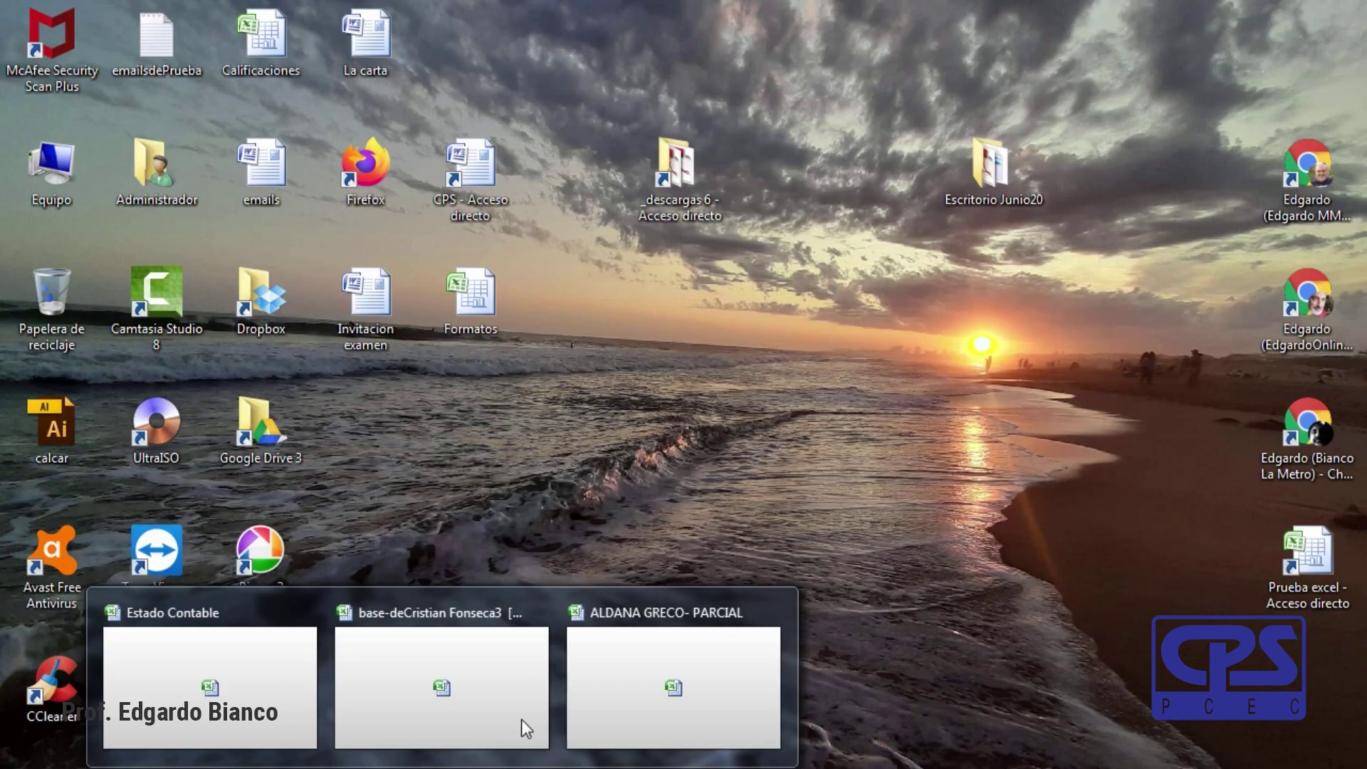
Restore the hotel budget workbook full screen from its taskbar thumbnail.
left_click(615, 651)
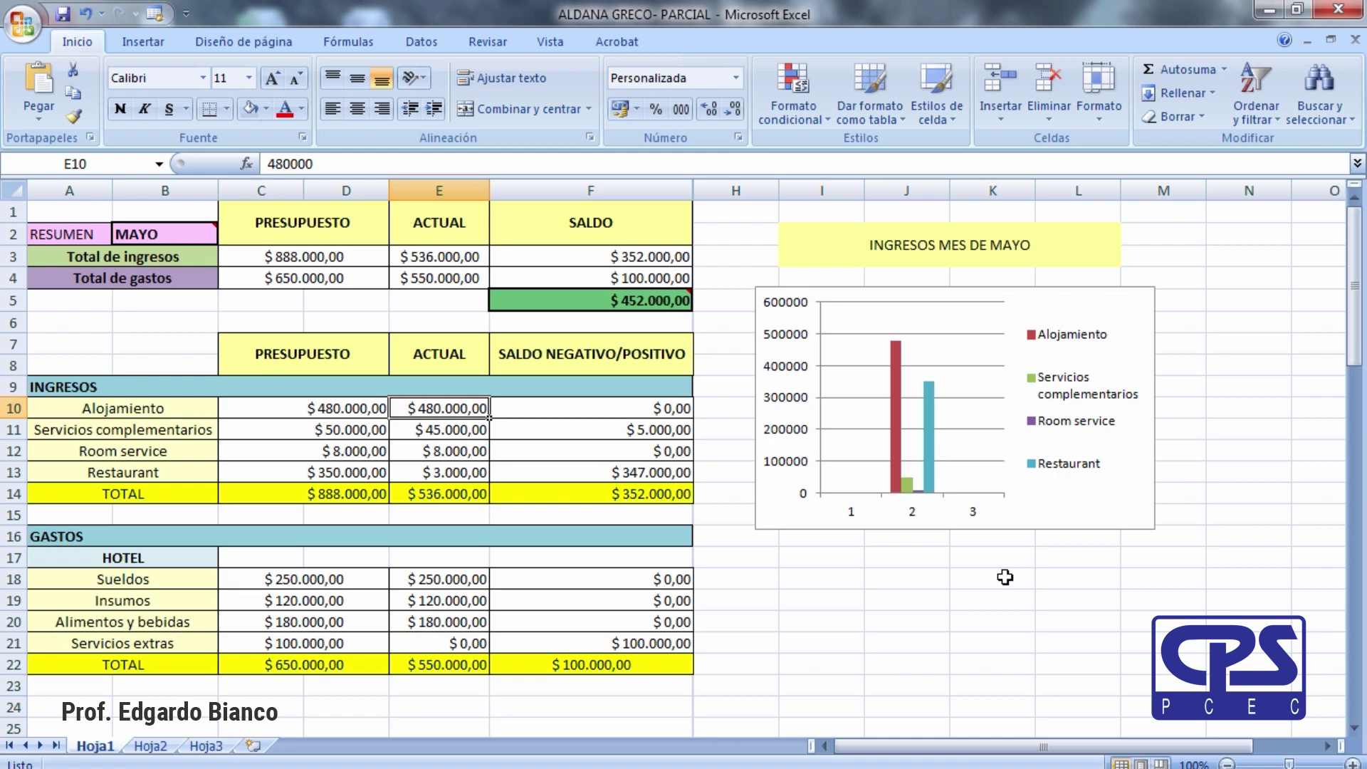
Reopen the base workbook from the Google Drive 3 folder, answering Sí to discard unsaved changes.
key("ctrl+a")
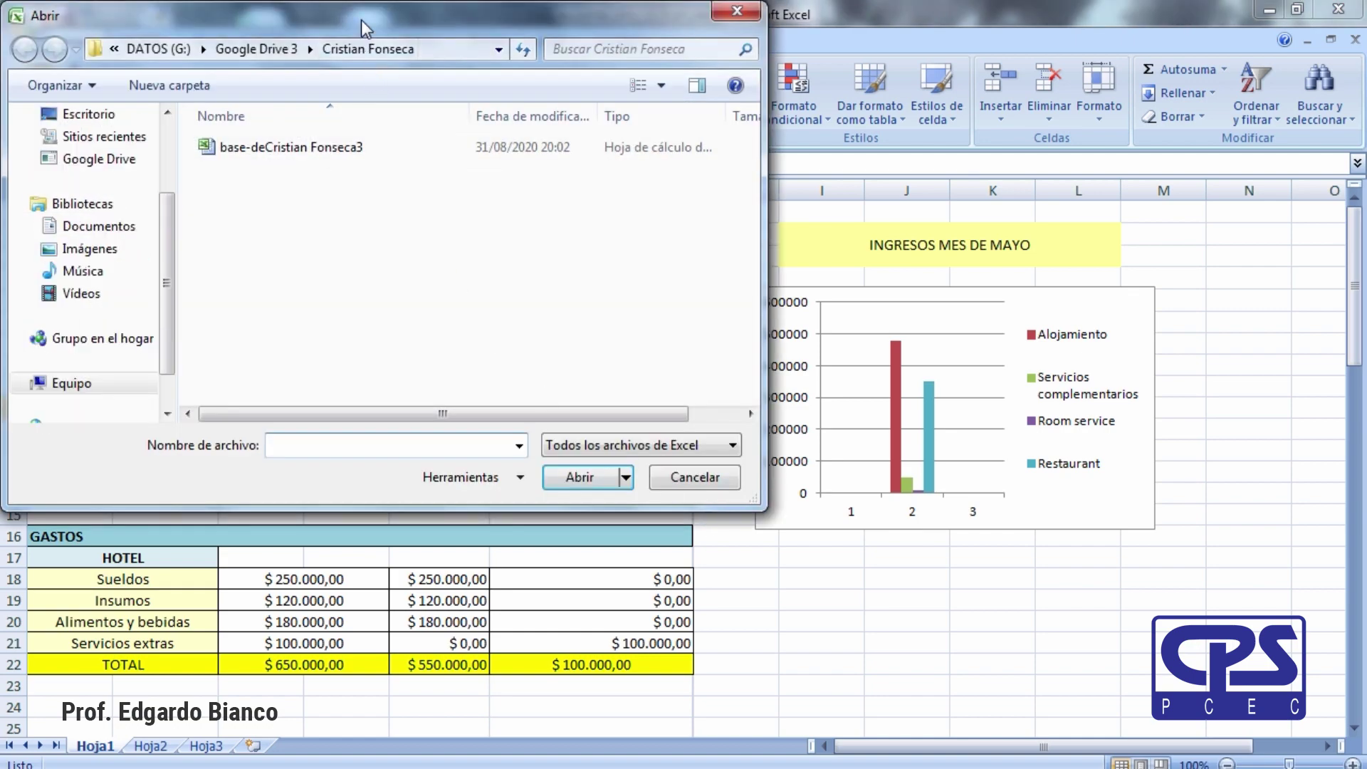
left_click_drag(362, 20, 480, 44)
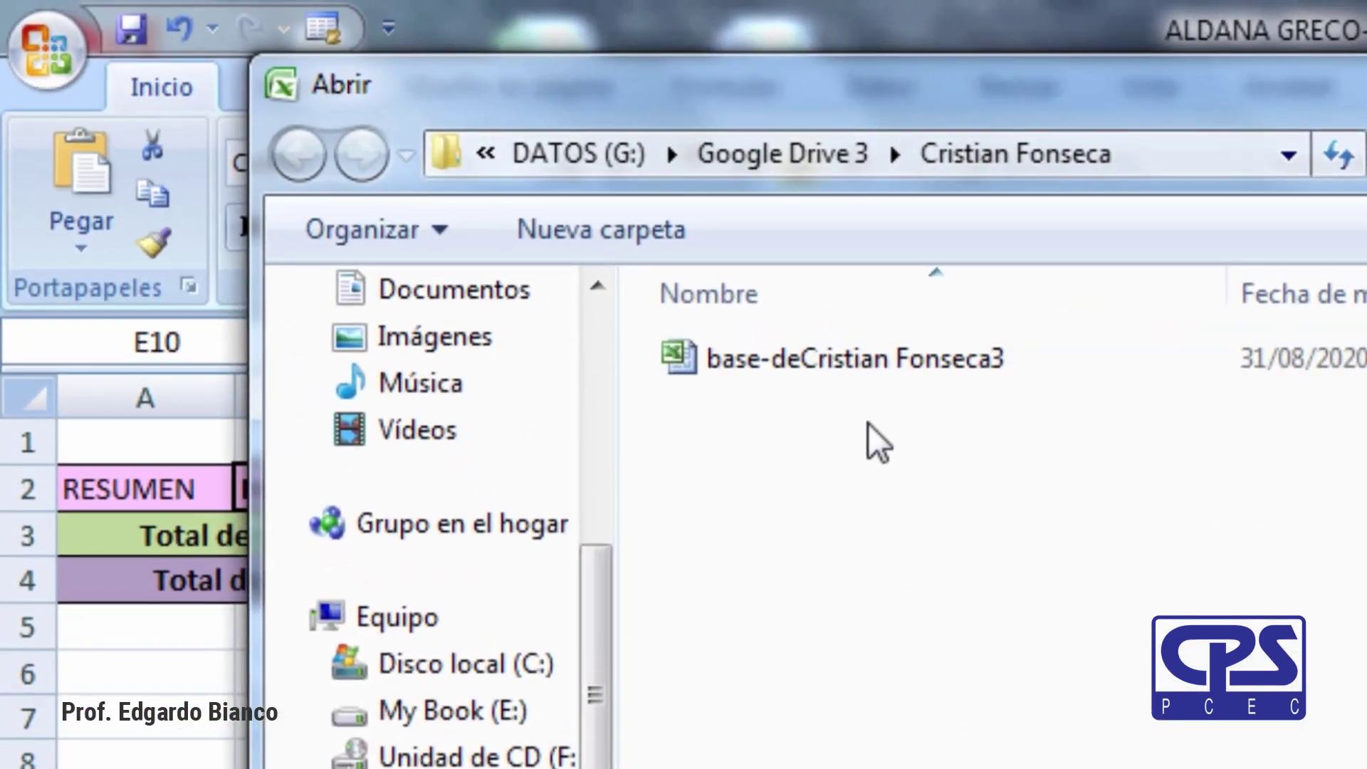
left_click(755, 356)
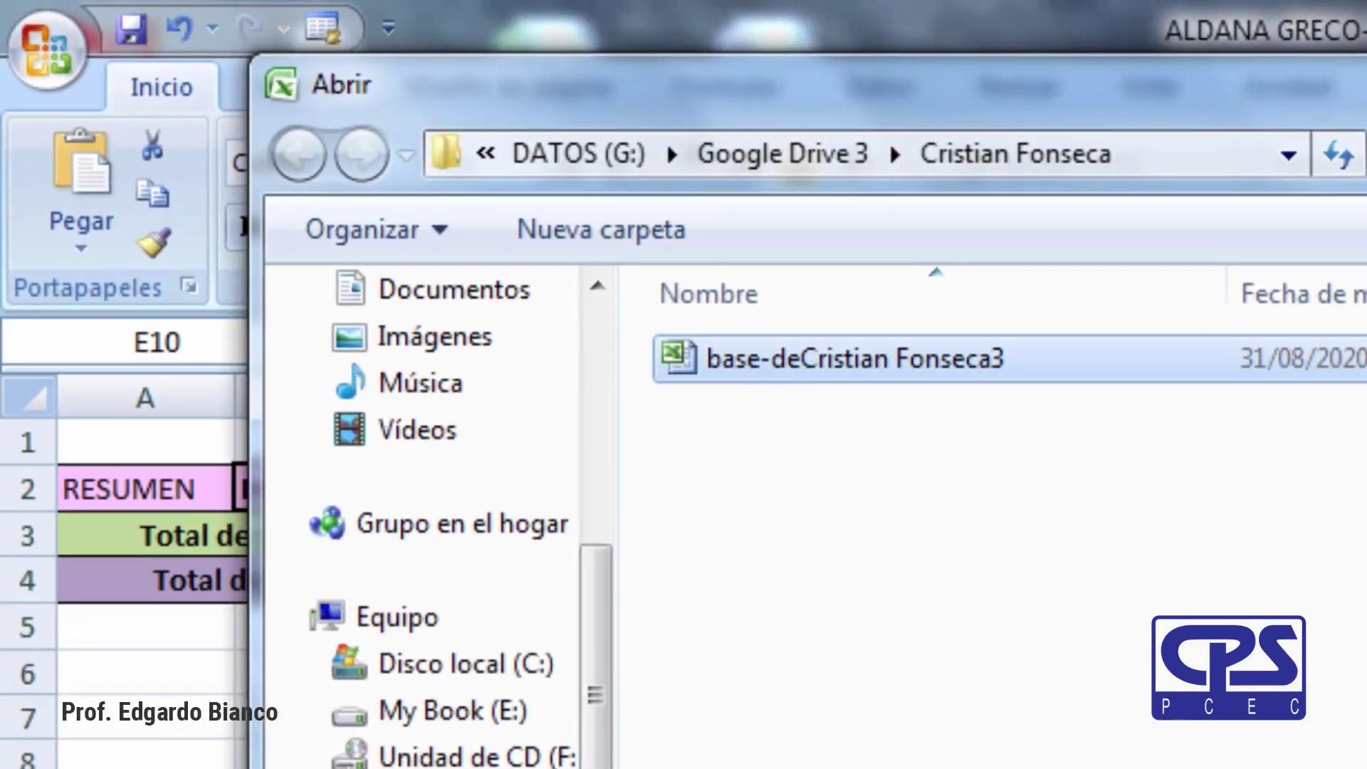
double_click(754, 356)
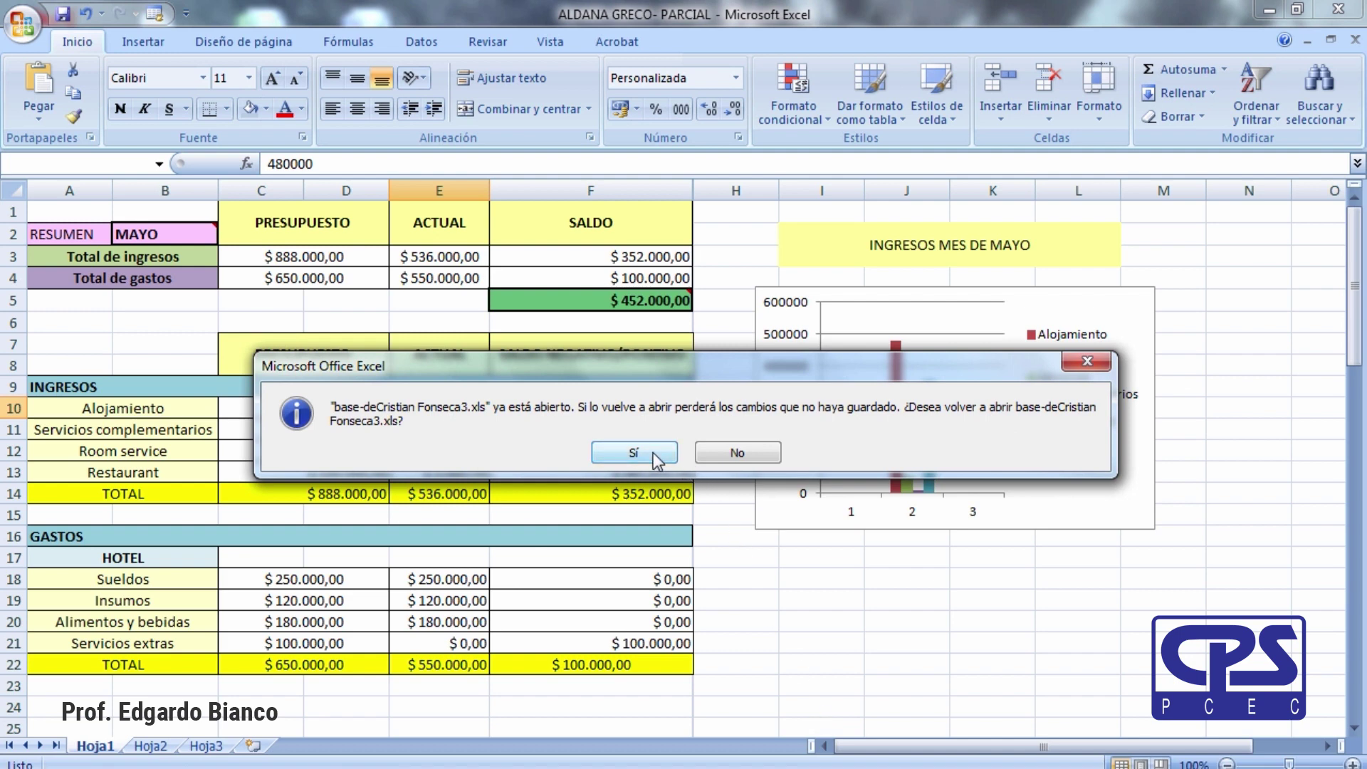
left_click(653, 452)
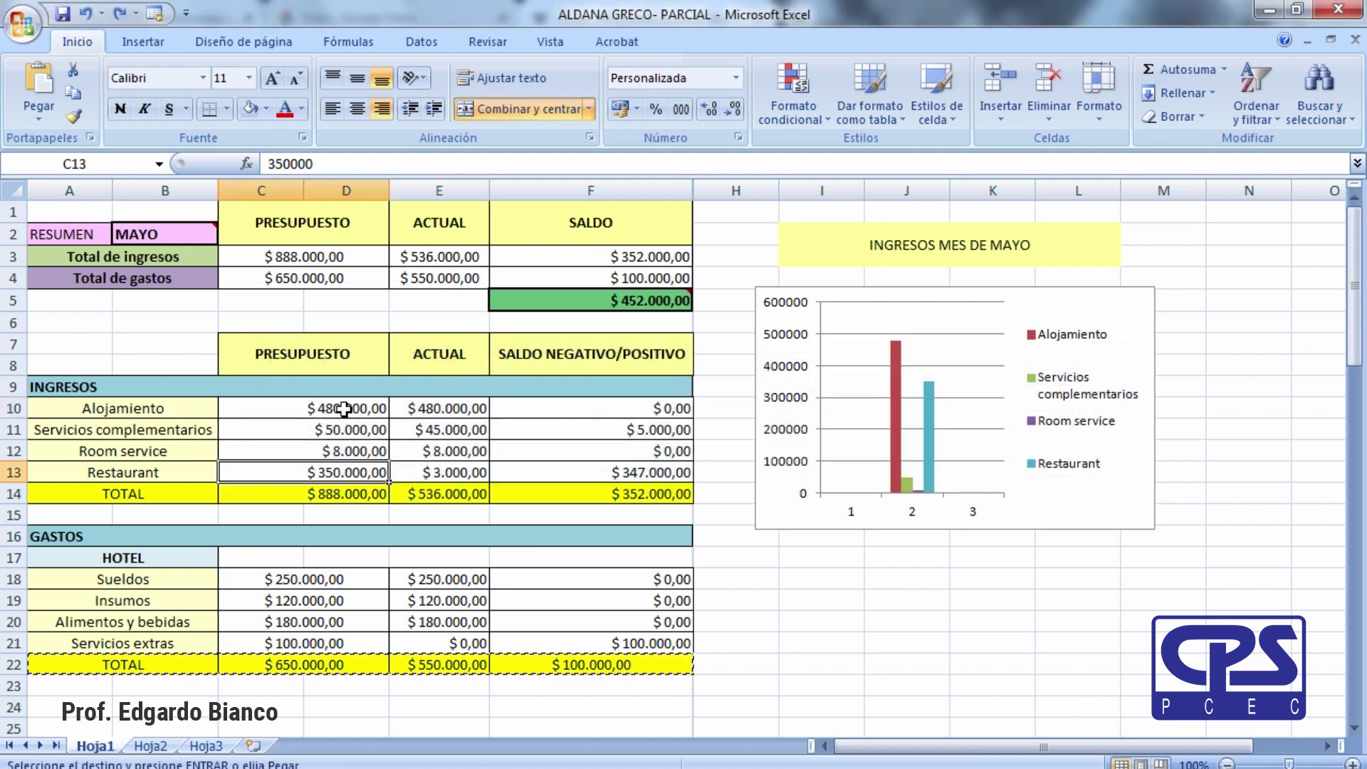
Copy the four income budget amounts in C10:C13, with I17 as the destination.
key("Escape")
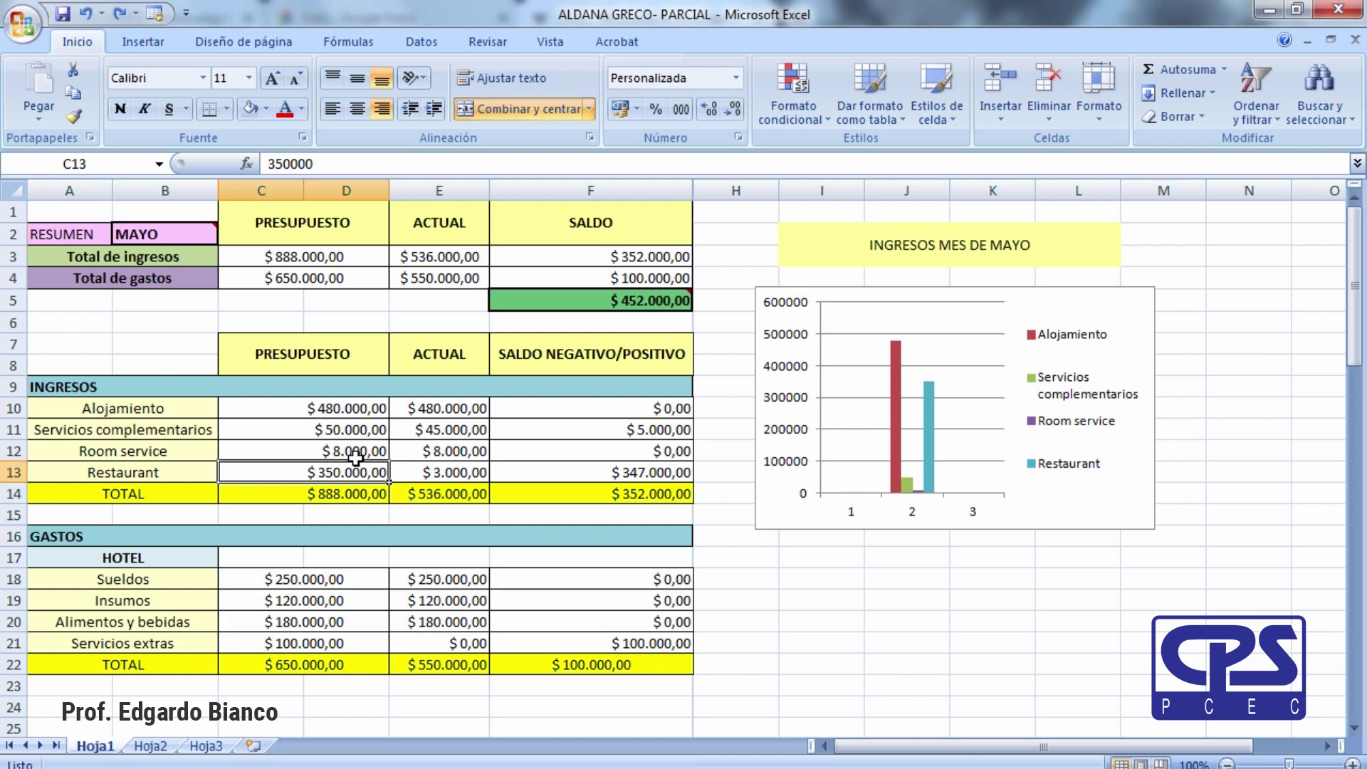
left_click(338, 407)
key("ctrl+c")
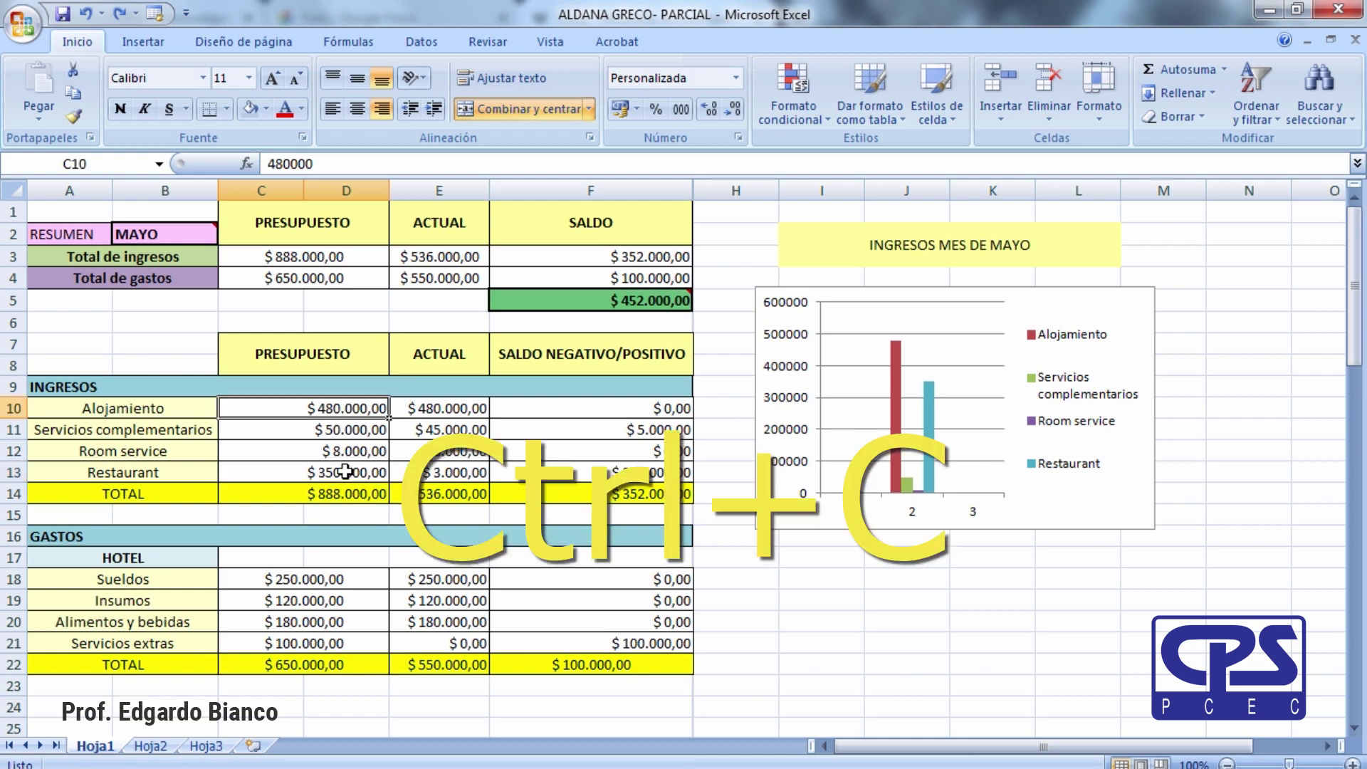
left_click_drag(338, 407, 344, 473)
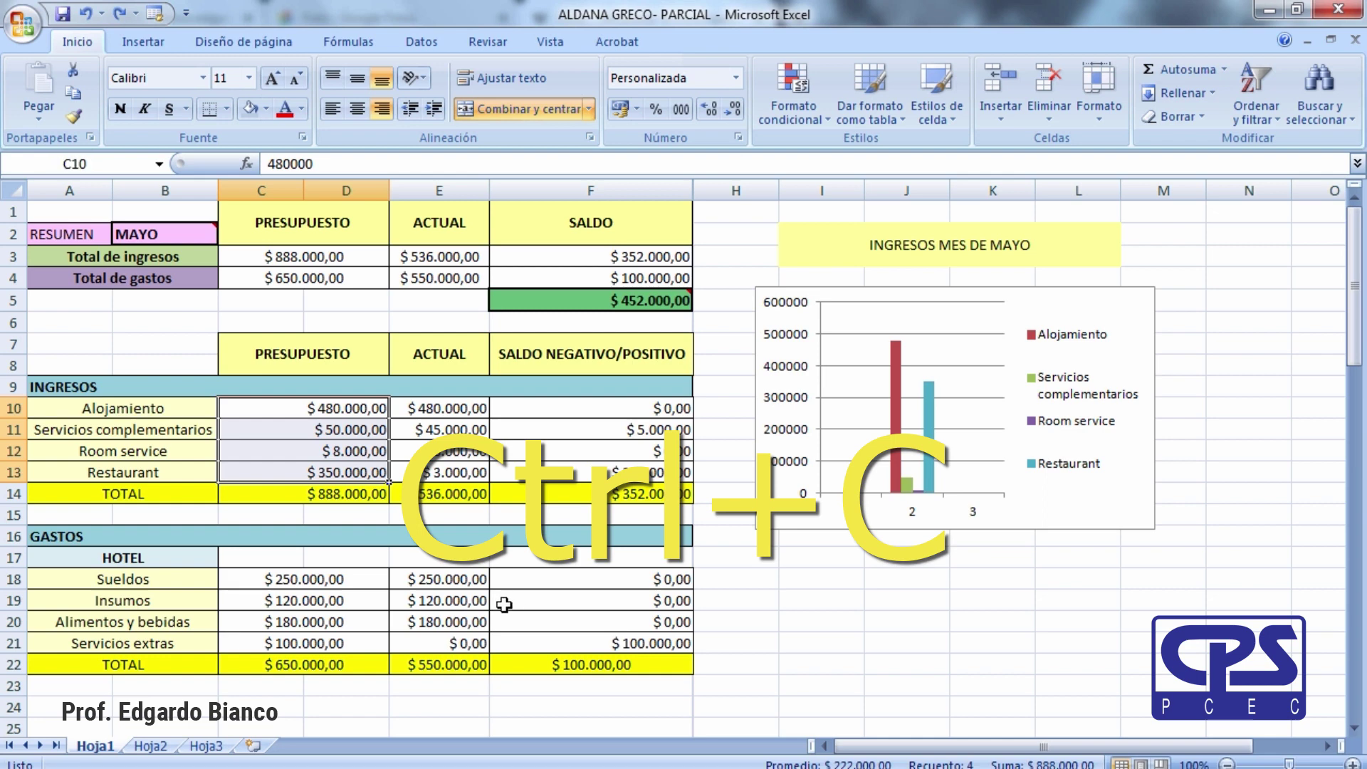
key("ctrl+c")
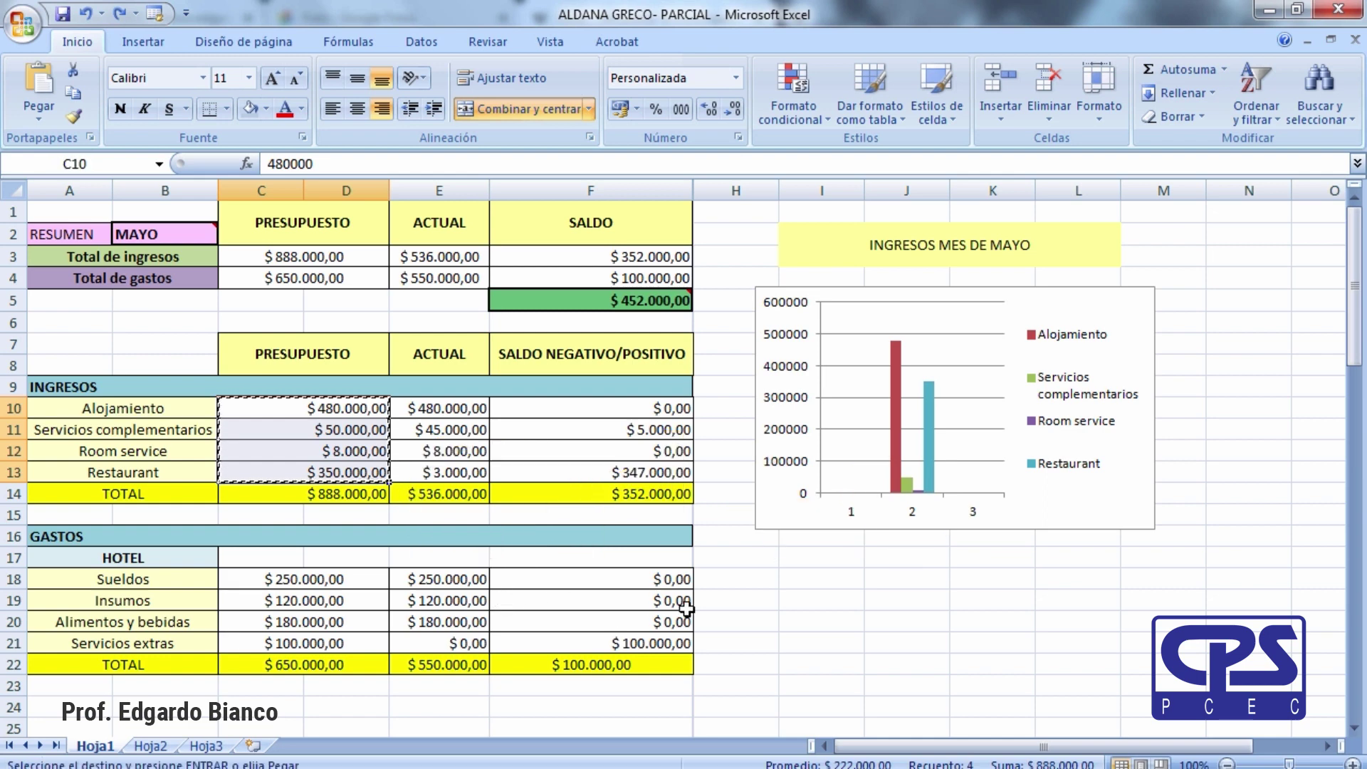
left_click(789, 560)
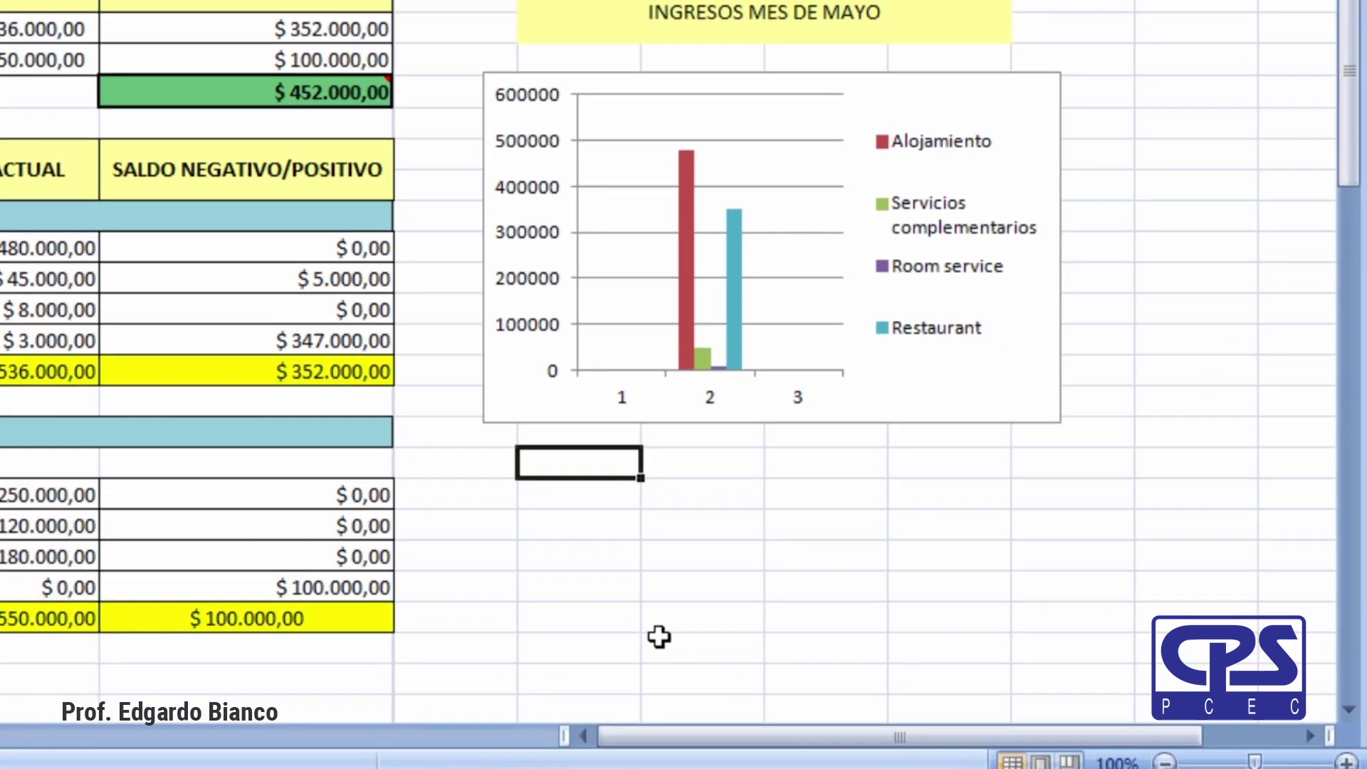
Paste the four budget amounts twice, into I17:J20 and K17:L20.
key("ctrl+v")
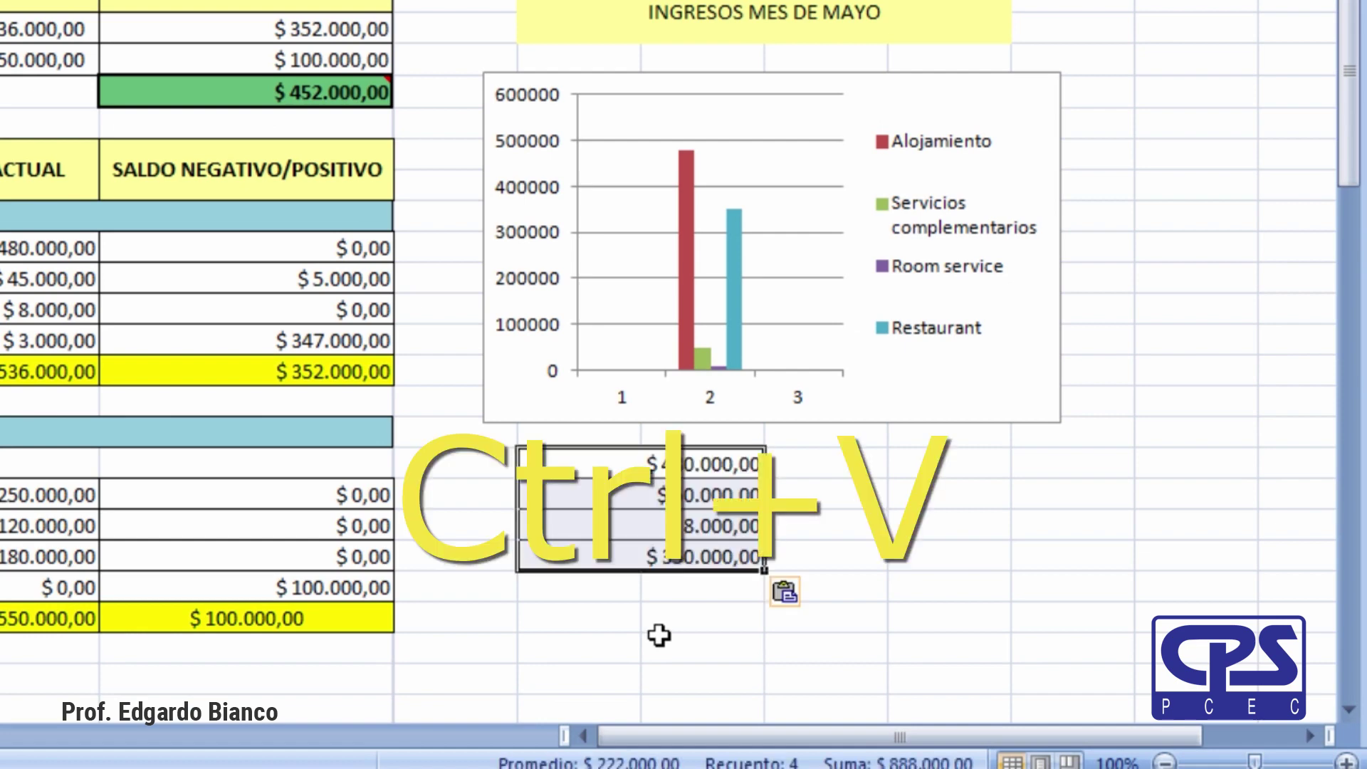
left_click(876, 460)
key("ctrl+v")
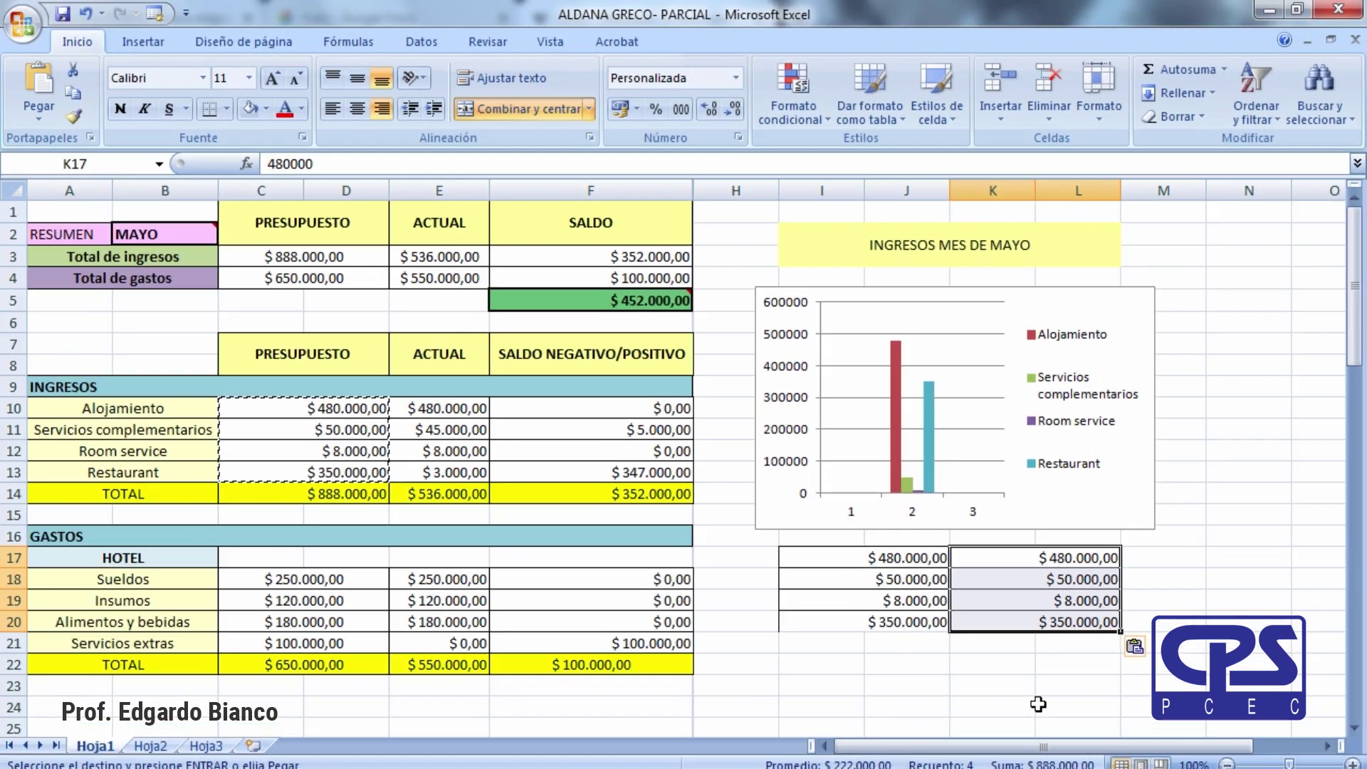
left_click(1077, 707)
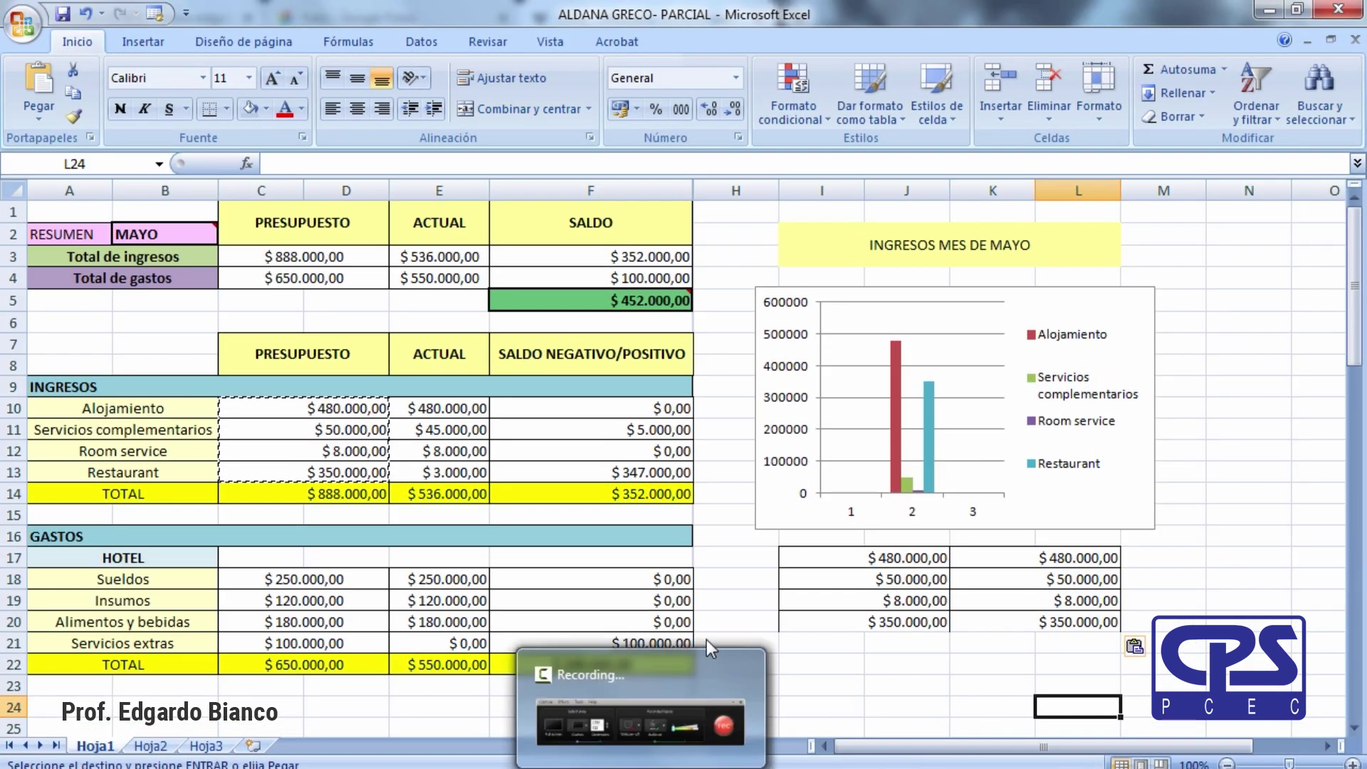
Paste a duplicate of the income chart and move it below the pasted amounts, around row 24.
left_click(870, 289)
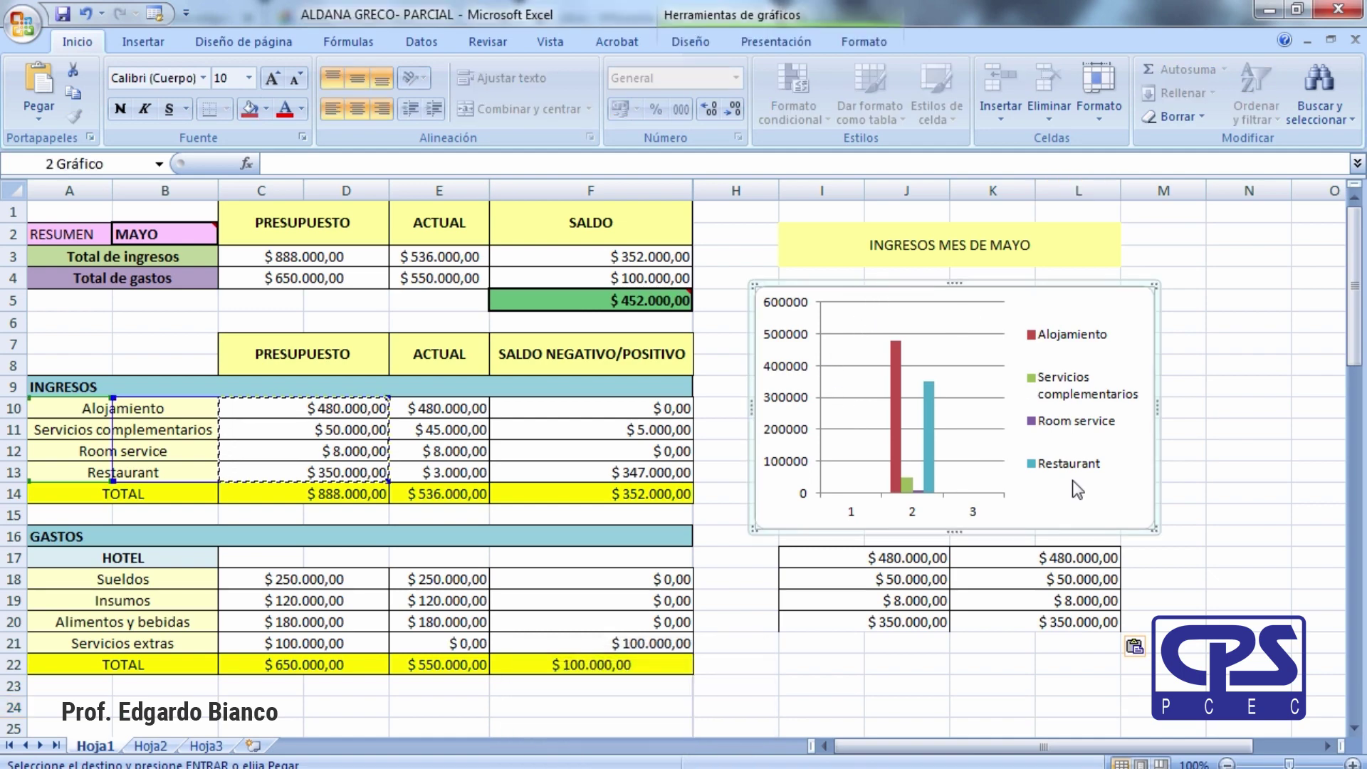
key("Escape")
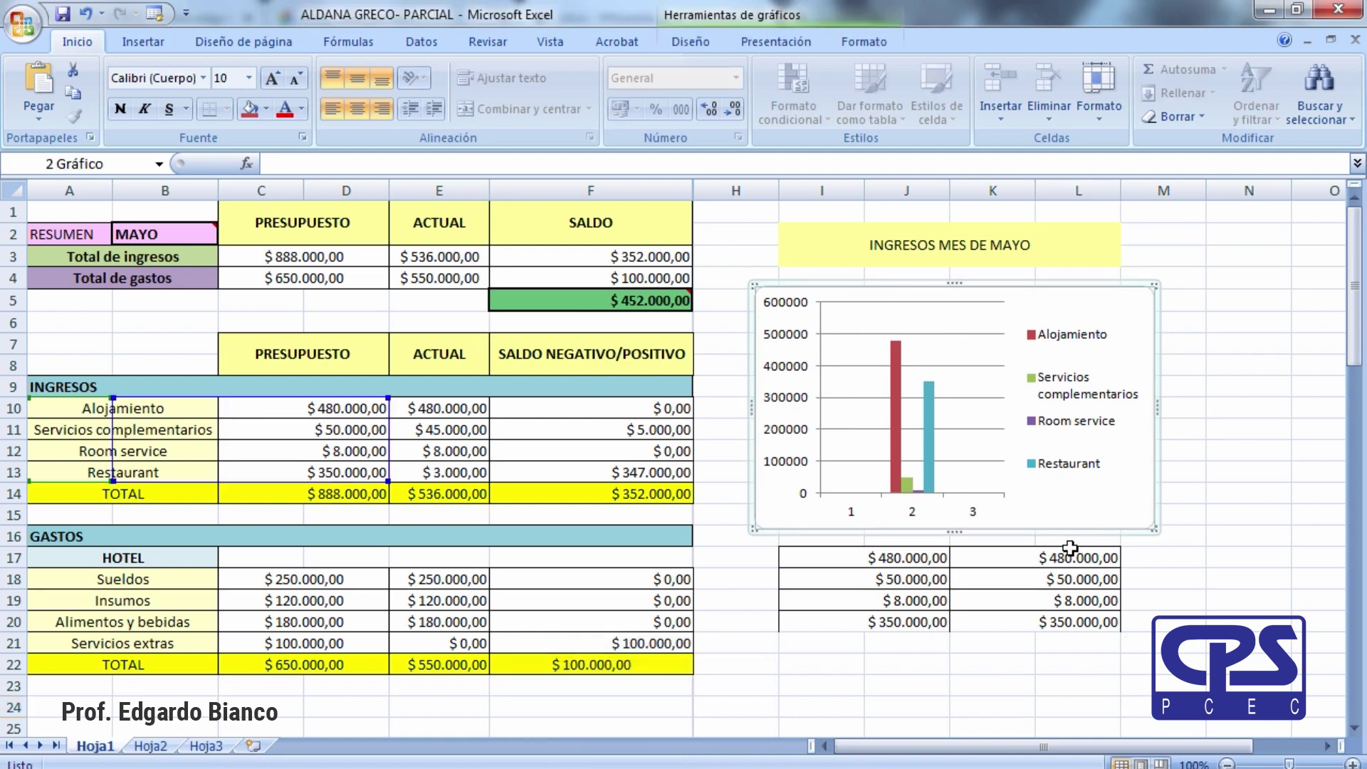
scroll(865, 637, "down", 1)
scroll(866, 638, "down", 1)
scroll(866, 637, "down", 2)
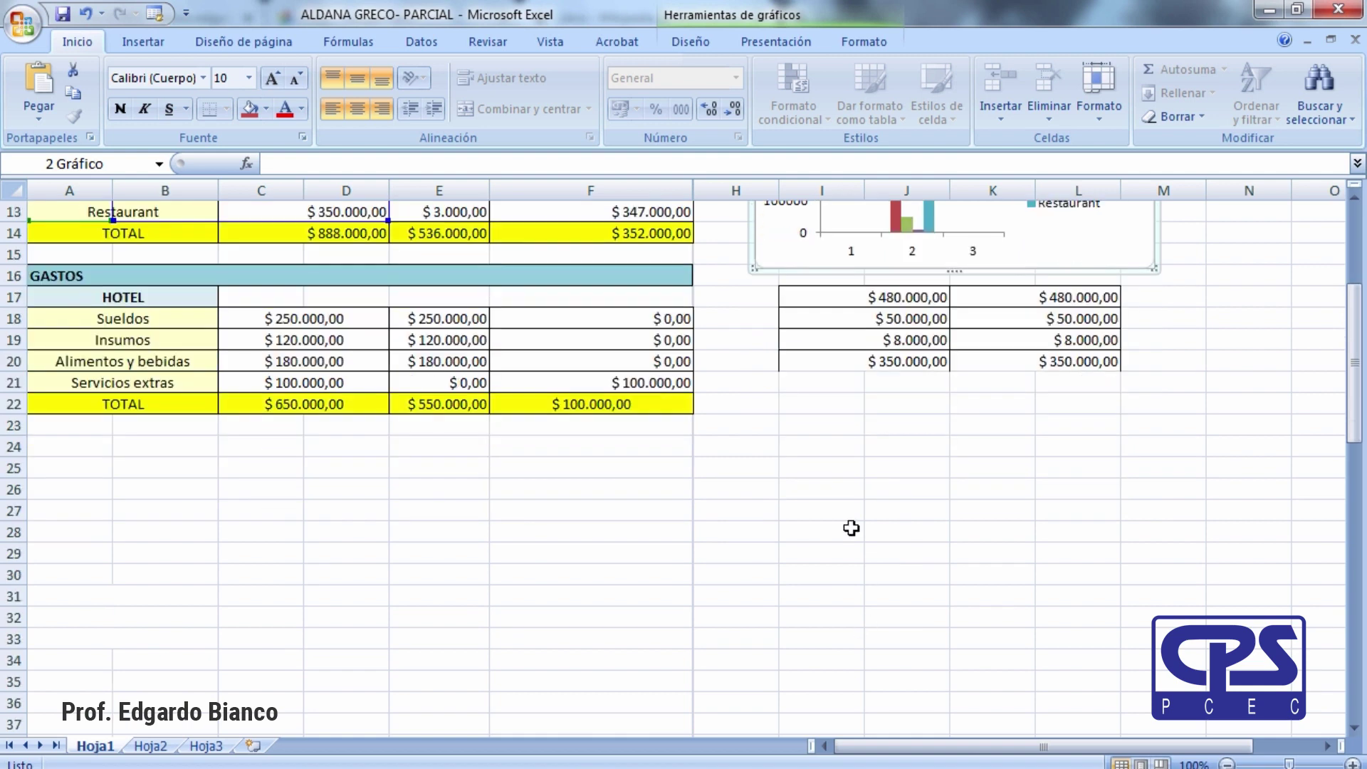
left_click(834, 490)
left_click(874, 629)
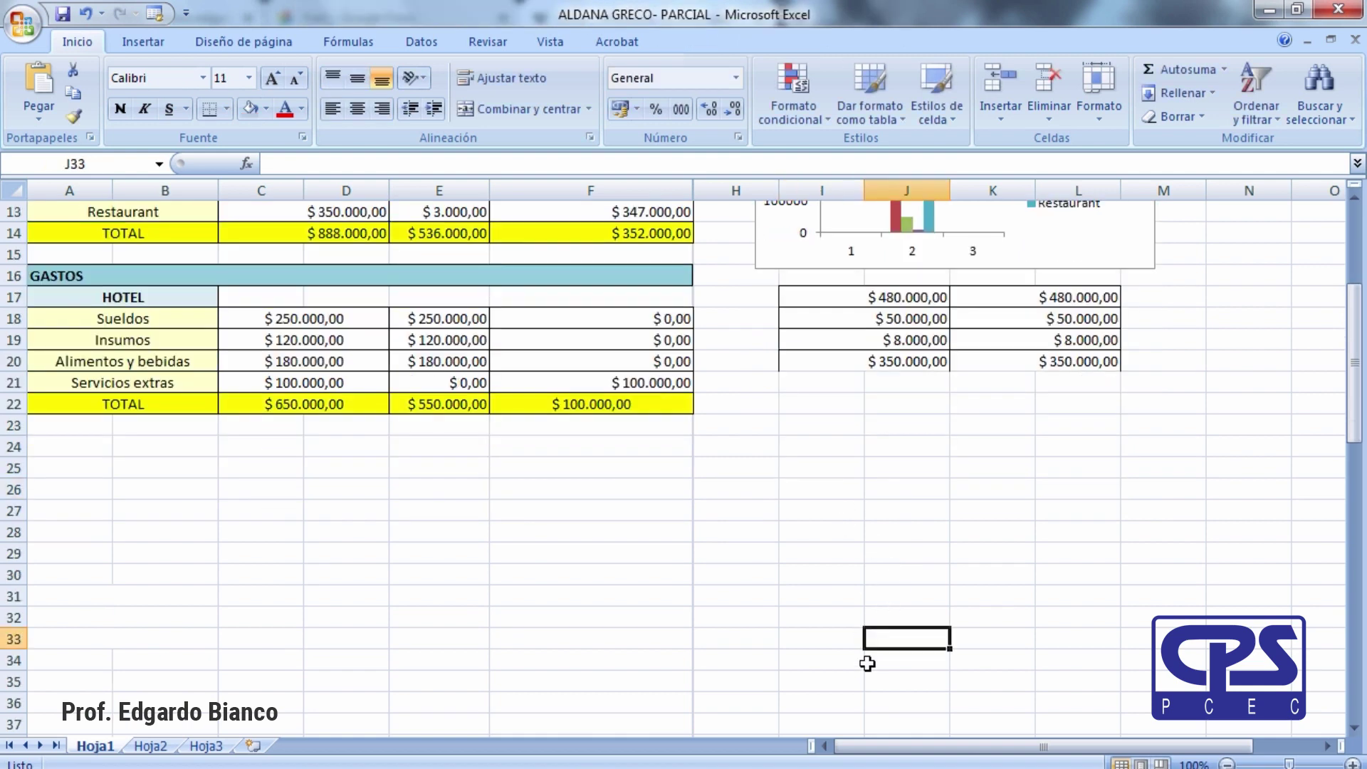
key("ctrl+v")
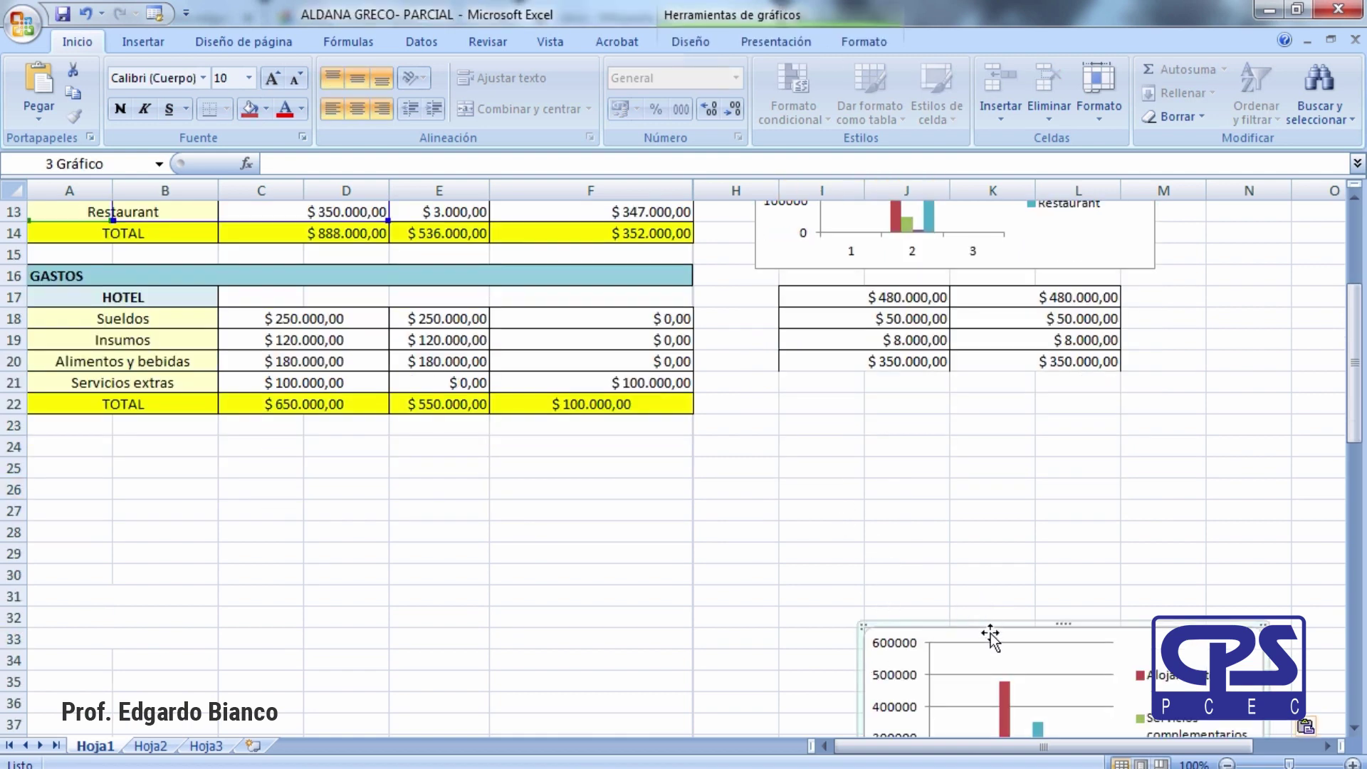
left_click_drag(986, 620, 860, 425)
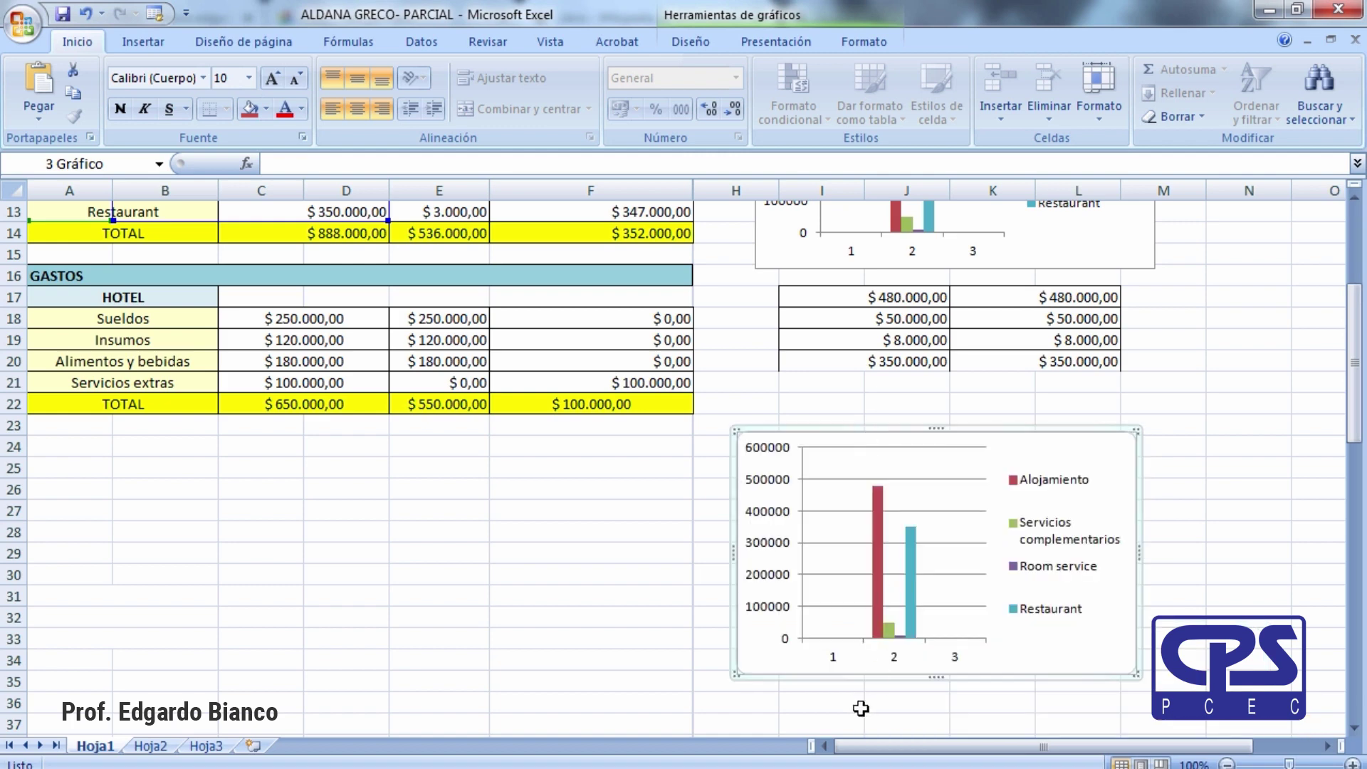
left_click(402, 619)
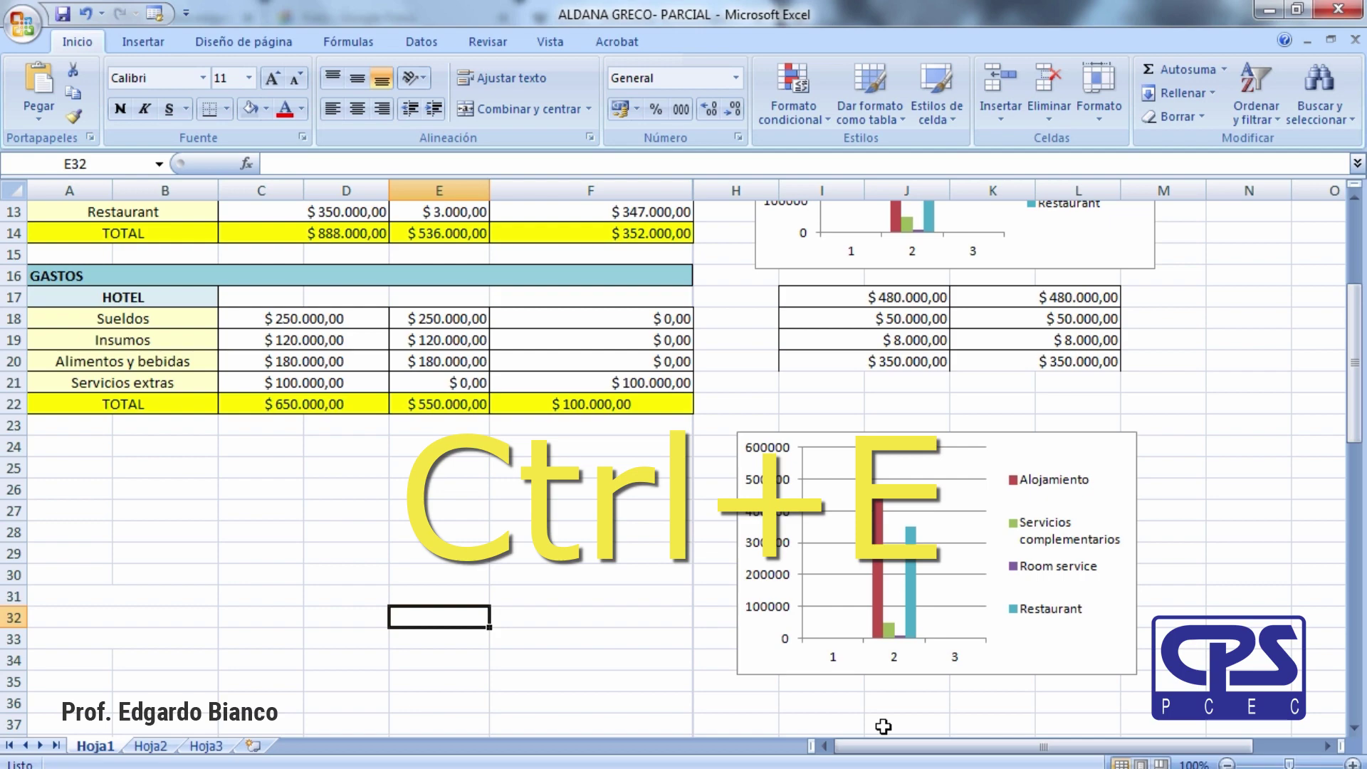
Select and copy the whole Hoja1 sheet with Ctrl+E and Ctrl+C, then go to Hoja2.
key("ctrl+e")
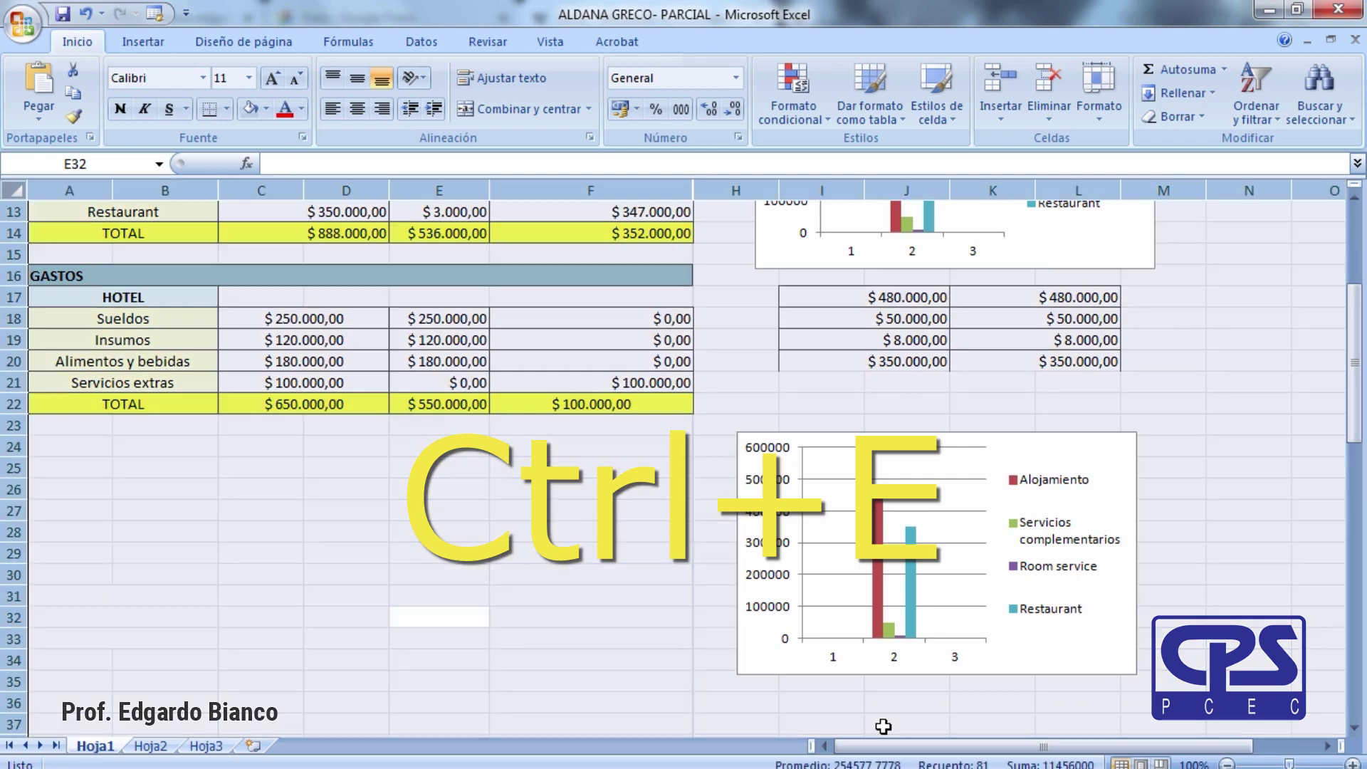
scroll(848, 676, "up", 4)
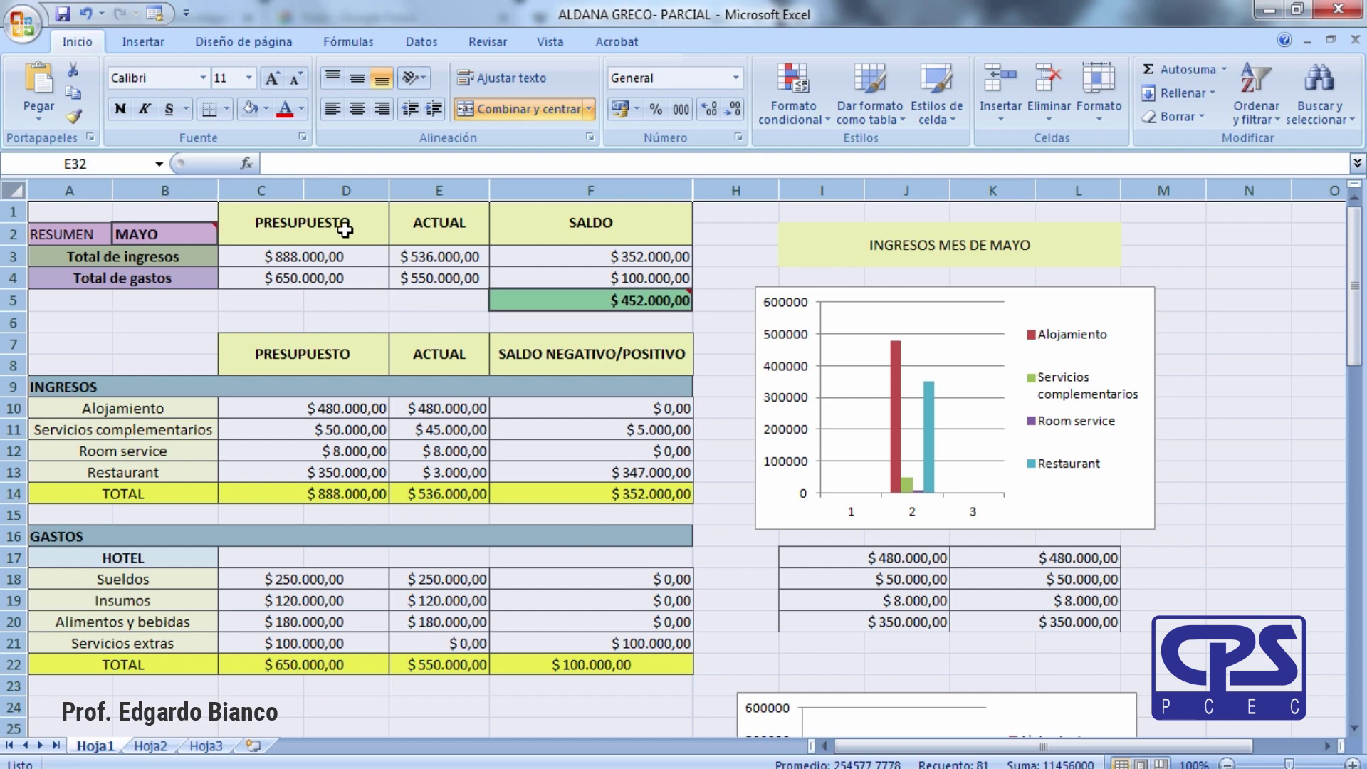
key("ctrl+c")
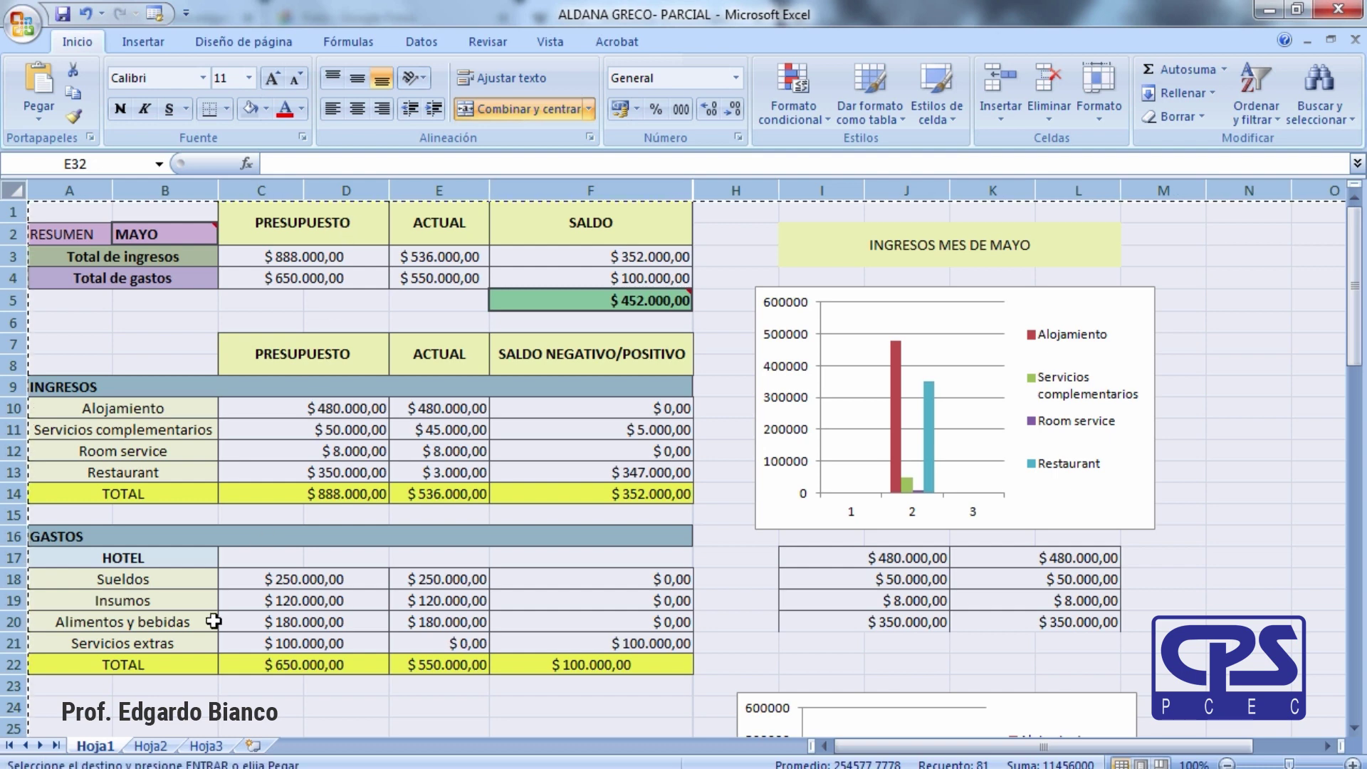
left_click(164, 747)
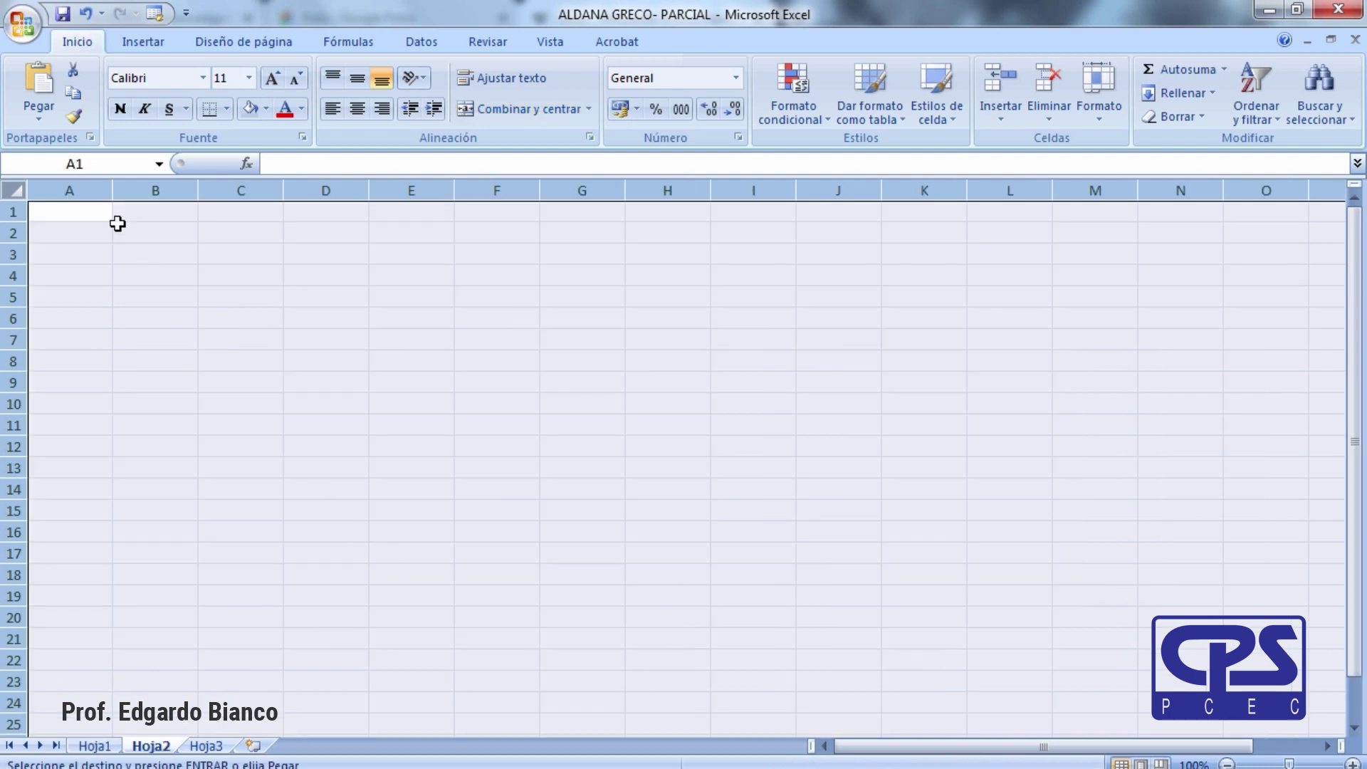
Paste the copied sheet into Hoja2 at A1 and delete the extra lower chart.
left_click(72, 214)
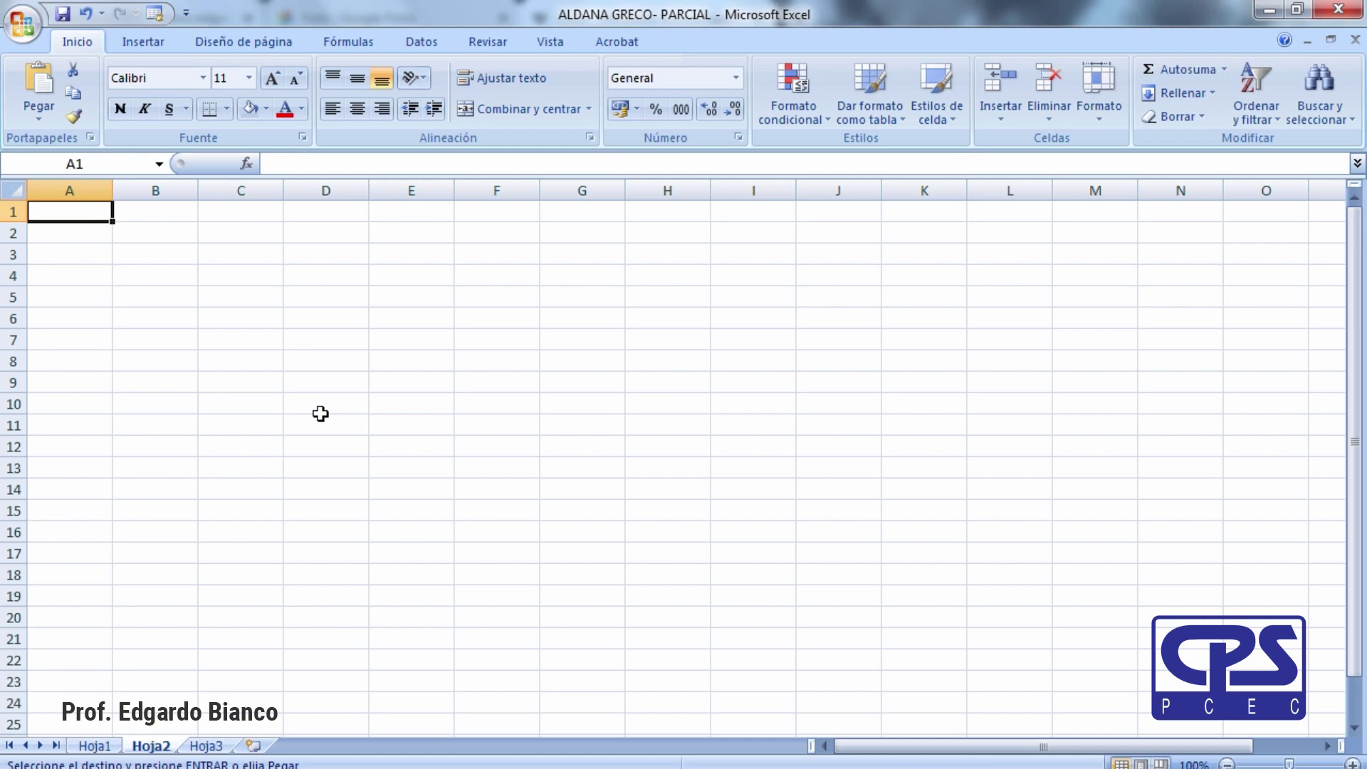
key("ctrl+v")
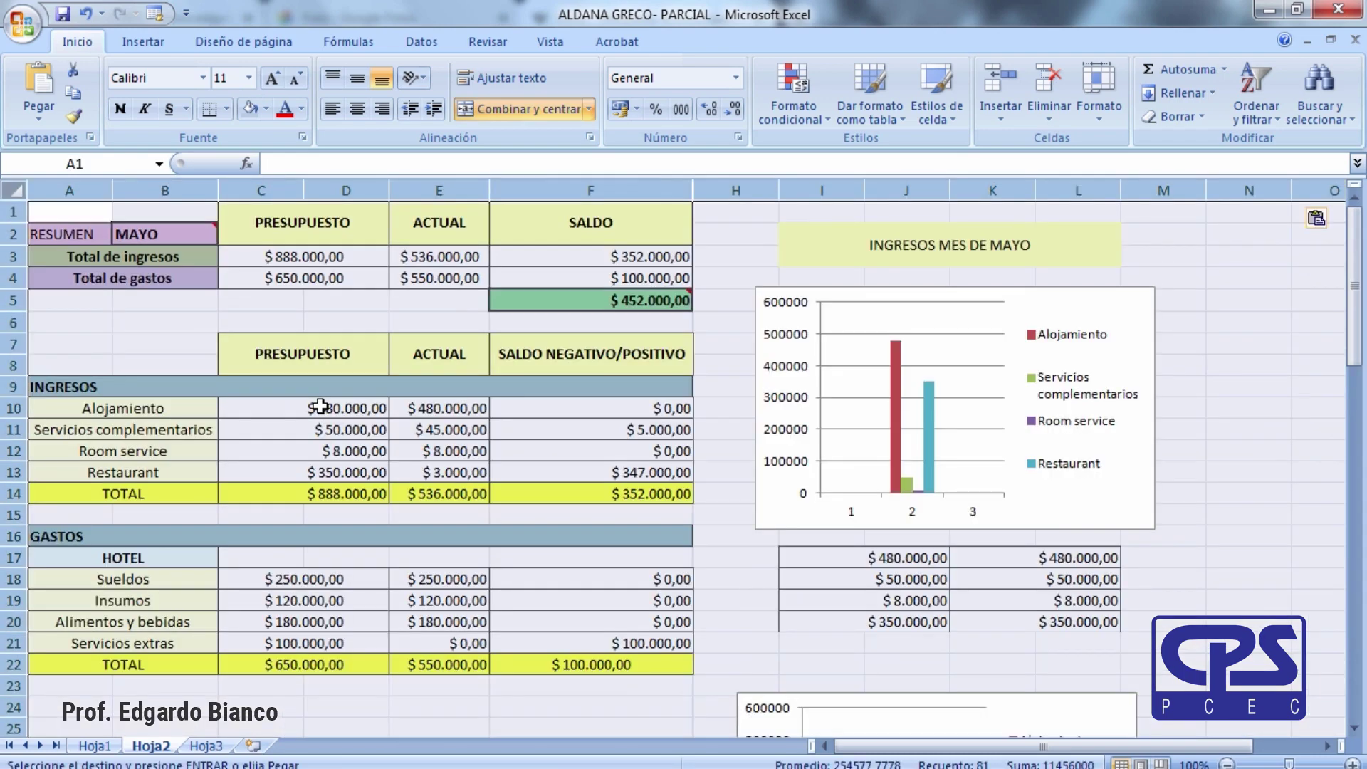
scroll(817, 466, "down", 3)
scroll(817, 466, "up", 3)
scroll(817, 465, "down", 2)
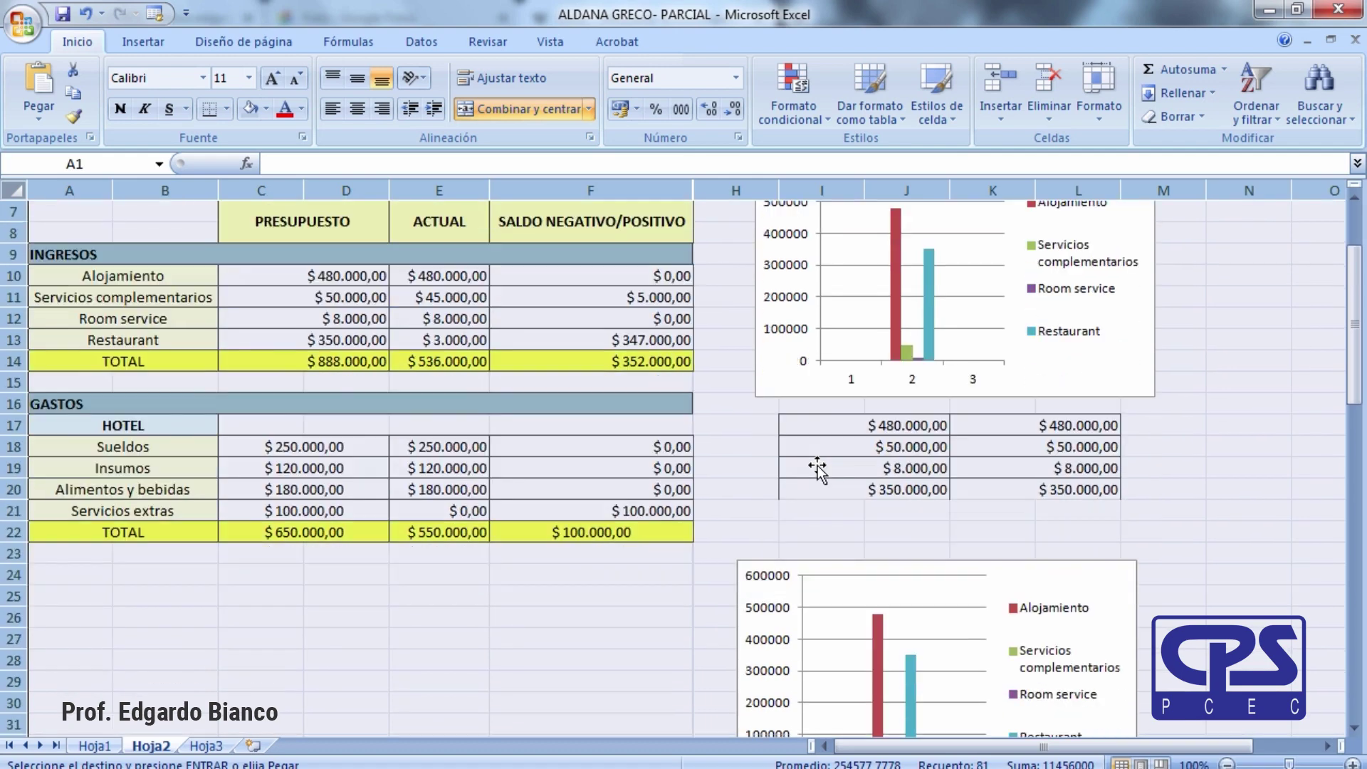
left_click(864, 589)
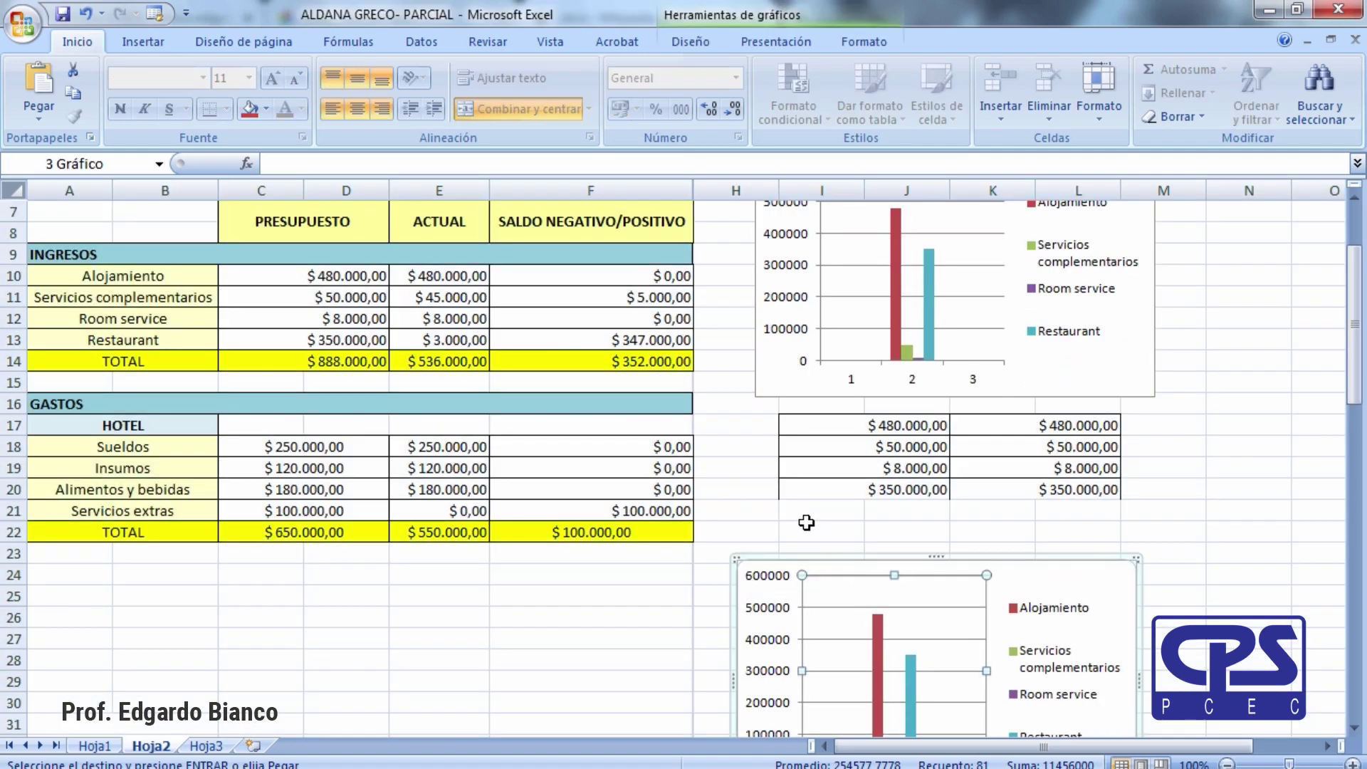
key("Delete")
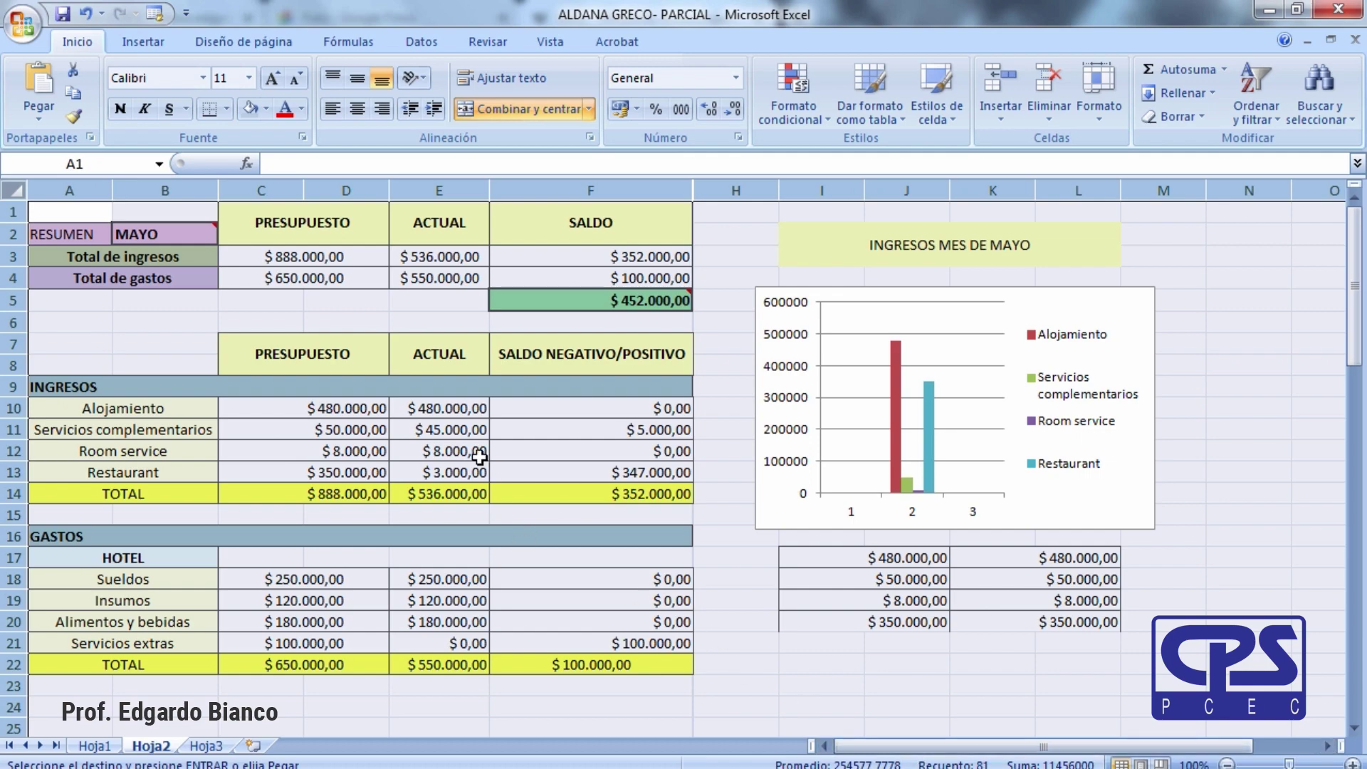
left_click(444, 407)
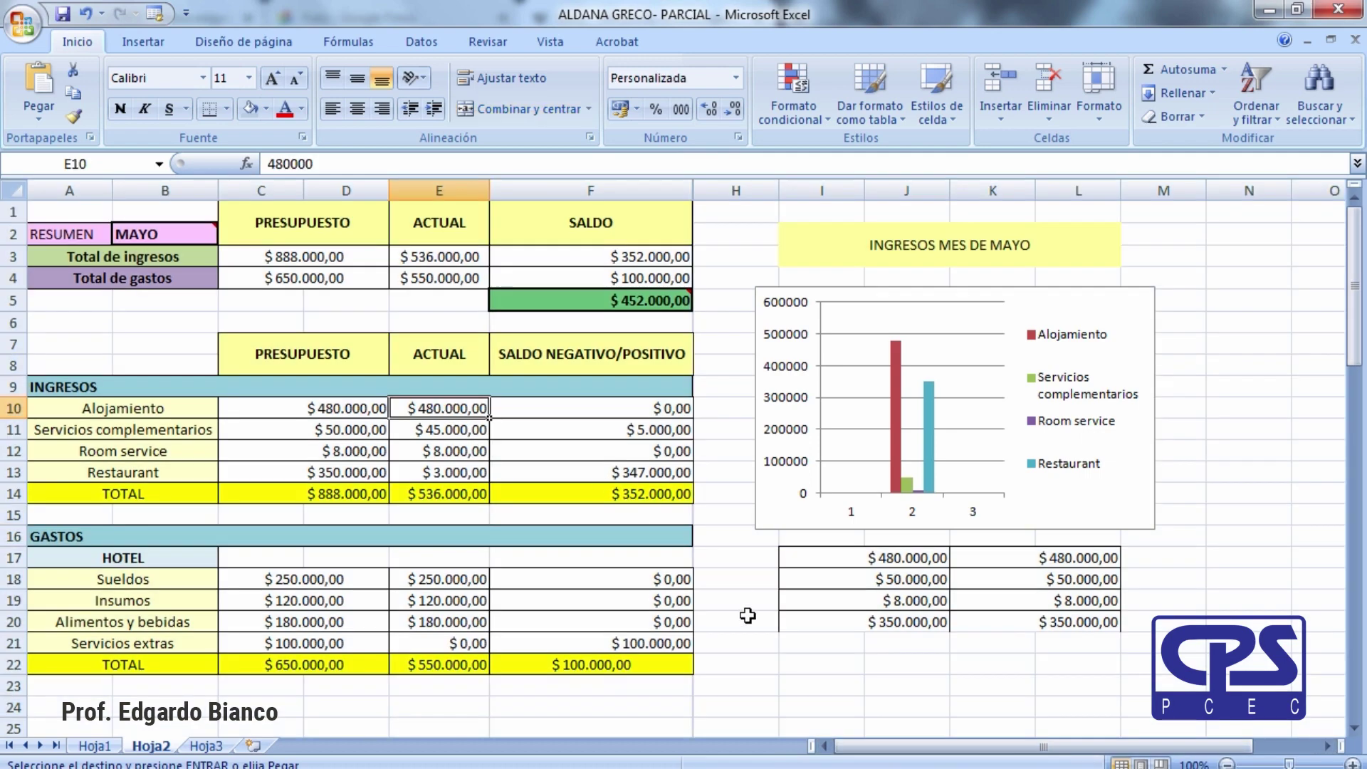
Italicize E10 ($480.000,00) and D11:E11 with Ctrl+K, then bold D11:E11 with Ctrl+N.
key("ctrl+k")
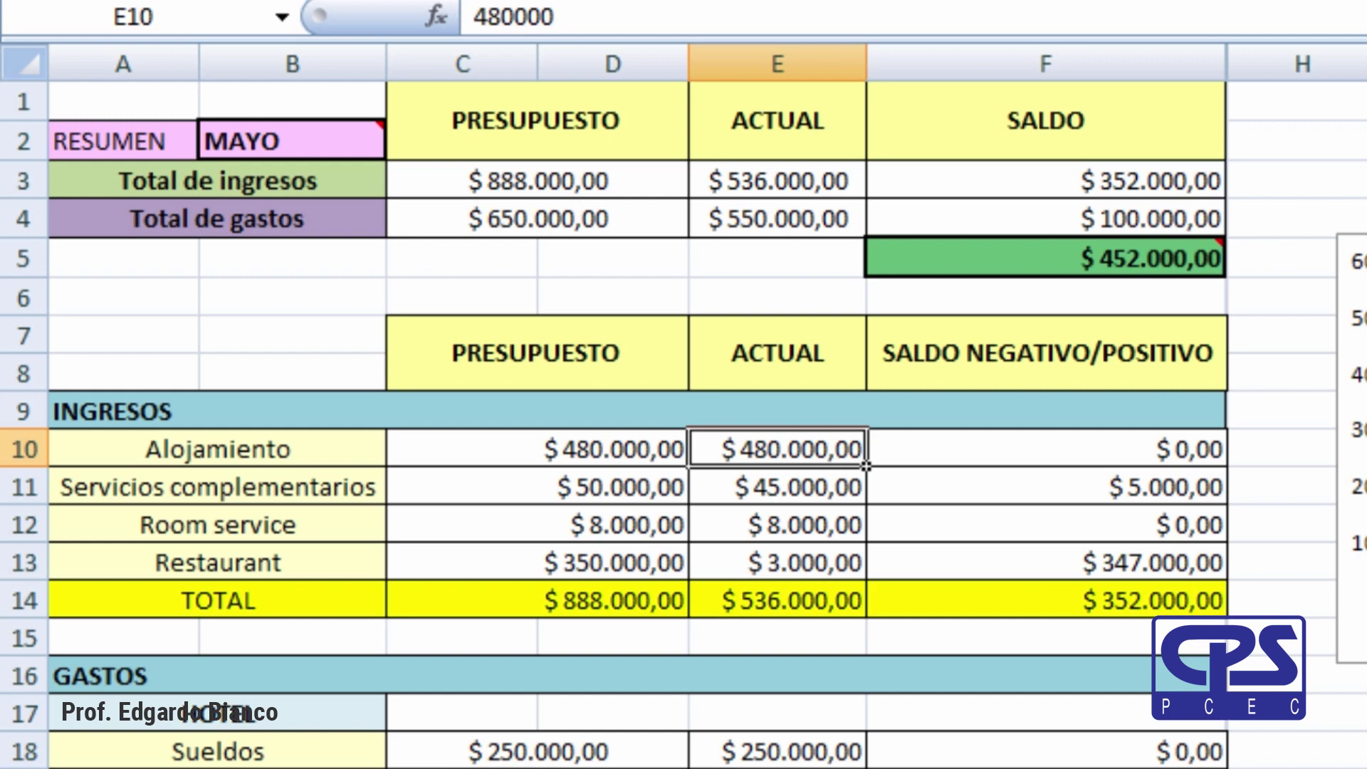
key("ctrl+k")
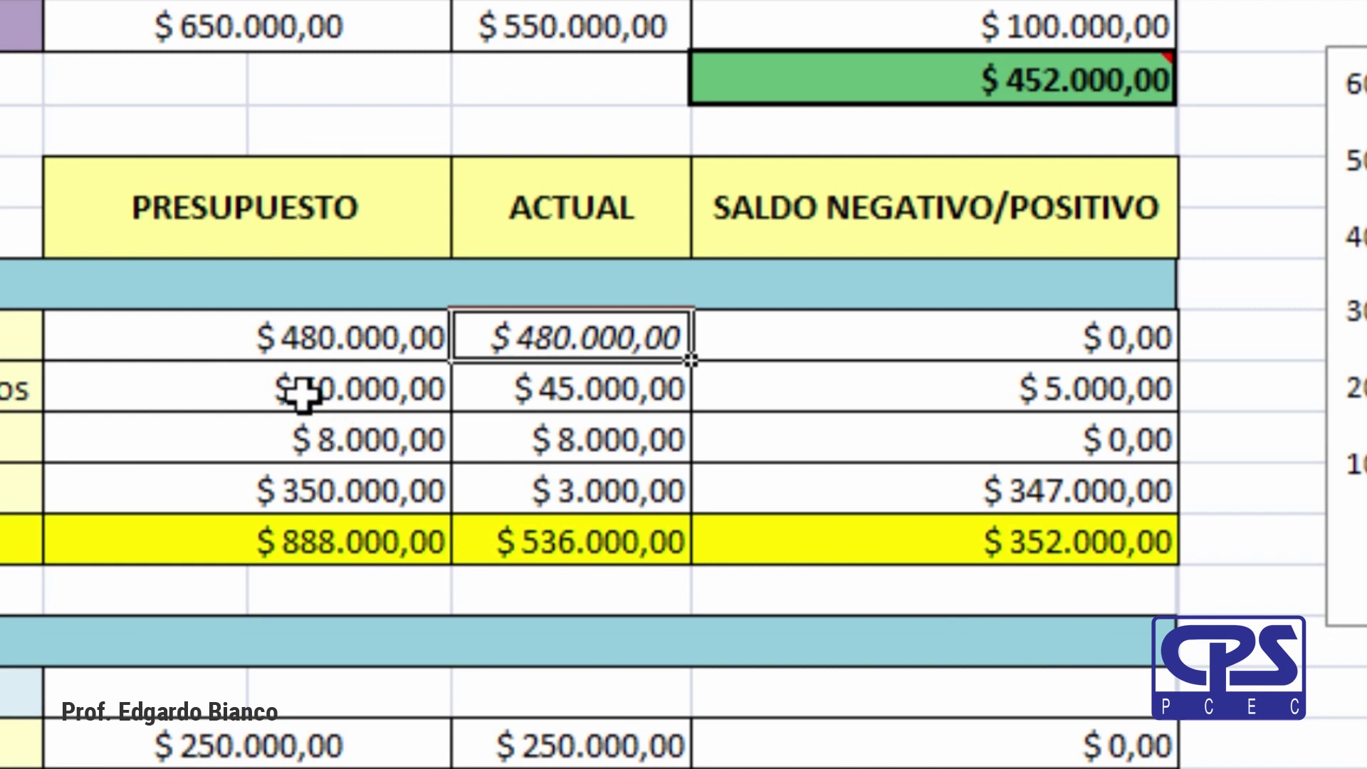
left_click(303, 390)
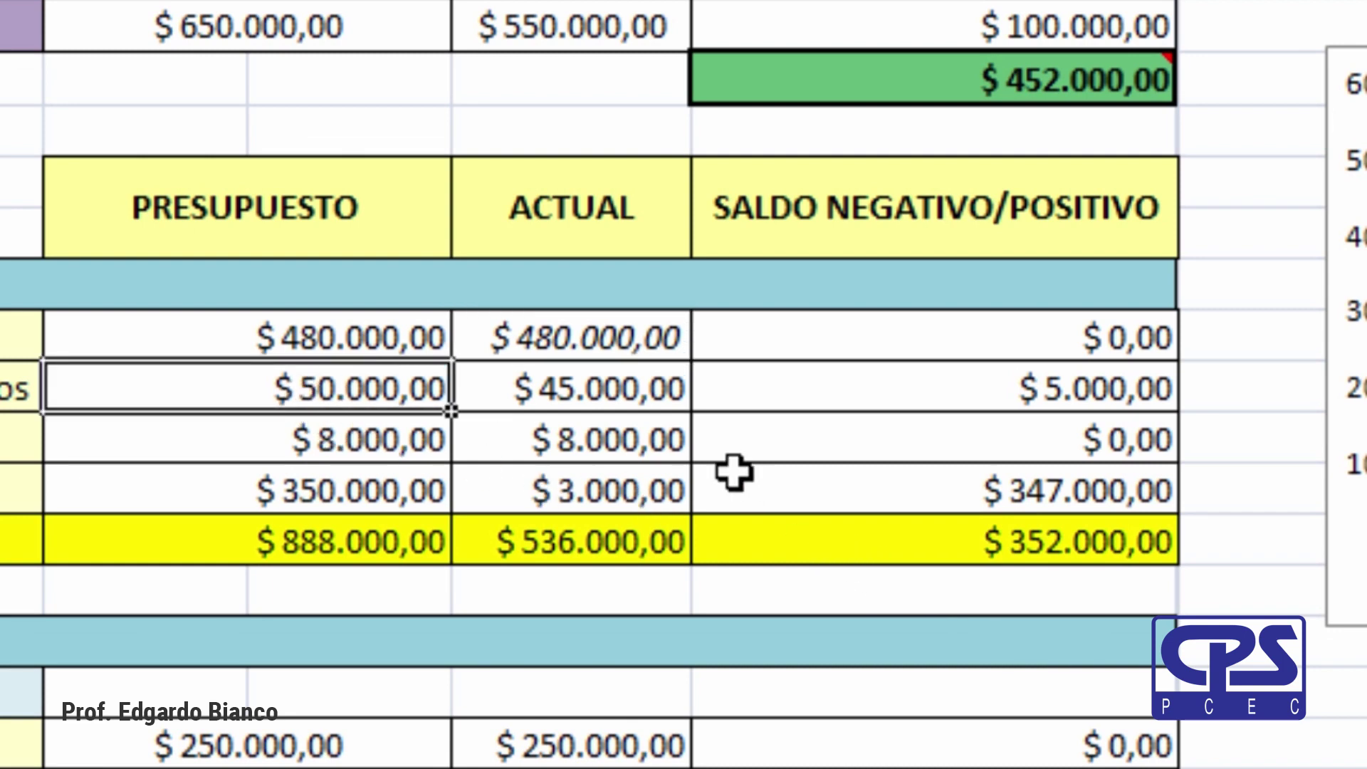
left_click(661, 398, "shift")
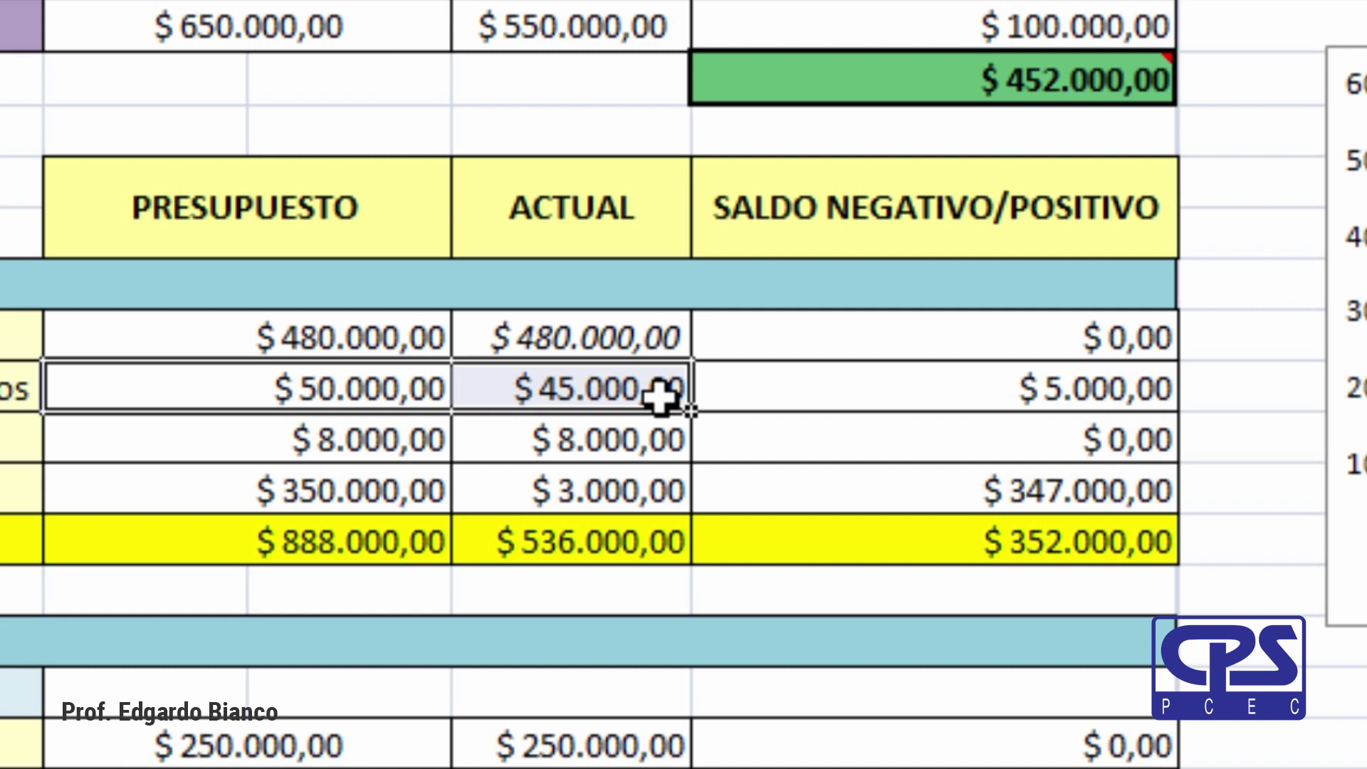
left_click(358, 398)
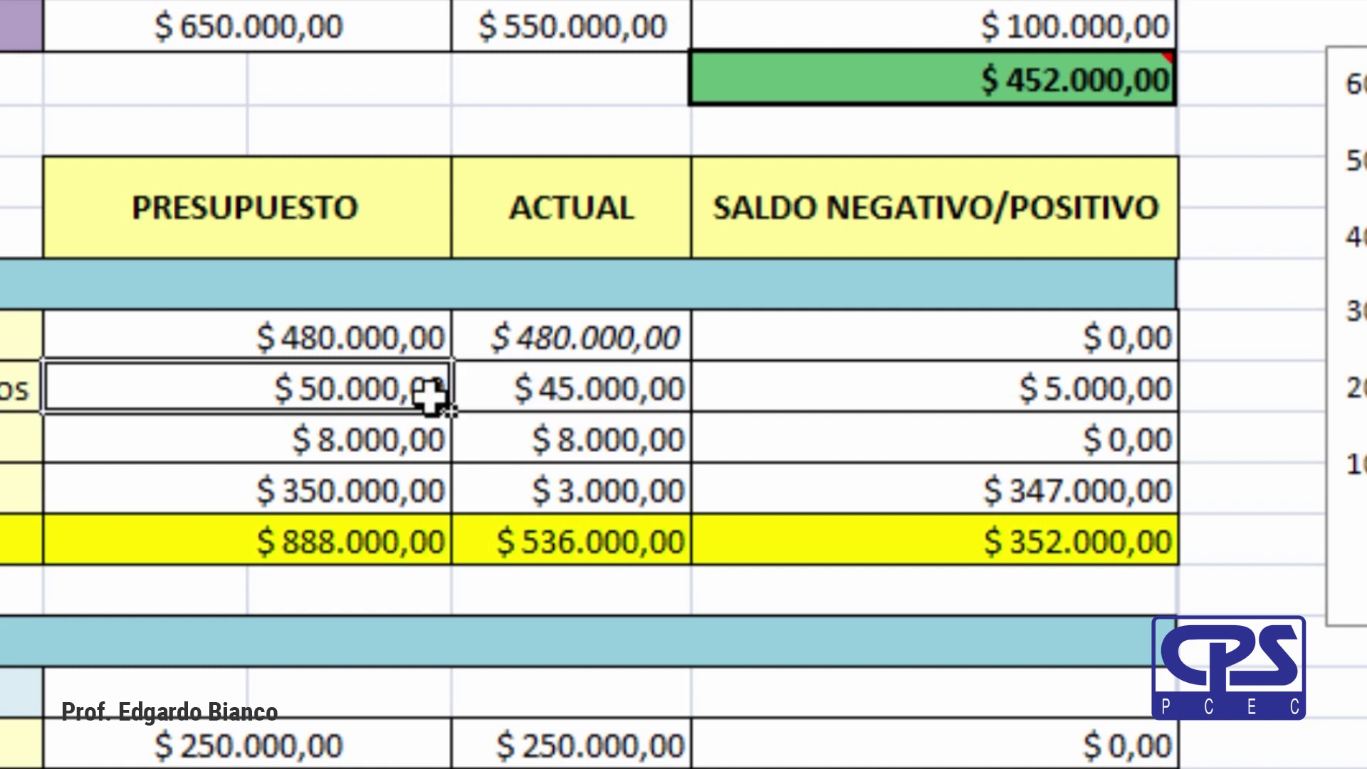
left_click(570, 388, "shift")
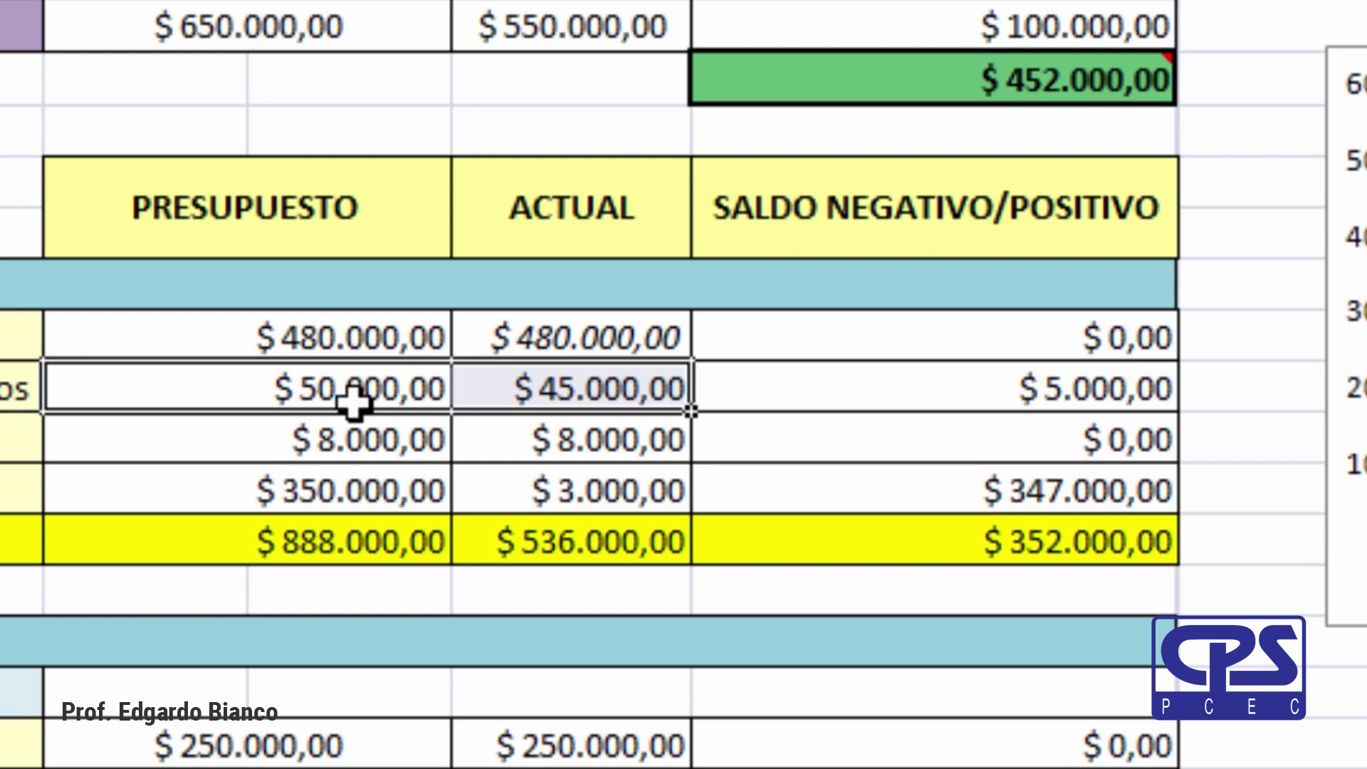
key("ctrl+k")
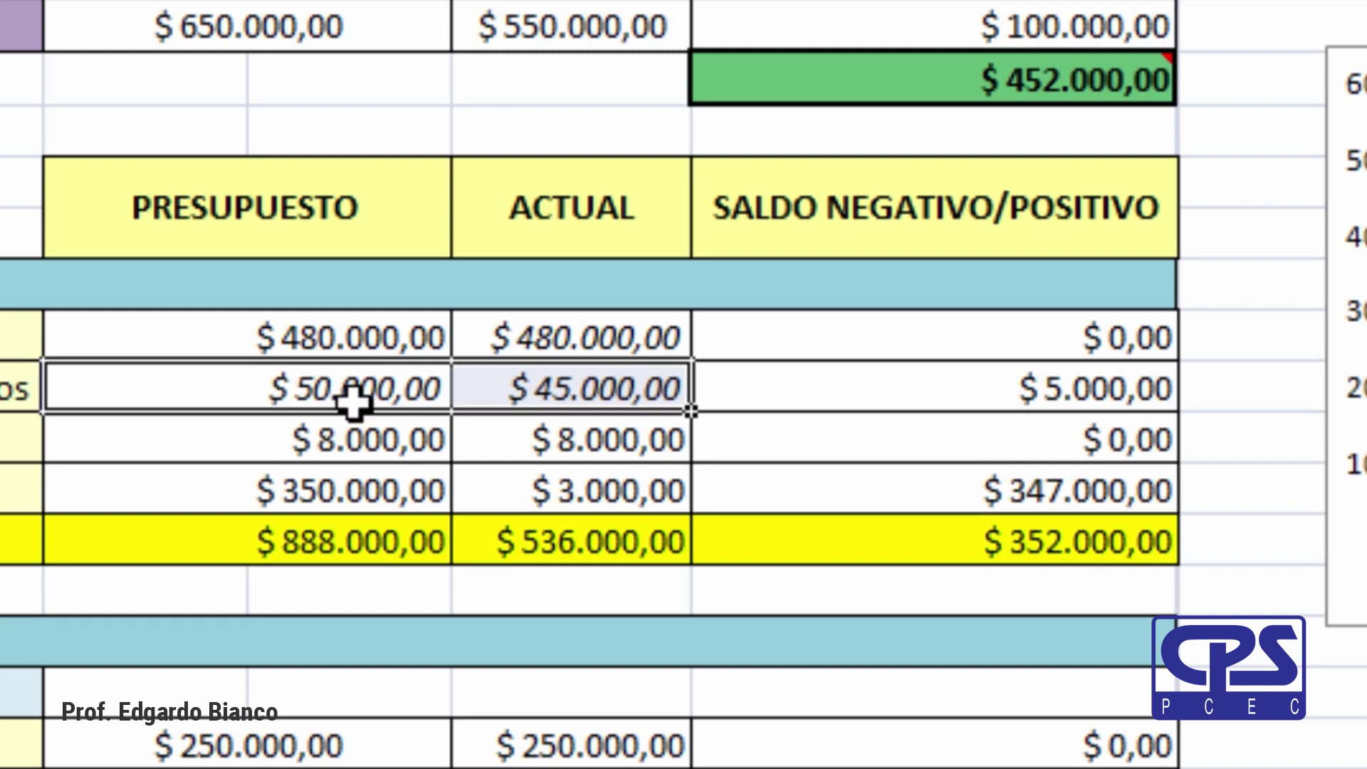
key("ctrl+n")
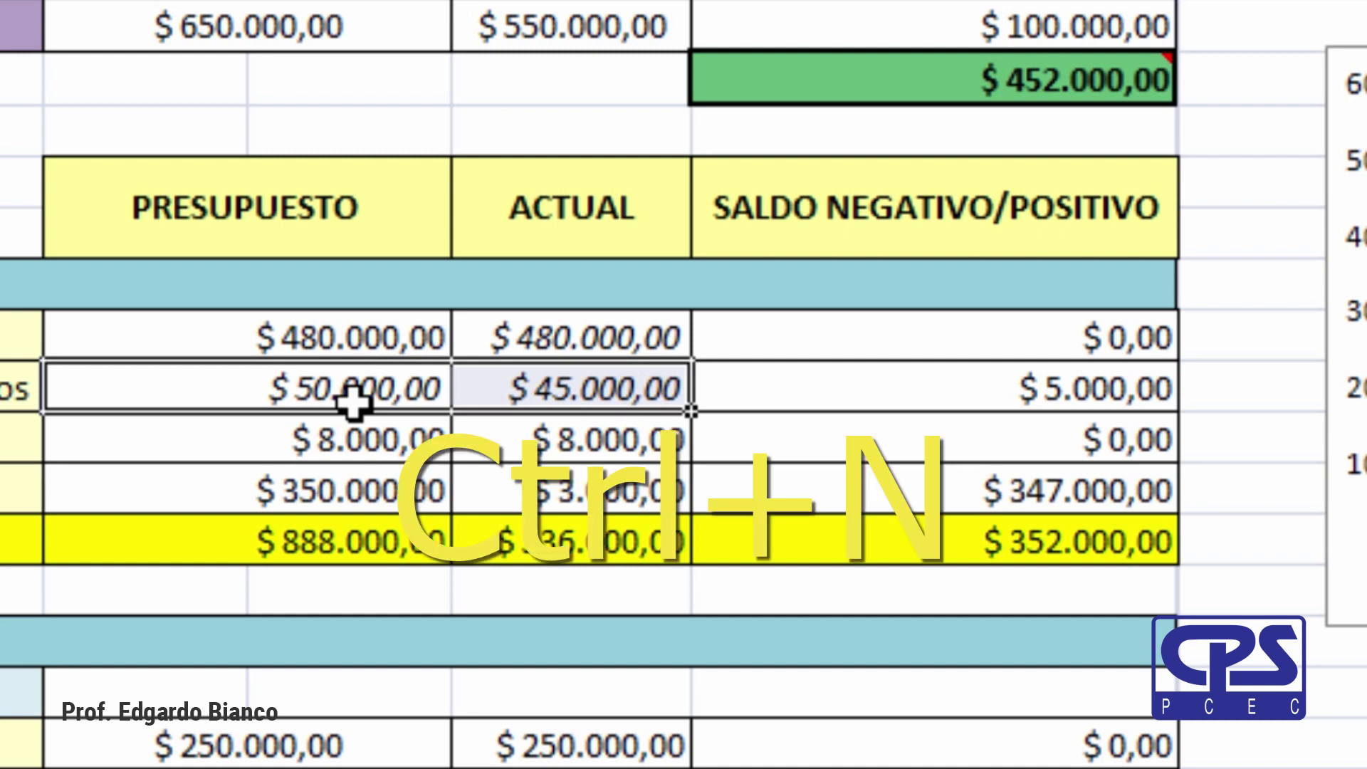
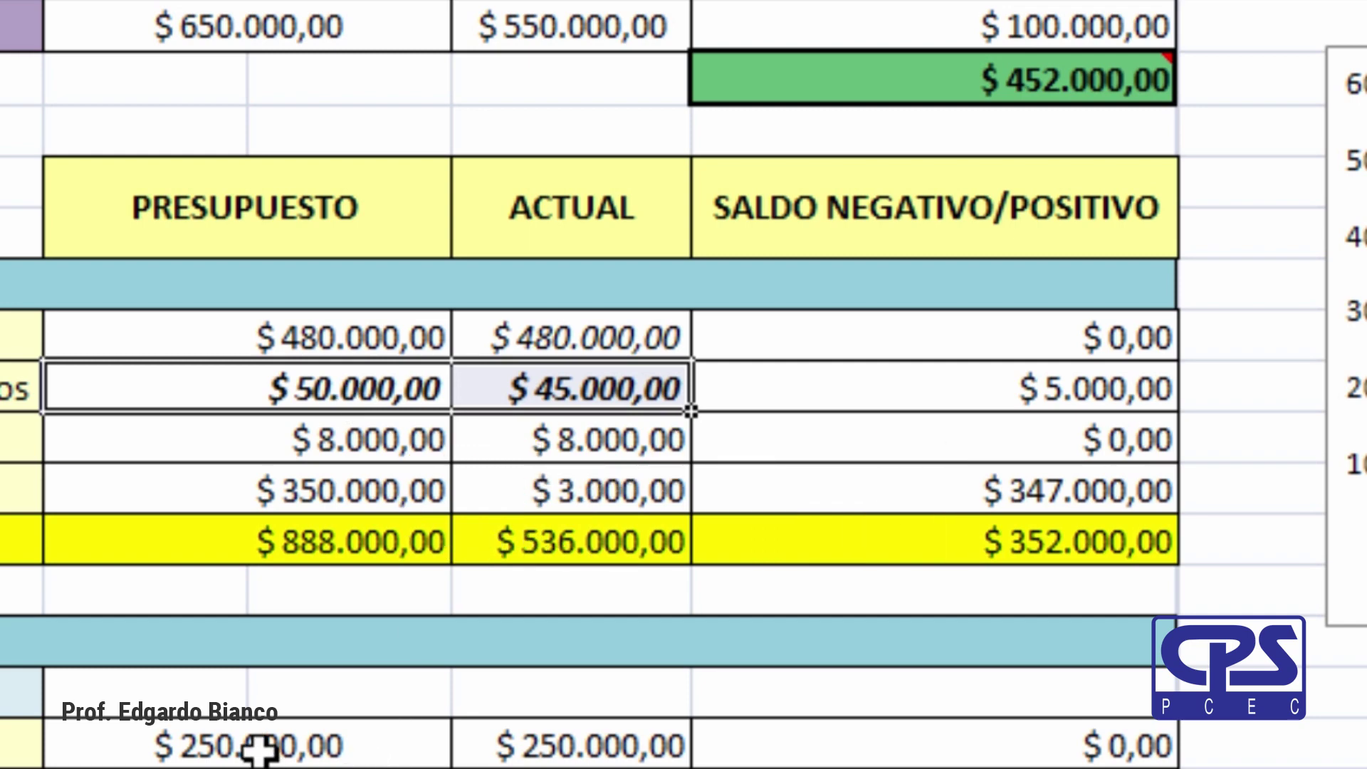
Make the Sueldos budget amount of $250.000,00 bold.
left_click(260, 751)
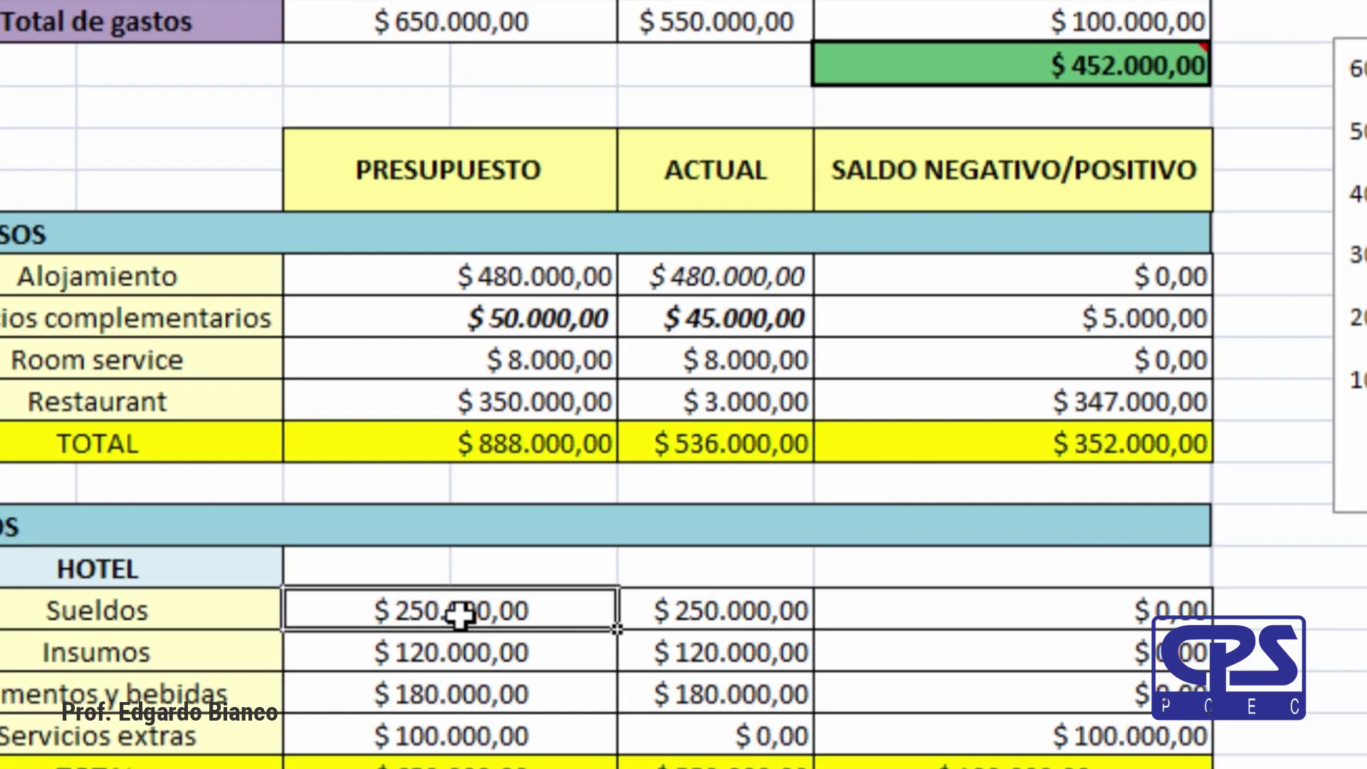
key("ctrl+n")
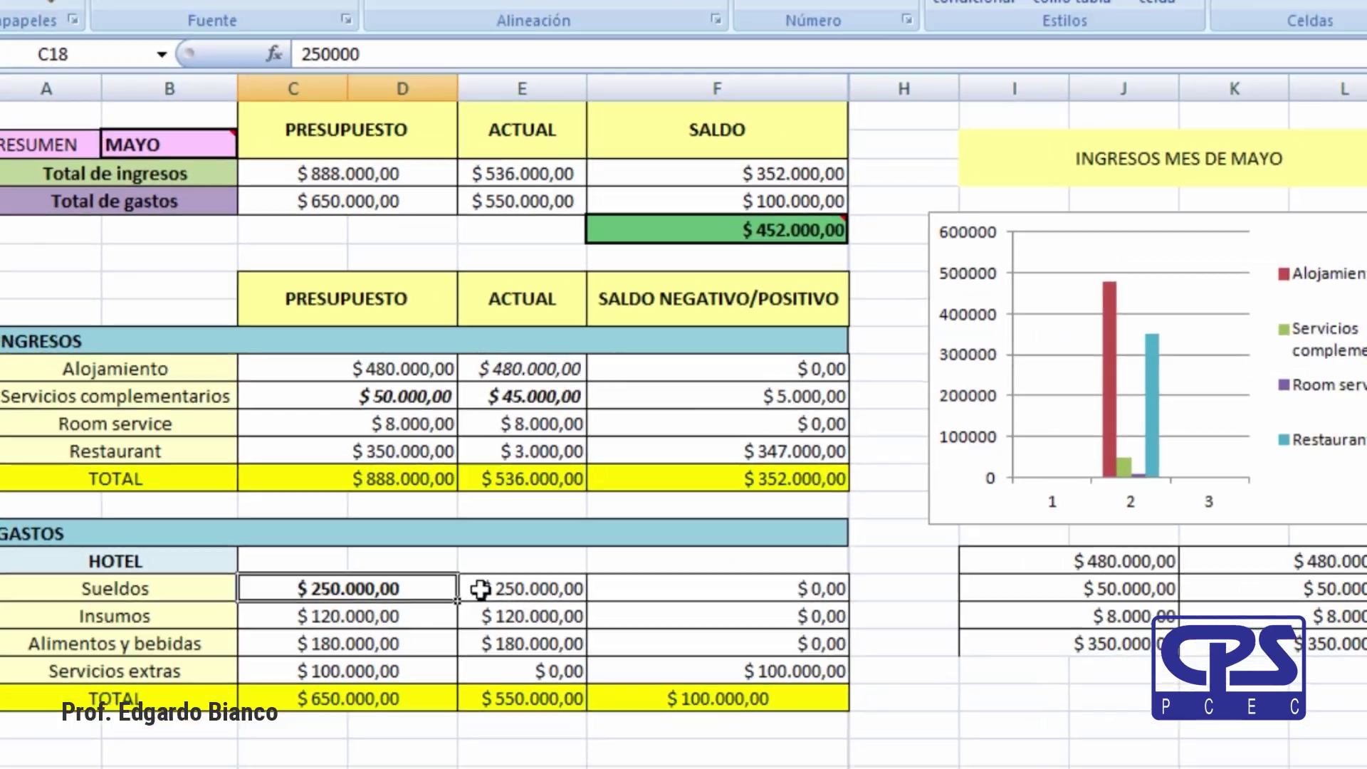
left_click(406, 579)
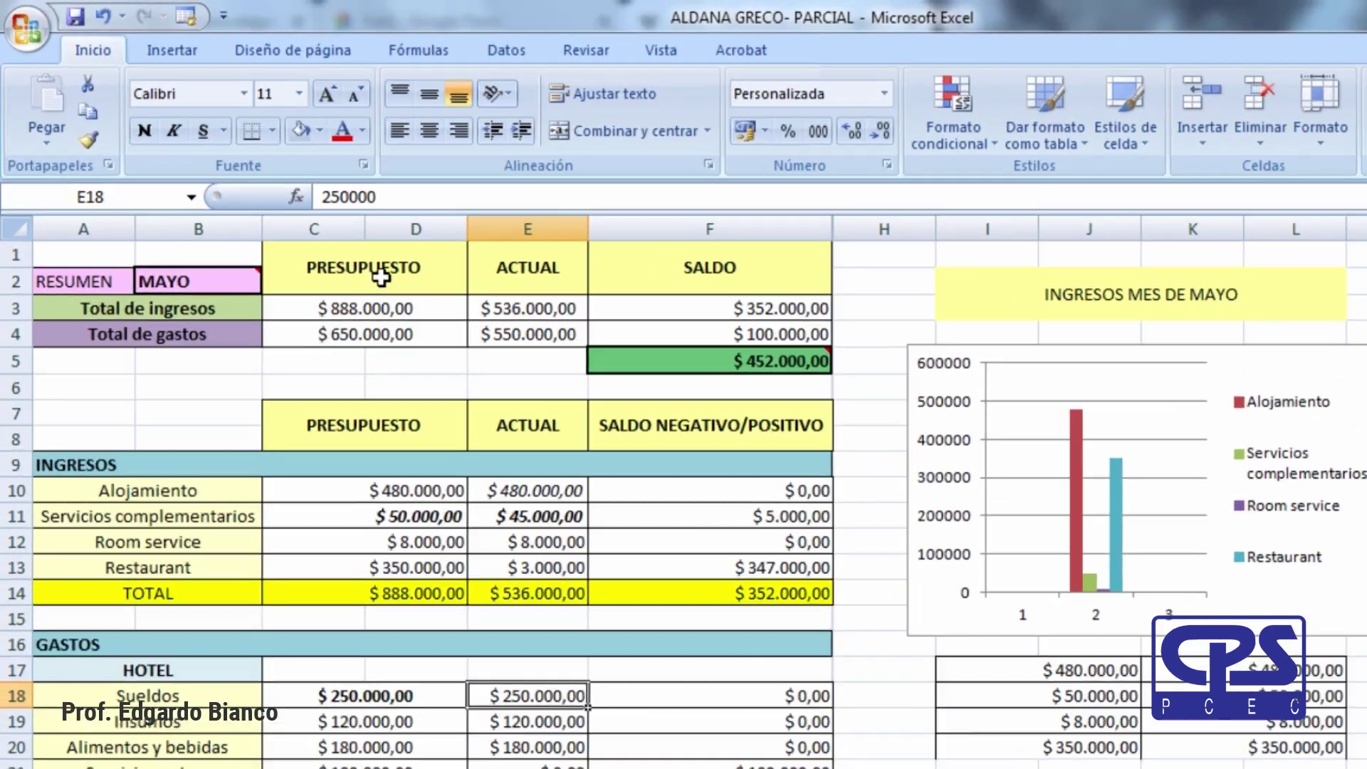
Toggle bold and italic on the PRESUPUESTO header to test the Ctrl+N and Ctrl+K shortcuts.
left_click(316, 232)
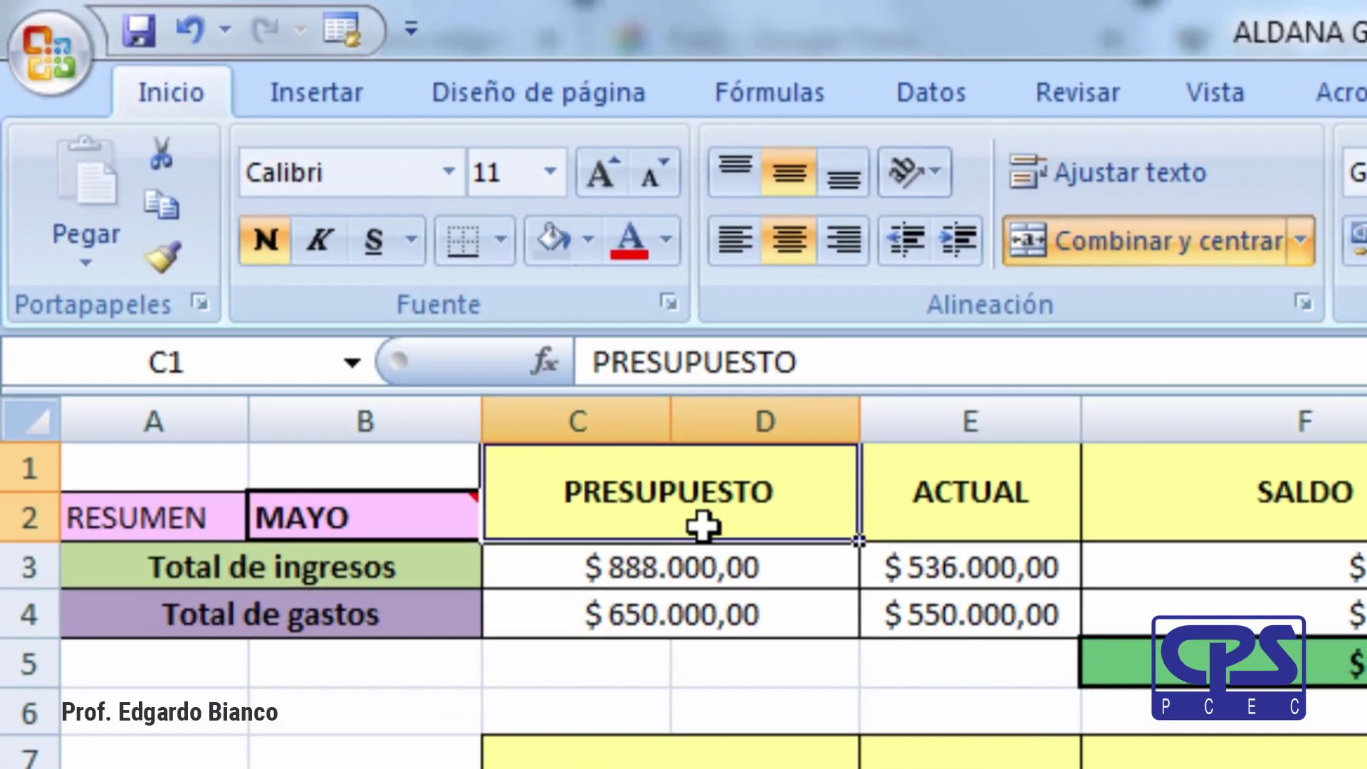
key("ctrl+n")
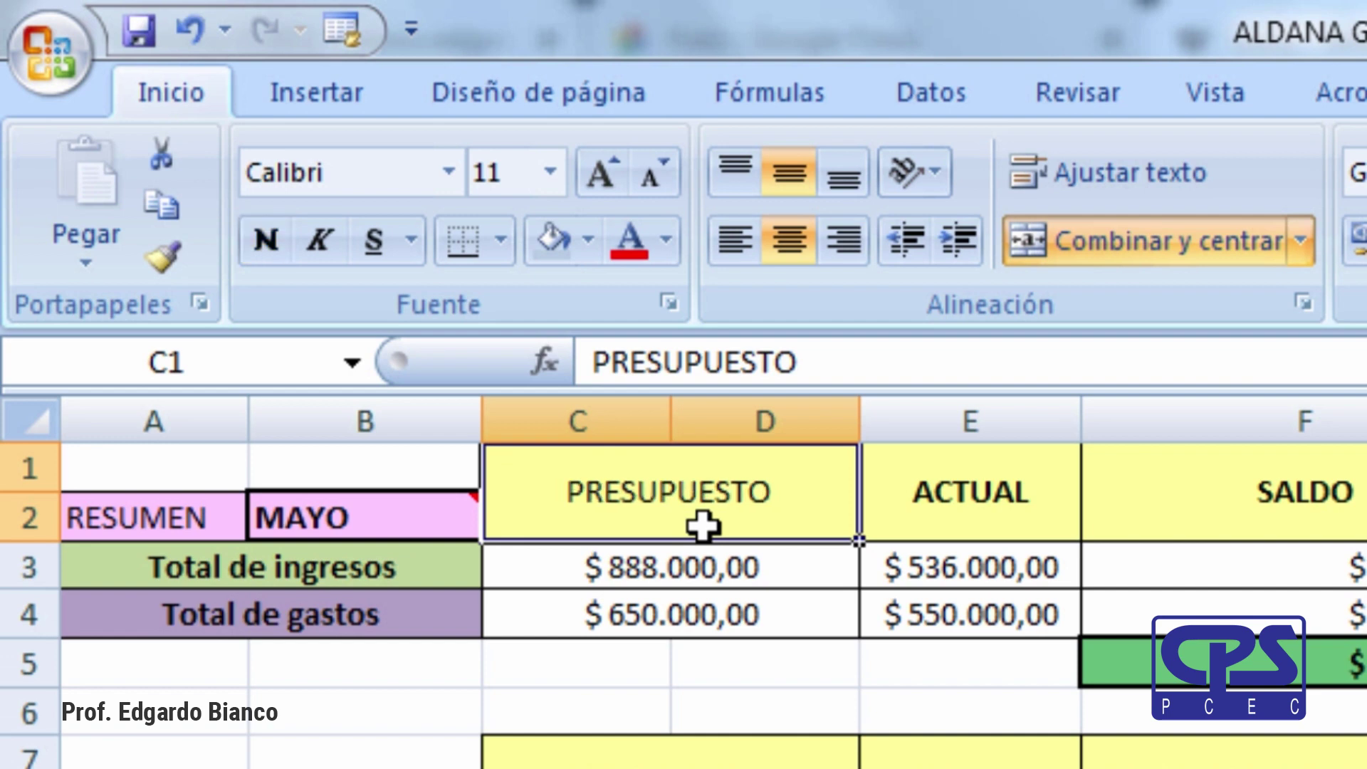
key("ctrl+n")
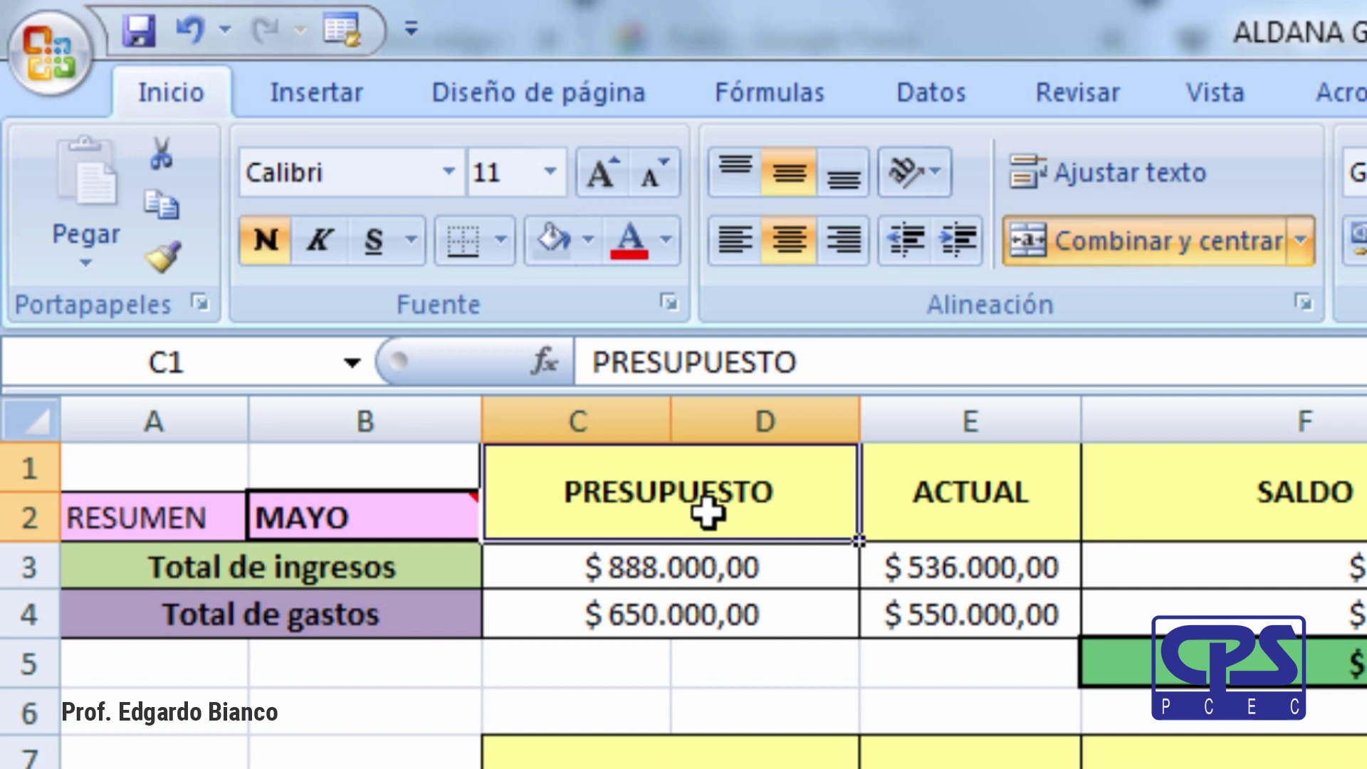
key("ctrl+k")
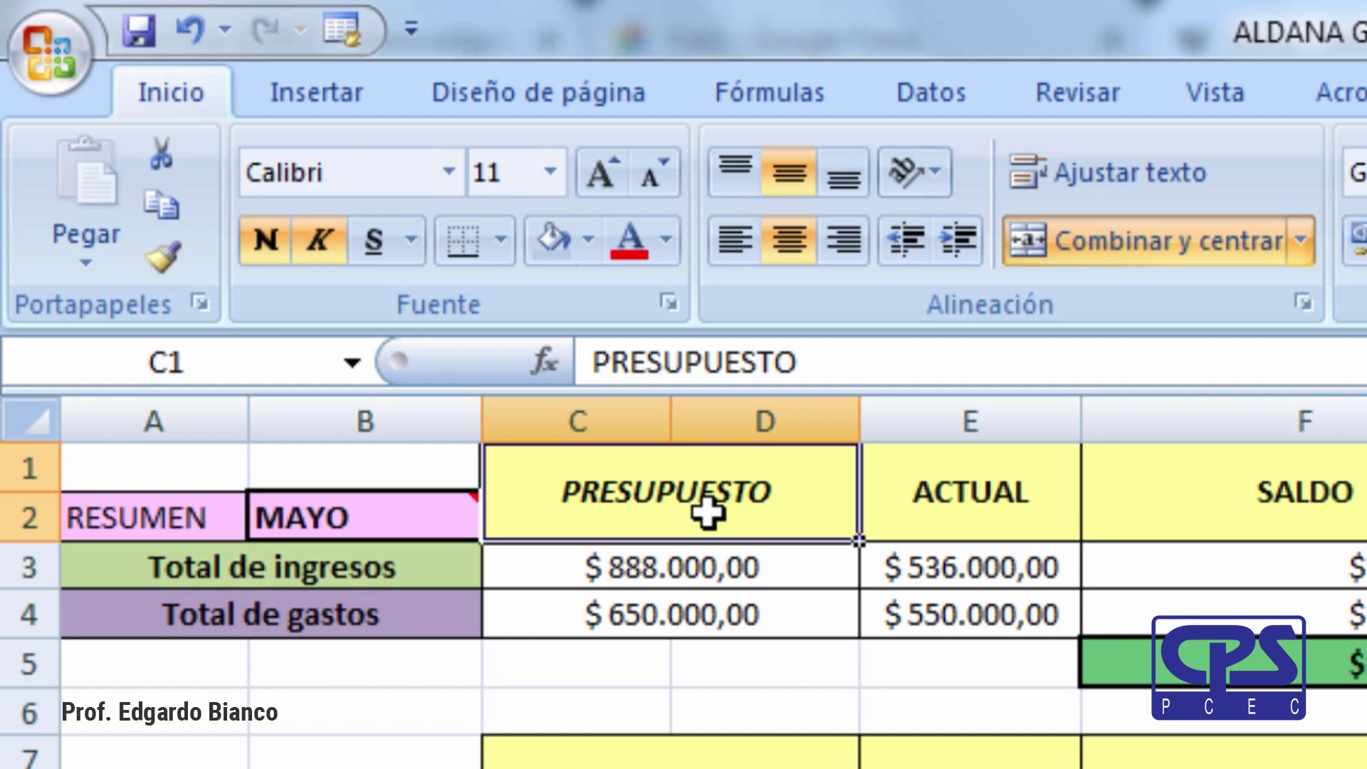
key("ctrl+k")
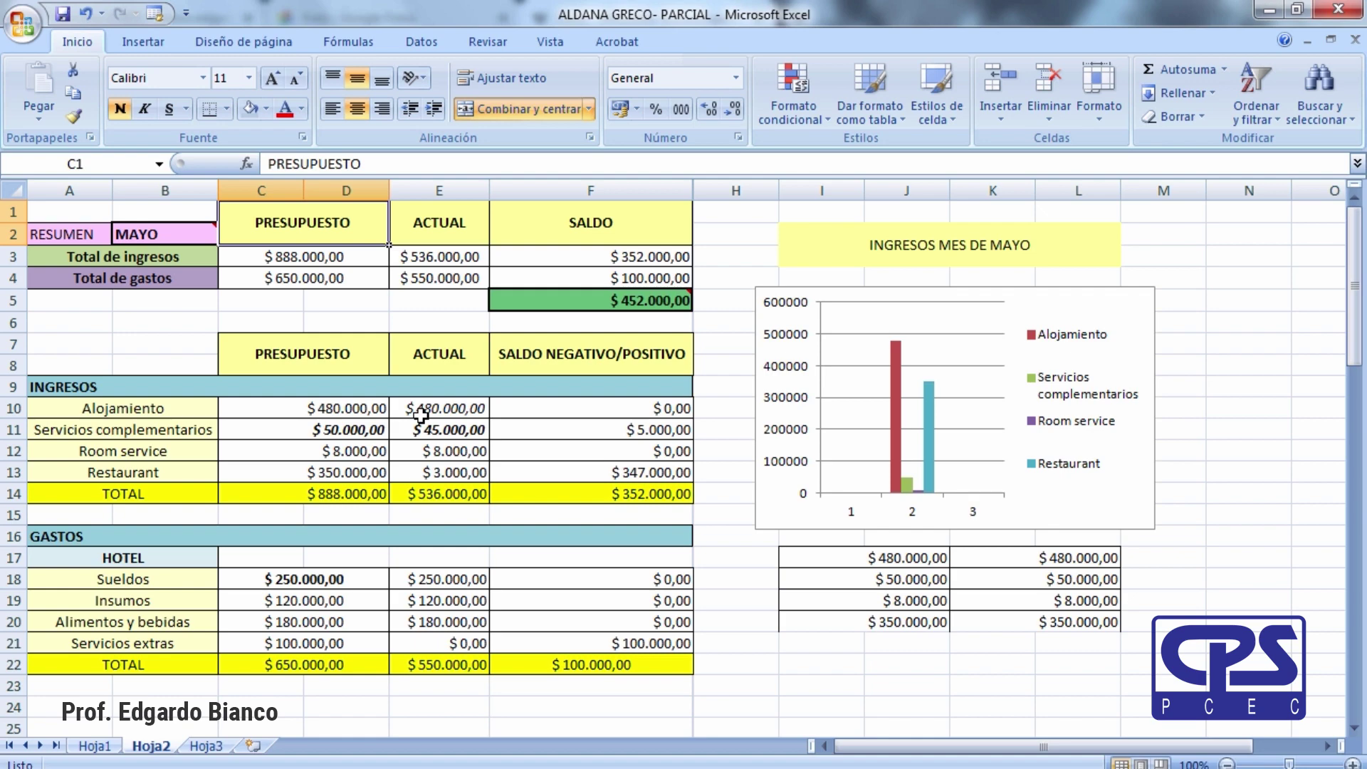
Find-and-replace 'saldo' with 'saldos' twice, turning the SALDO header into 'saldoss'.
key("ctrl+l")
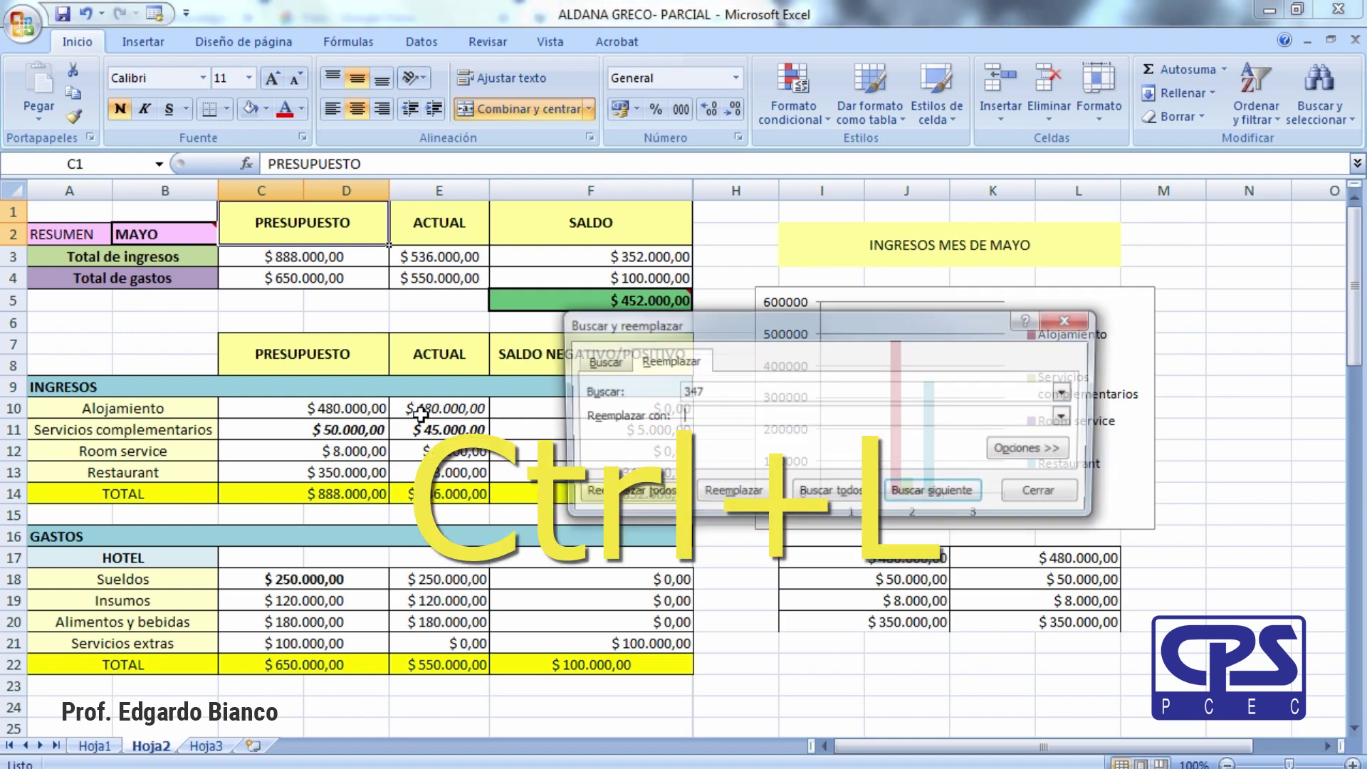
double_click(684, 393)
key("BackSpace")
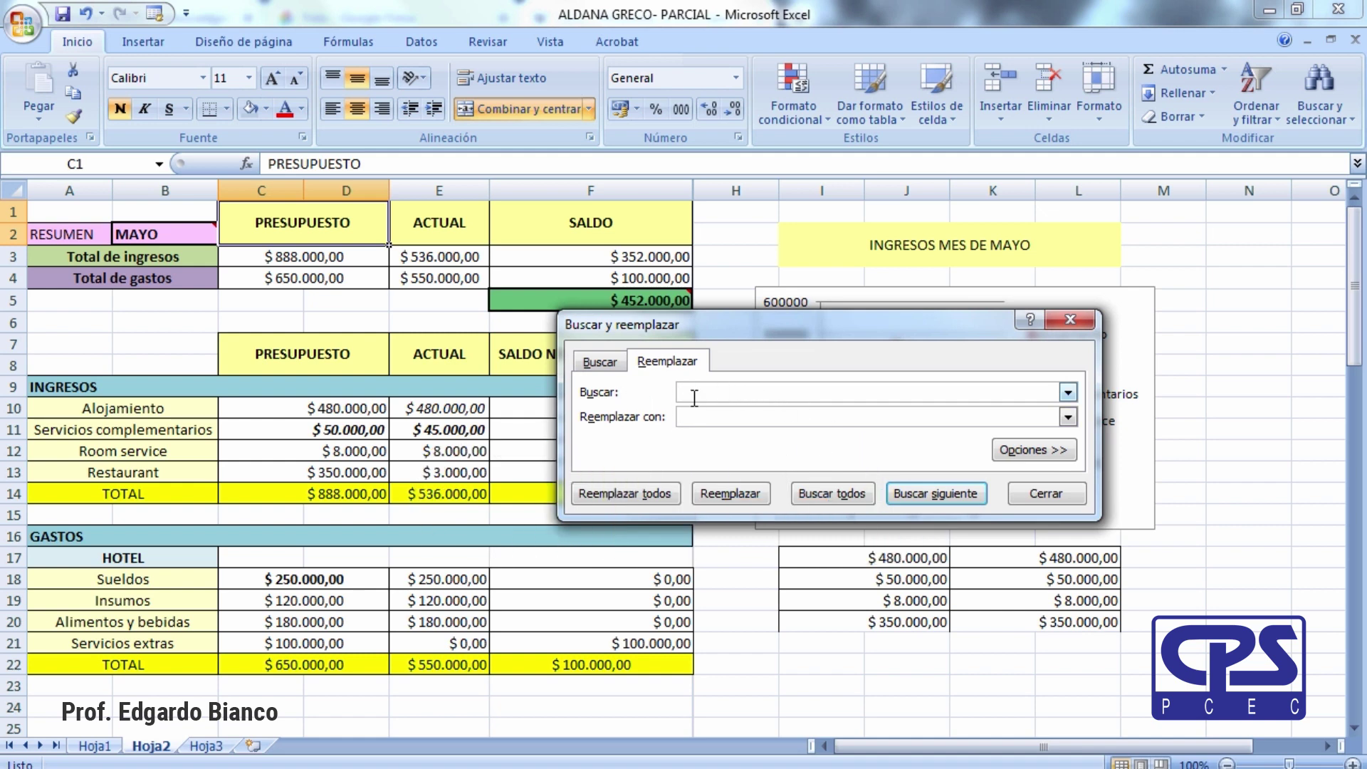
type("sa")
type("do")
type("l")
type("saaa")
key("BackSpace")
key("BackSpace")
type("ldos")
left_click(921, 497)
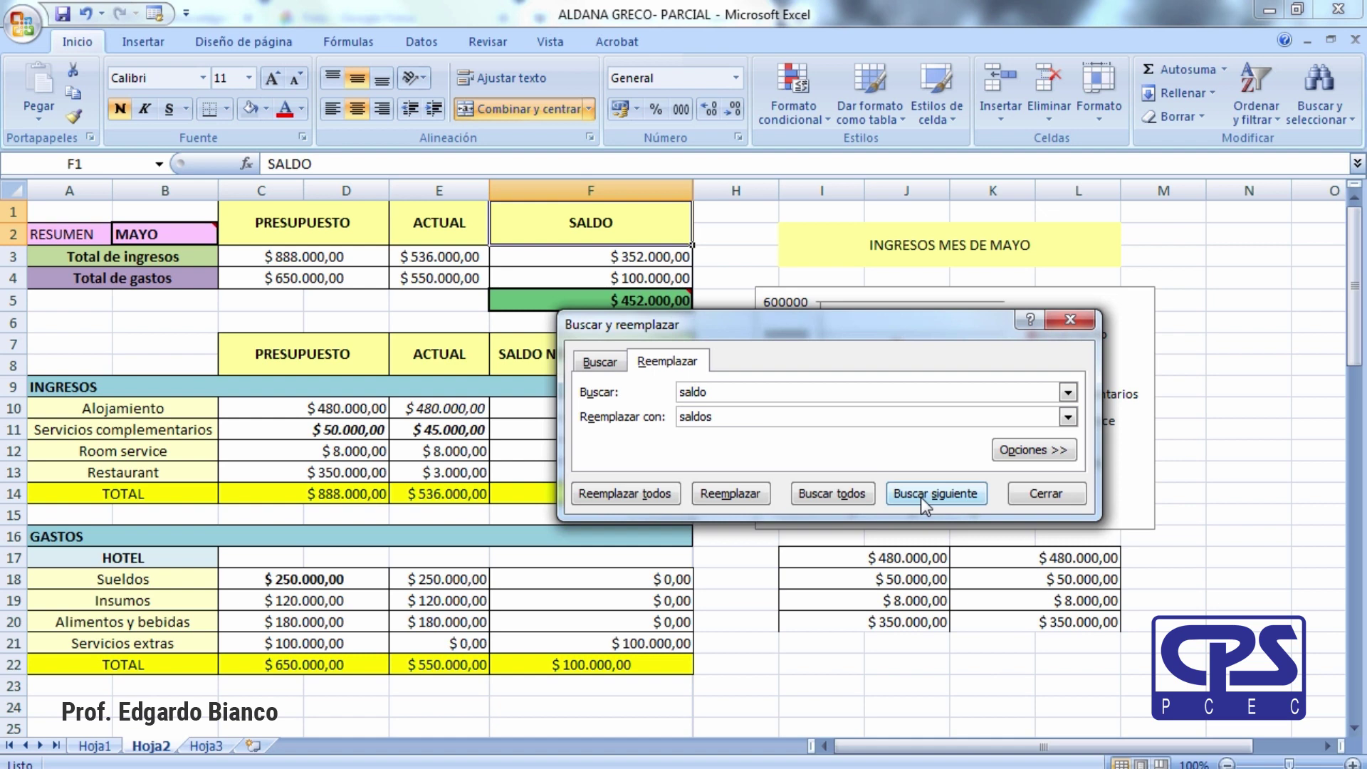
left_click(739, 492)
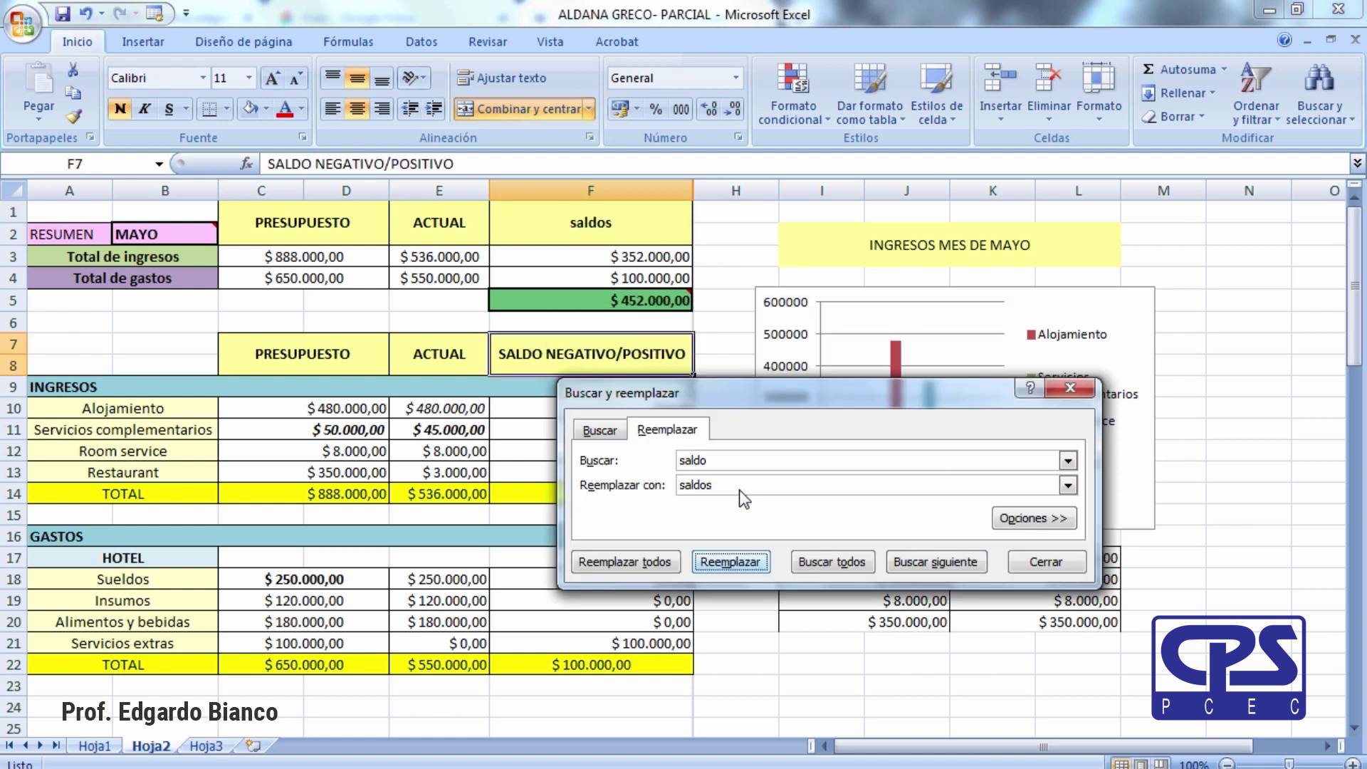
left_click(934, 563)
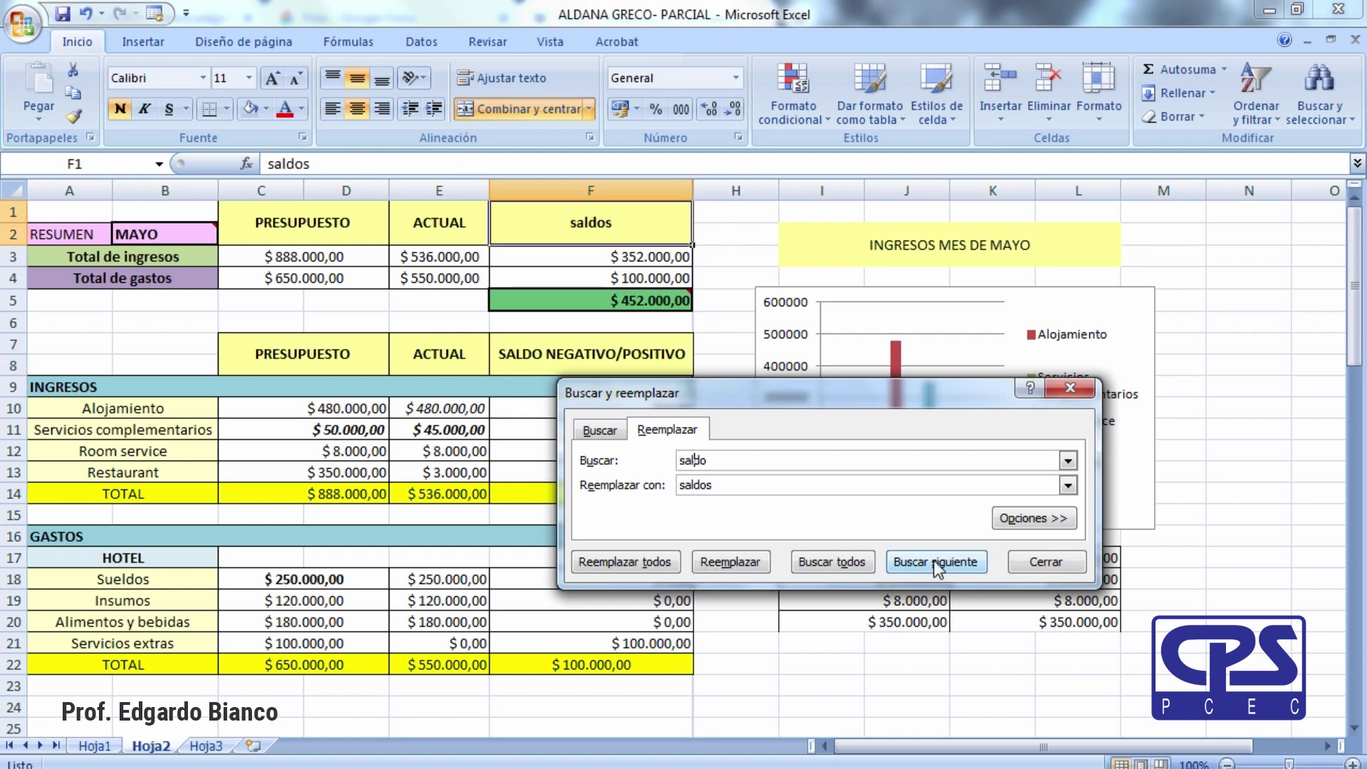
left_click(723, 560)
key("Escape")
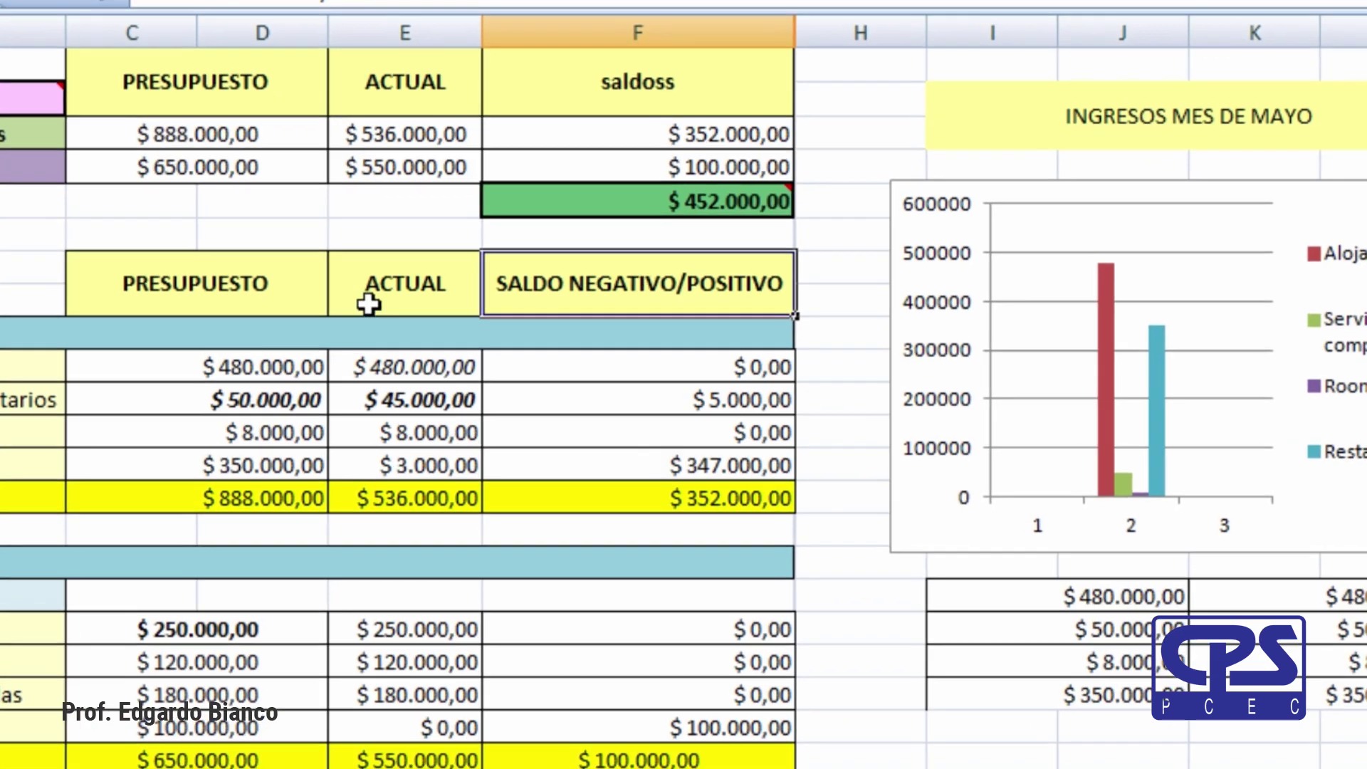
Save the workbook, underline the ACTUAL and PRESUPUESTO headers, and open Format Cells for Alimentos y bebidas.
left_click(369, 304)
key("ctrl+s")
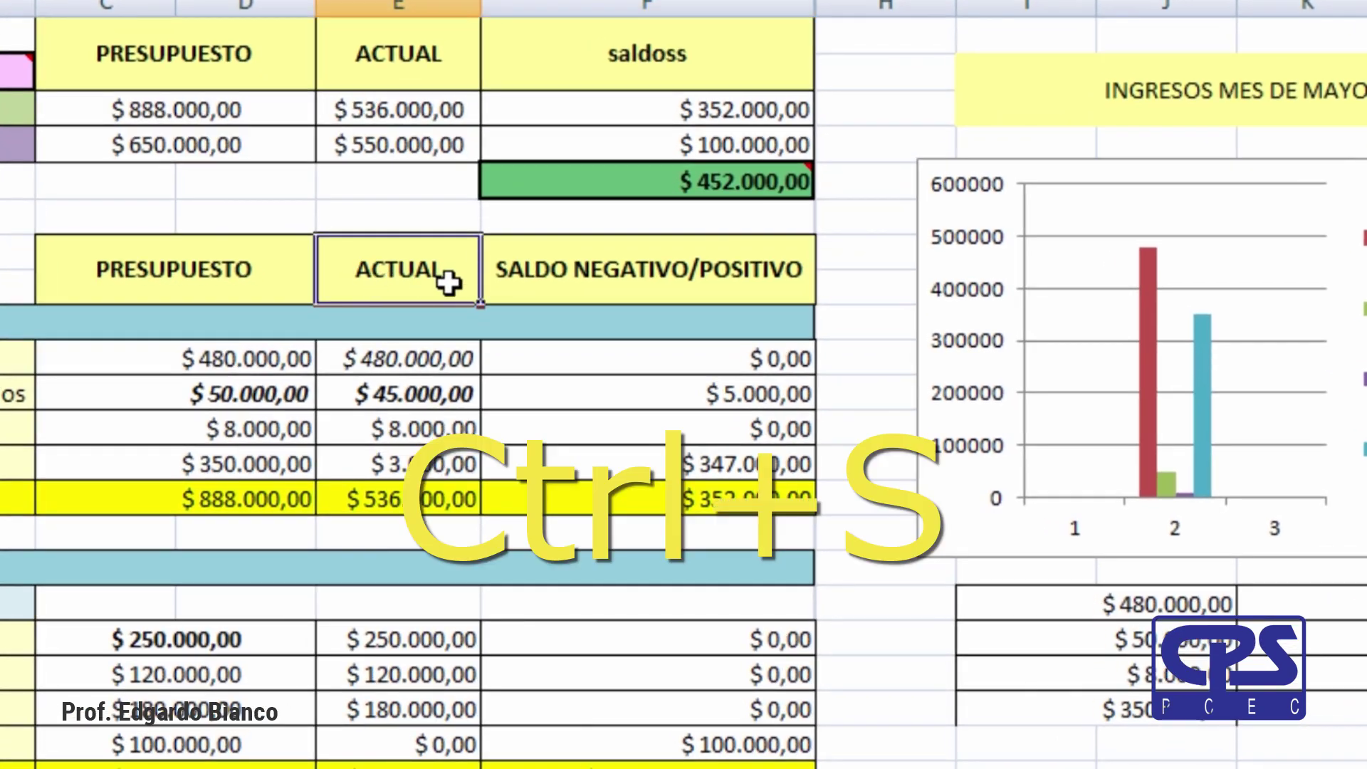
key("ctrl+s")
left_click(193, 270)
key("ctrl+s")
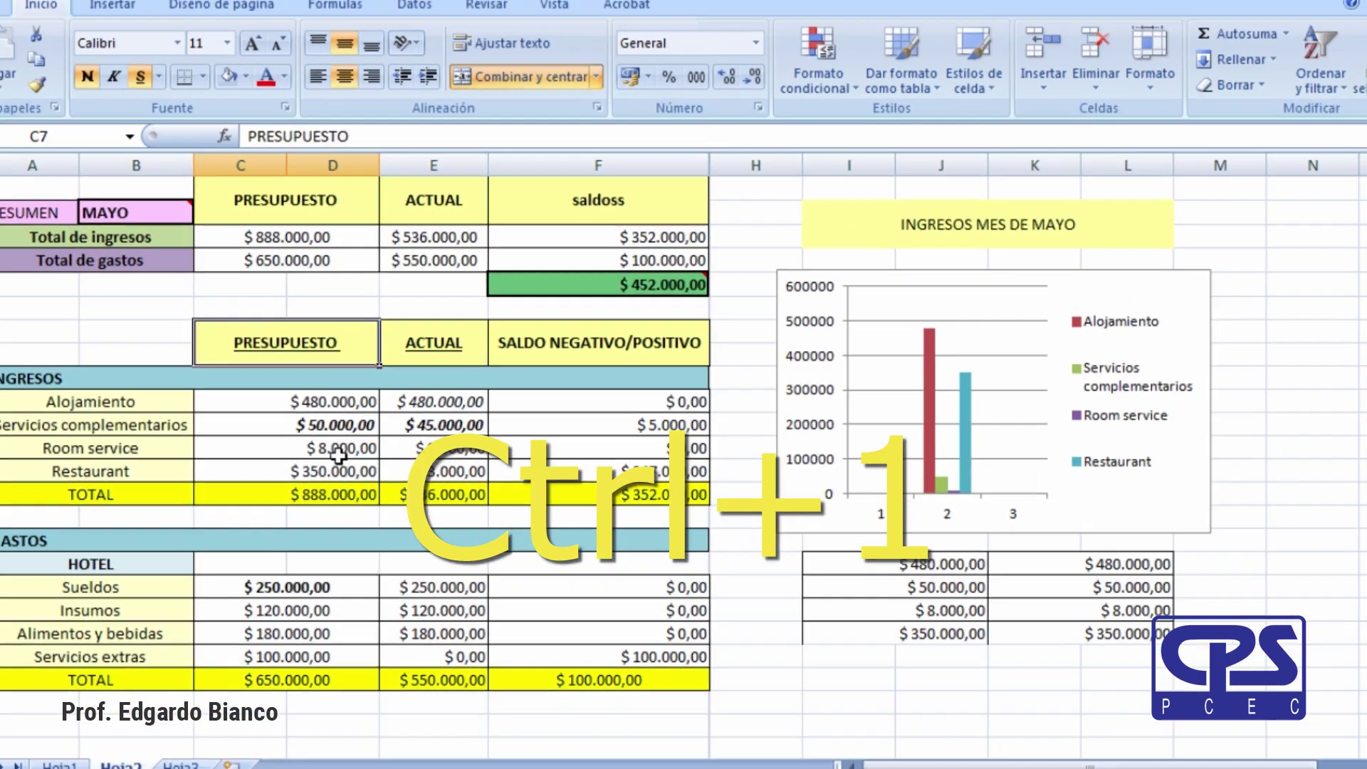
left_click(306, 622)
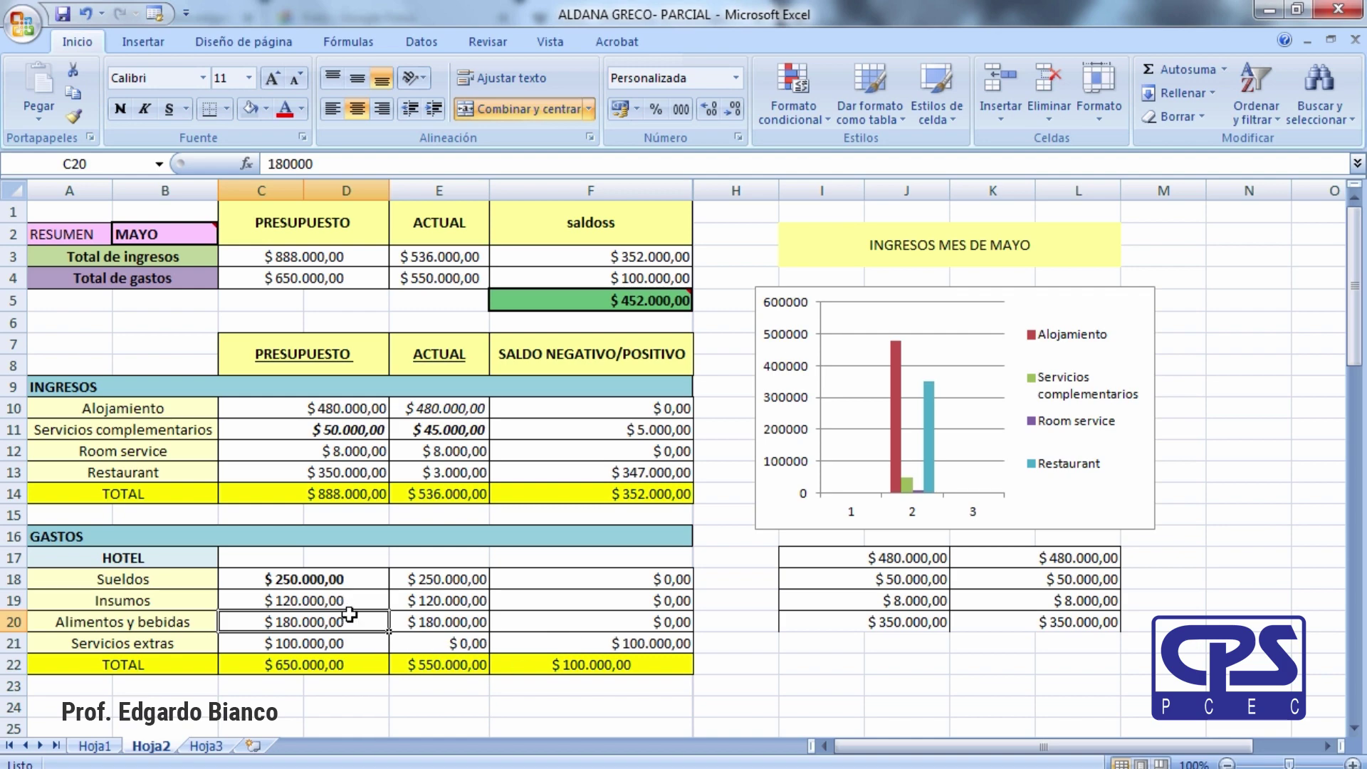
key("ctrl+1")
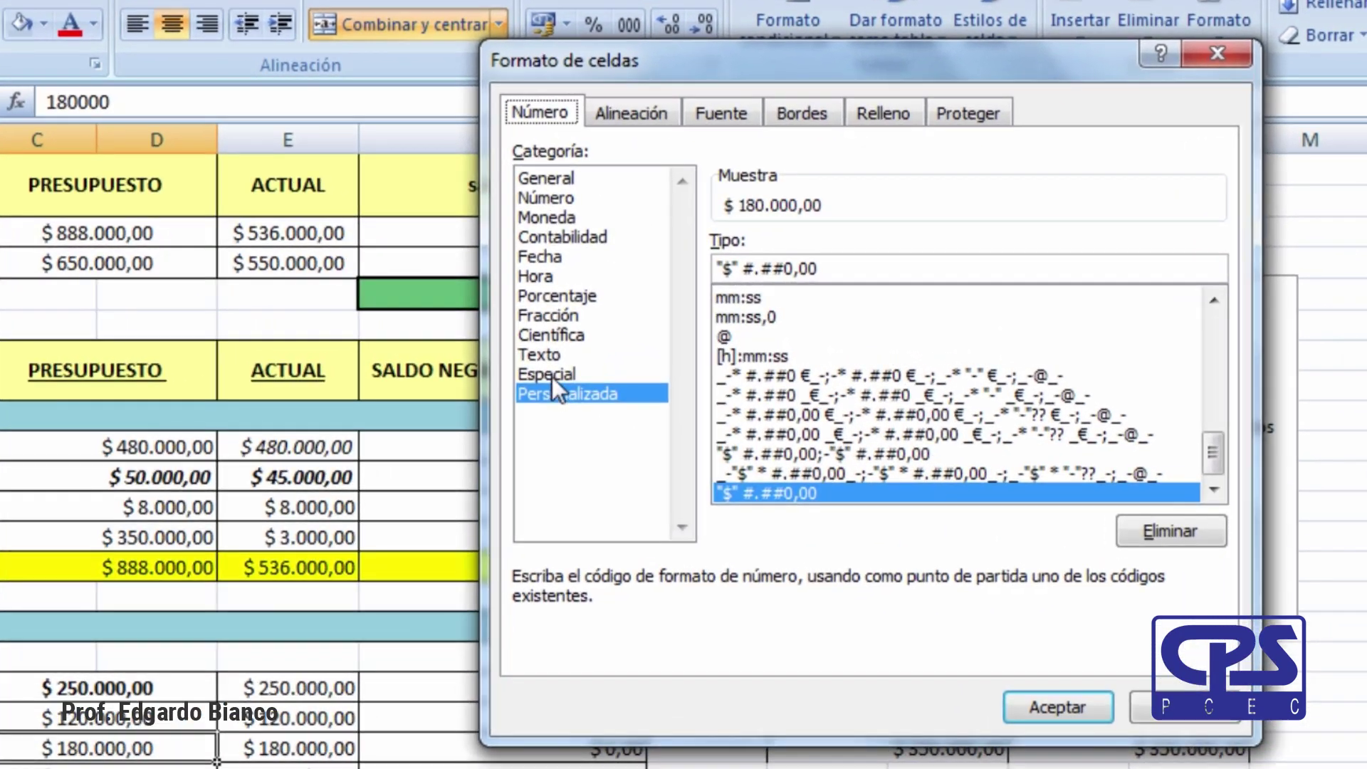
Format the Alimentos y bebidas amount as euro currency with two decimals (180.000,00 €).
left_click(630, 355)
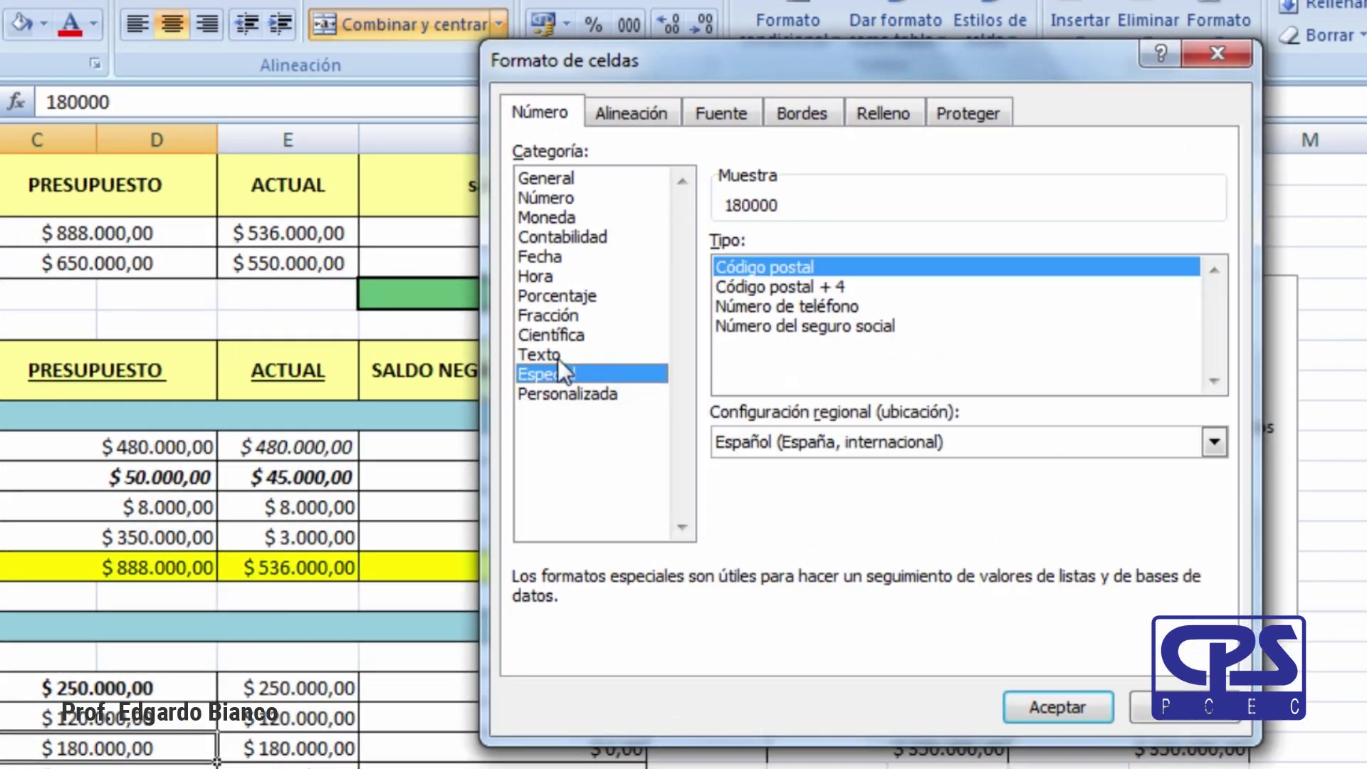
left_click(559, 197)
left_click(561, 216)
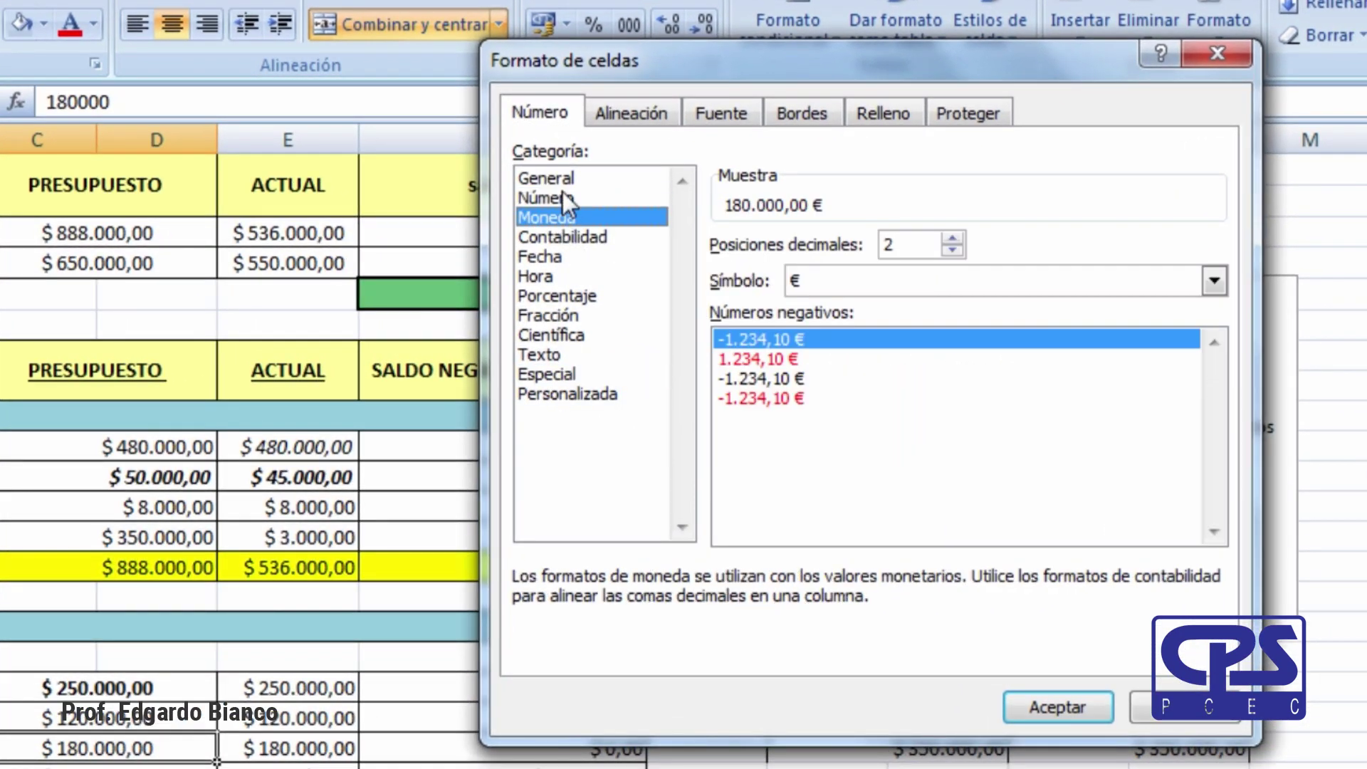
left_click(564, 179)
left_click(560, 195)
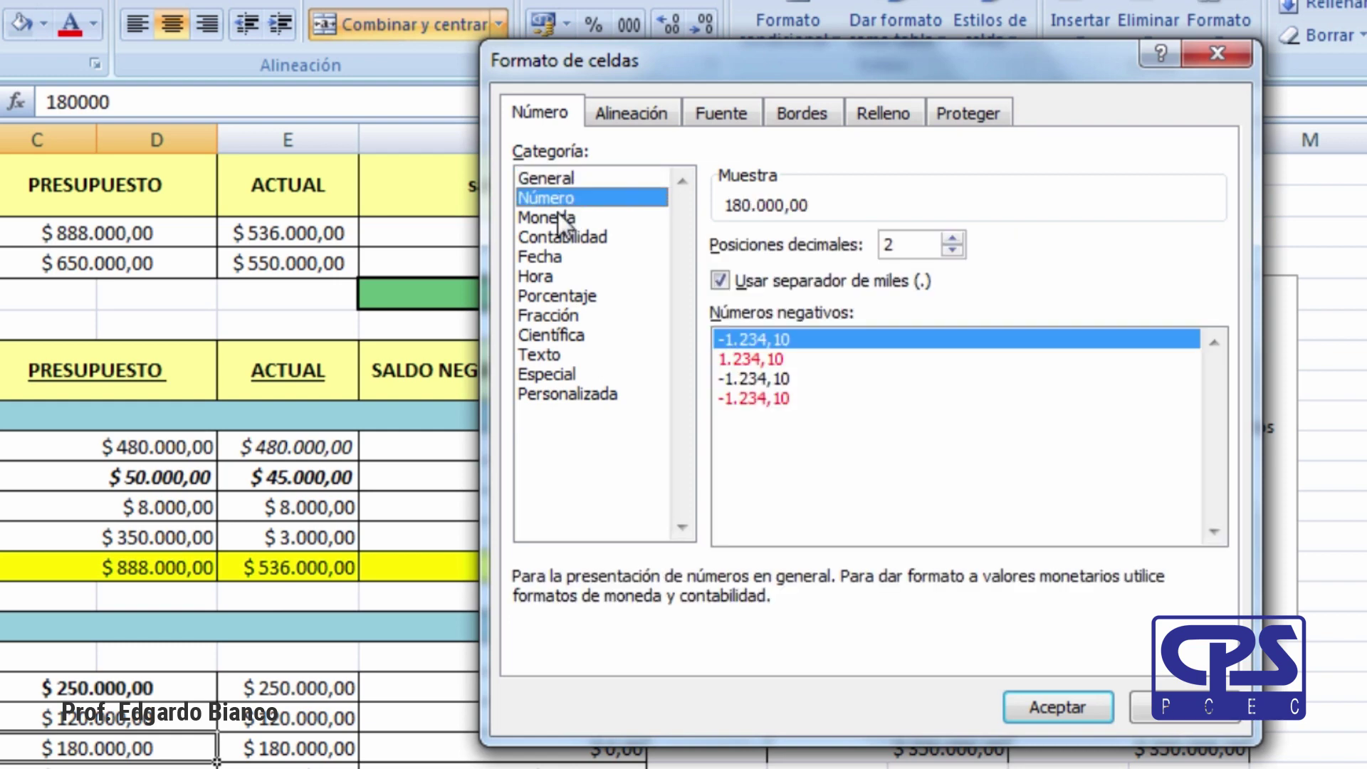
left_click(558, 215)
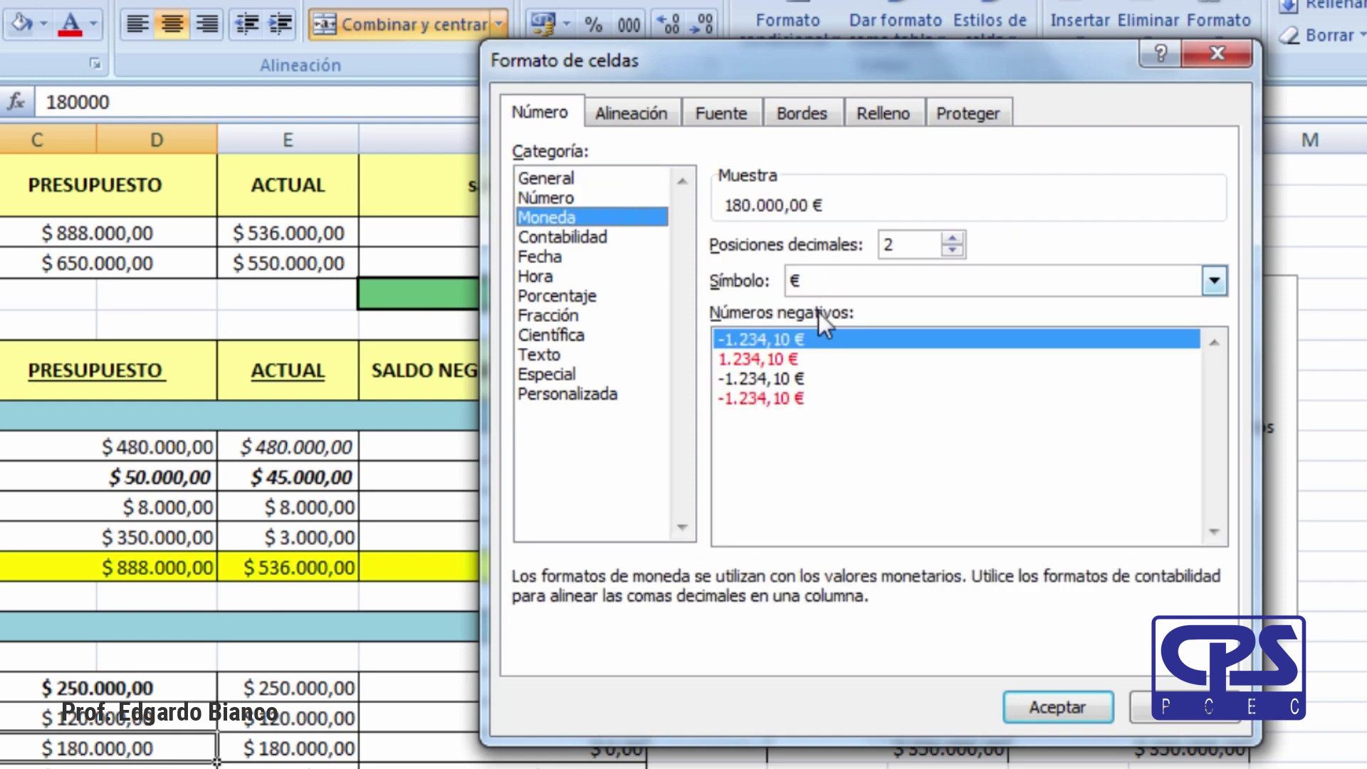
left_click(1034, 709)
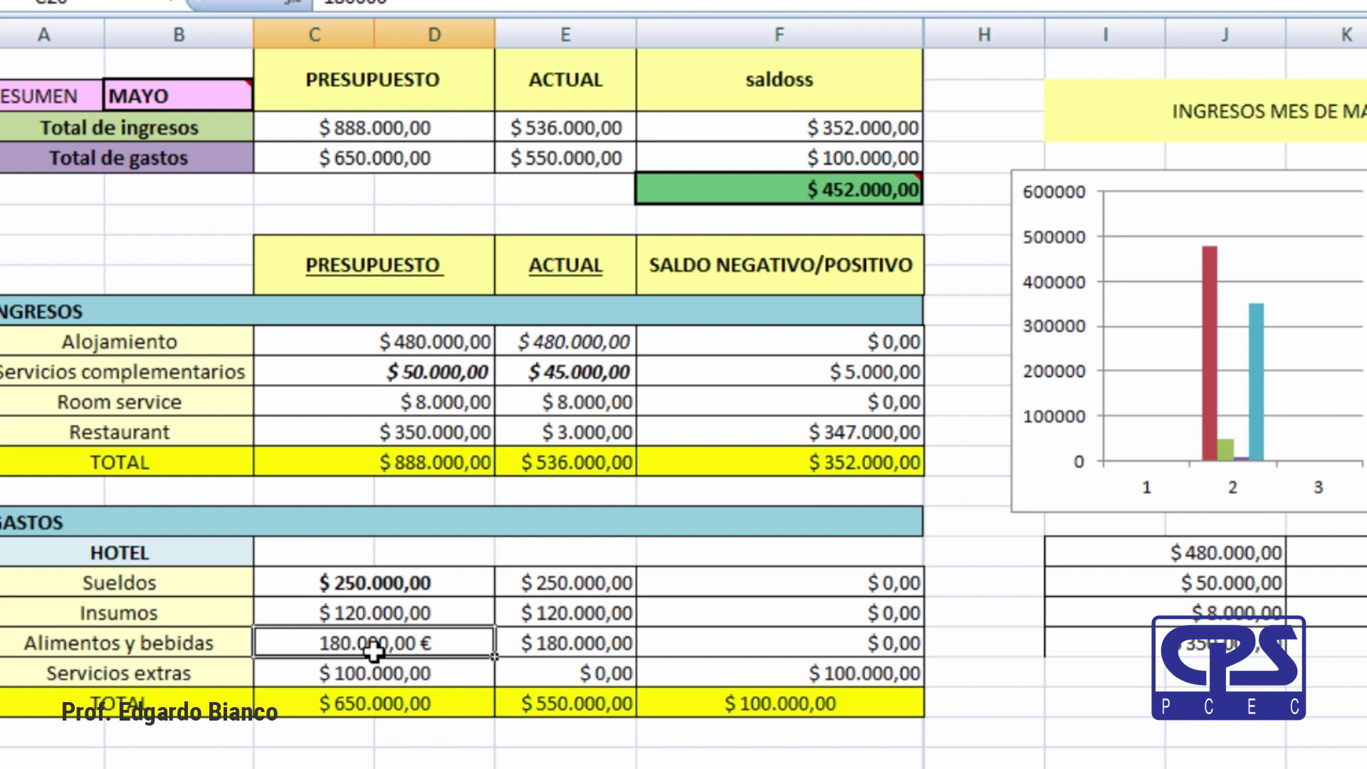
key("ctrl+n")
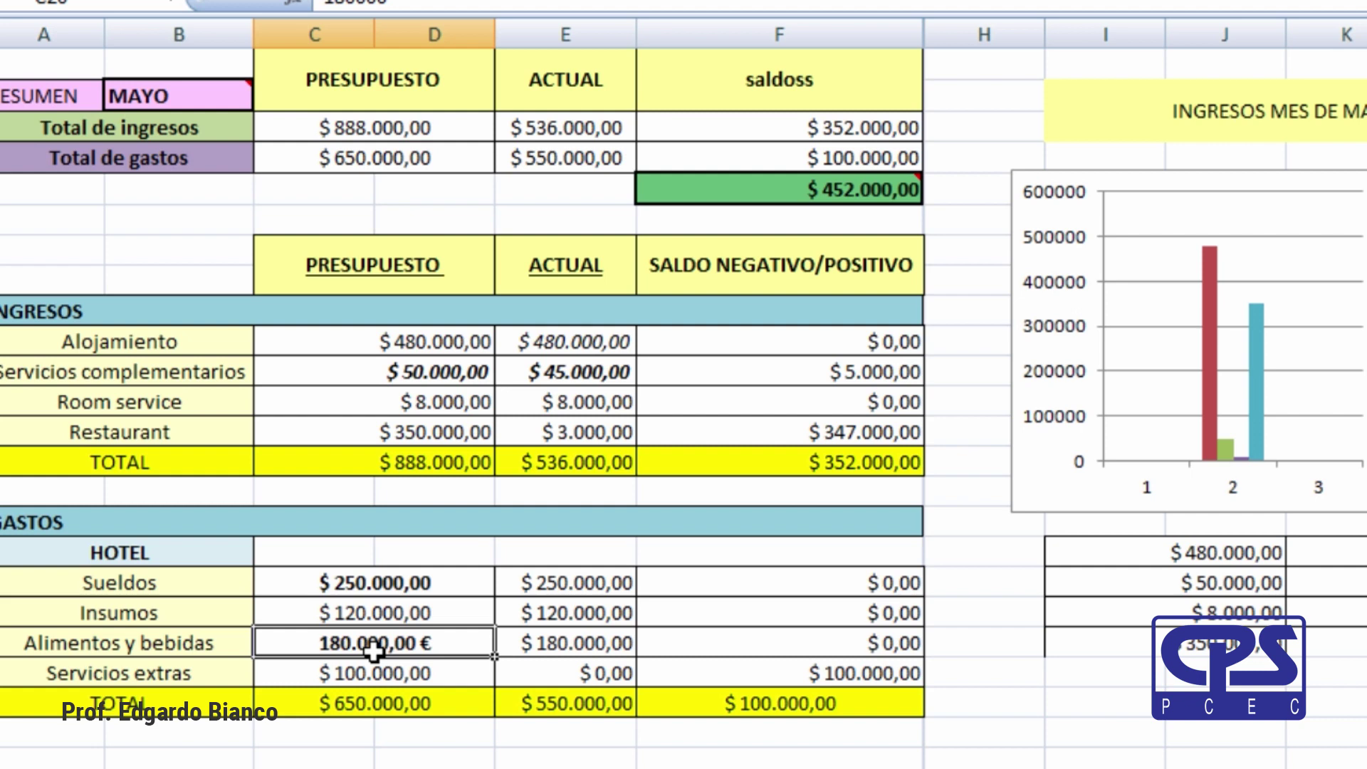
Cancel the accidental Insertar celdas dialog and switch to the 'La carta' Word document.
key("ctrl+plus")
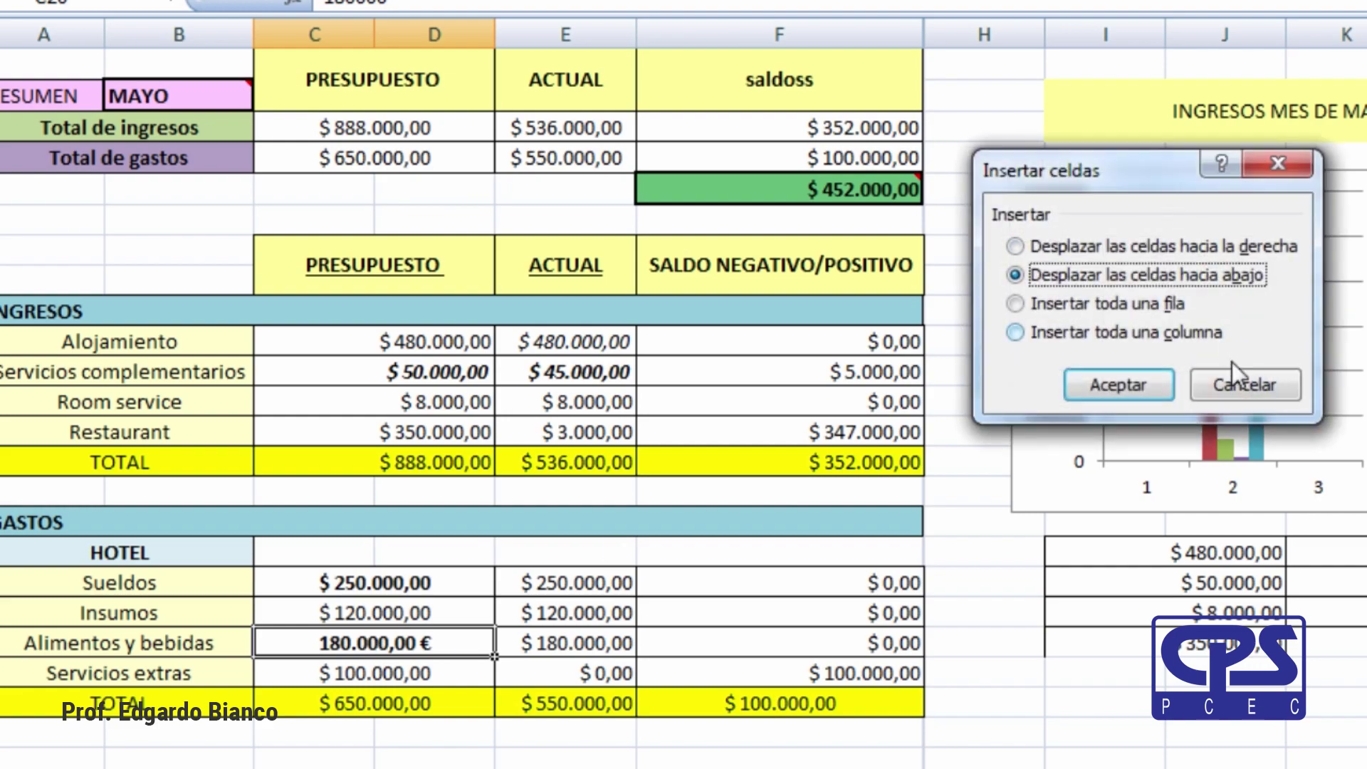
left_click(1231, 379)
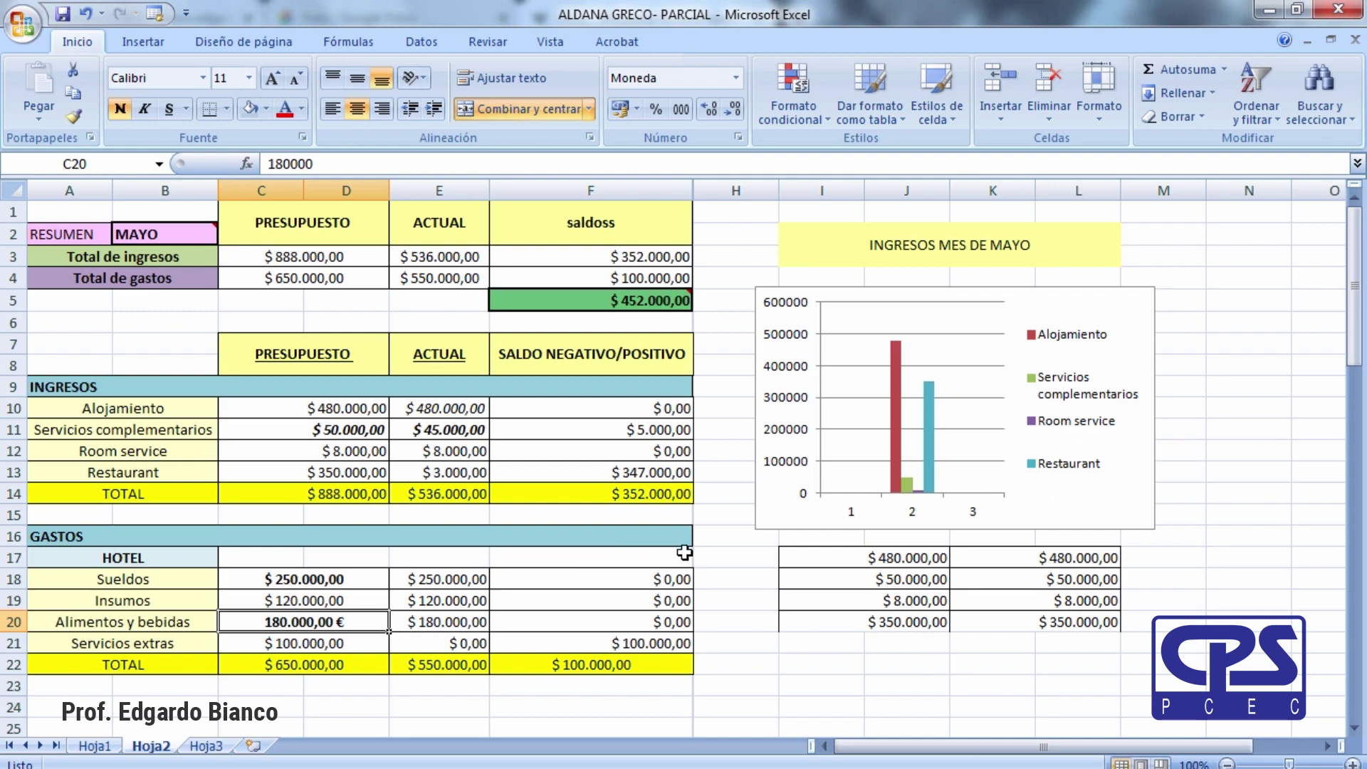
left_click(737, 190)
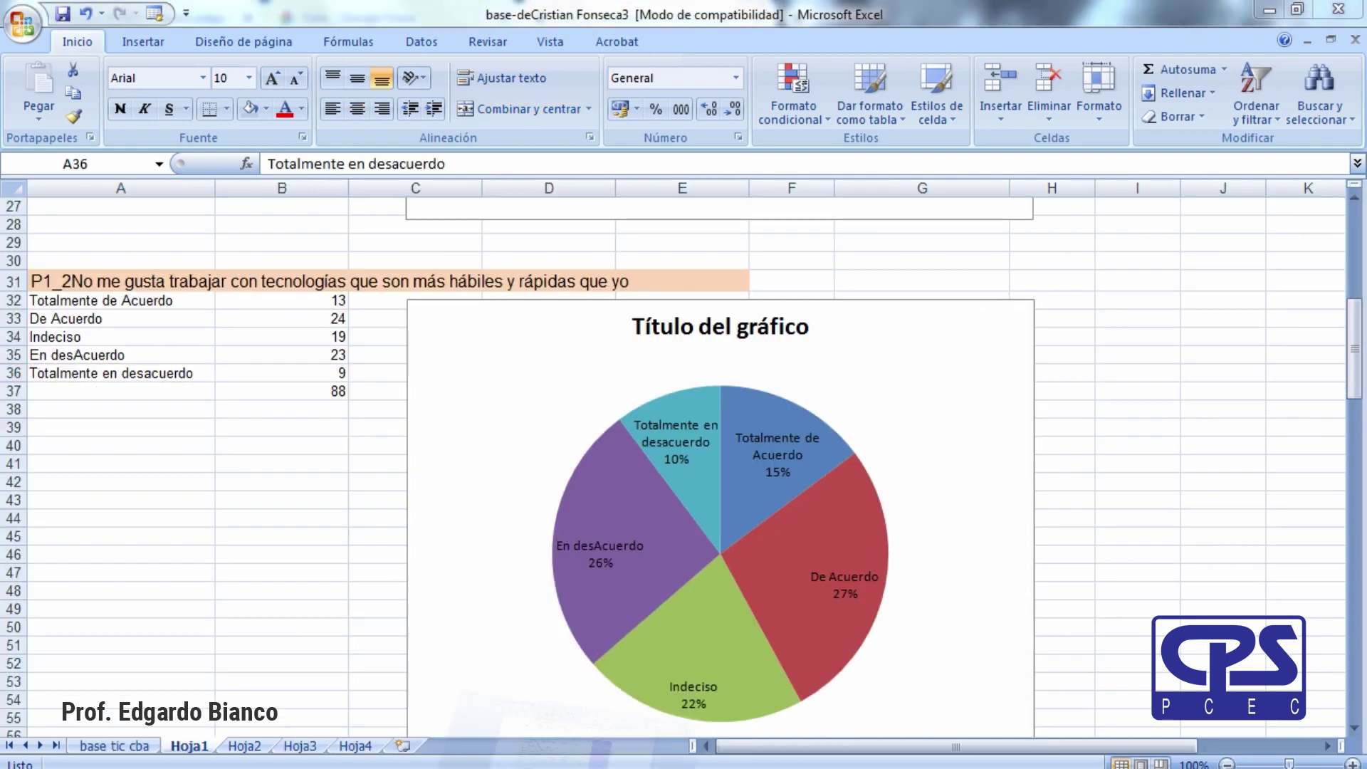
scroll(799, 475, "up", 3)
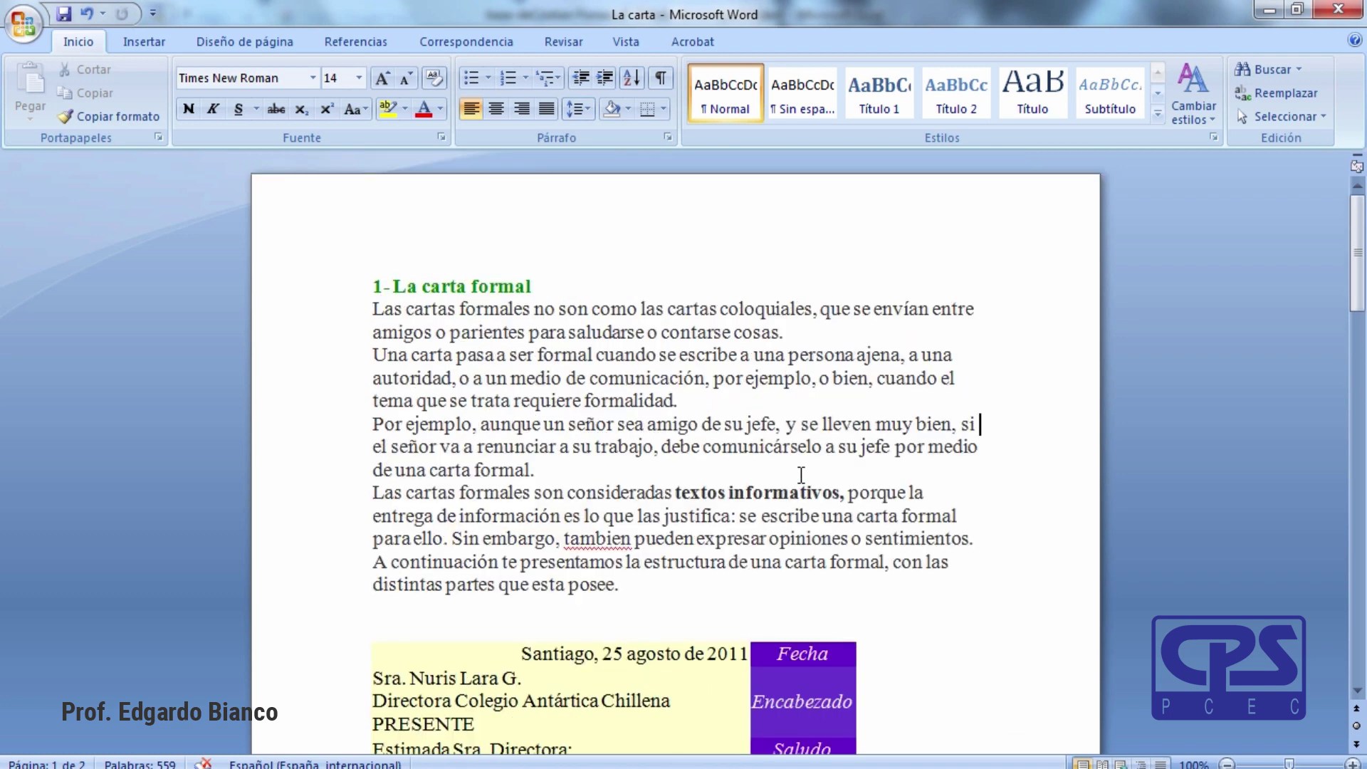
Spell-check the letter, correcting tambien, basico, Introduccion, parrafos, finala, sueleponer and numero.
key("F7")
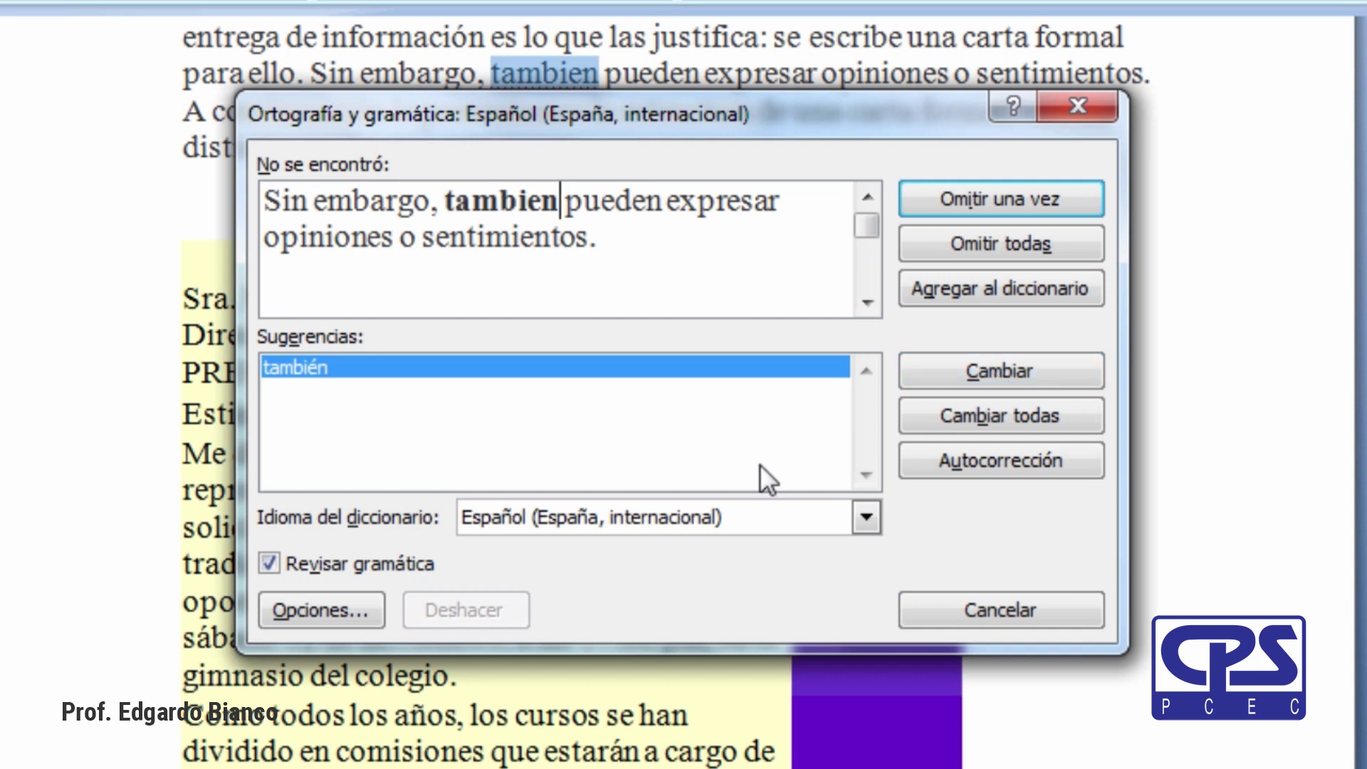
left_click(970, 370)
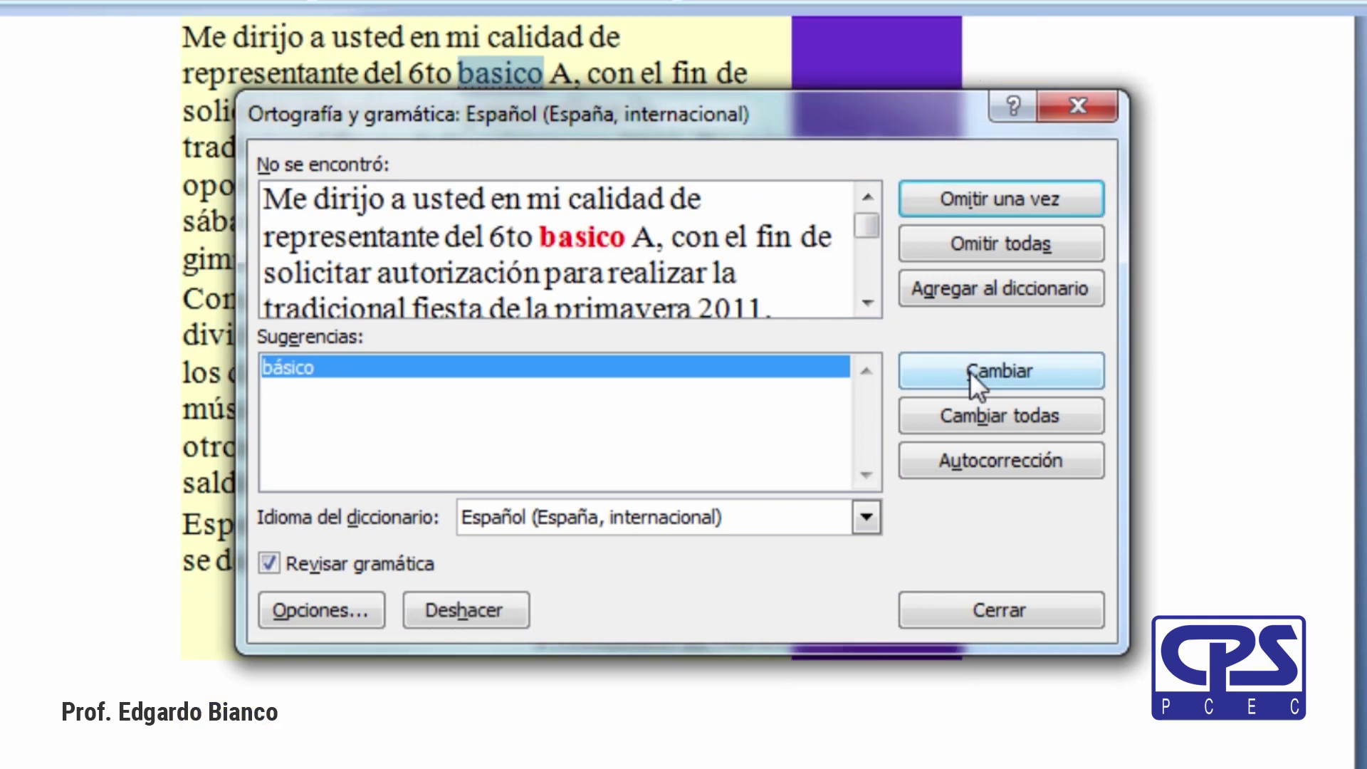
left_click(1033, 370)
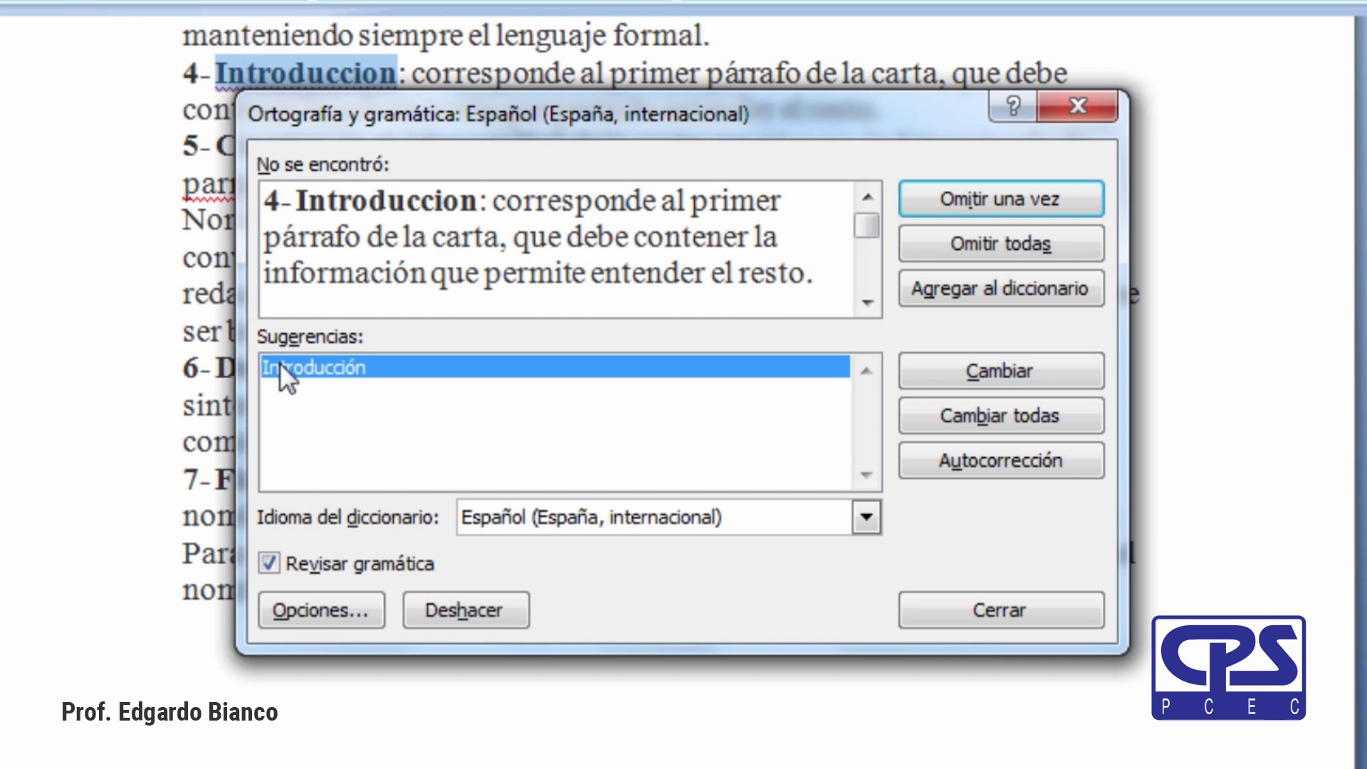
left_click(1014, 379)
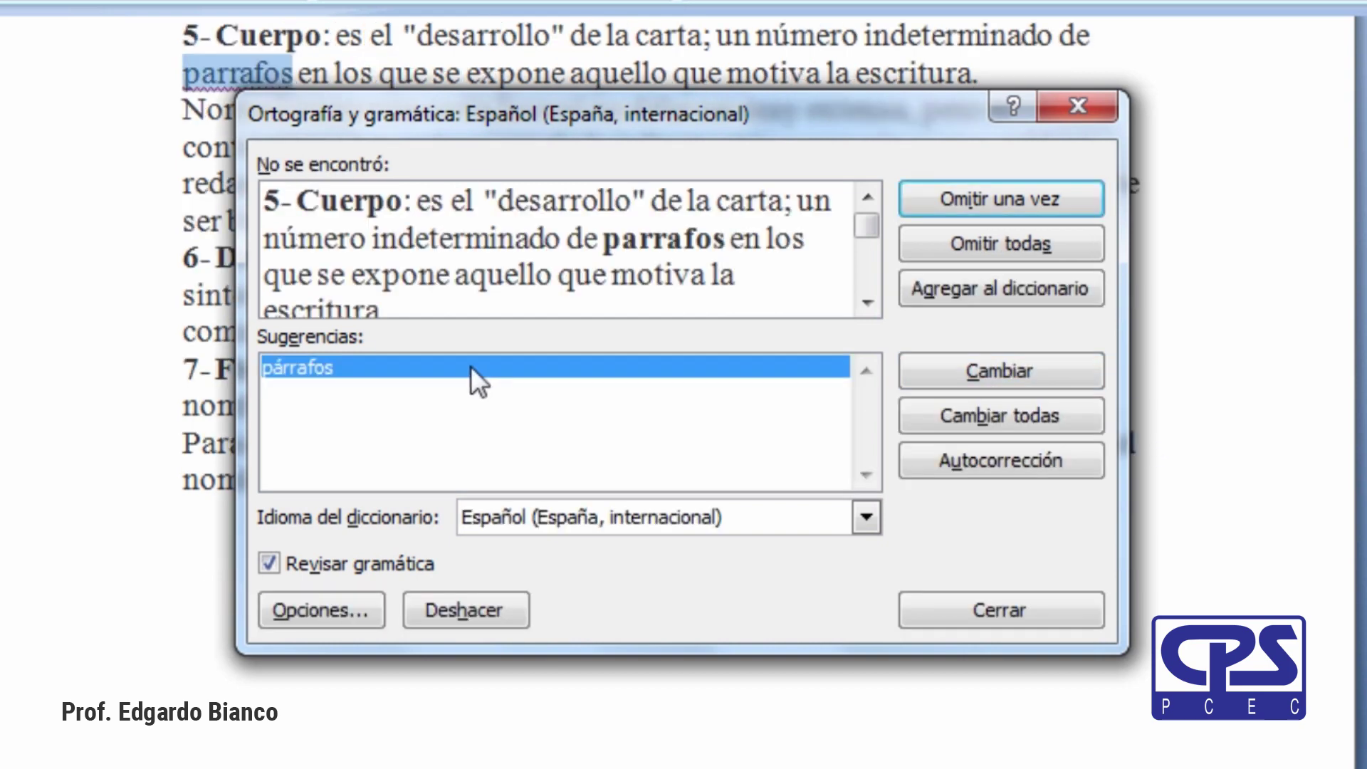
left_click(1027, 369)
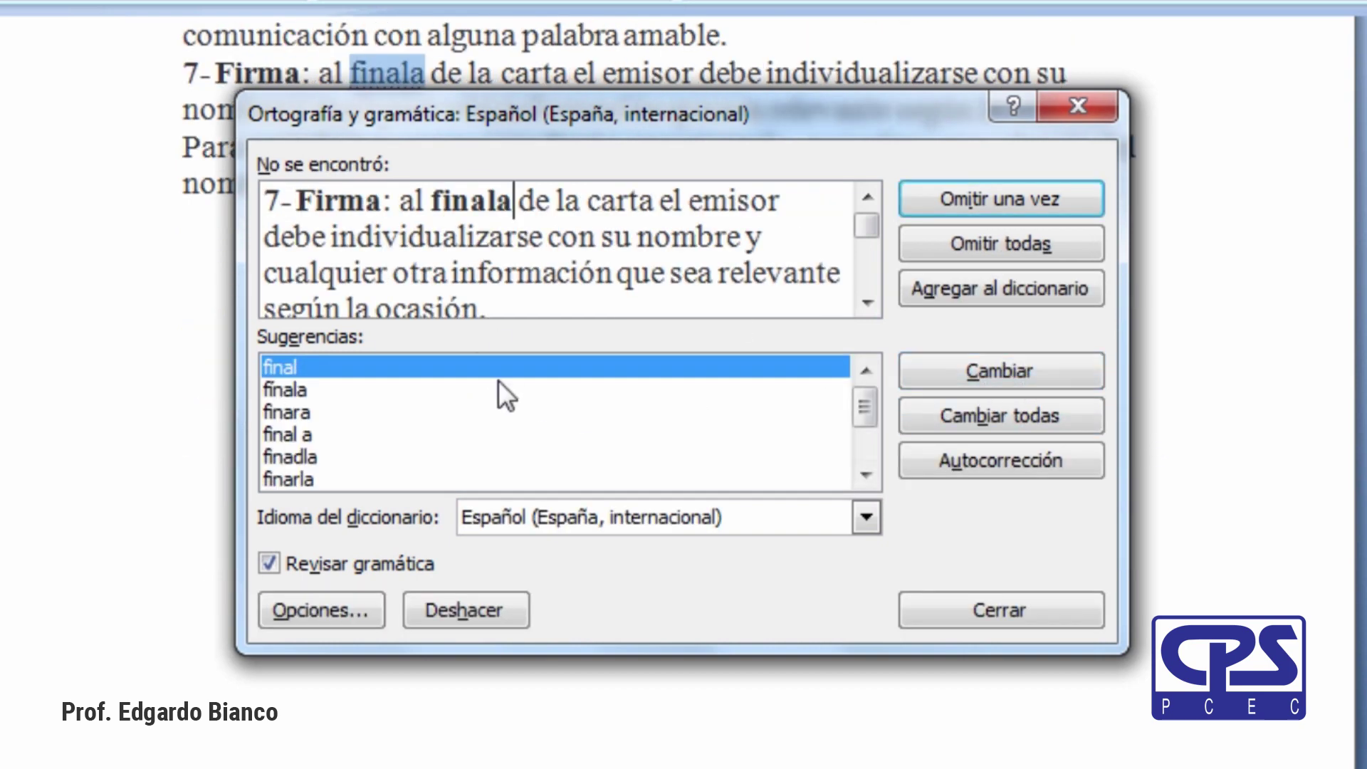
left_click(311, 370)
left_click(1029, 368)
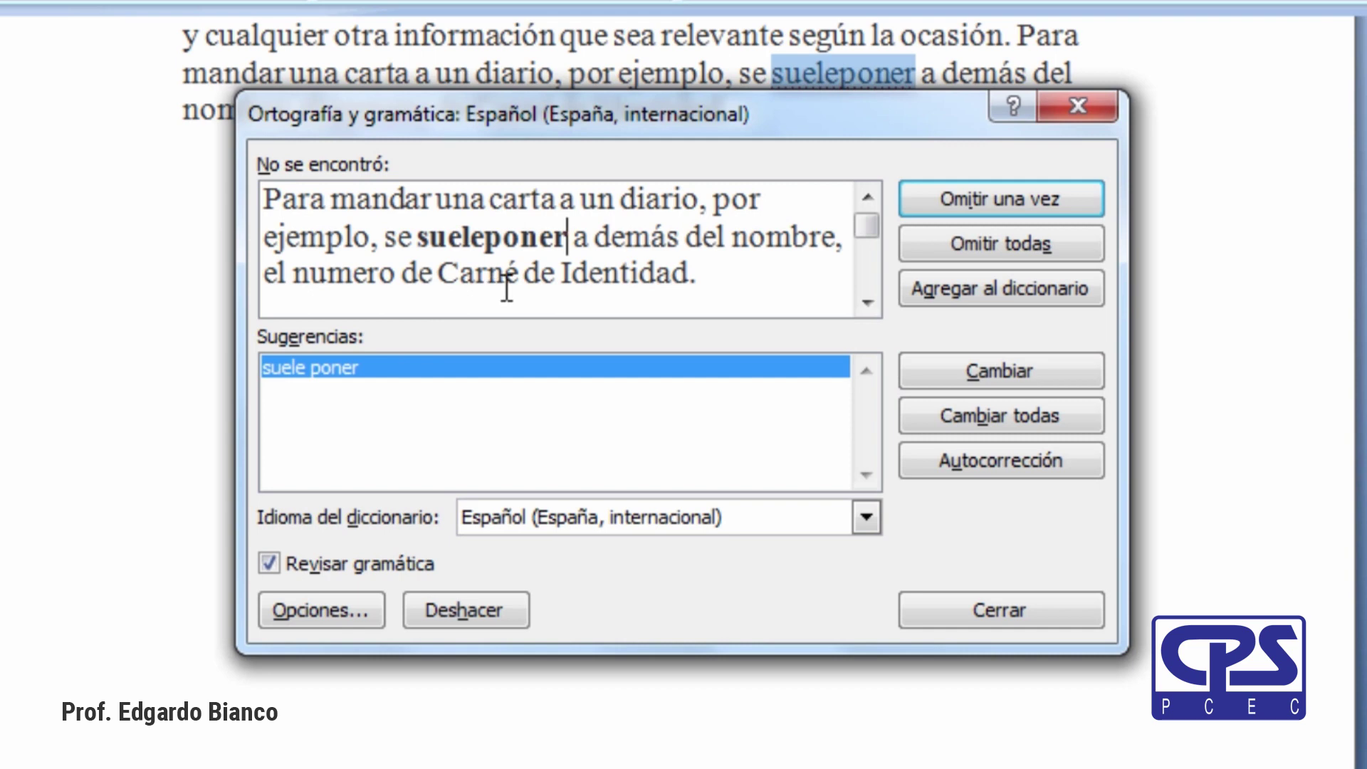
left_click(950, 370)
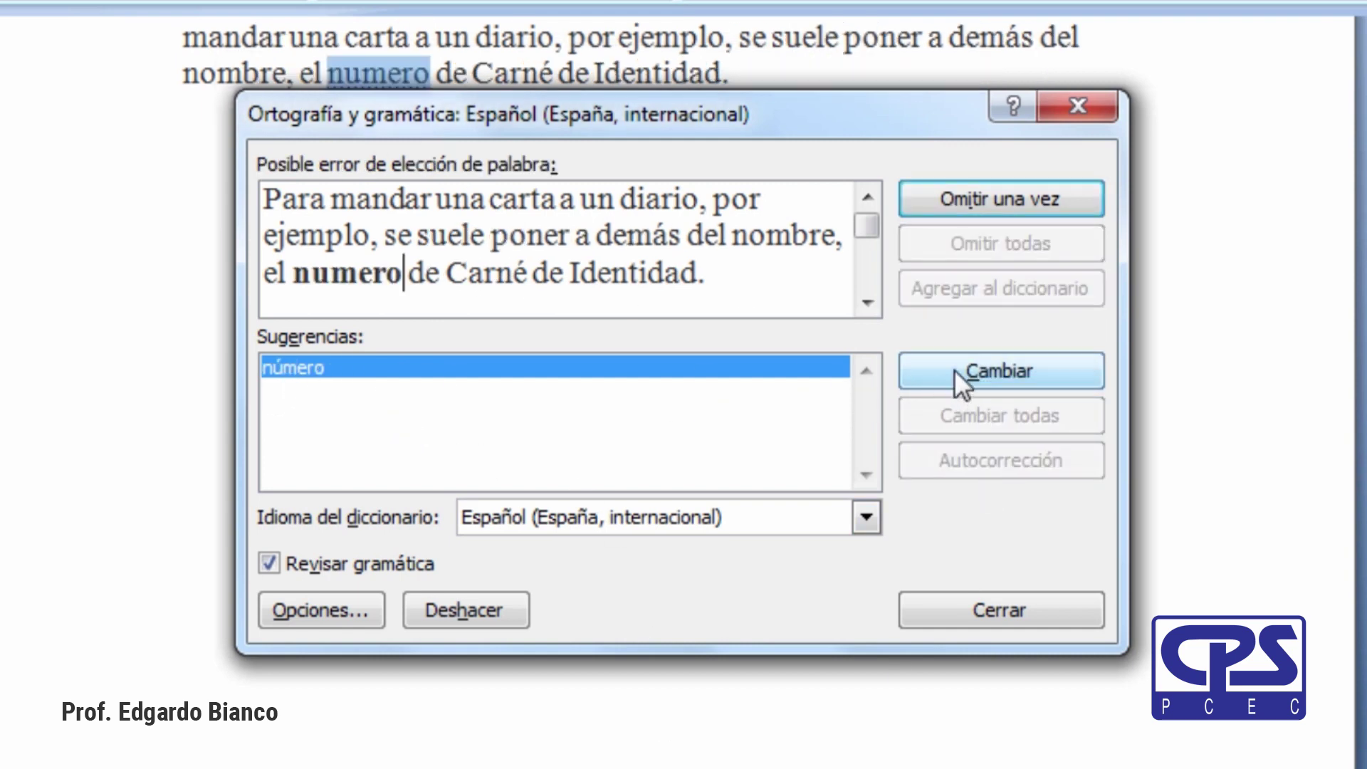
left_click(973, 372)
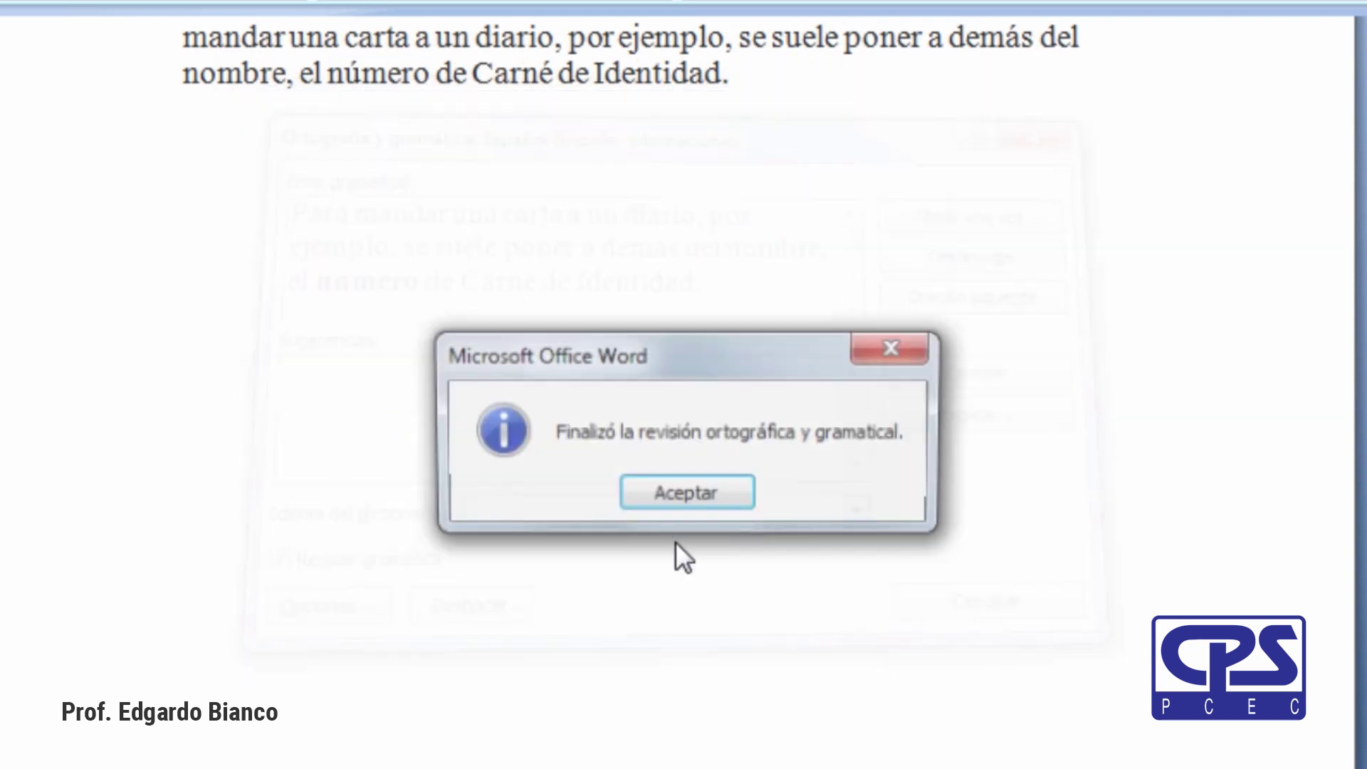
left_click(685, 496)
Bold the phrase 'Una carta pasa a ser formal' at the top of the introduction.
scroll(739, 692, "up", 2)
scroll(739, 693, "up", 1)
scroll(739, 693, "up", 3)
scroll(739, 692, "up", 1)
scroll(738, 692, "up", 4)
scroll(739, 692, "up", 5)
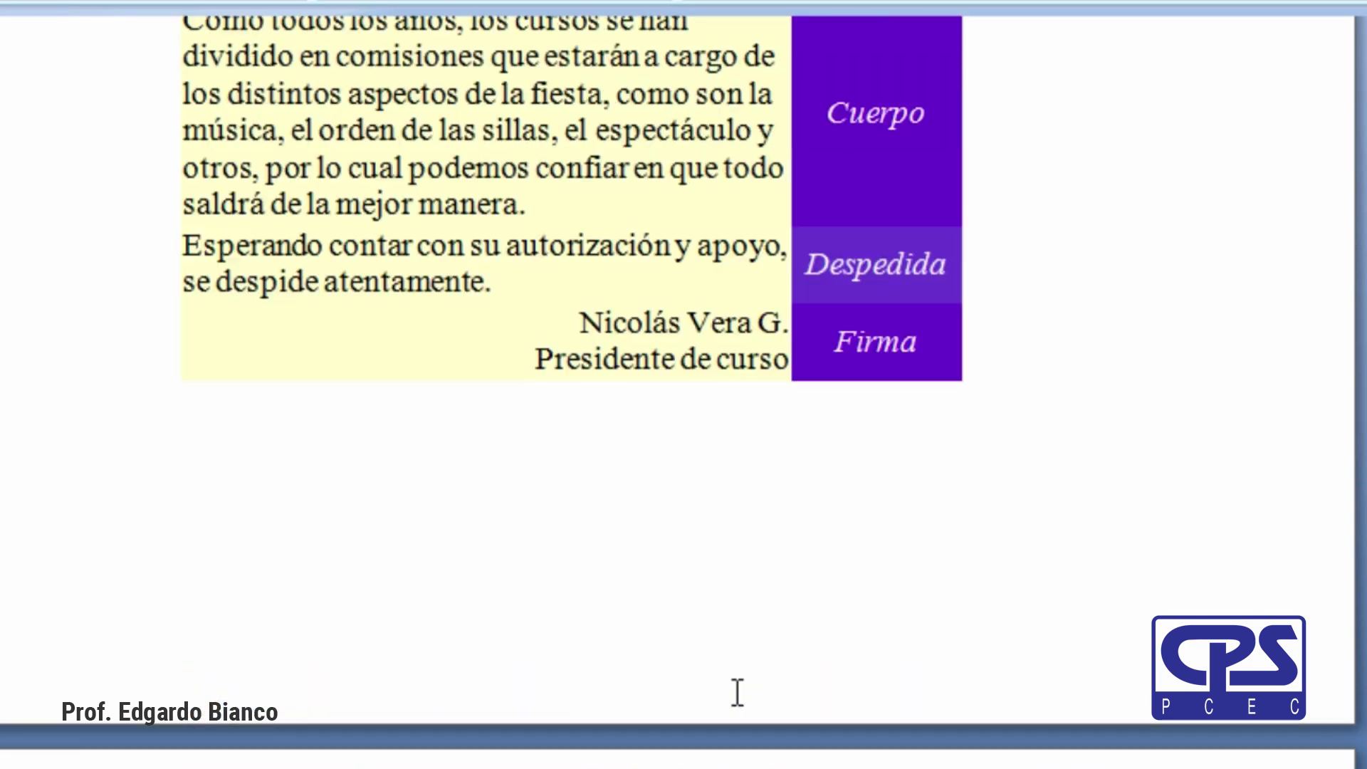
scroll(738, 693, "up", 2)
scroll(738, 692, "up", 4)
scroll(739, 693, "up", 1)
scroll(738, 693, "up", 2)
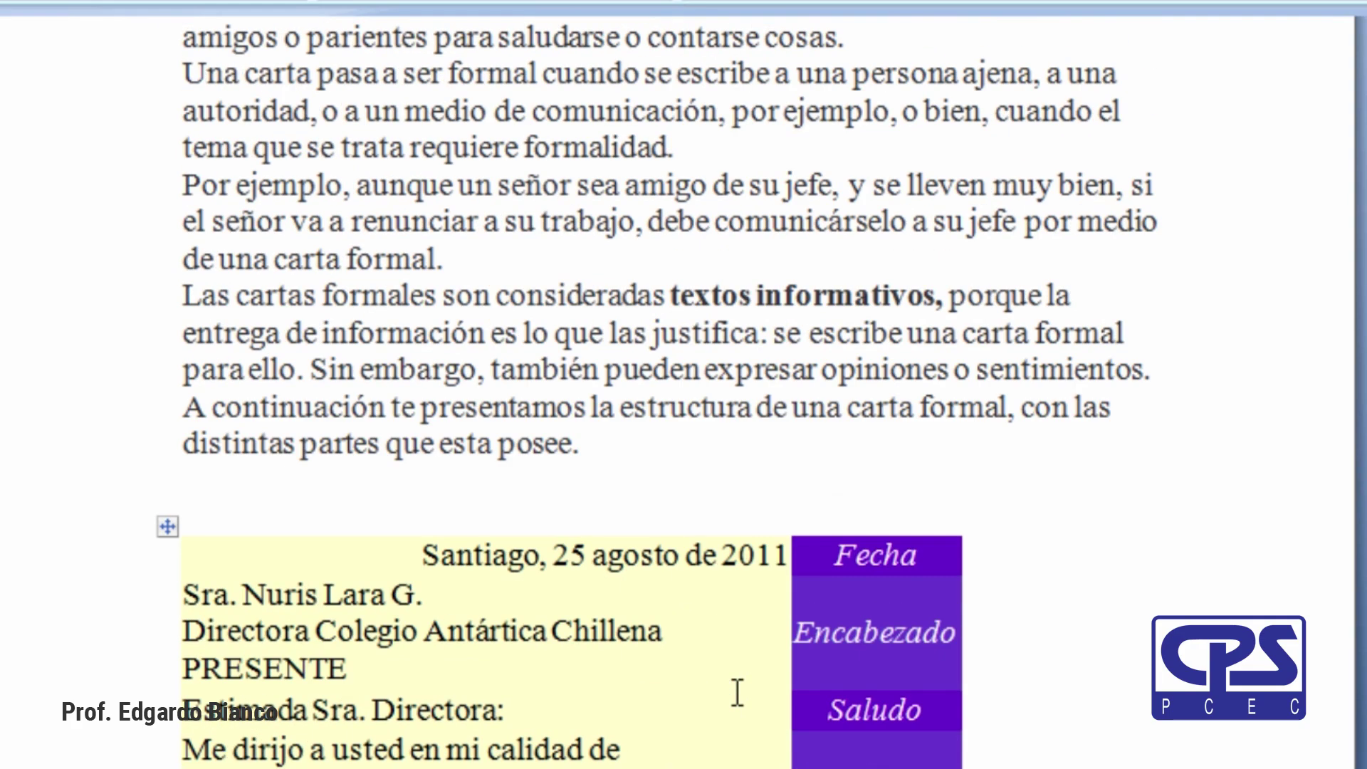
scroll(738, 692, "down", 2)
scroll(738, 692, "down", 3)
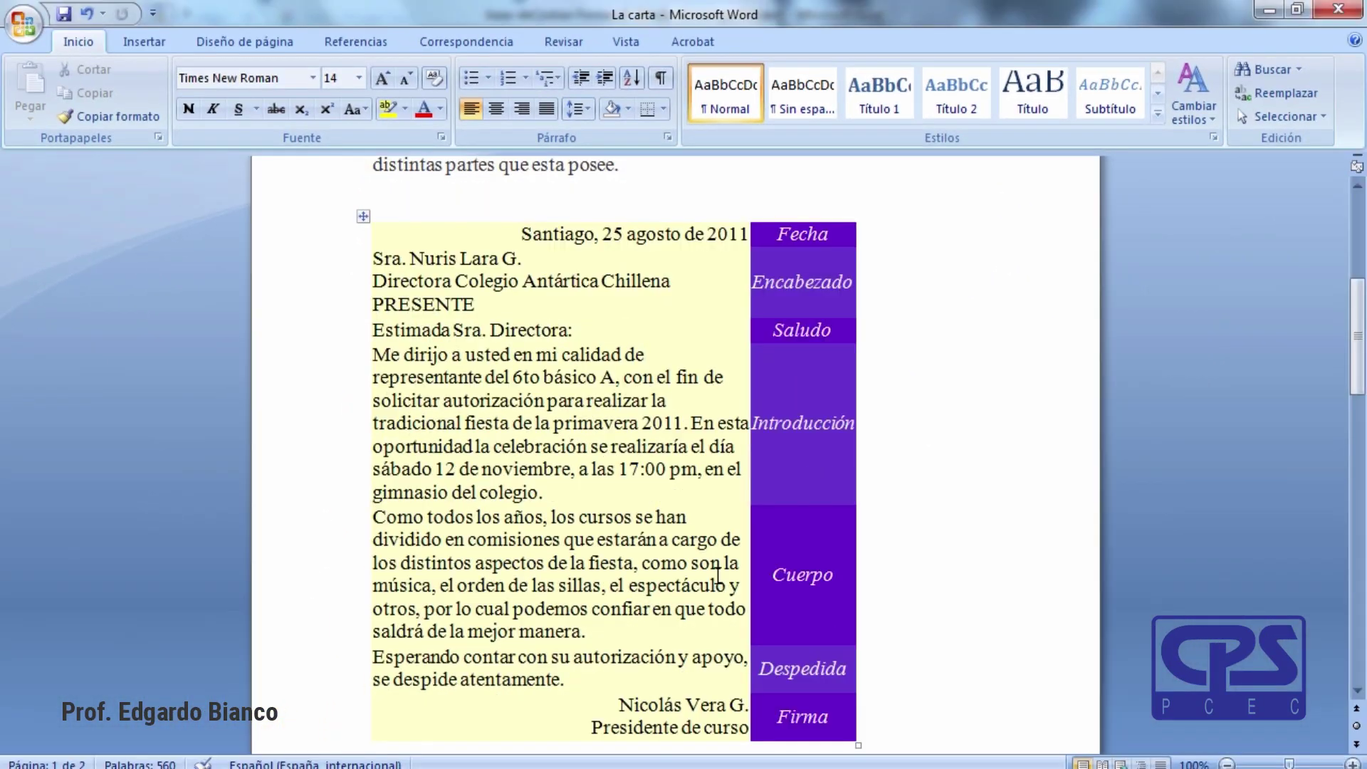
scroll(718, 575, "up", 4)
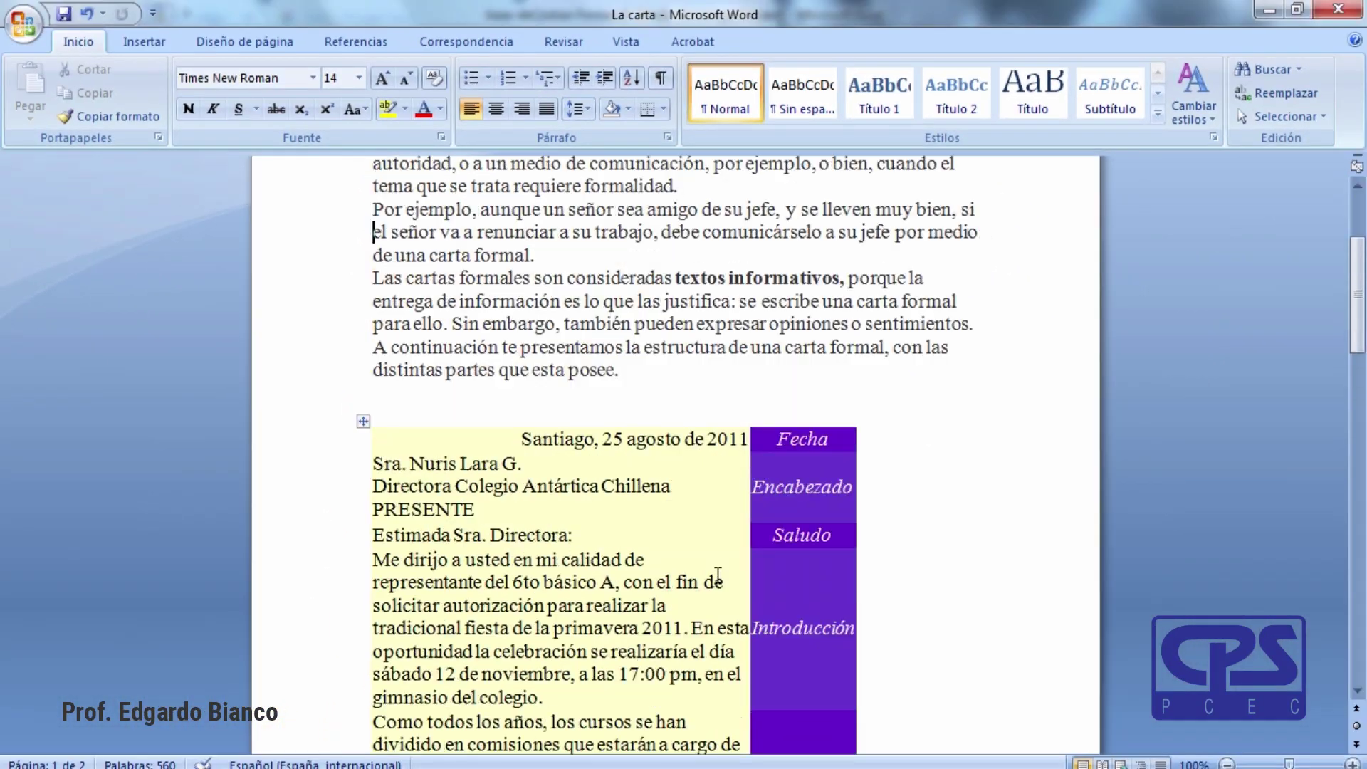
scroll(718, 576, "up", 1)
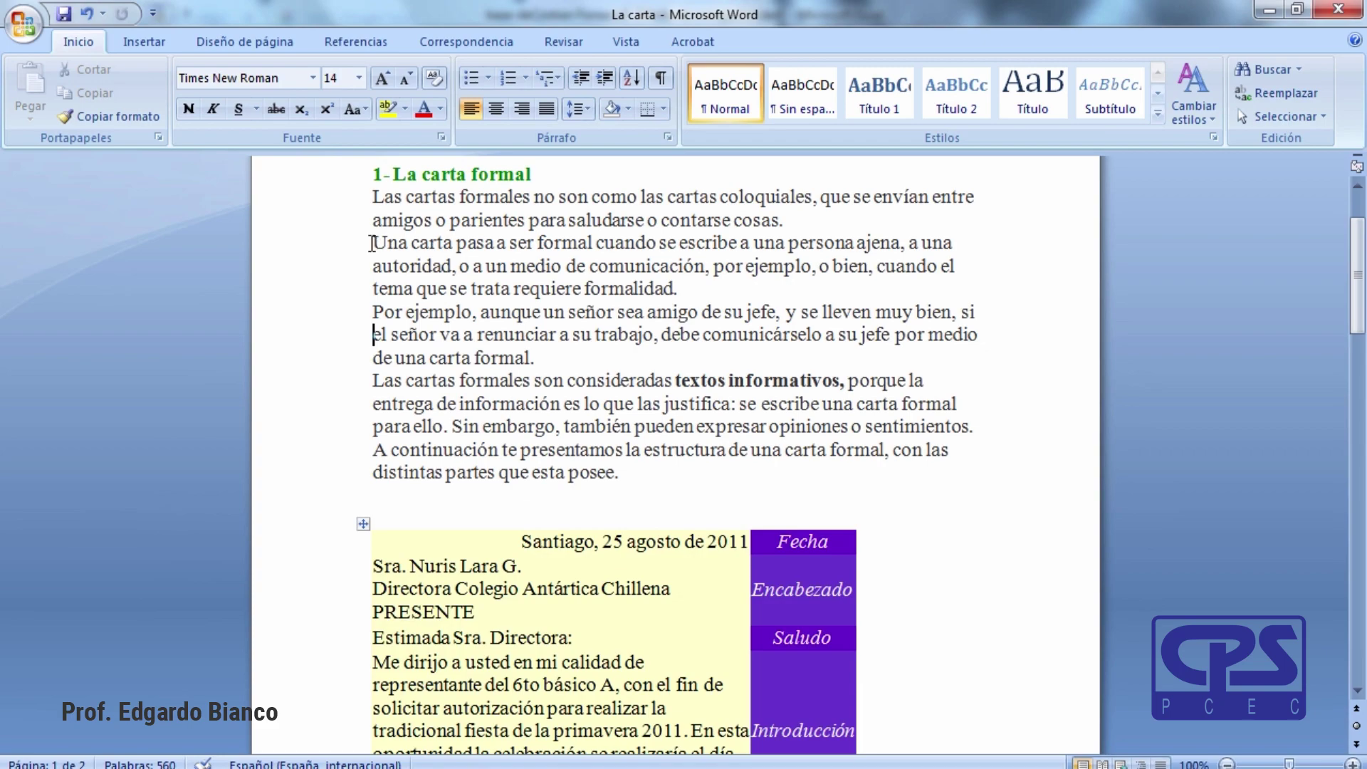
left_click_drag(374, 243, 567, 242)
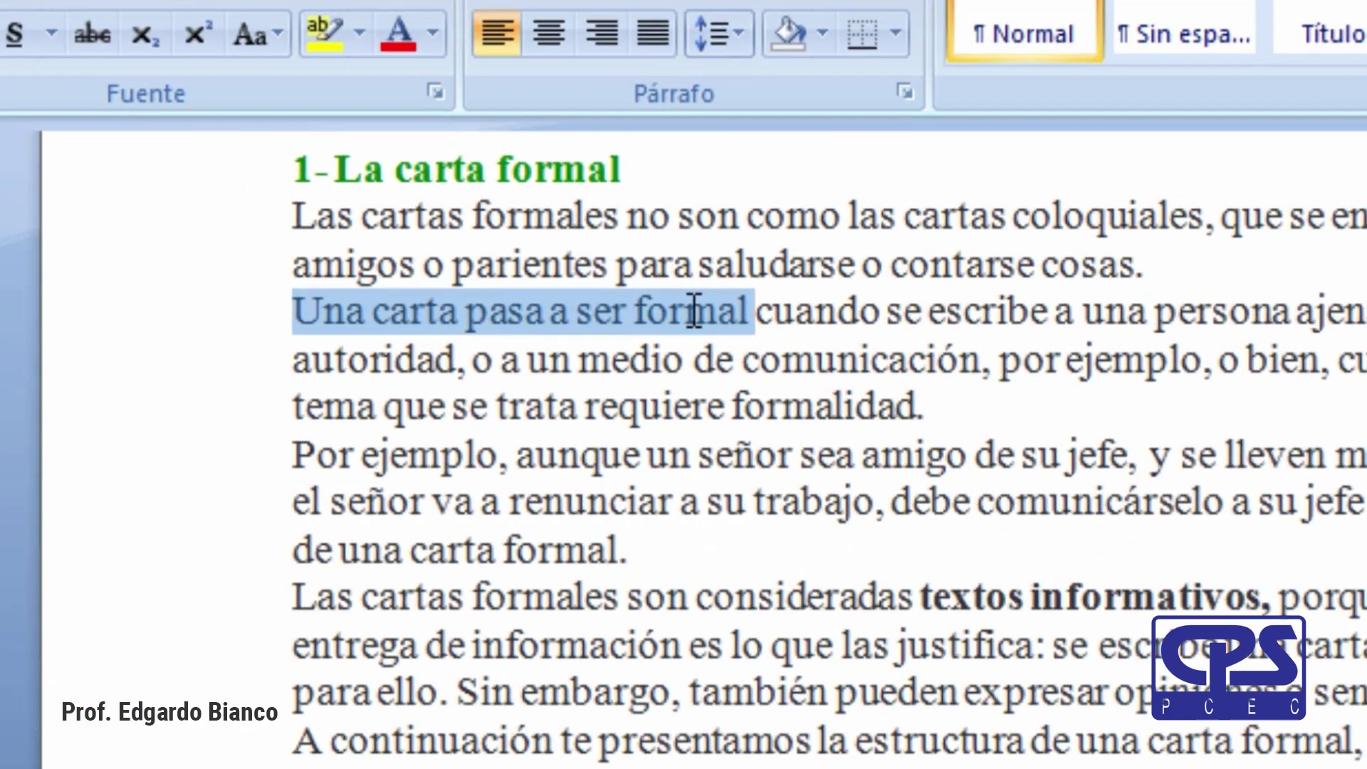
key("ctrl+n")
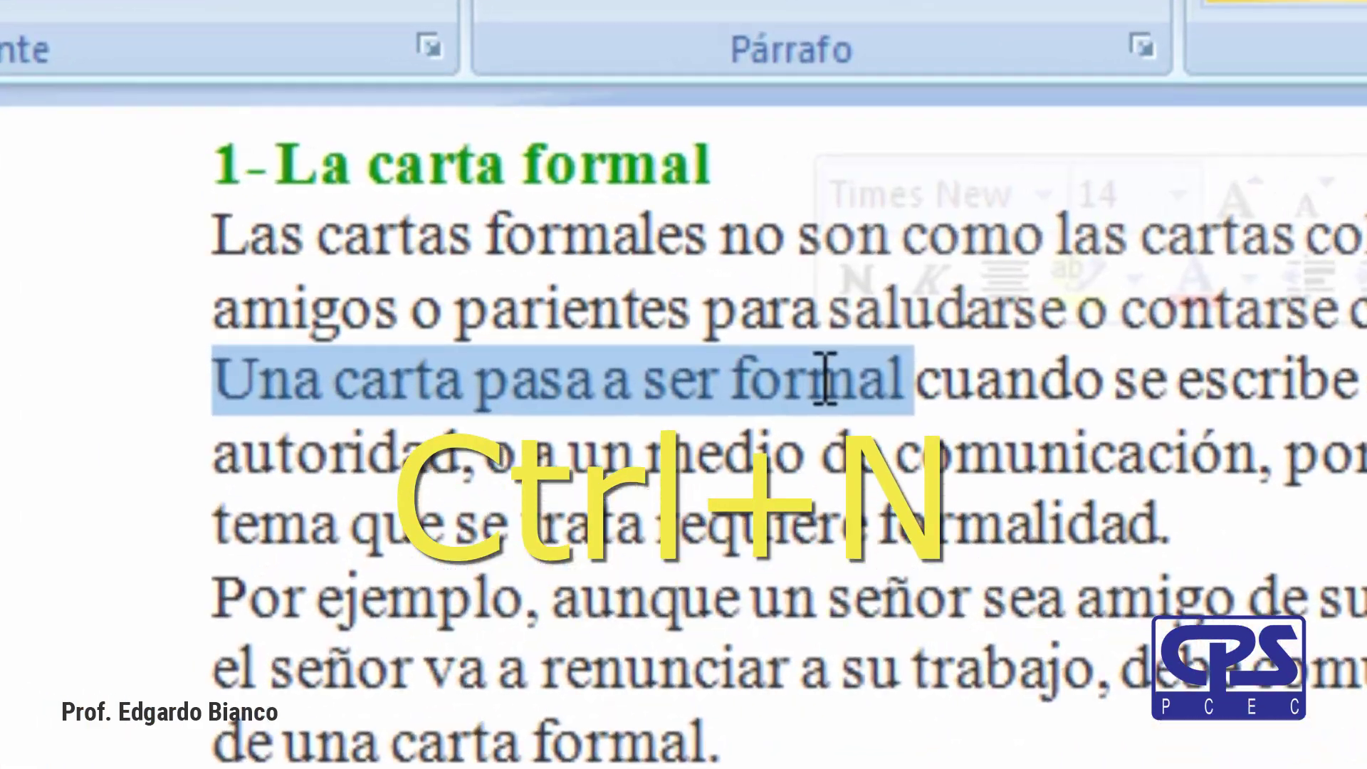
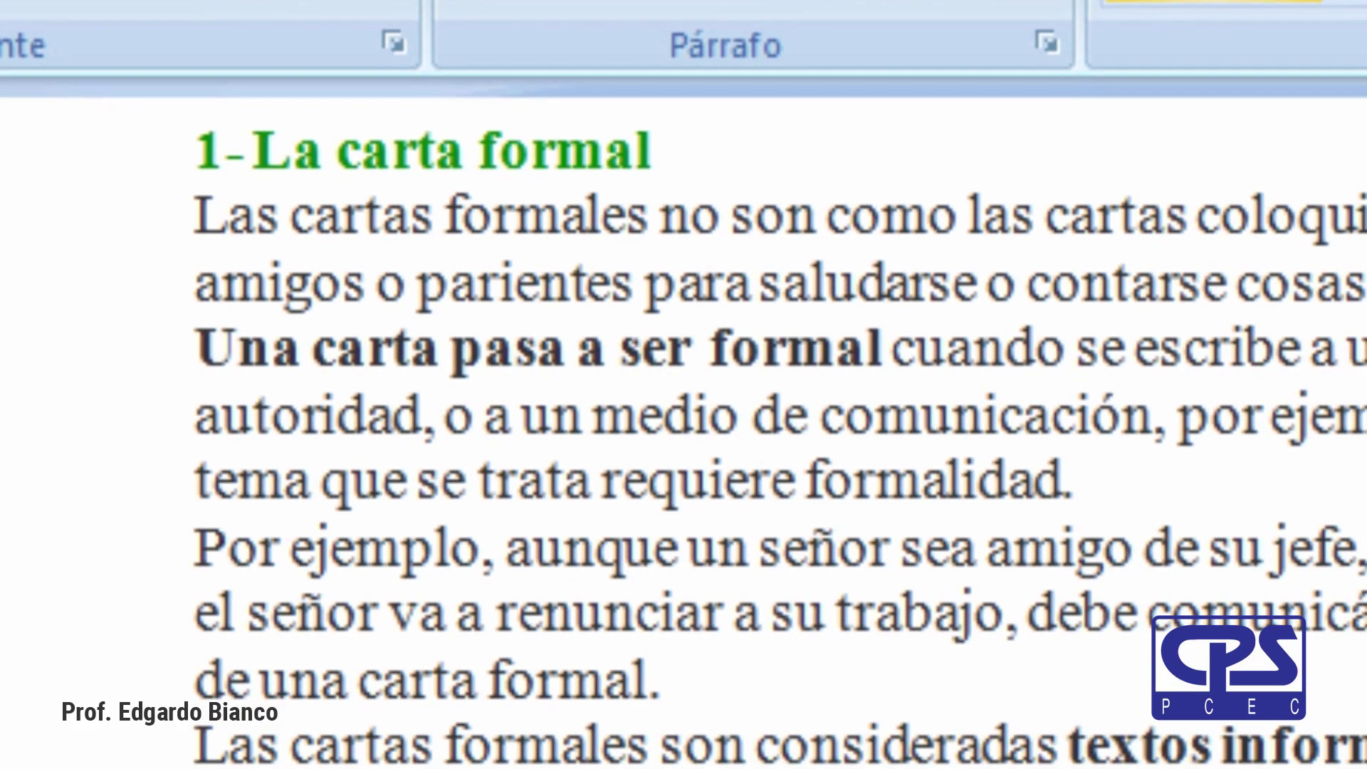
Select 'también pueden expresar opiniones' in the formal-letter paragraph and bold it with Ctrl+N.
left_click_drag(525, 616, 1103, 616)
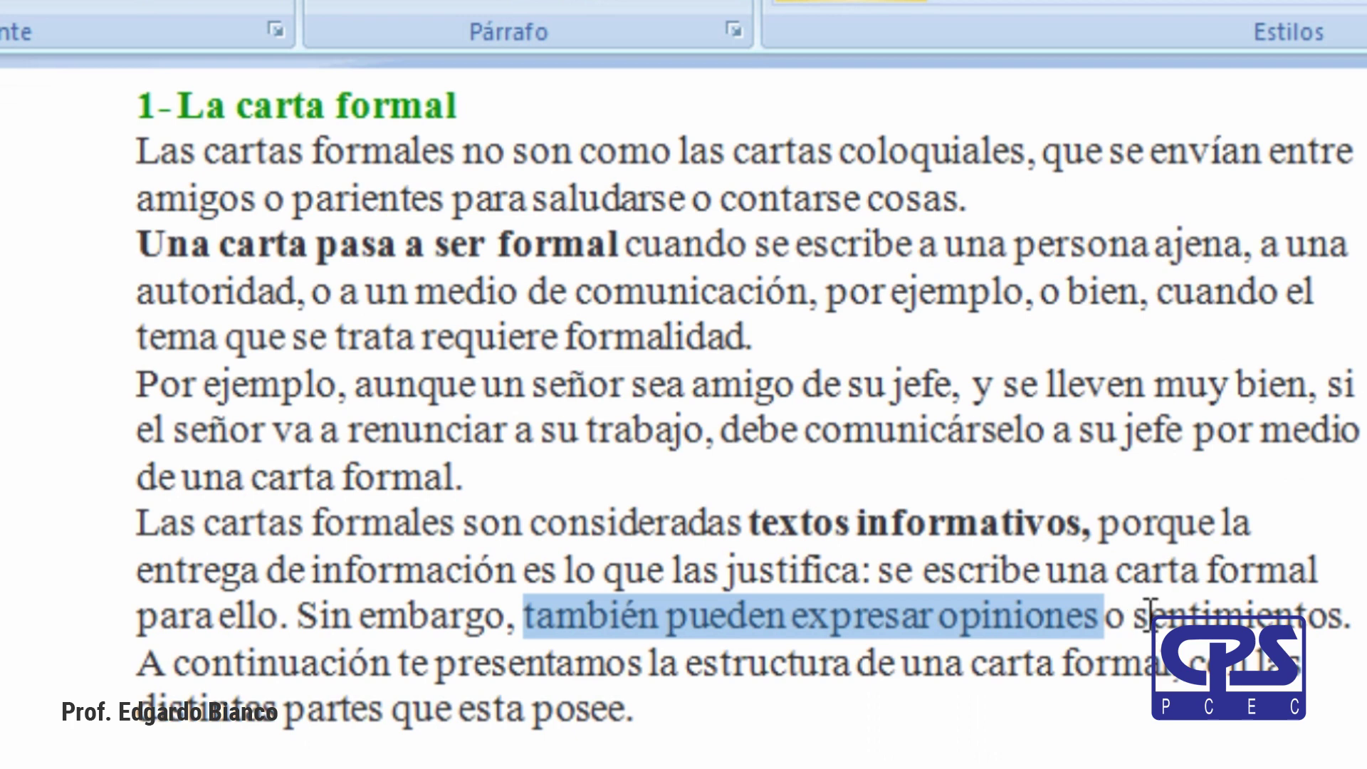
key("ctrl+n")
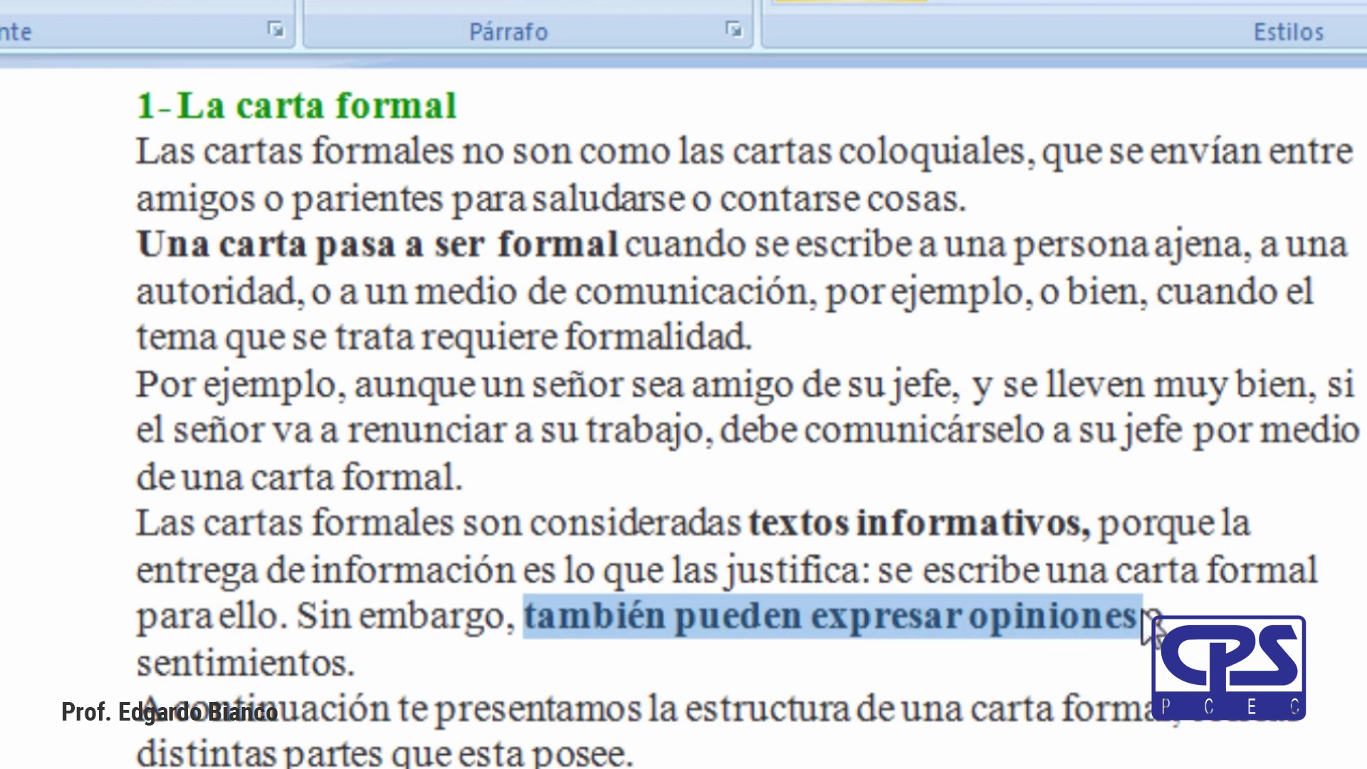
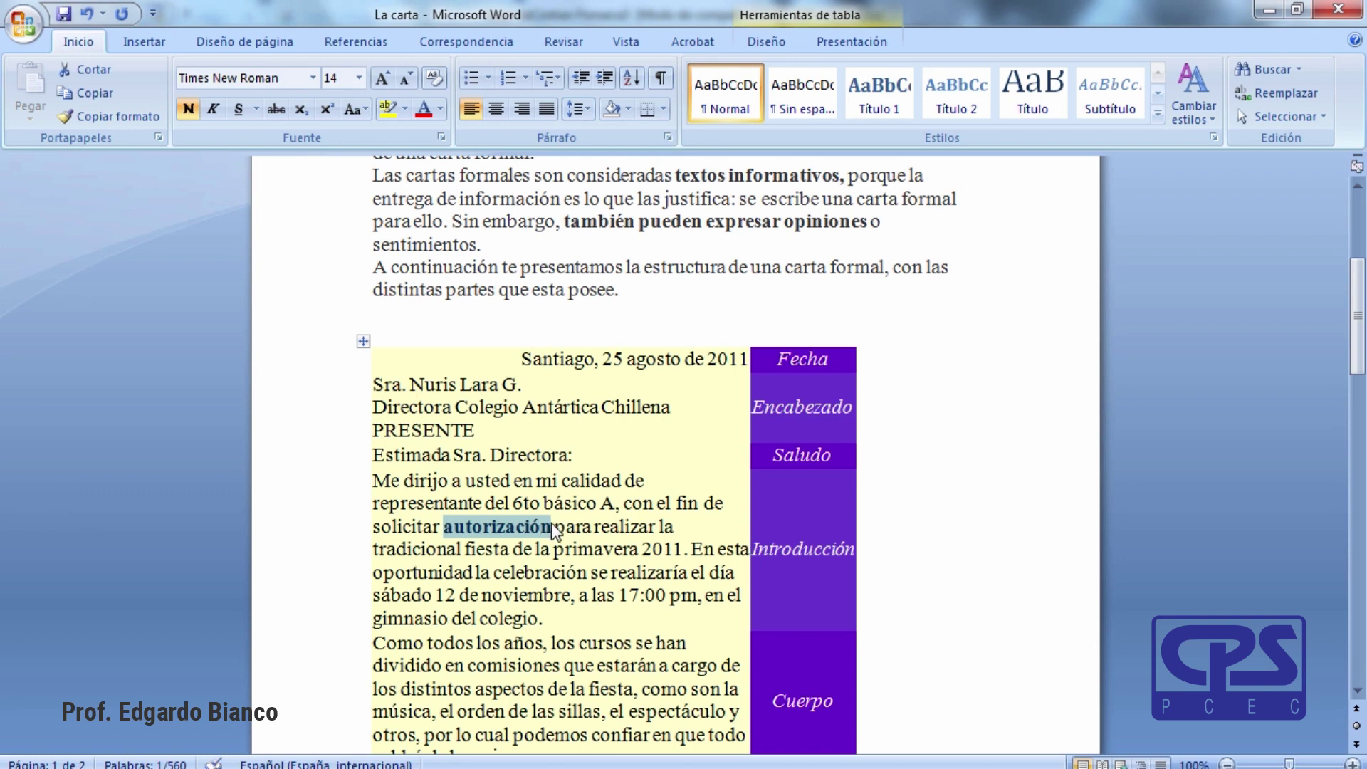
Underline the phrase "Como todos los años" in the letter body with Ctrl+S.
scroll(554, 525, "down", 1)
scroll(554, 526, "down", 3)
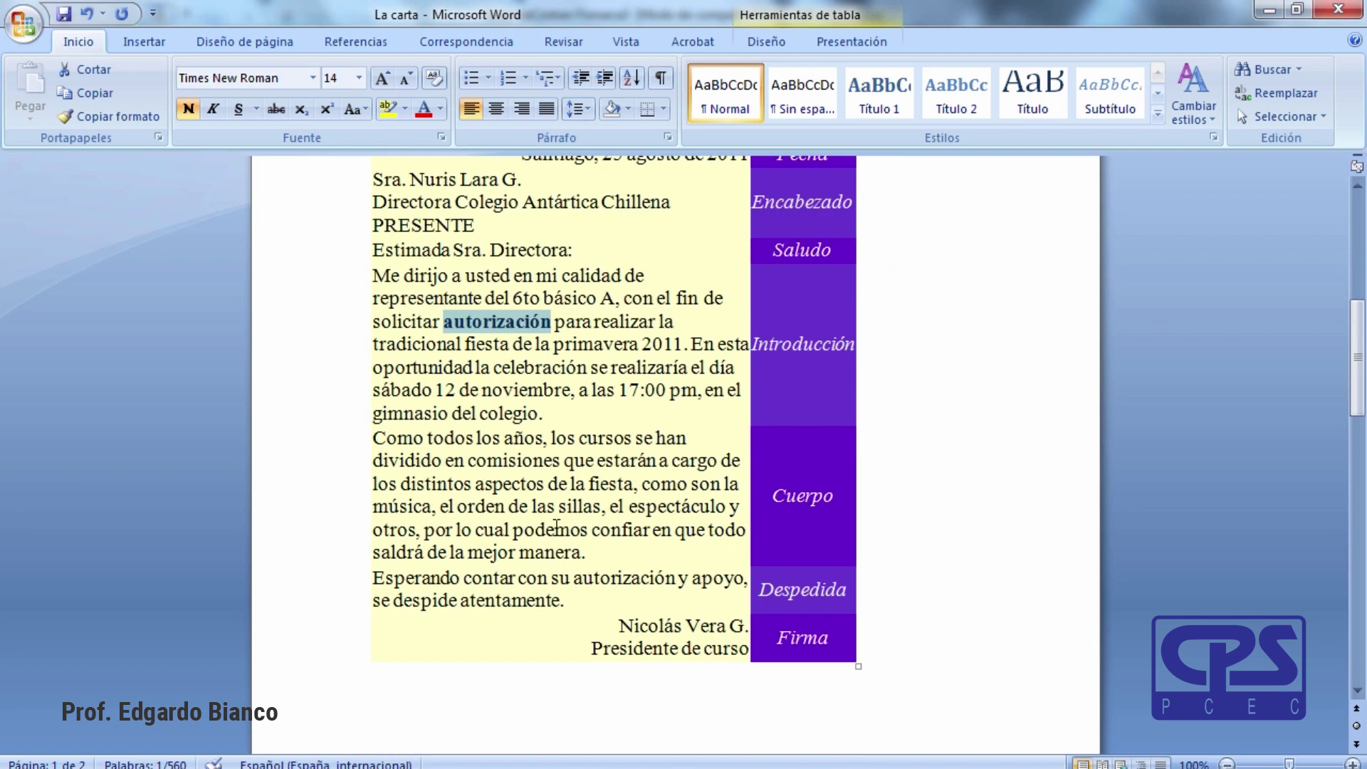
double_click(361, 449)
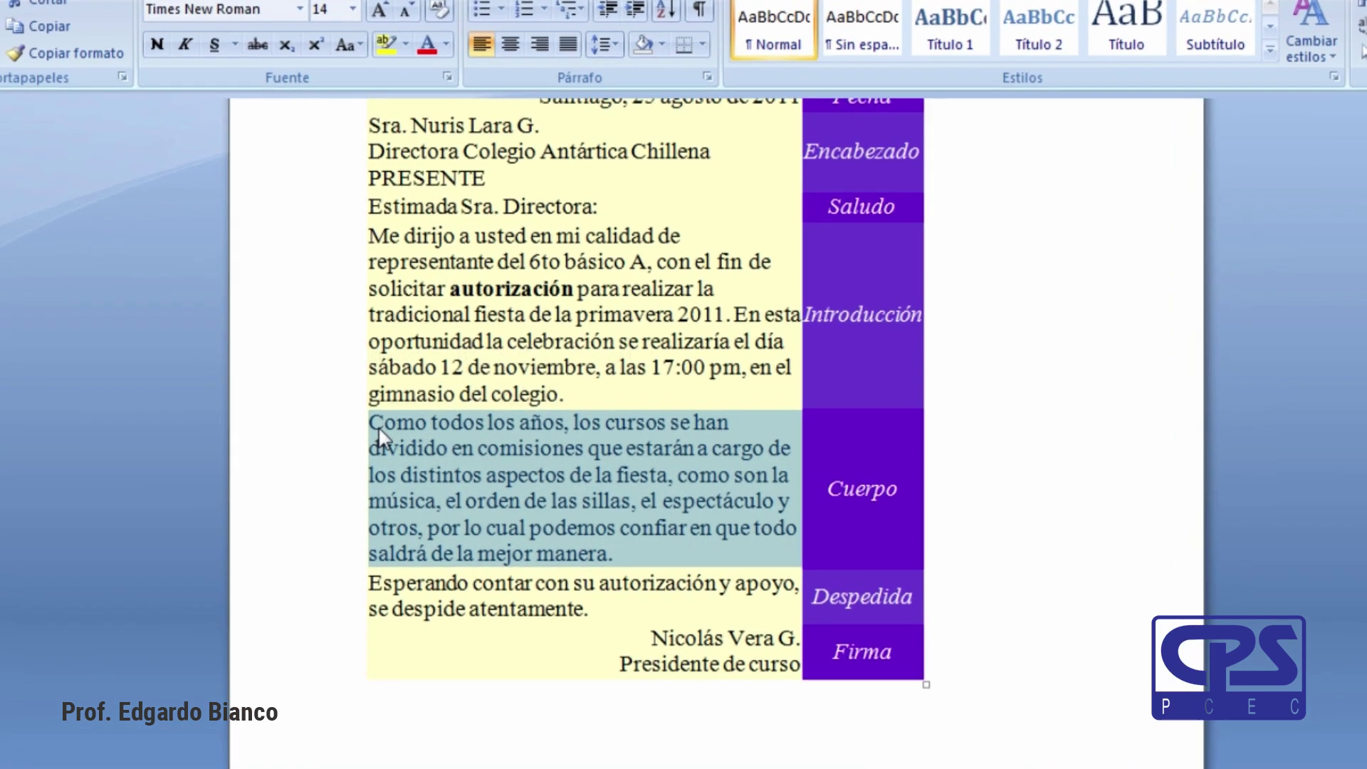
left_click(373, 441)
key("ctrl+s")
left_click_drag(362, 388, 588, 386)
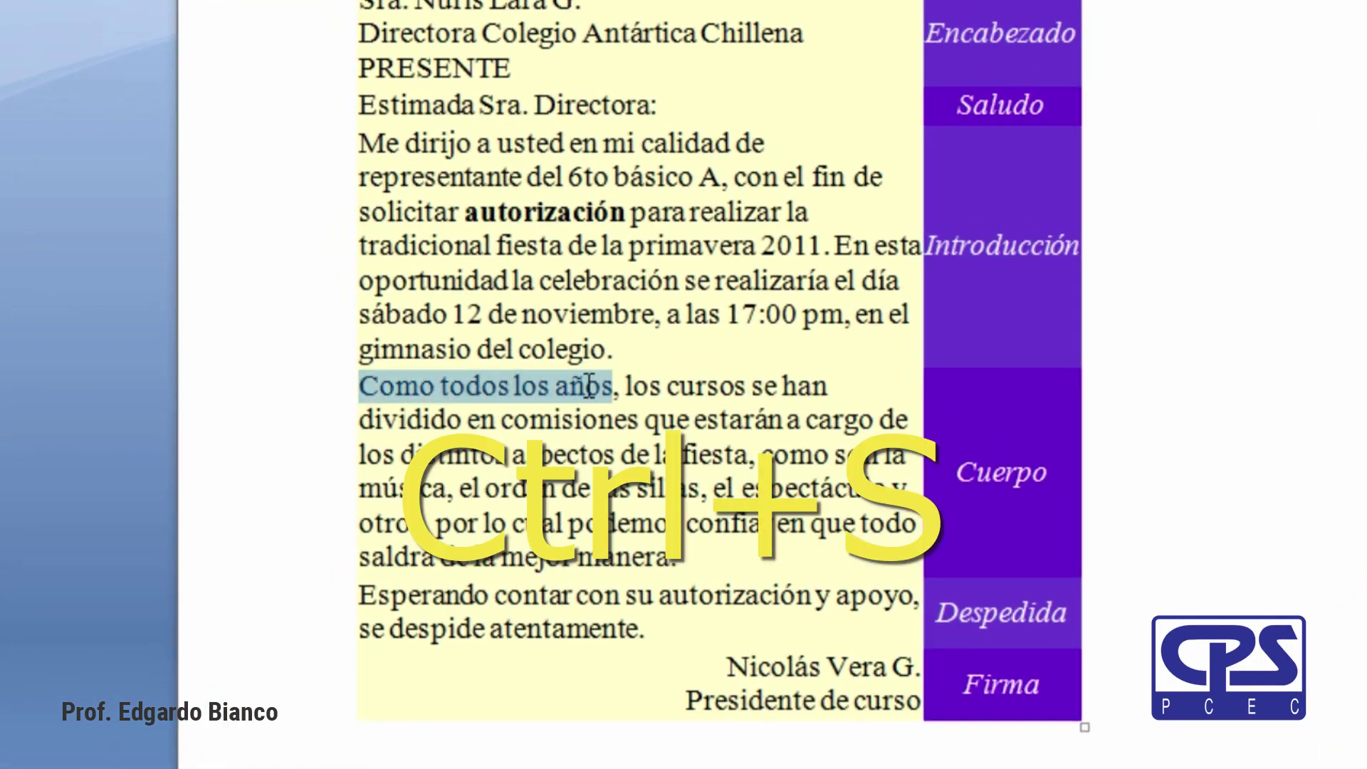
key("ctrl+s")
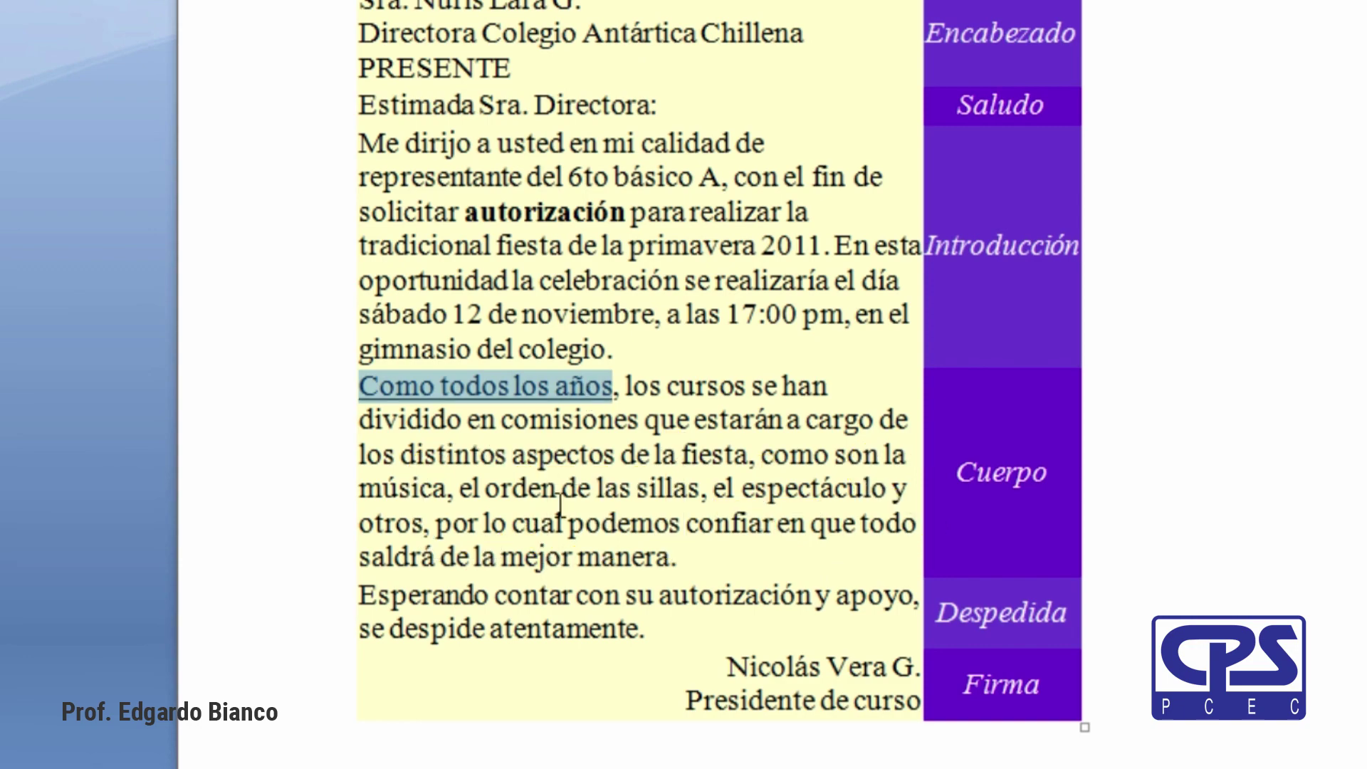
left_click(555, 519)
Underline the heading "1-La carta formal" with Ctrl+S.
scroll(578, 542, "down", 1)
scroll(578, 541, "down", 2)
scroll(578, 541, "down", 4)
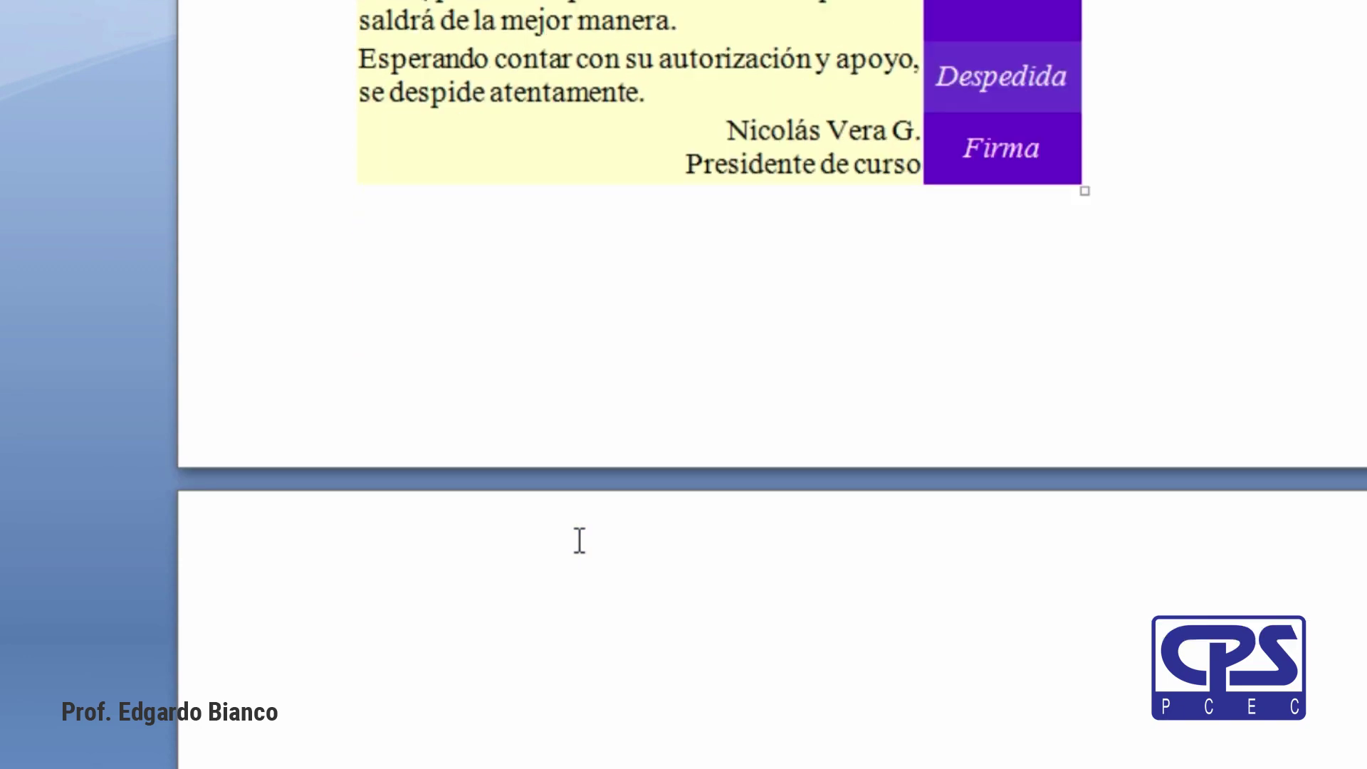
scroll(581, 540, "up", 3)
scroll(583, 540, "up", 8)
scroll(580, 536, "up", 6)
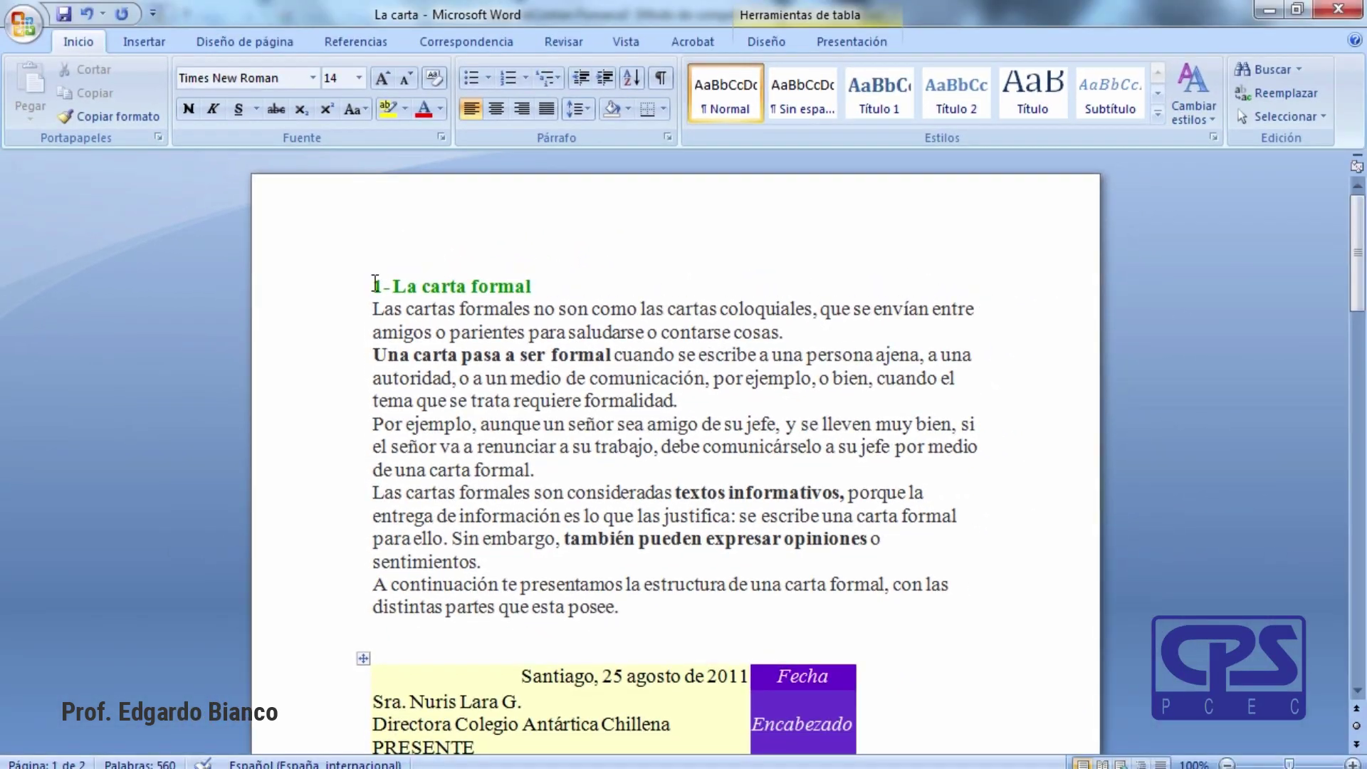
left_click_drag(372, 285, 555, 285)
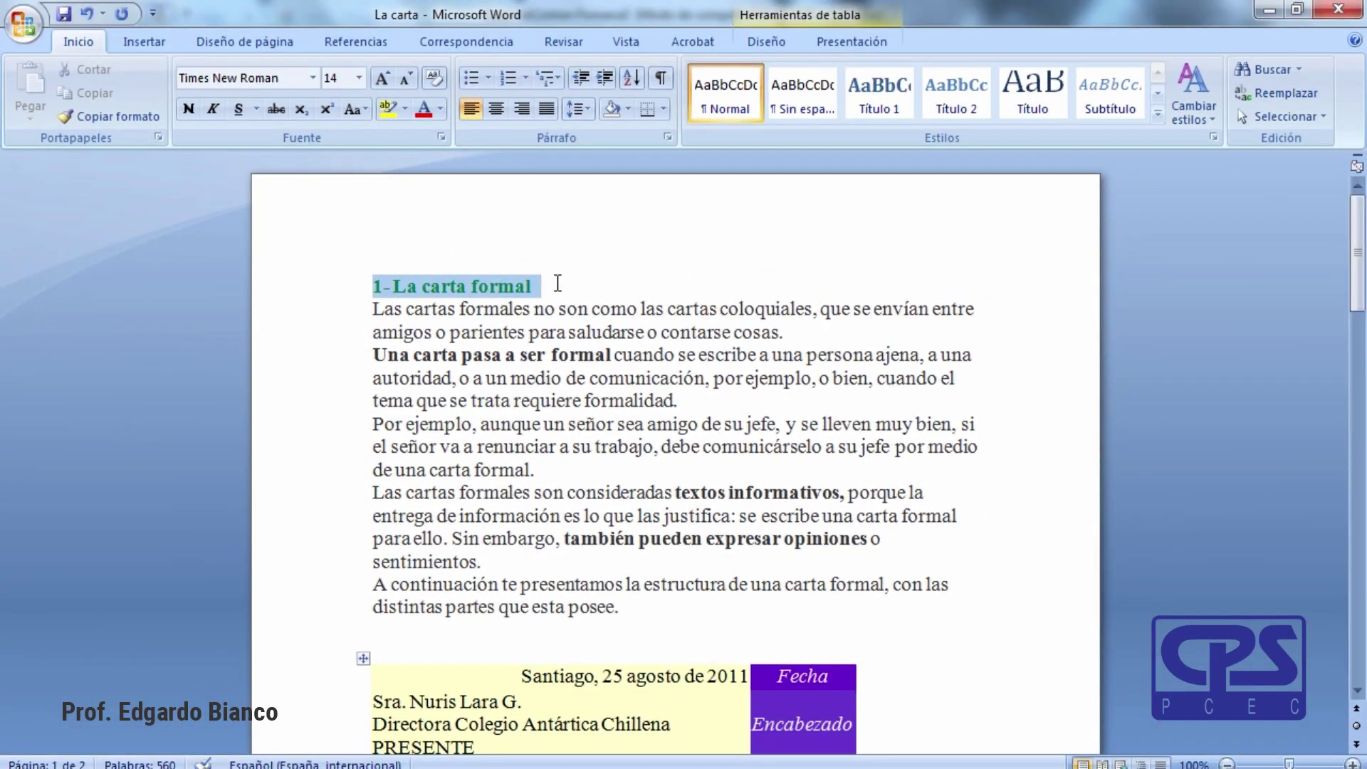
key("ctrl+s")
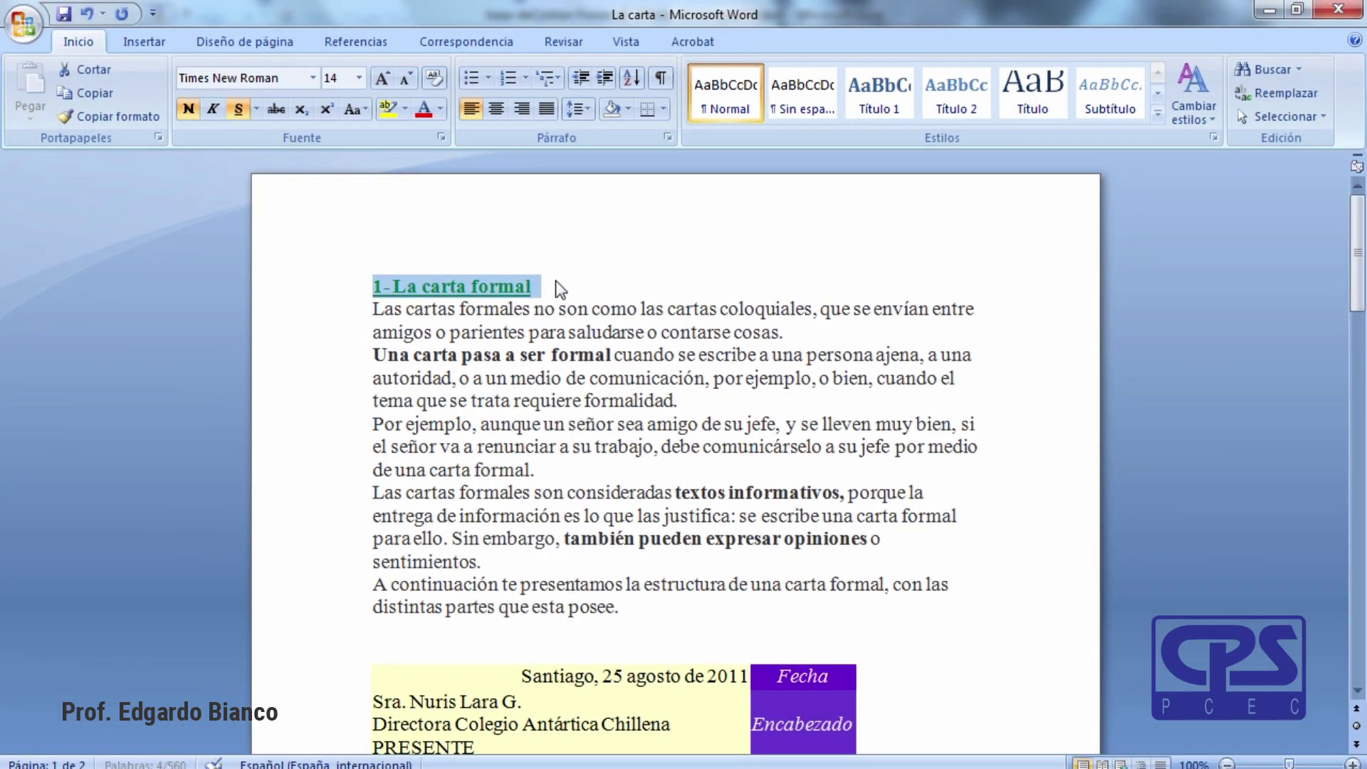
left_click(622, 464)
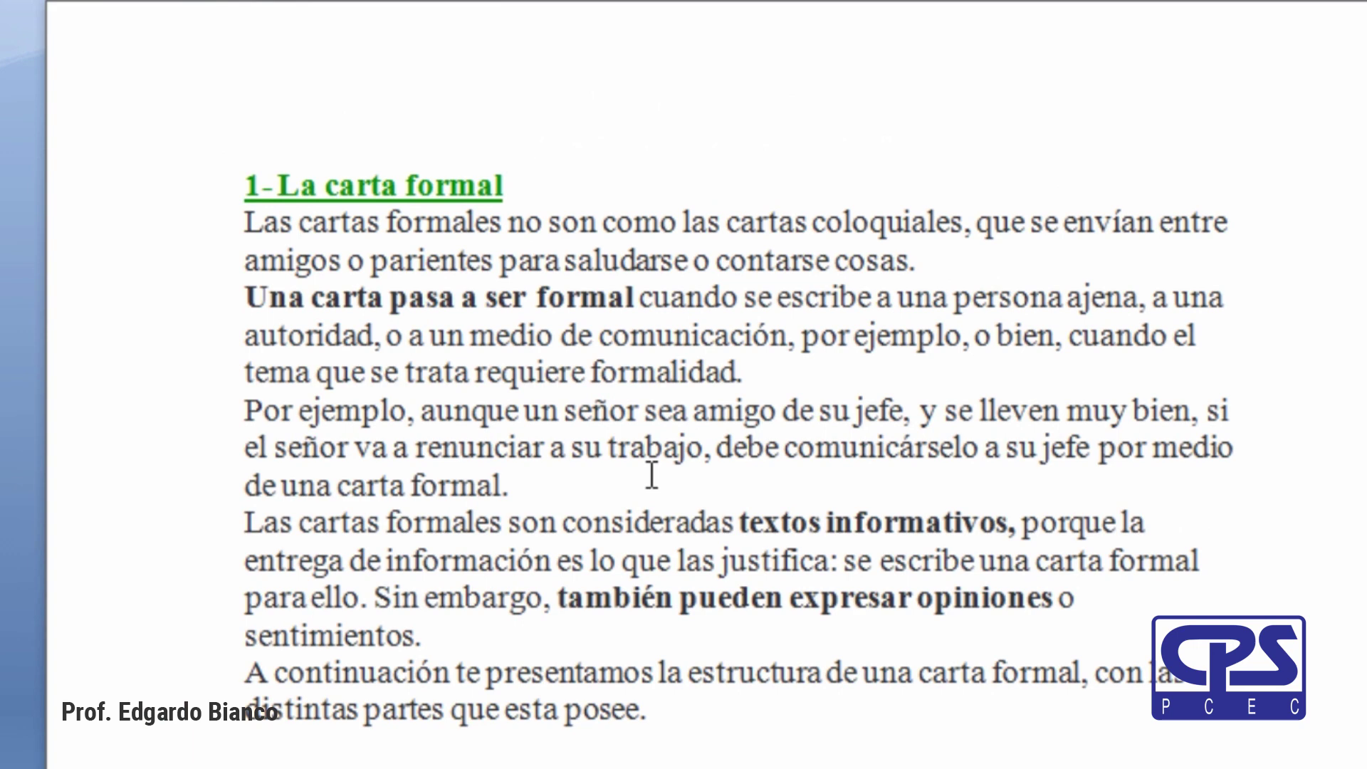
left_click_drag(320, 372, 785, 368)
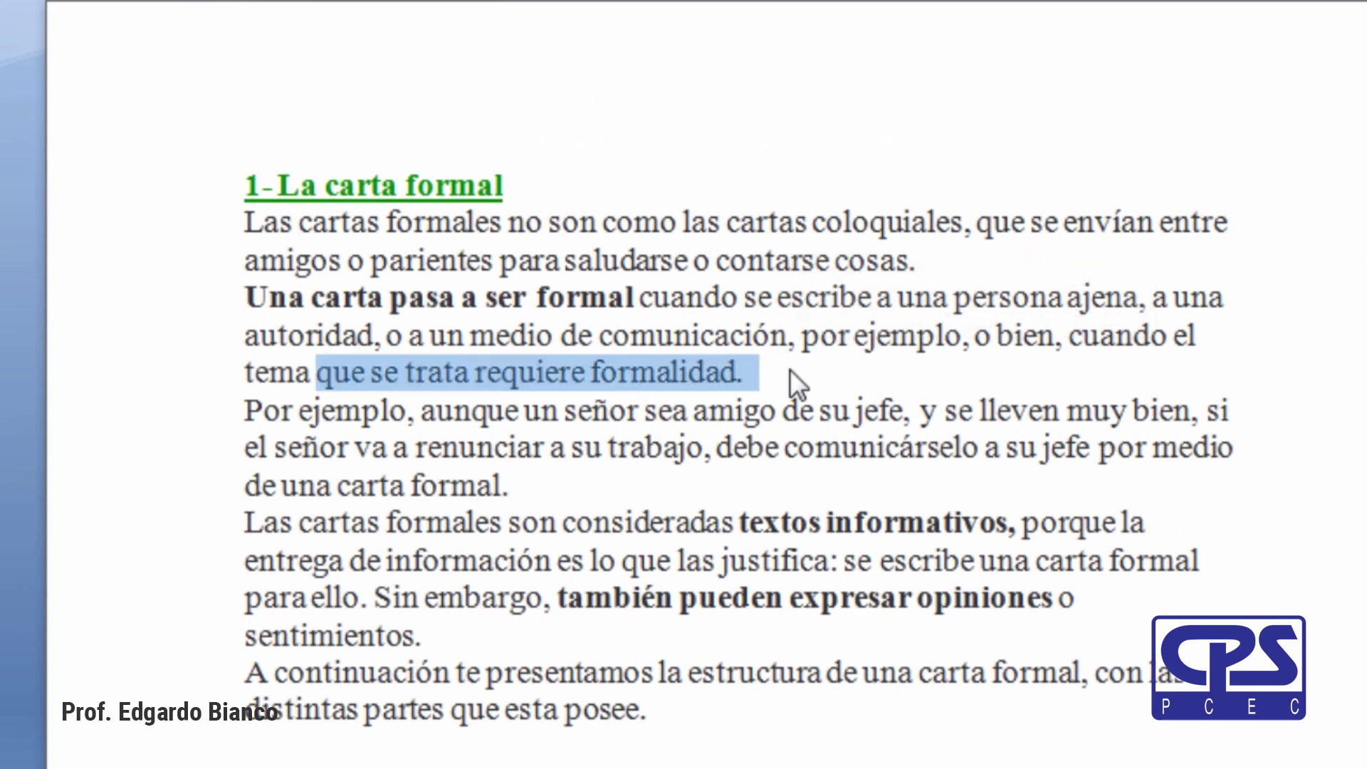
key("ctrl+z")
key("ctrl+z")
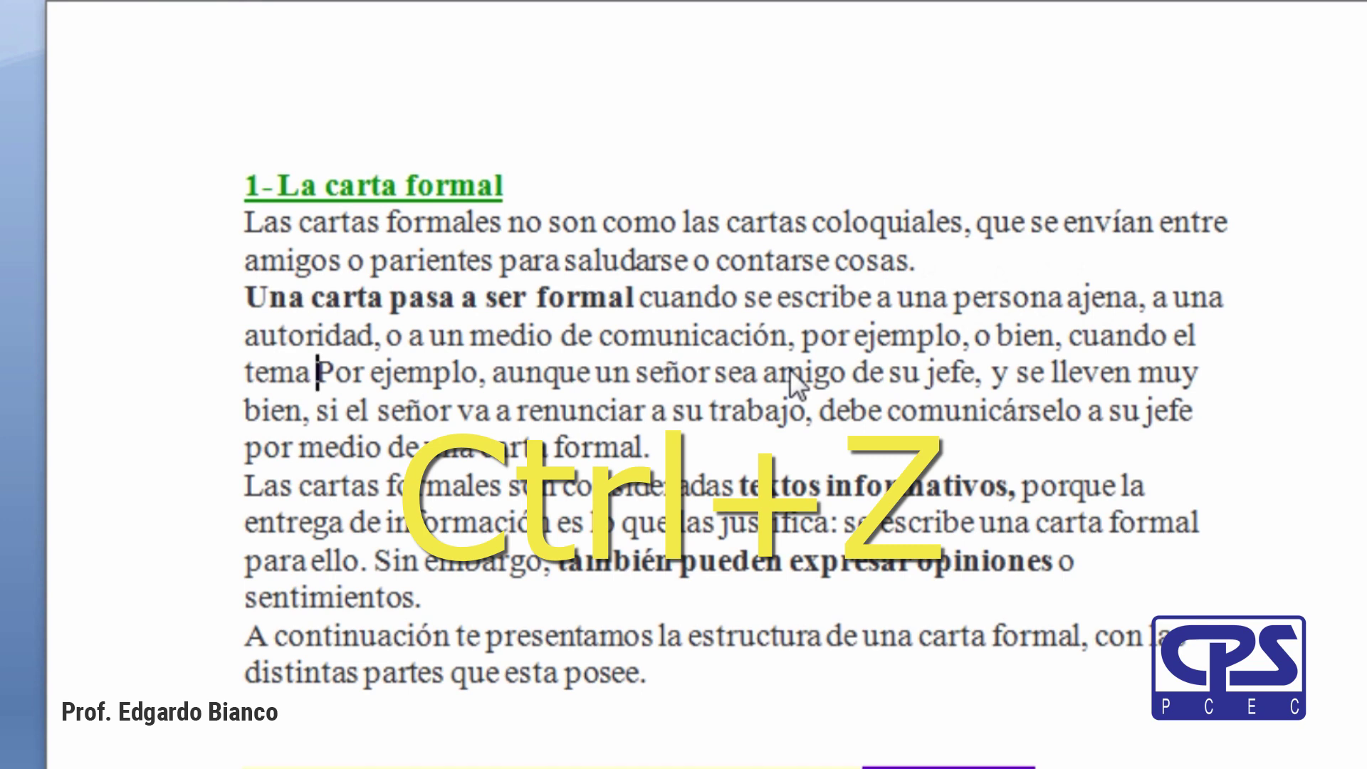
key("ctrl+z")
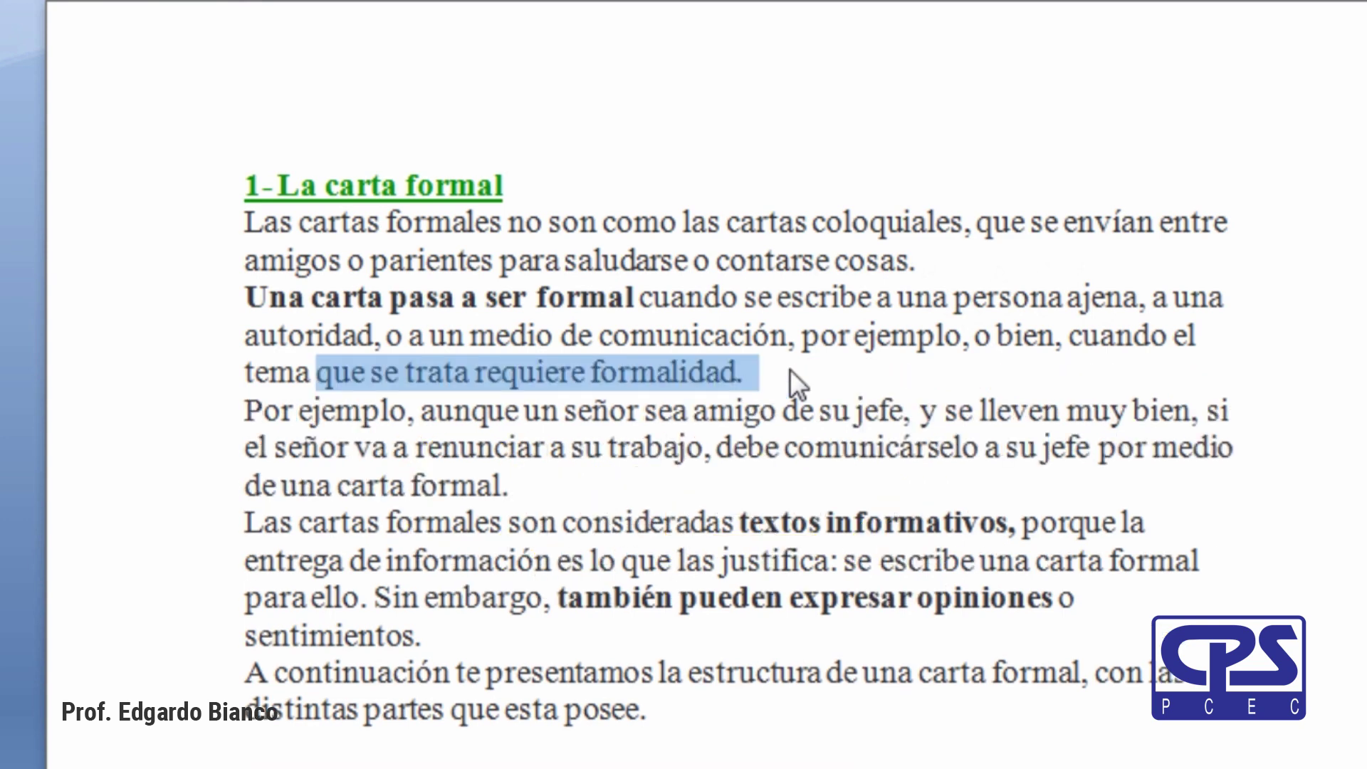
left_click(650, 456)
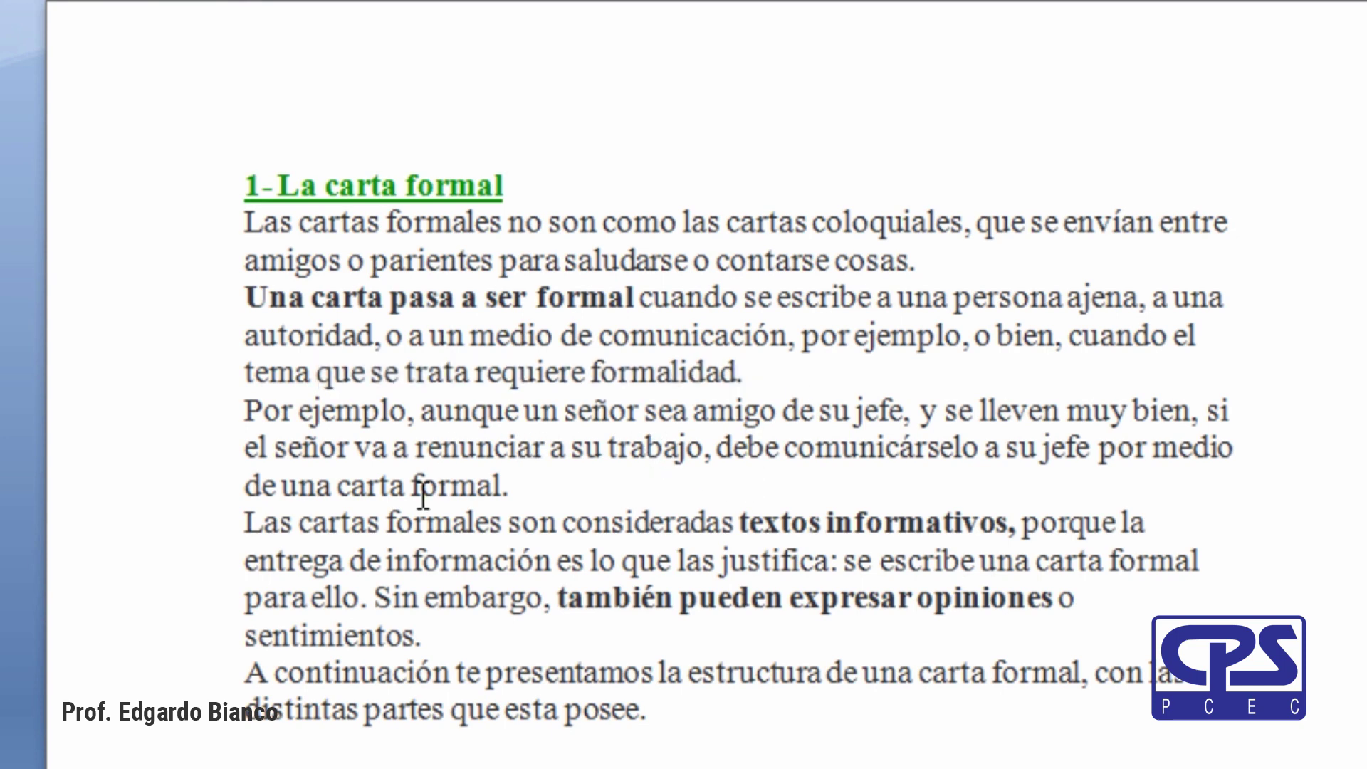
left_click(247, 411)
left_click_drag(247, 411, 896, 410)
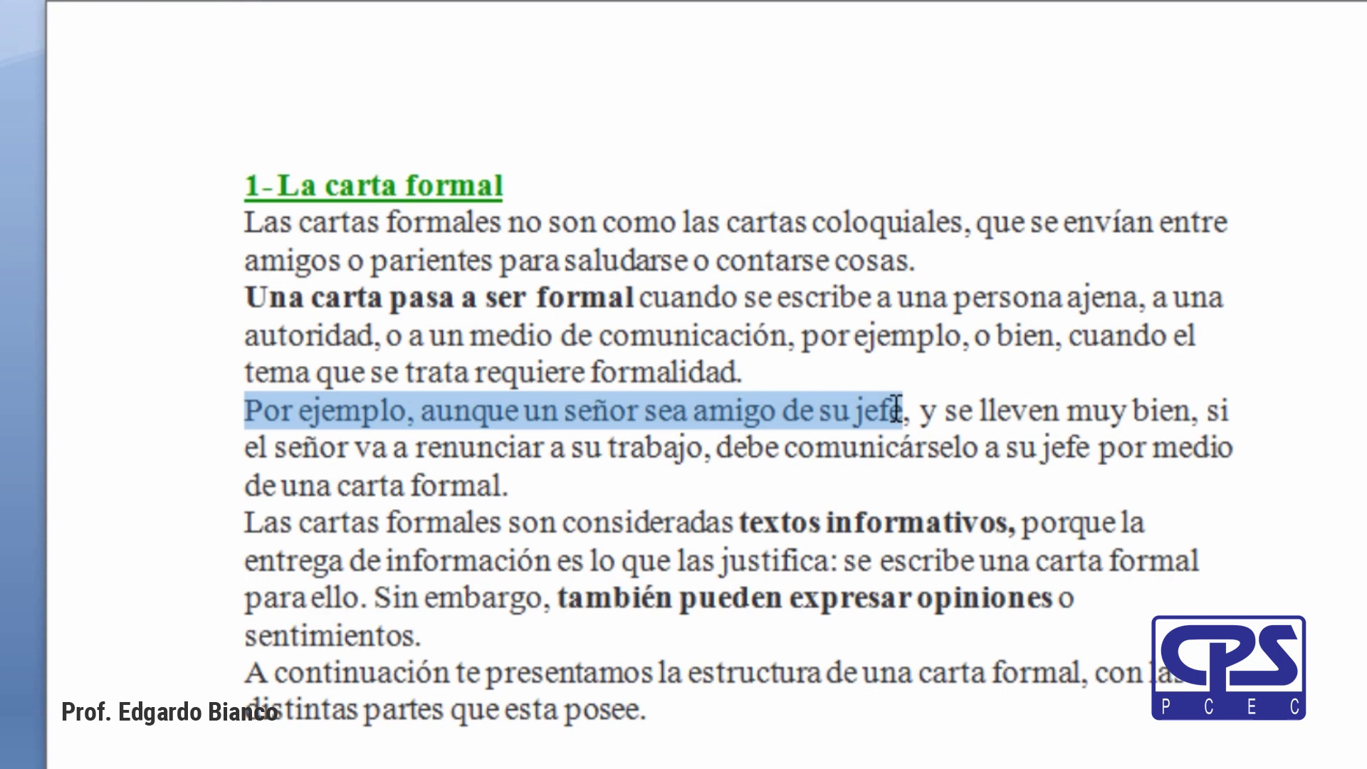
key("Delete")
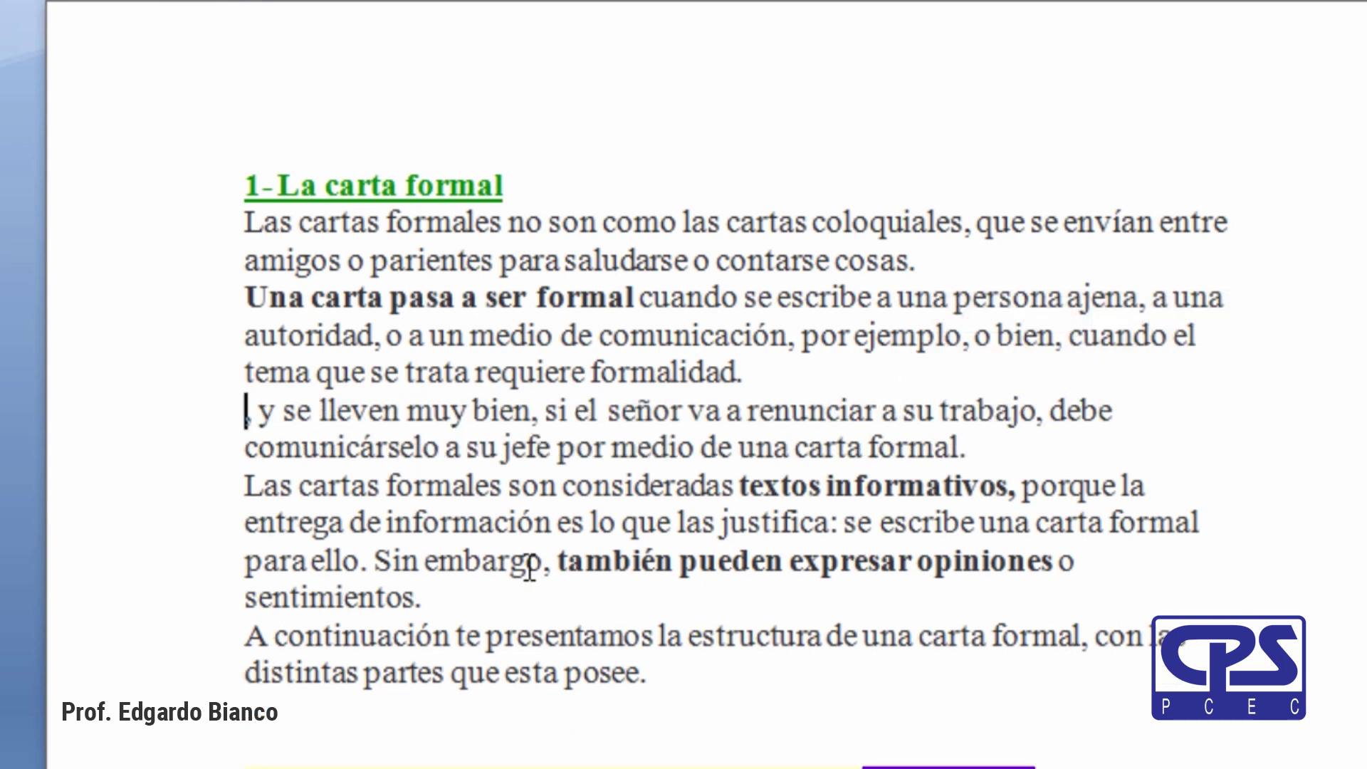
left_click_drag(374, 560, 786, 589)
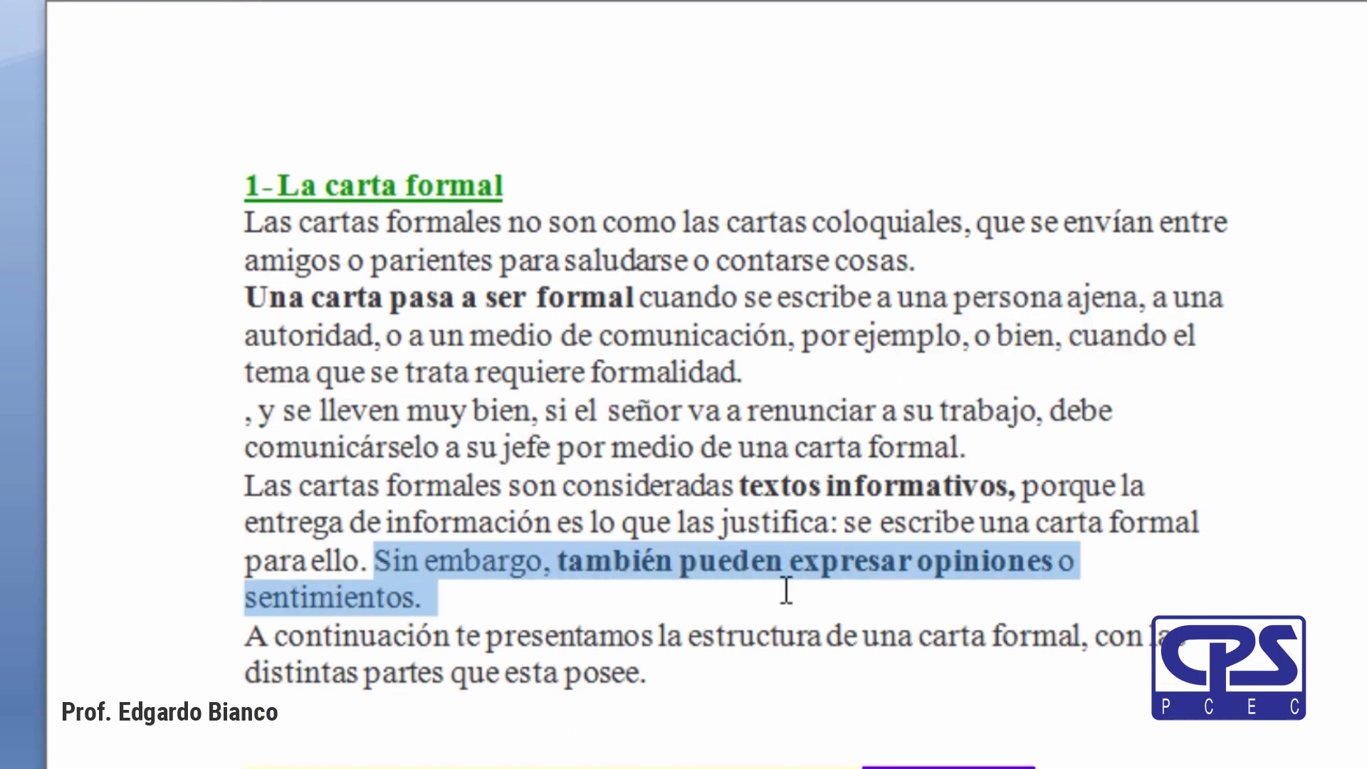
key("Delete")
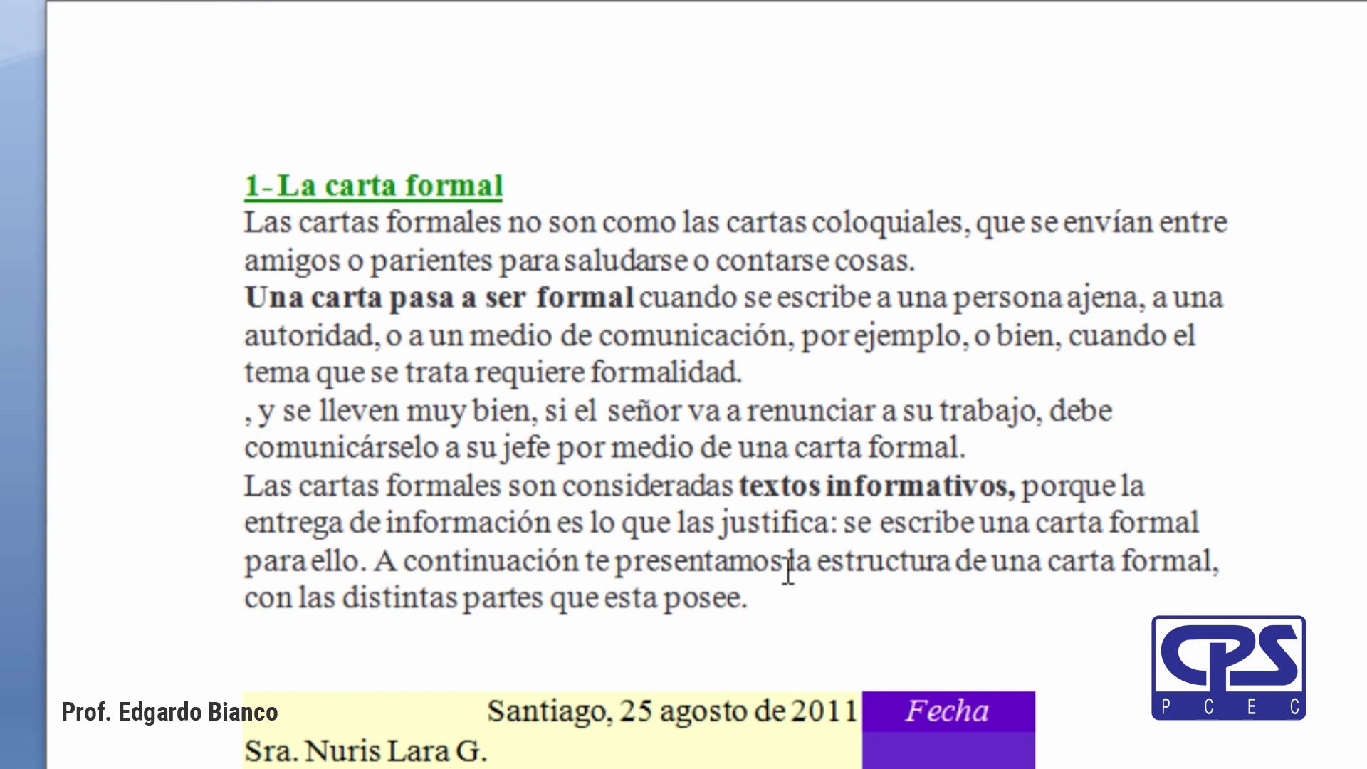
key("ctrl+z")
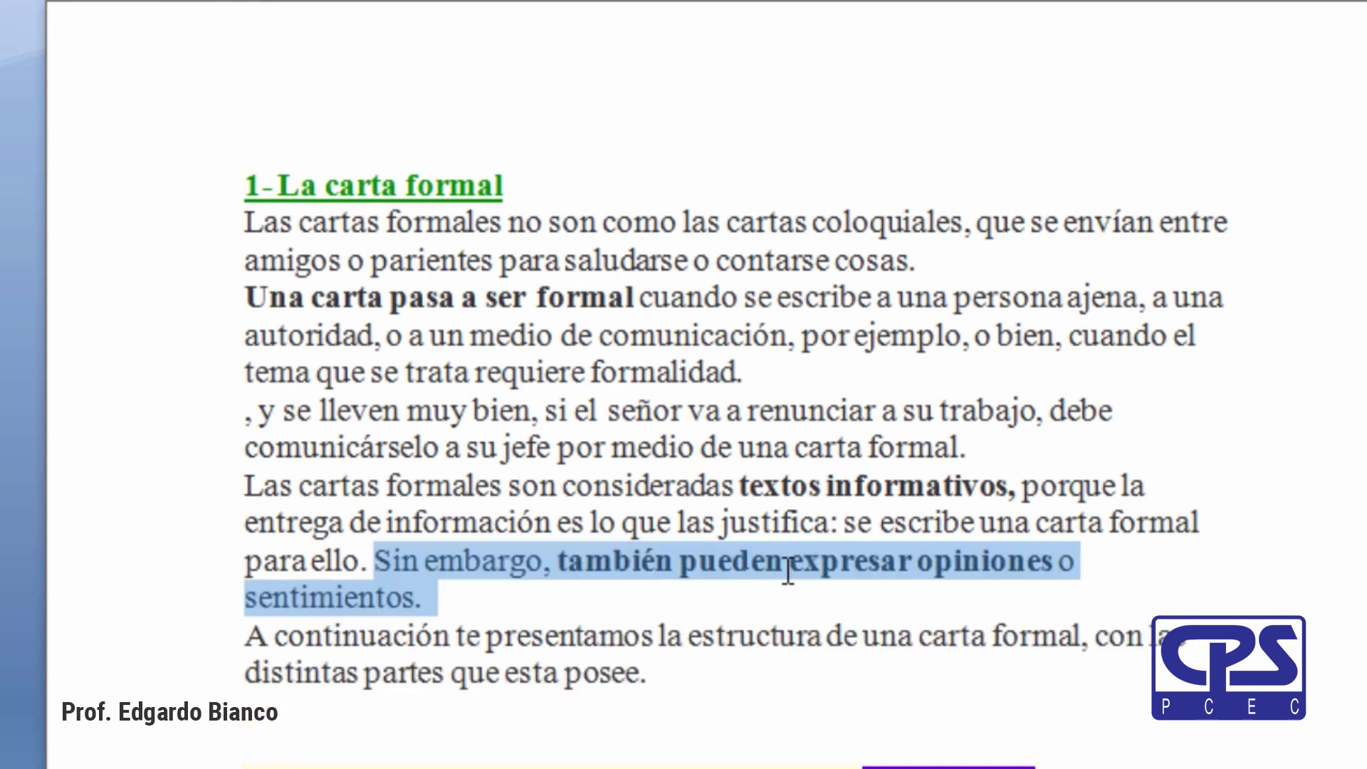
key("ctrl+z")
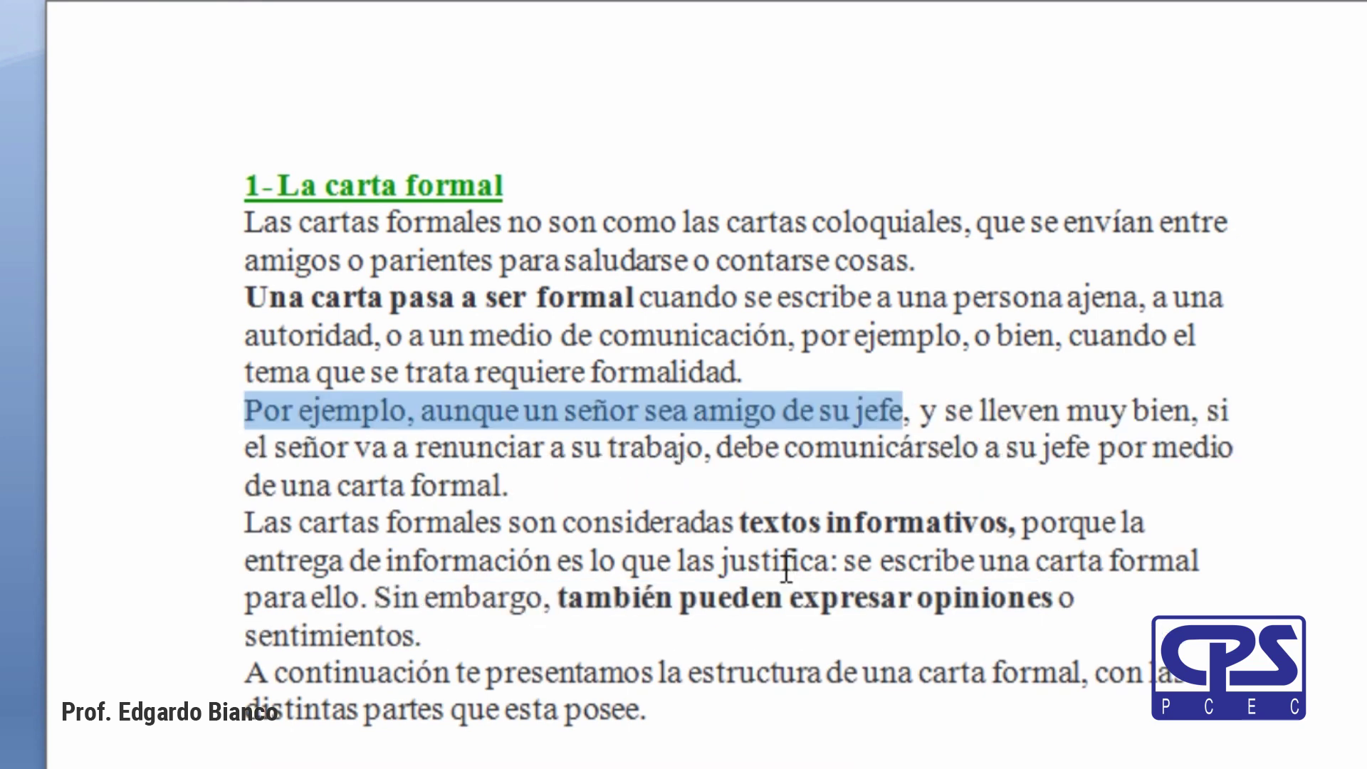
left_click(947, 338)
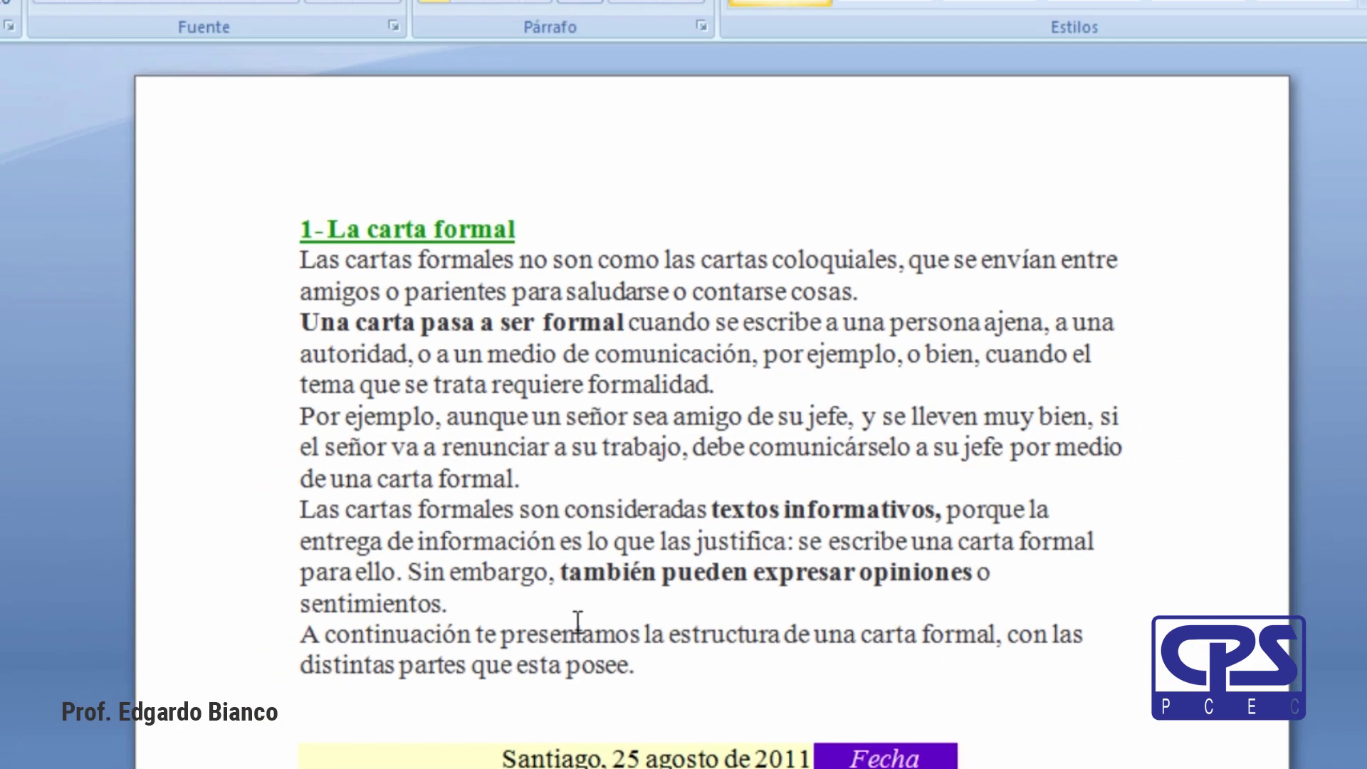
scroll(580, 626, "down", 5)
scroll(580, 626, "down", 7)
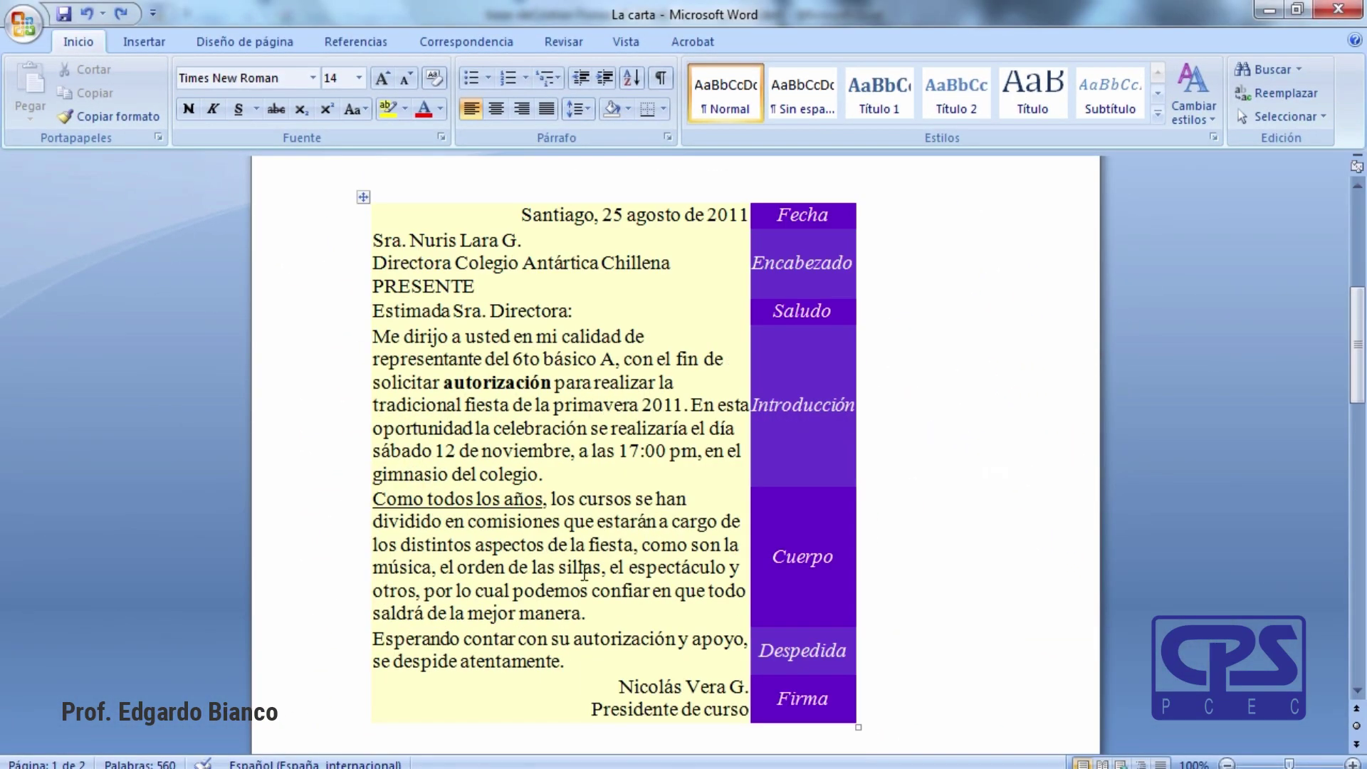
Save the La carta letter with Ctrl+G and again with Guardar from the Office menu.
scroll(584, 571, "down", 4)
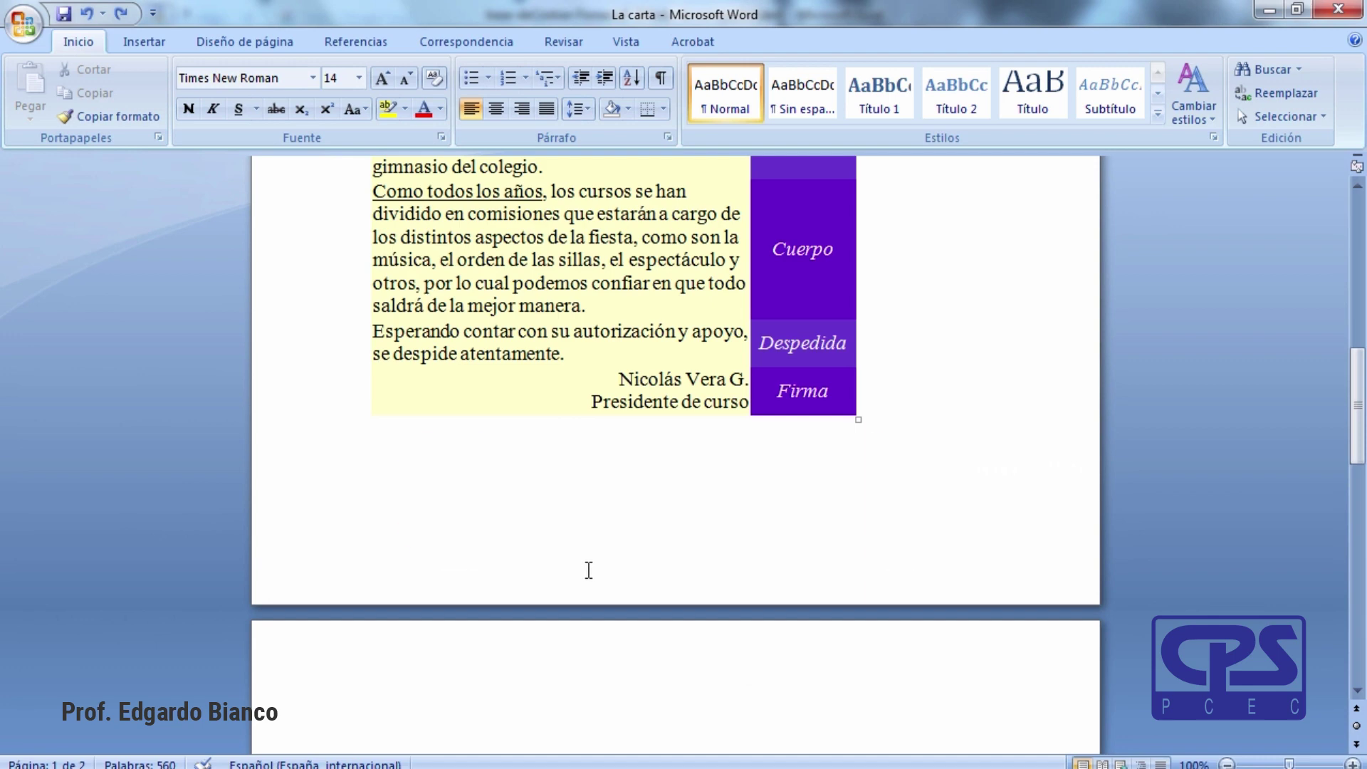
key("ctrl+g")
scroll(446, 365, "up", 5)
scroll(447, 366, "up", 1)
scroll(447, 365, "up", 3)
scroll(446, 365, "up", 2)
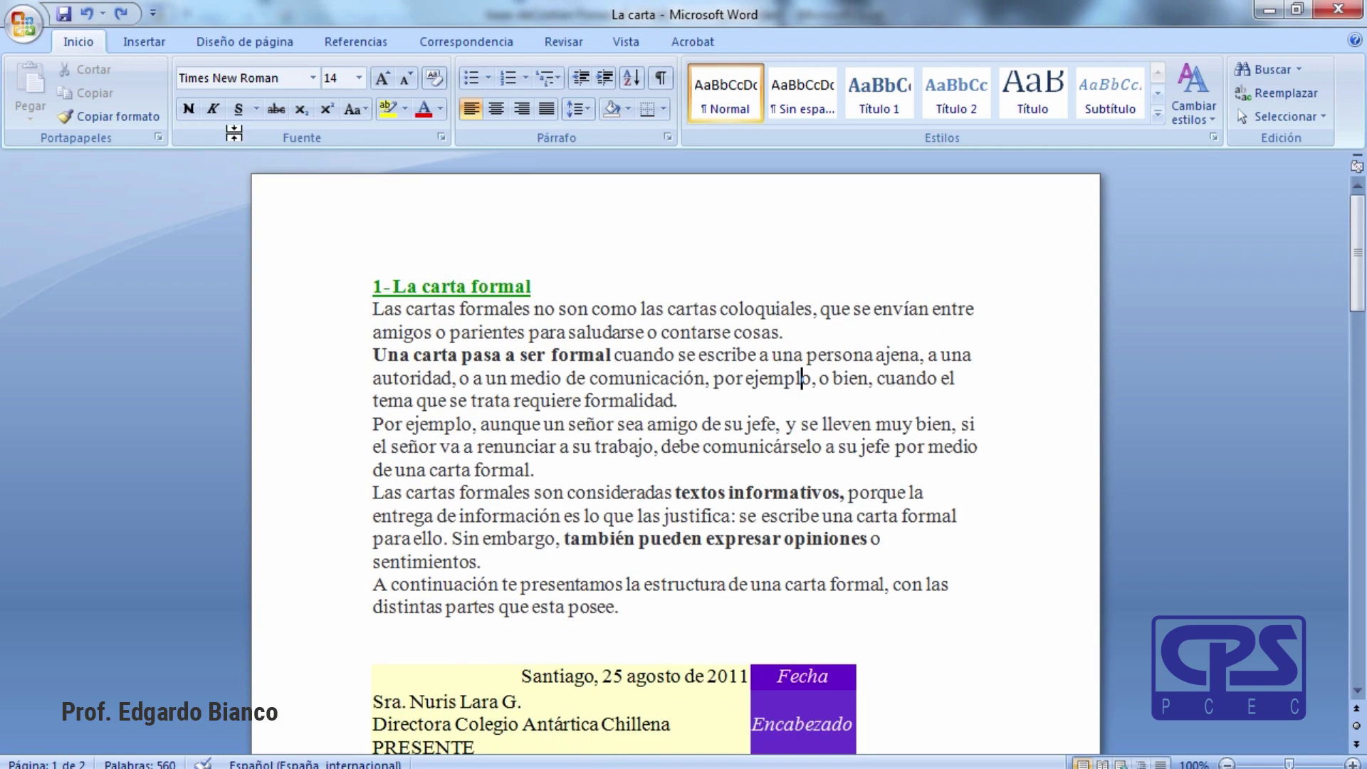
left_click(25, 34)
mouse_move(93, 211)
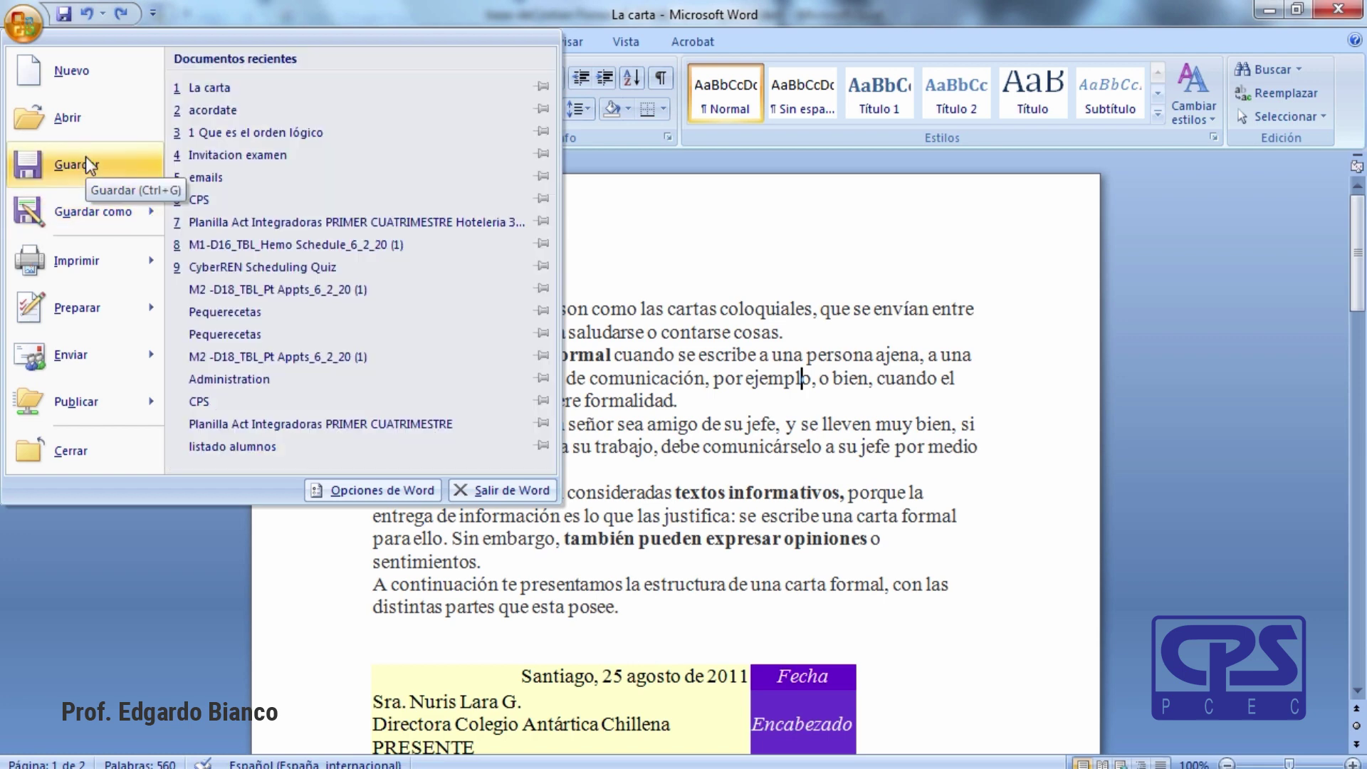
left_click(707, 9)
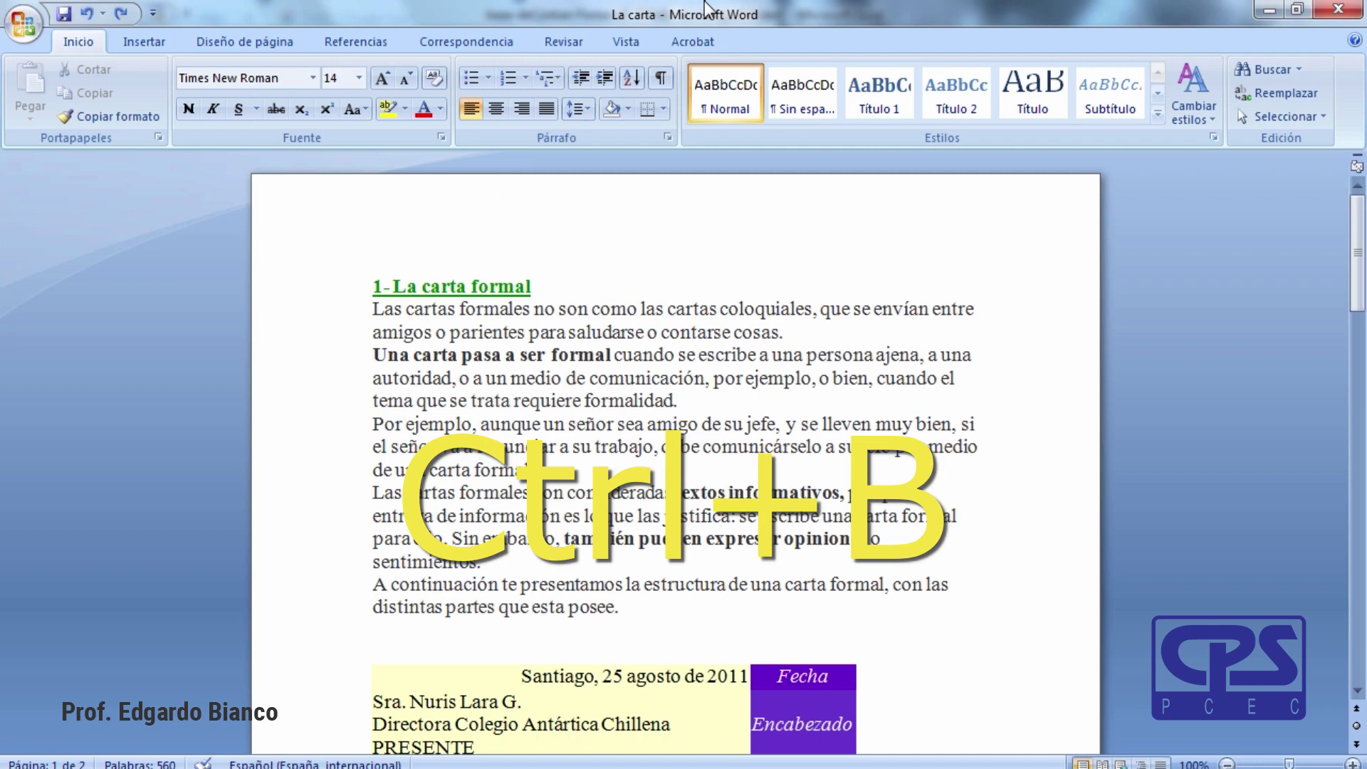
key("ctrl+b")
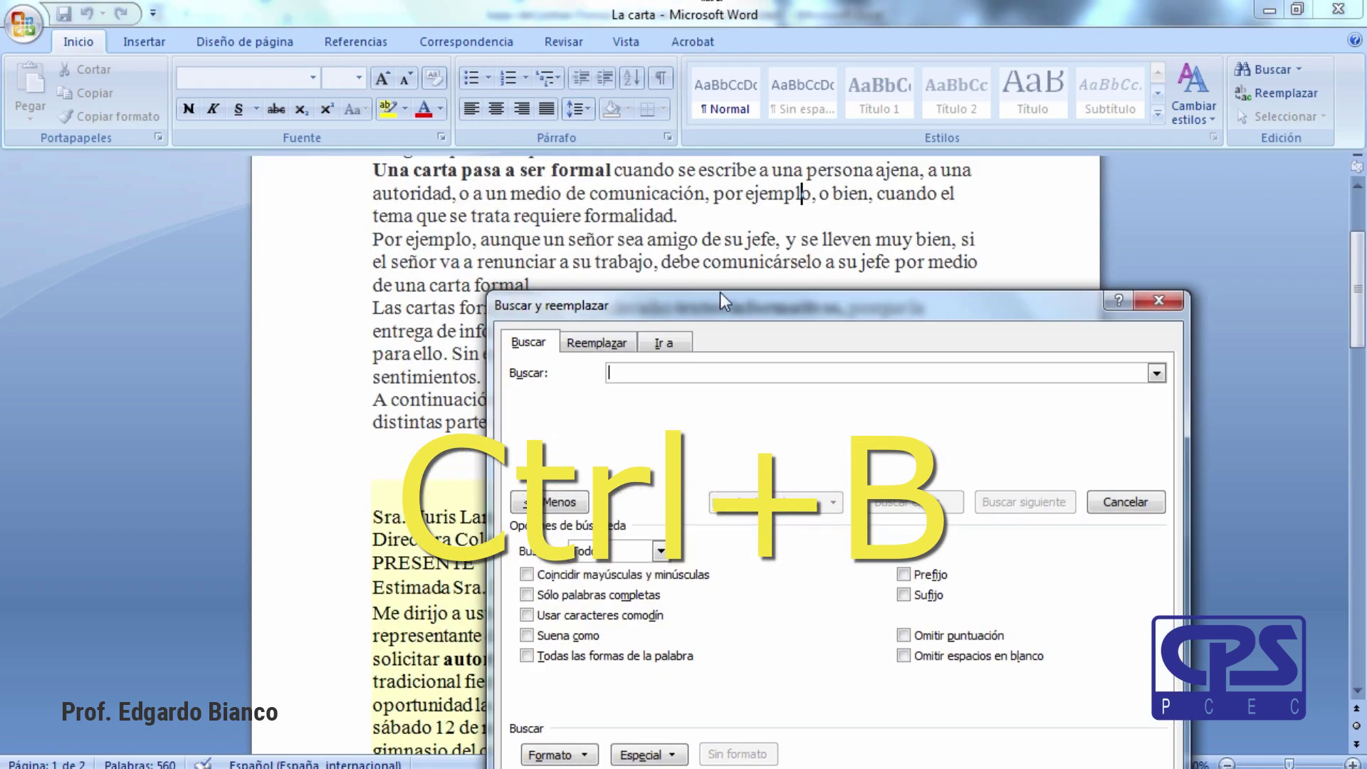
Enter "el" as the search term in Buscar y reemplazar and switch to the Reemplazar tab.
left_click_drag(720, 297, 682, 132)
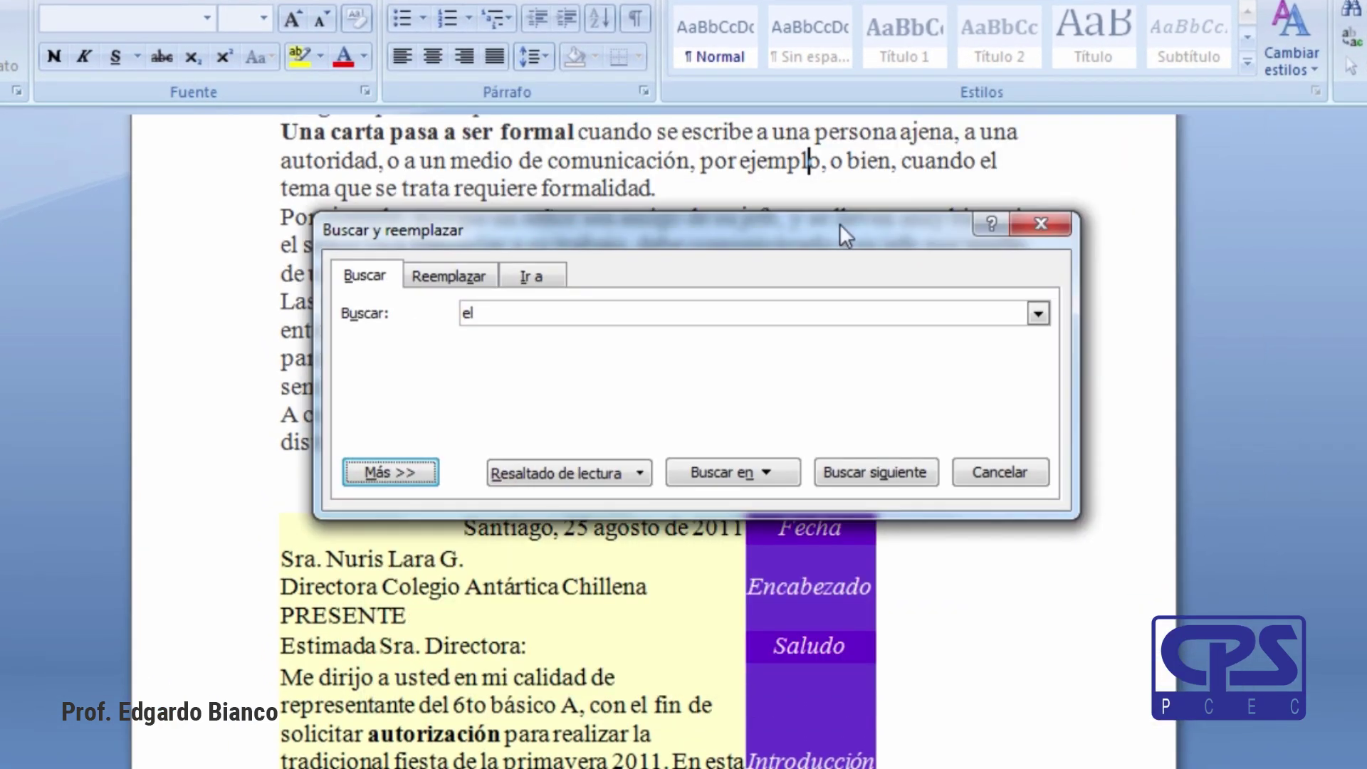
left_click(1022, 224)
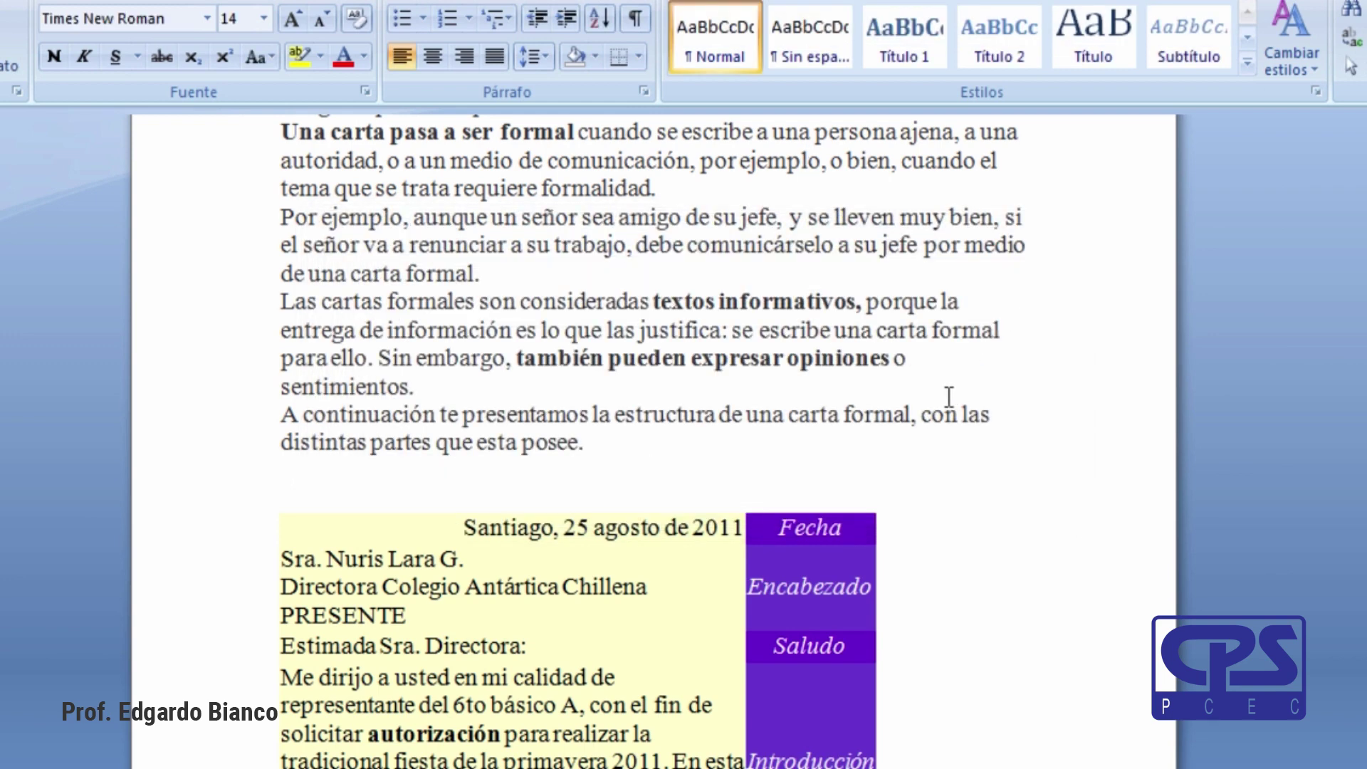
key("ctrl+b")
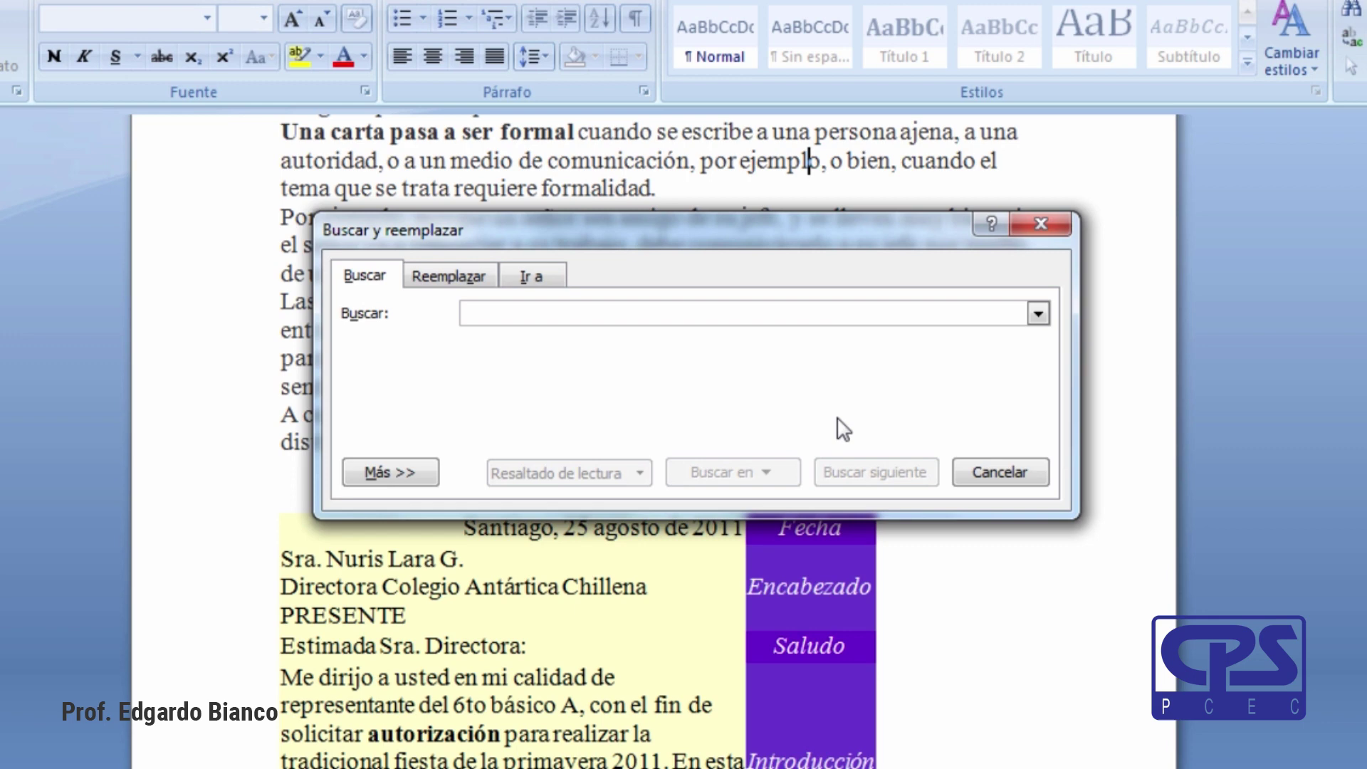
type("el")
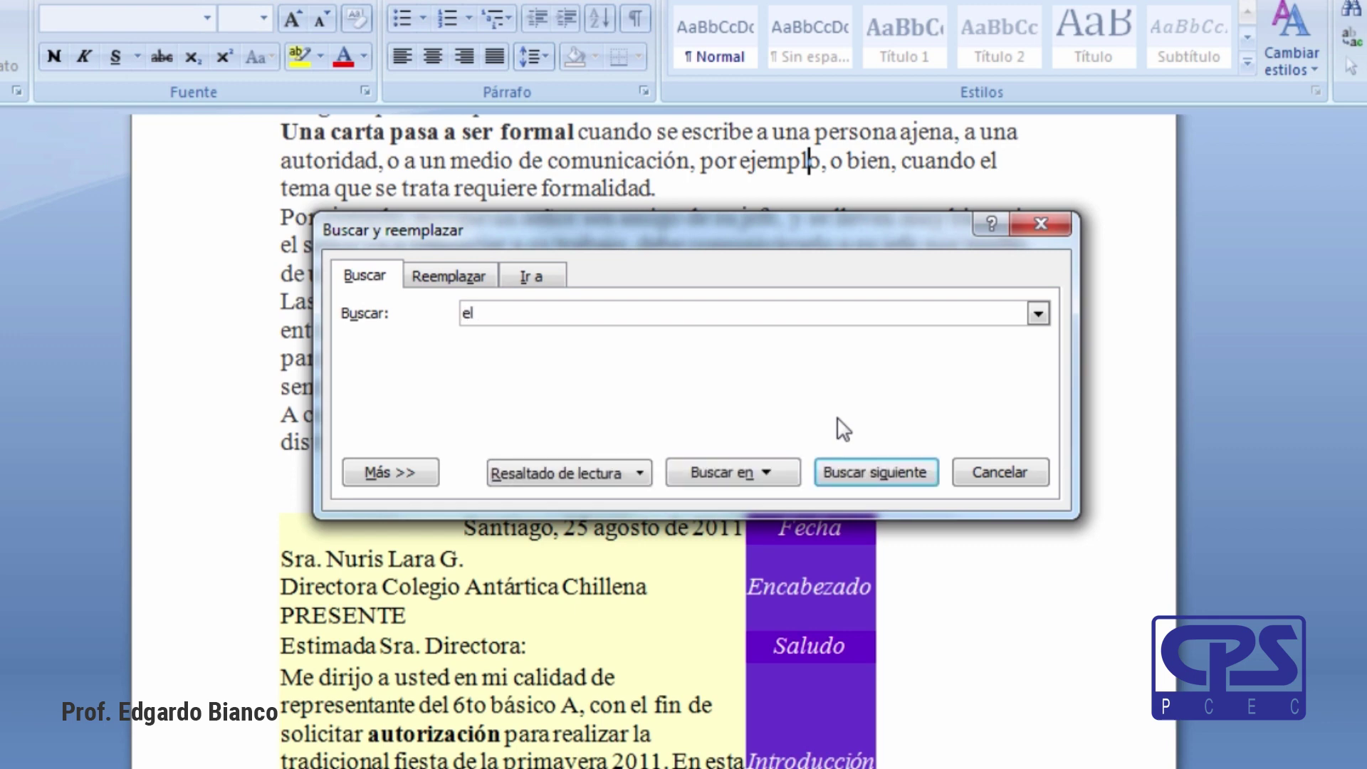
left_click(450, 279)
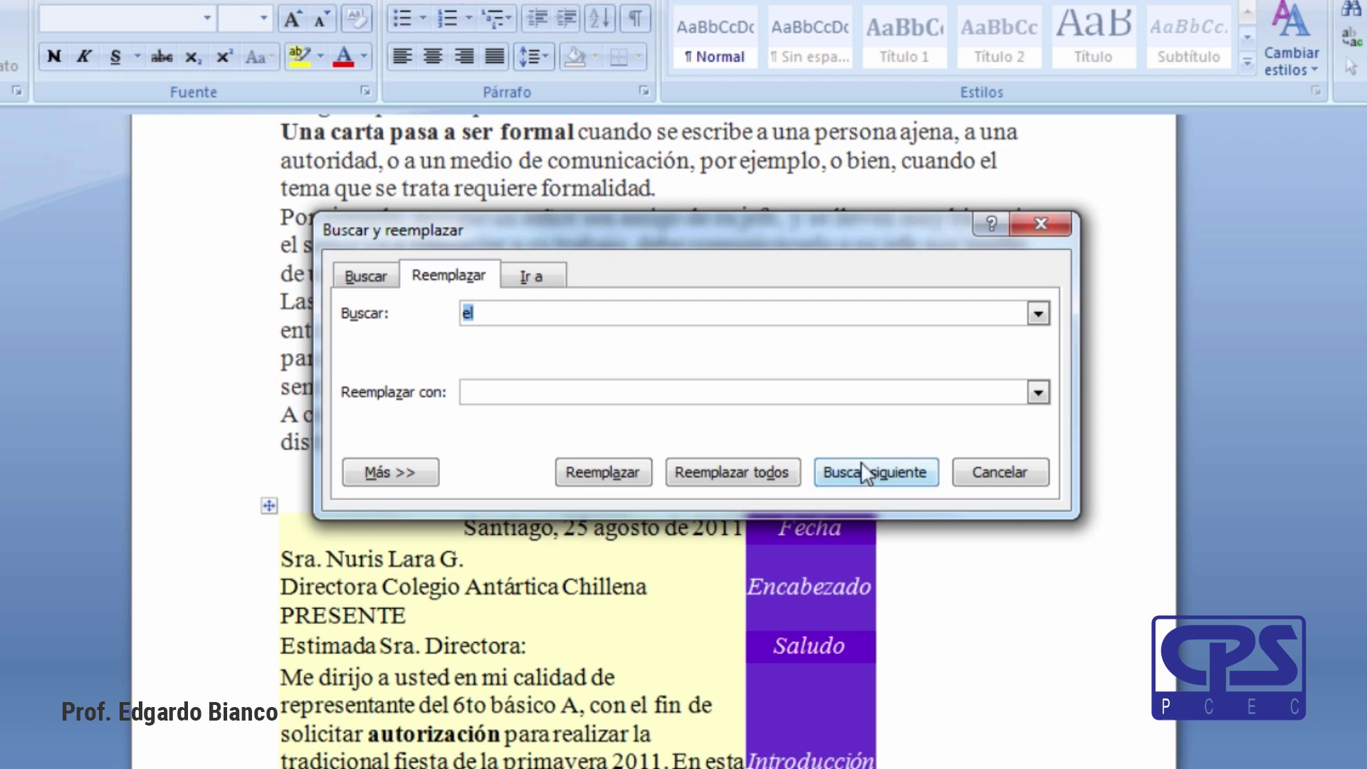
Set Buscar to "el" and Reemplazar con to "la", then find the first match after "cuando".
left_click(993, 473)
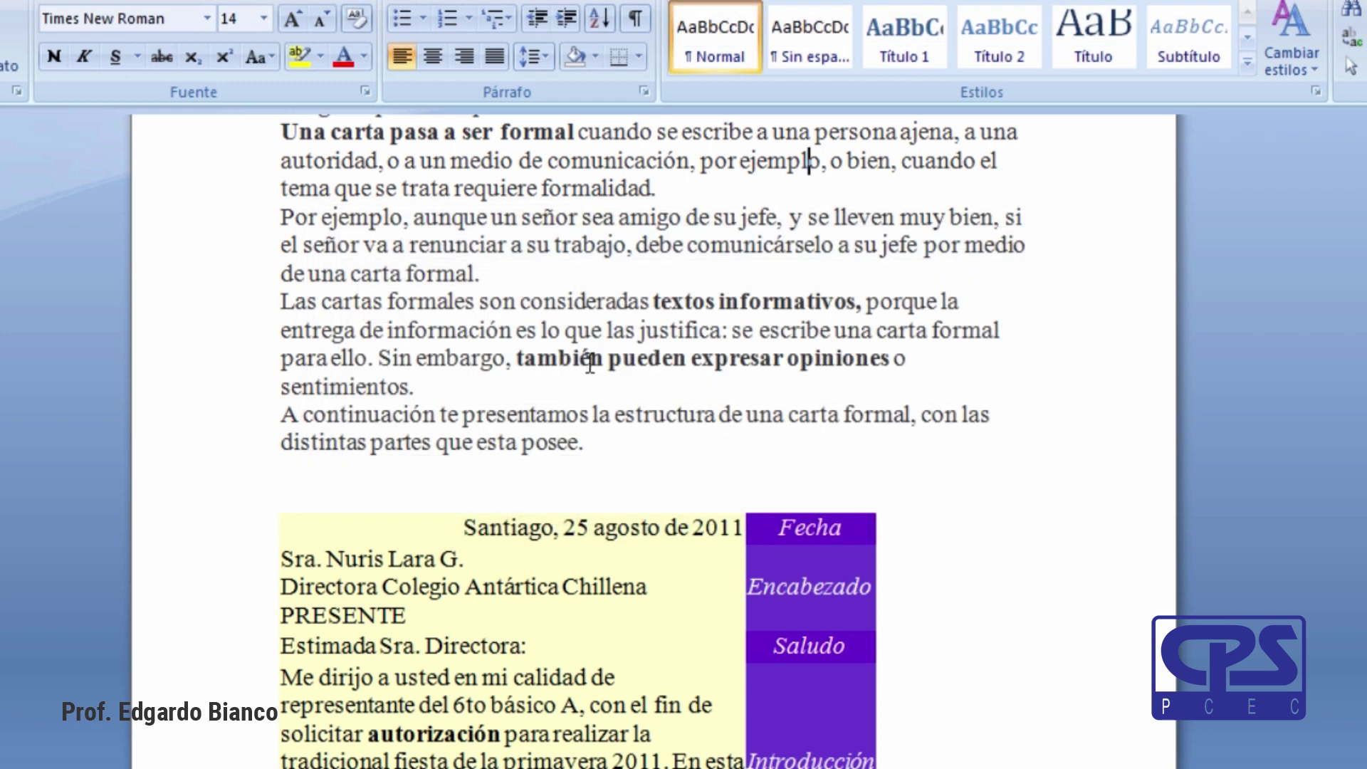
key("ctrl+l")
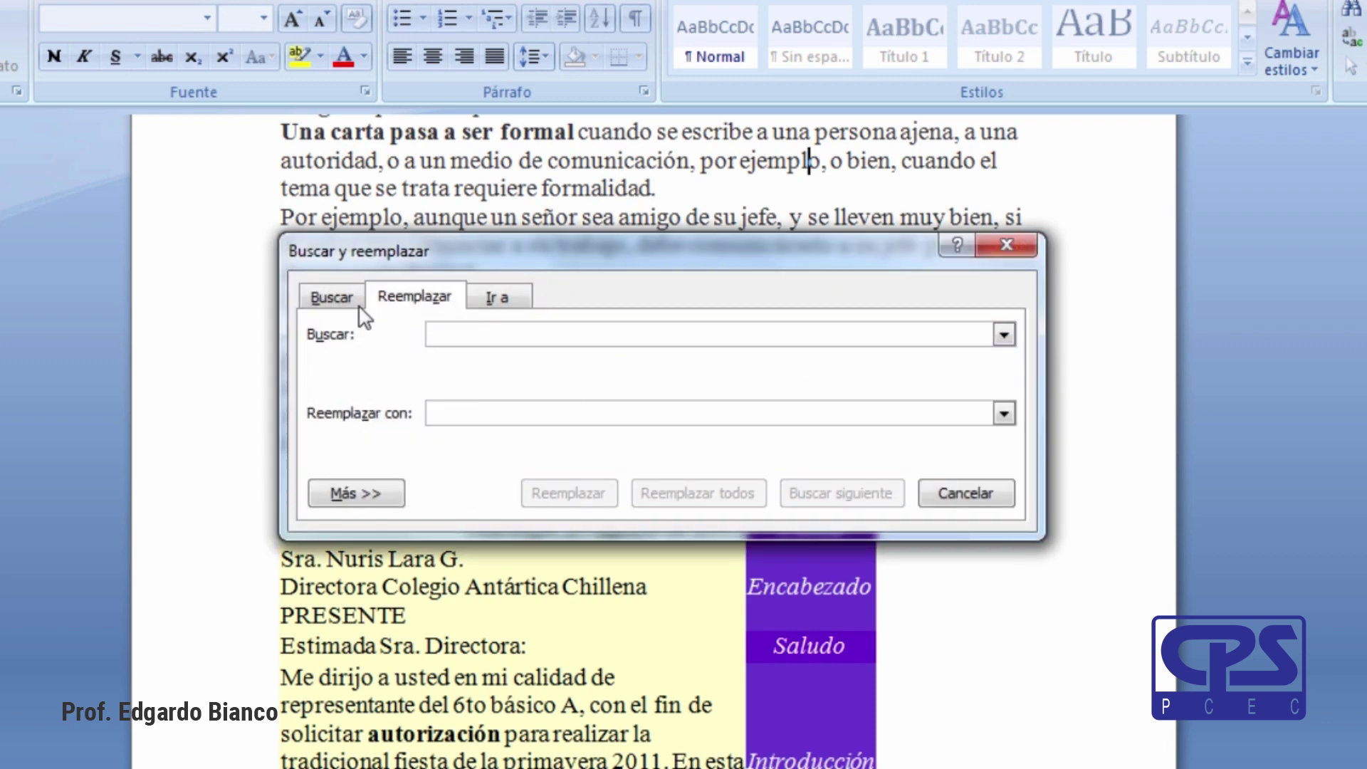
left_click(334, 296)
left_click(452, 333)
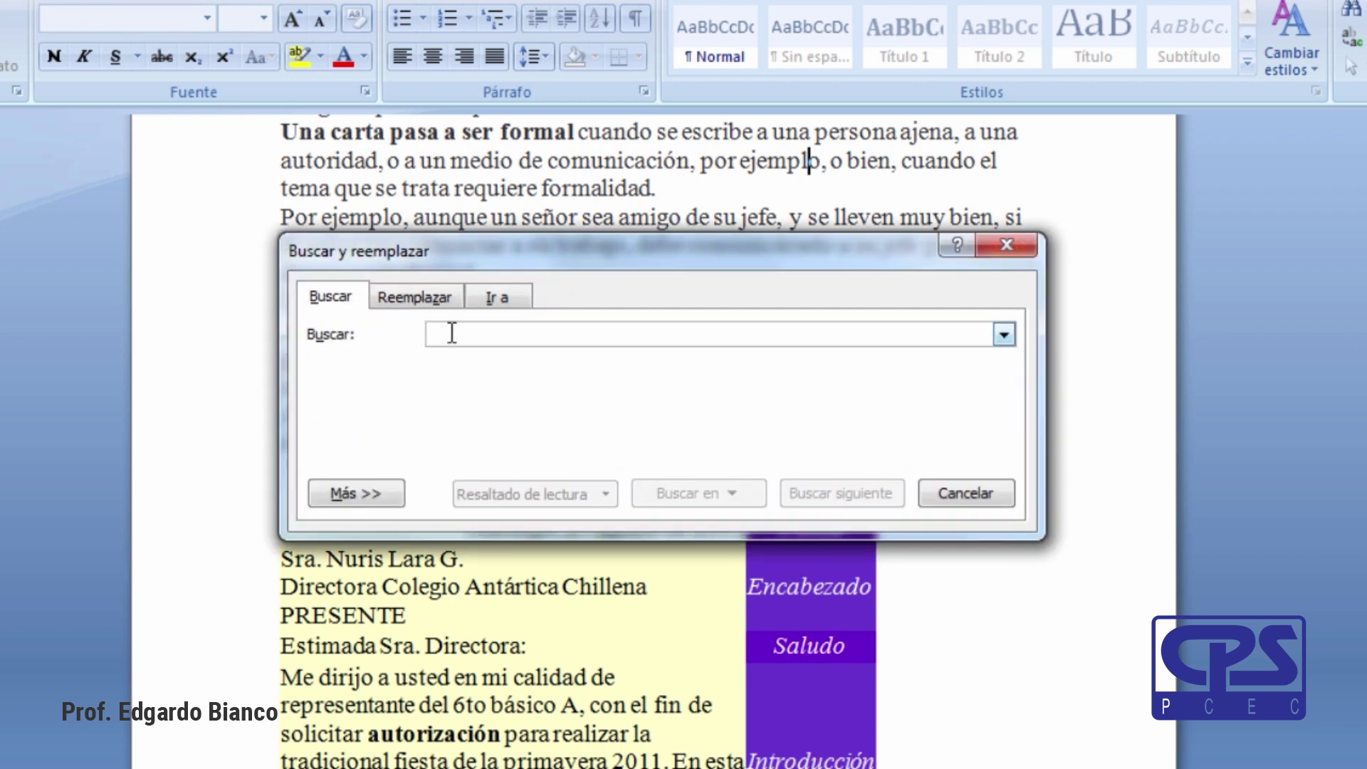
type("el")
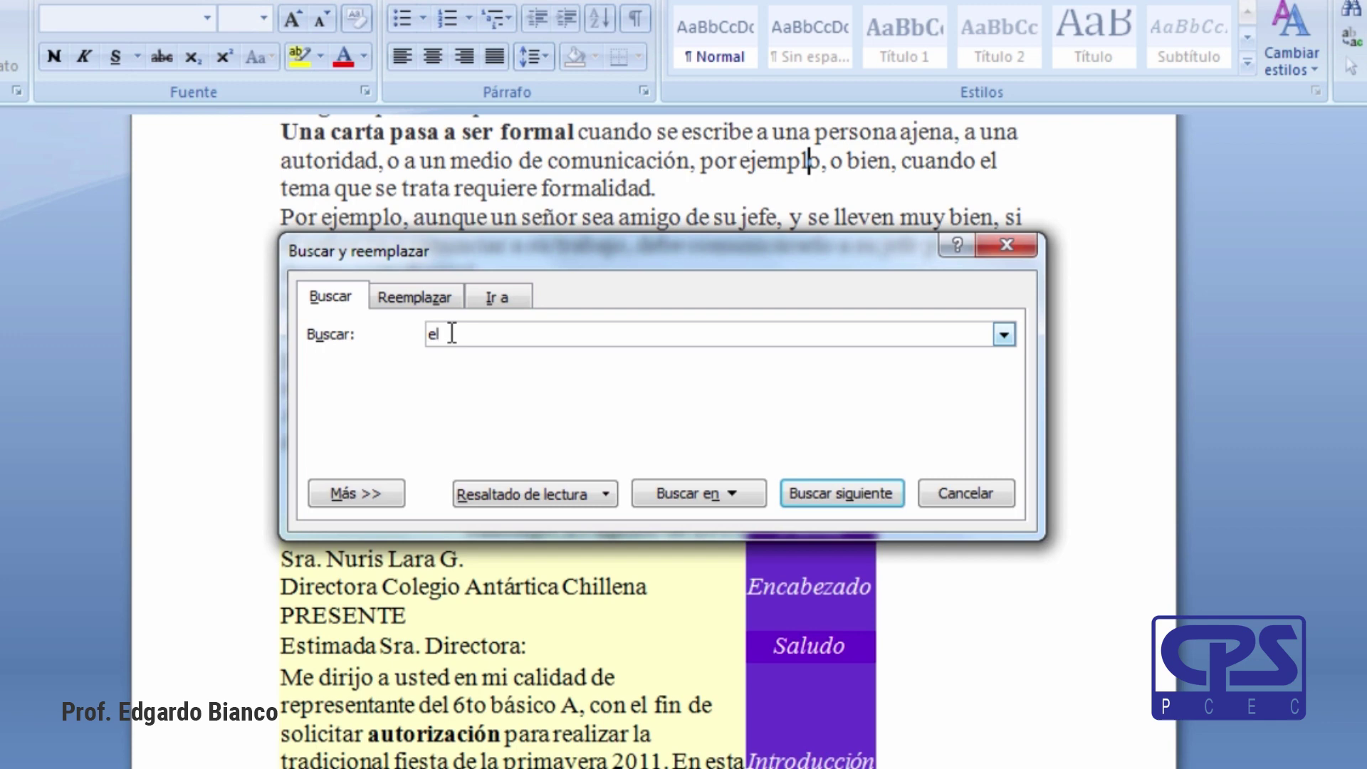
left_click(413, 297)
left_click(456, 410)
type("a")
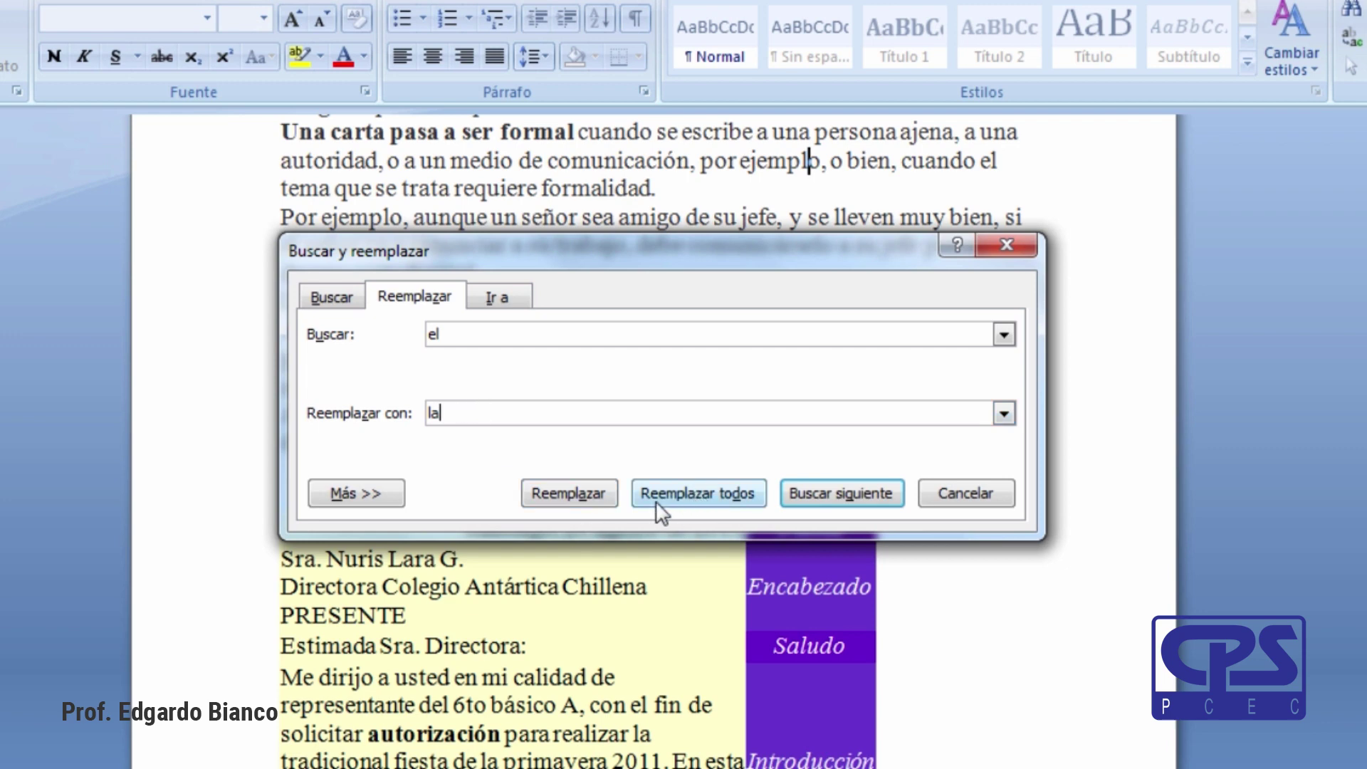
left_click(819, 493)
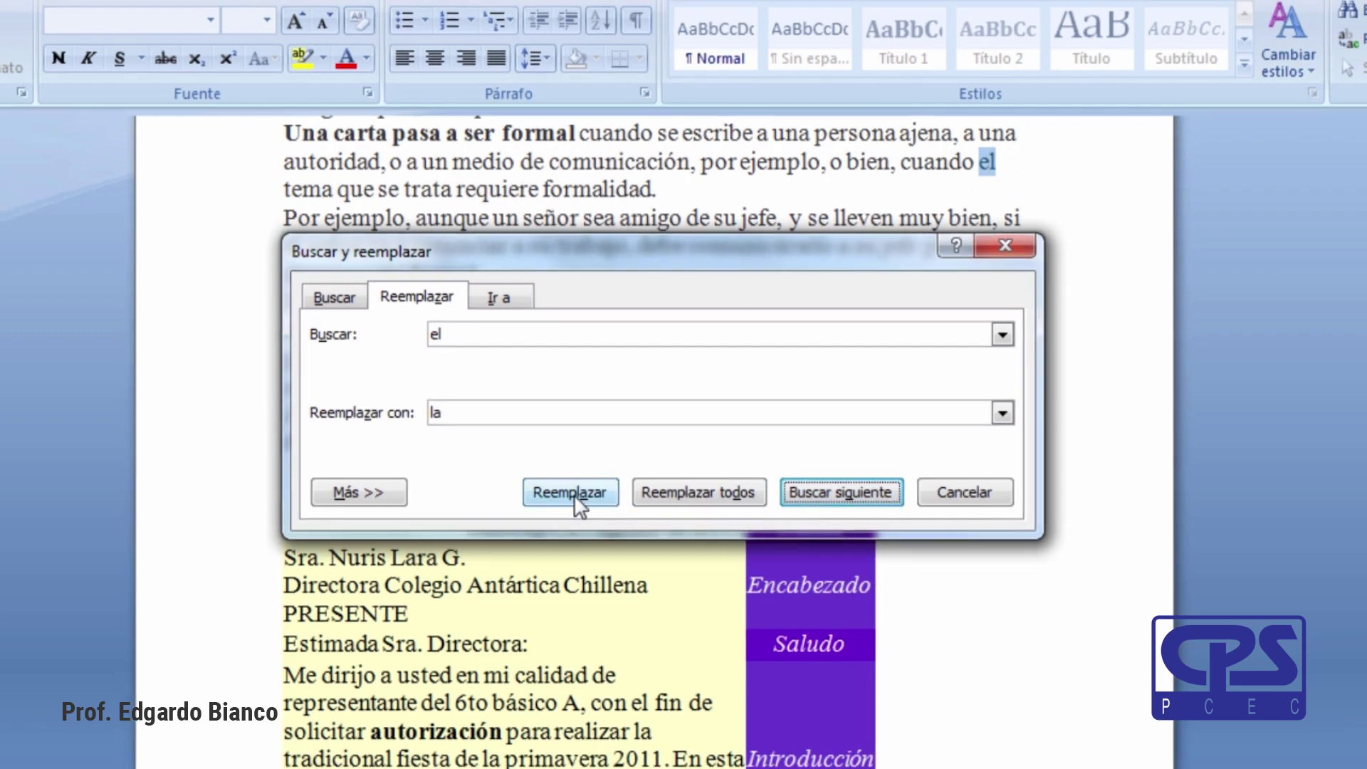
Replace standalone "el" with "la" (after cuando, "con el fin", before día), skipping ello, del, celebración.
left_click(569, 493)
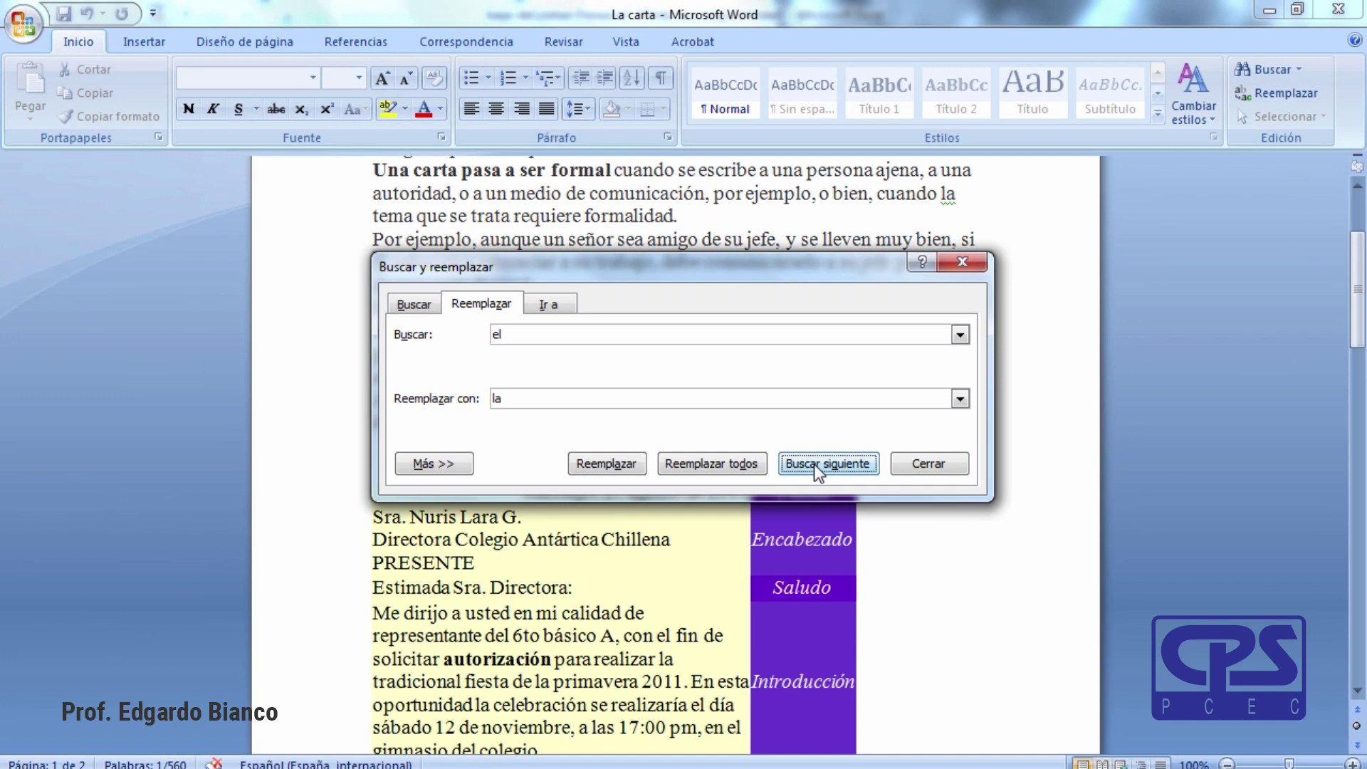
left_click(814, 464)
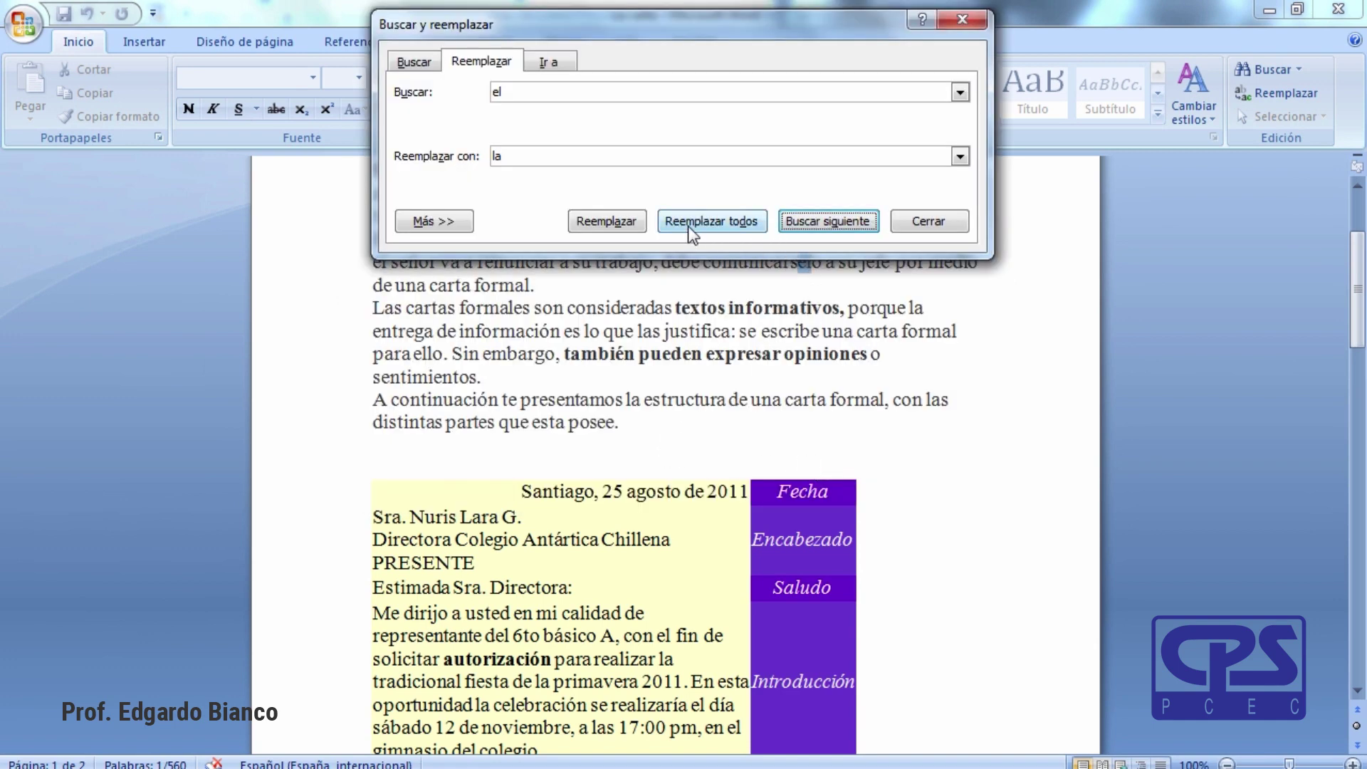
left_click(817, 225)
left_click(804, 224)
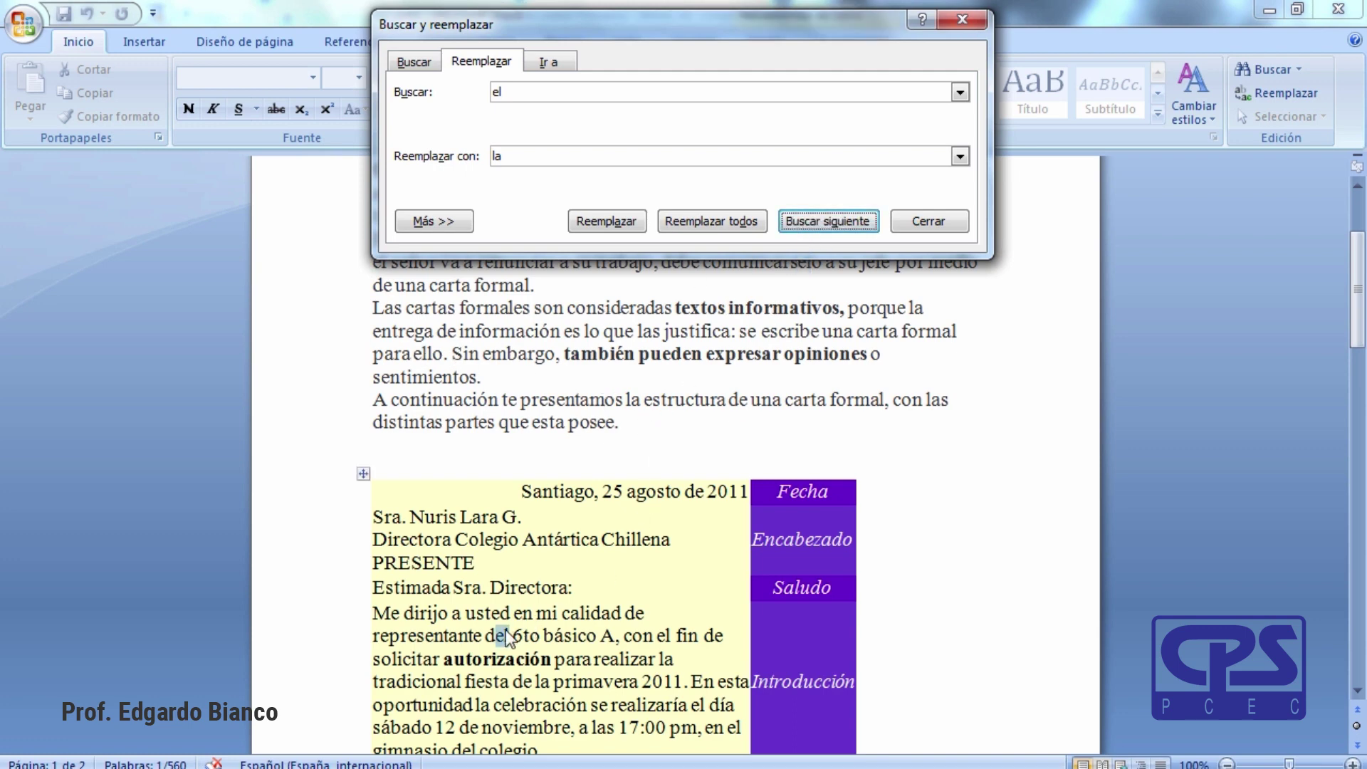
left_click(806, 224)
left_click(621, 220)
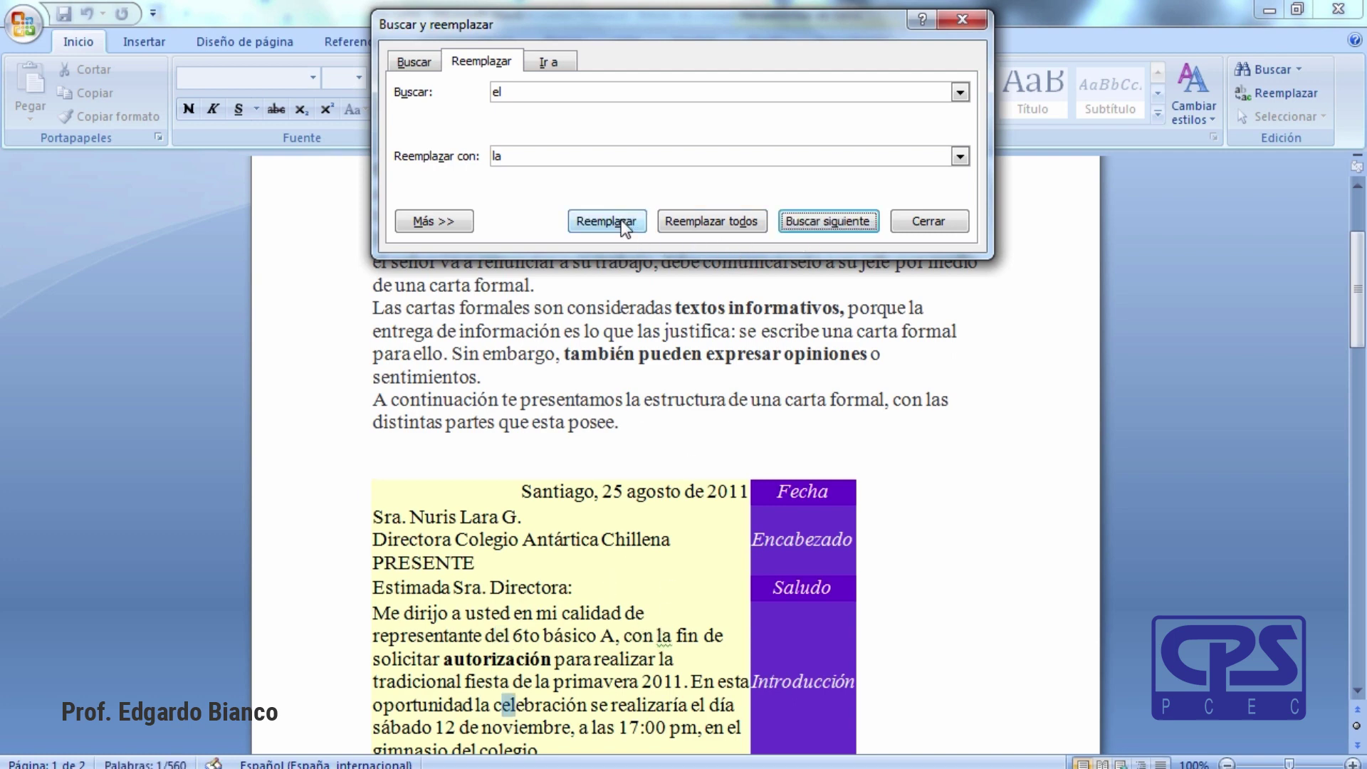
left_click(820, 222)
mouse_move(561, 641)
left_click(622, 221)
left_click(830, 221)
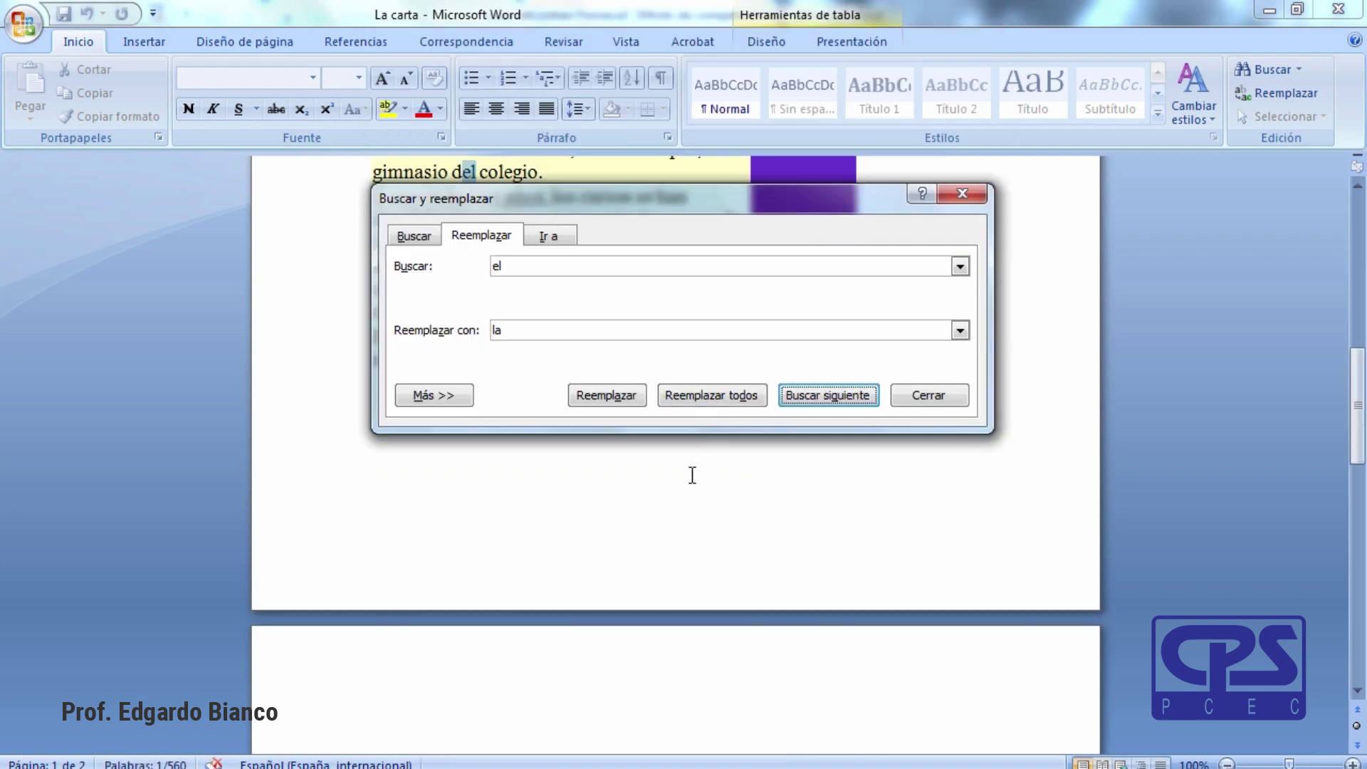
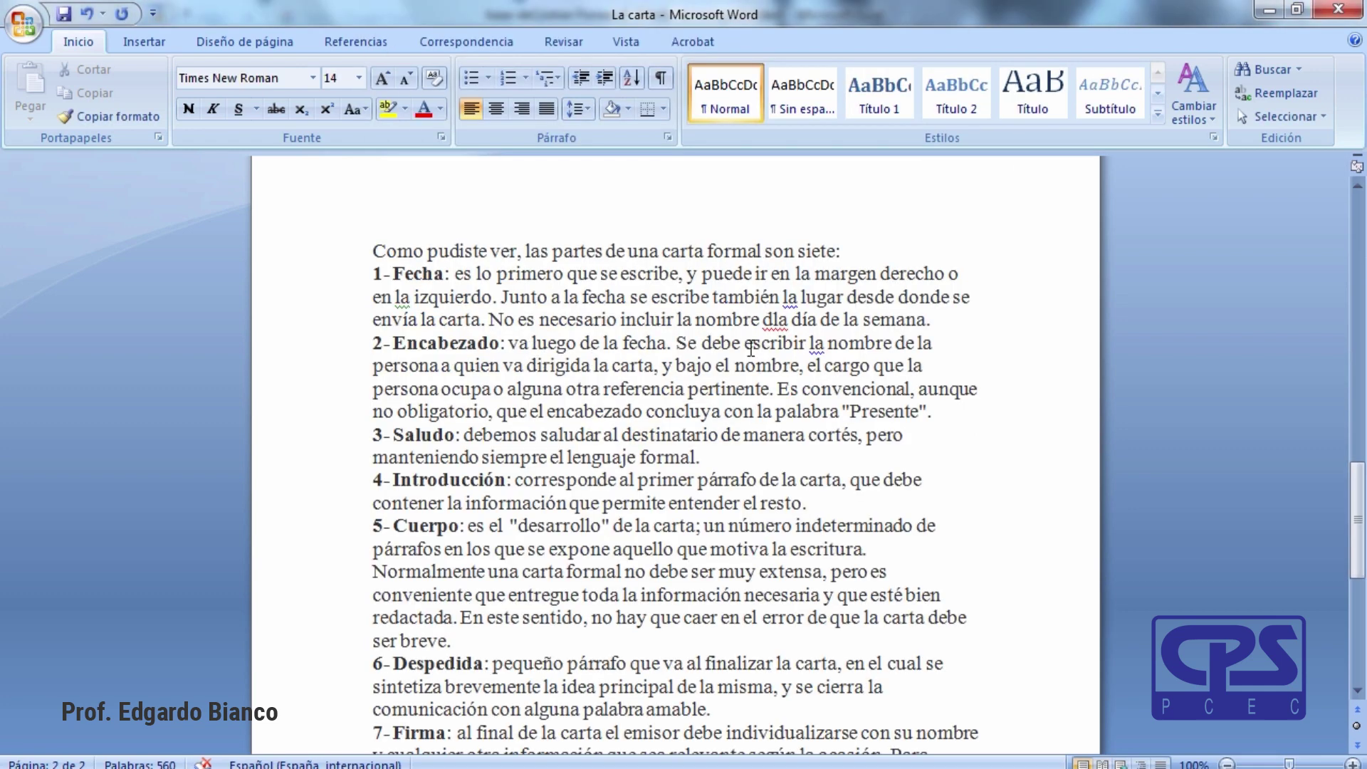
Turn on Mostrar todo (¶) so the letter's paragraph marks, space dots and line-break arrows stay visible.
left_click(783, 344)
left_click(663, 79)
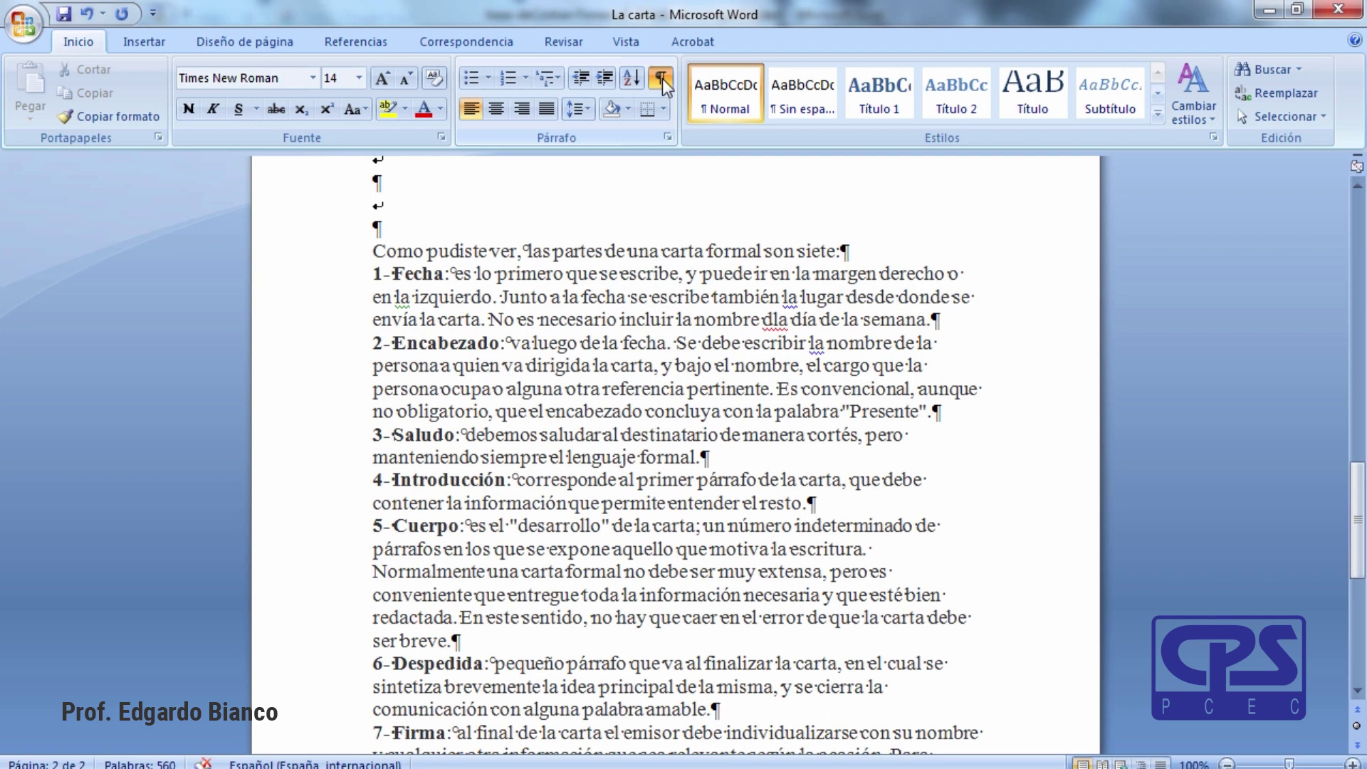
left_click(663, 78)
left_click(663, 78)
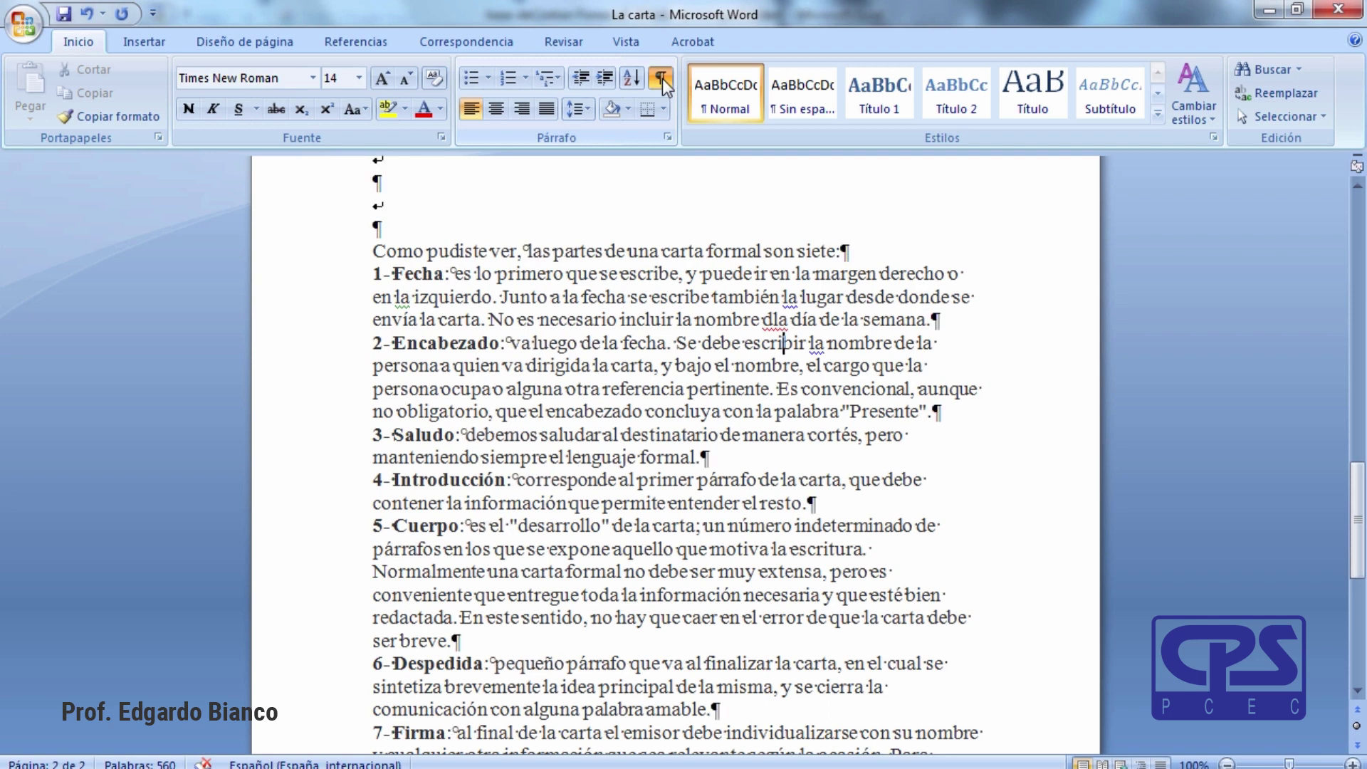
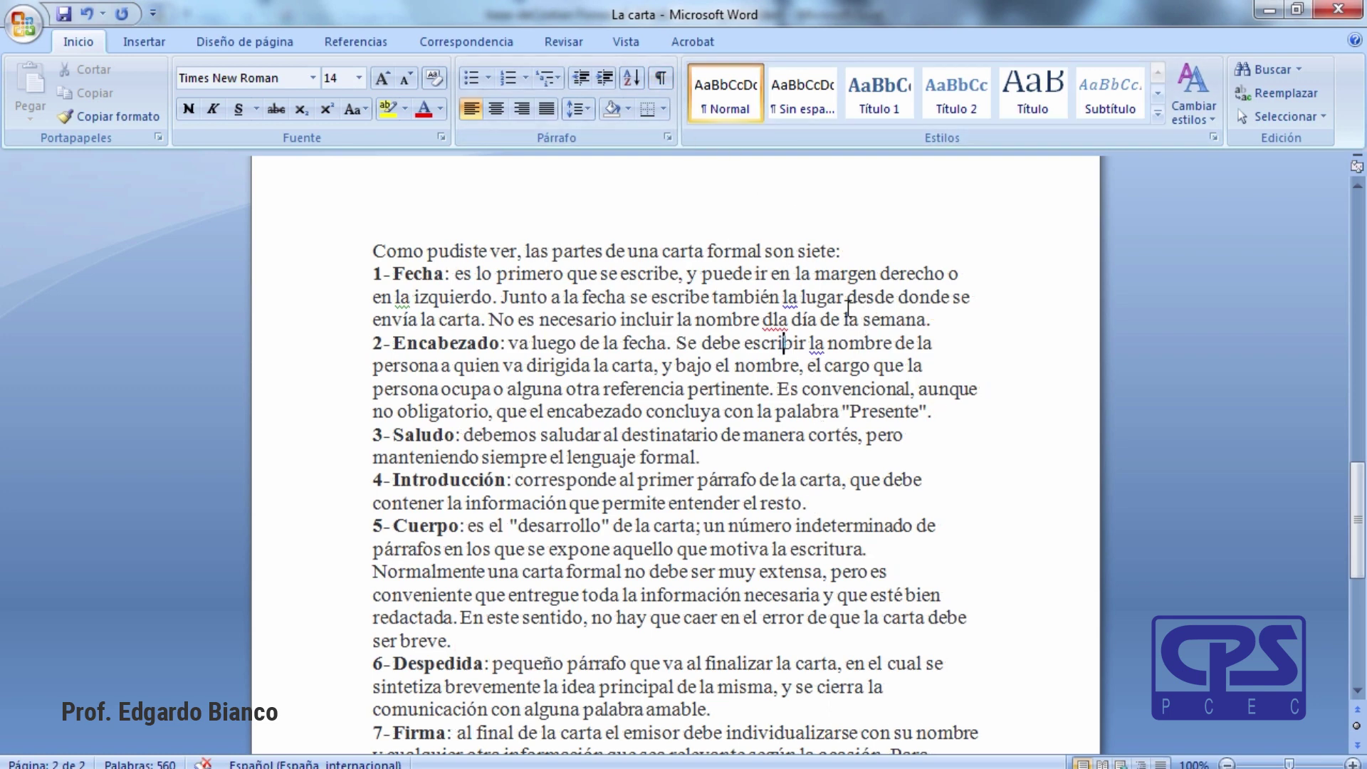
Try double spacing on the Fecha paragraph, then return it to single spacing.
left_click(959, 276)
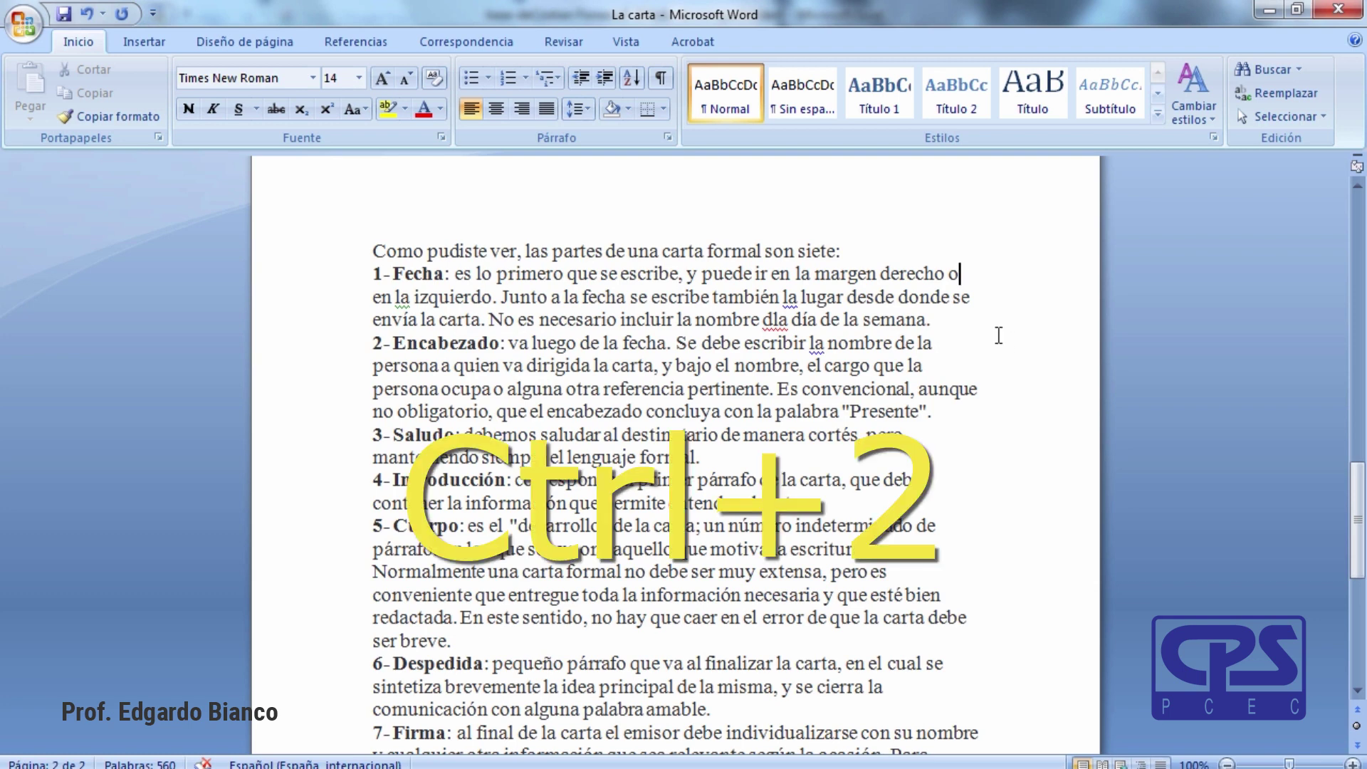
key("ctrl+2")
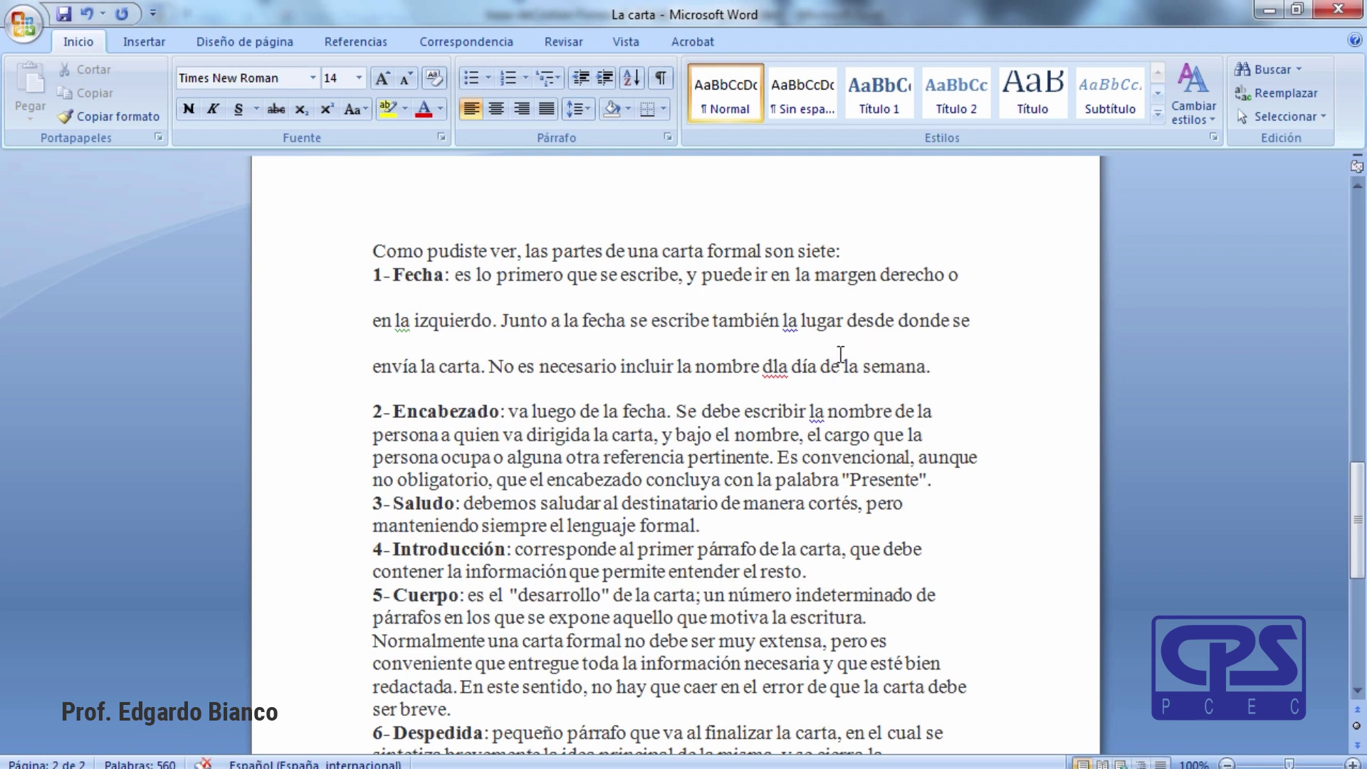
key("ctrl+1")
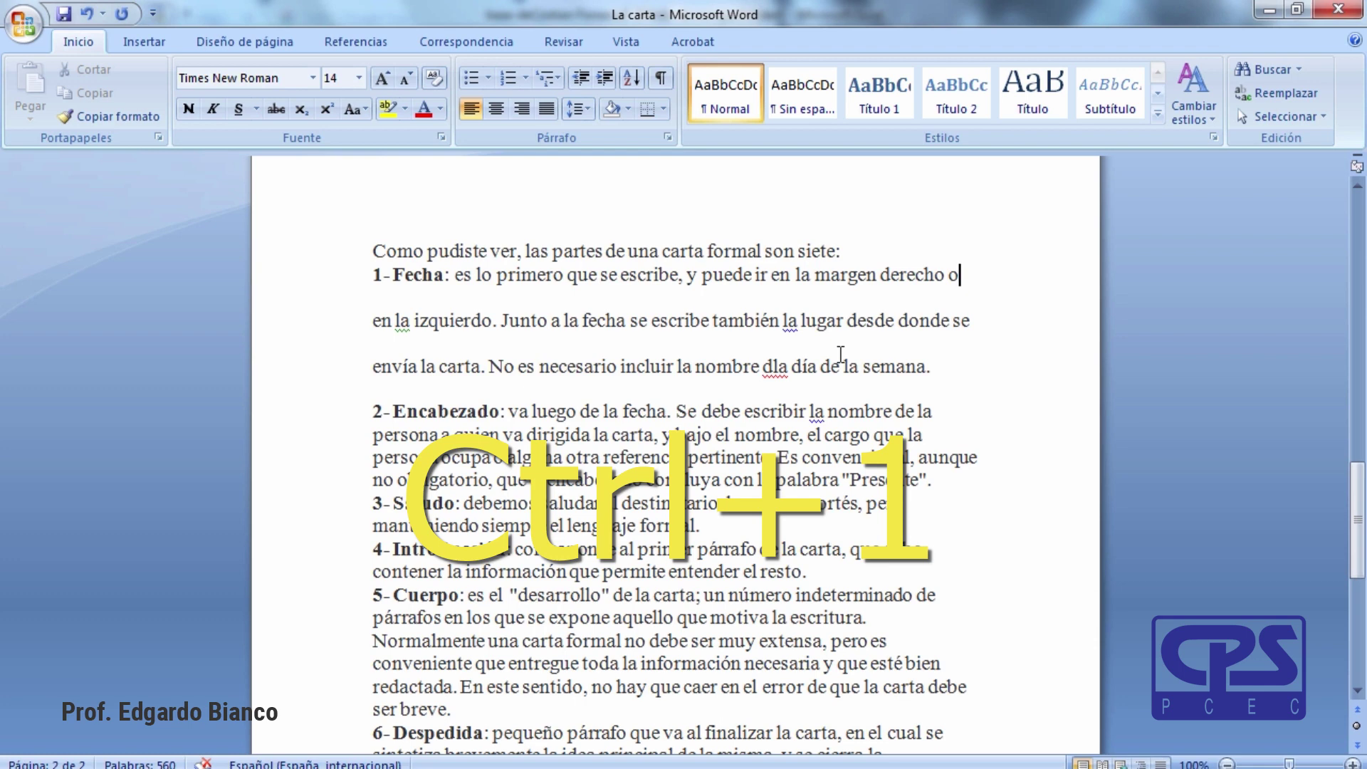
key("ctrl+1")
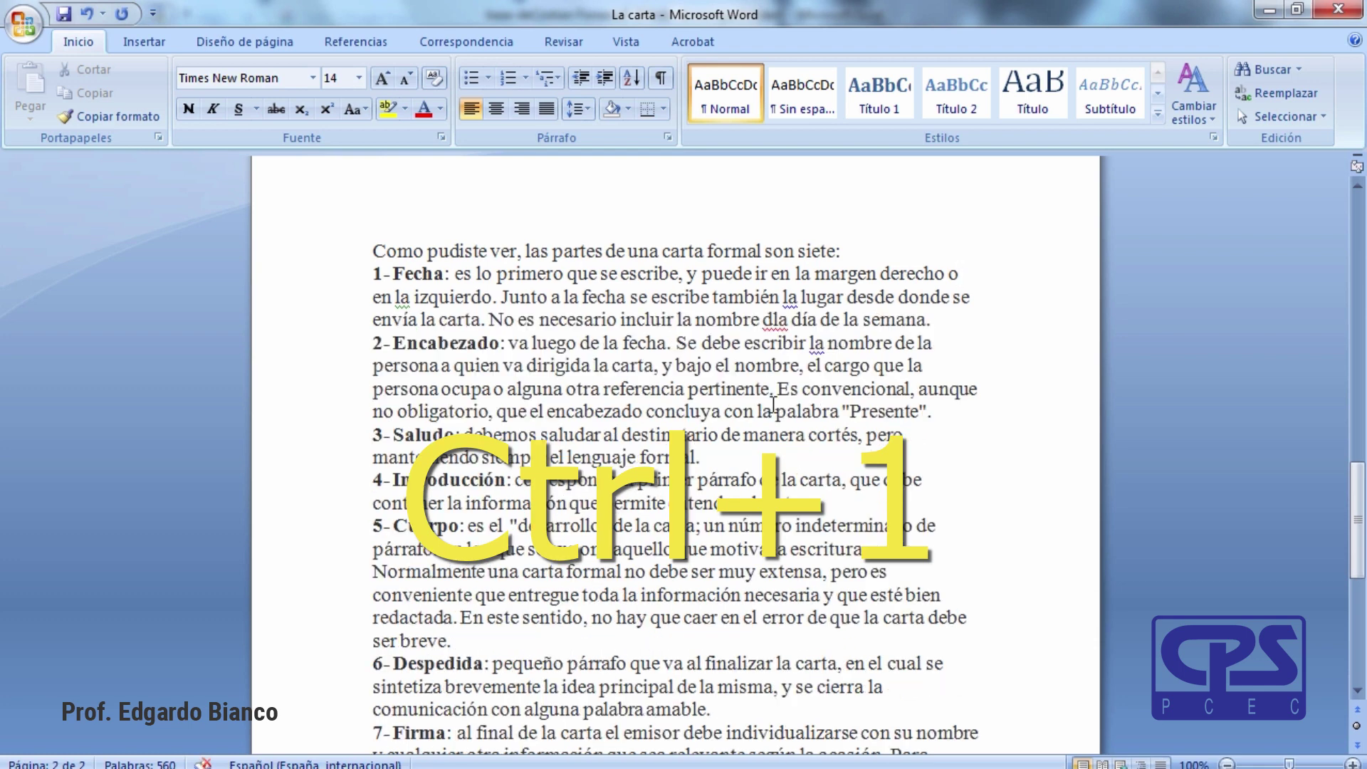
Double-space the Encabezado paragraph and start a new line after the Fecha paragraph.
left_click(667, 417)
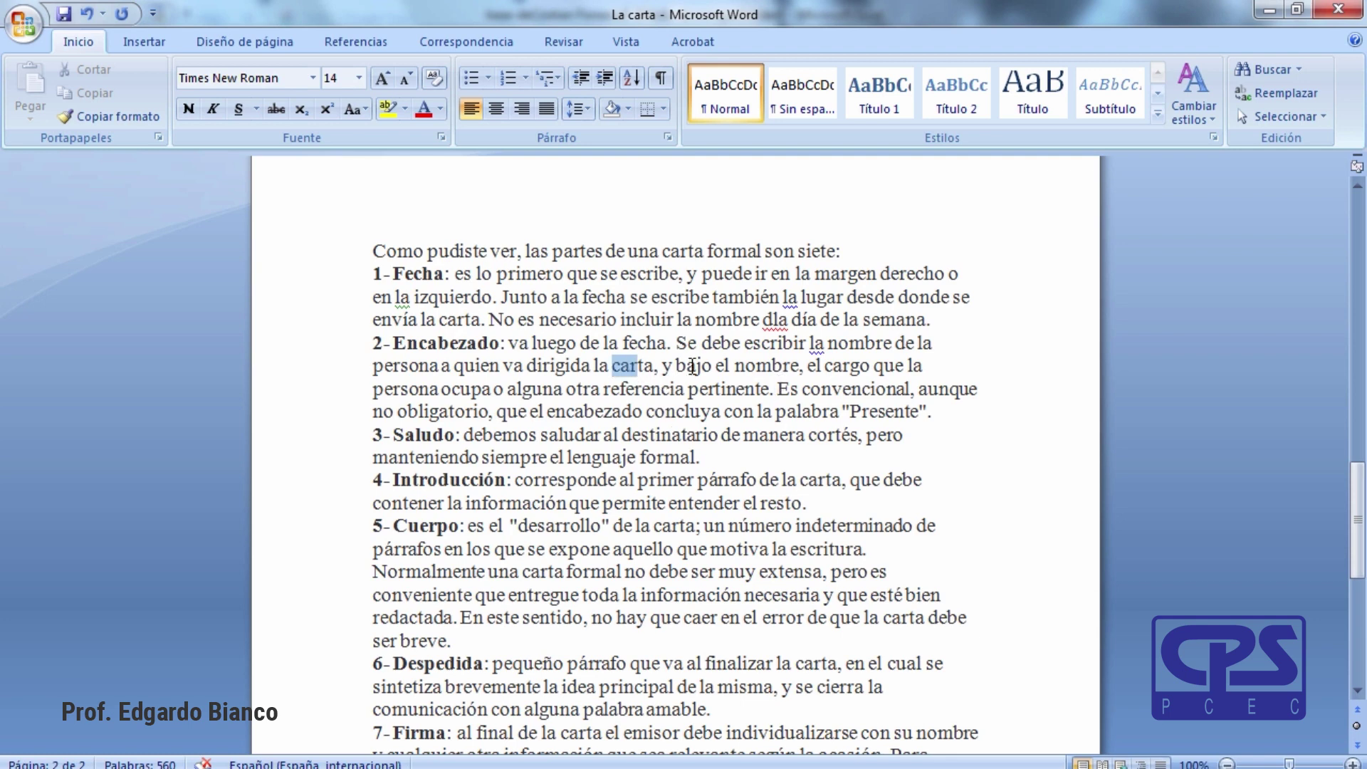
left_click_drag(619, 366, 787, 412)
left_click(722, 389)
left_click(663, 366)
key("ctrl+2")
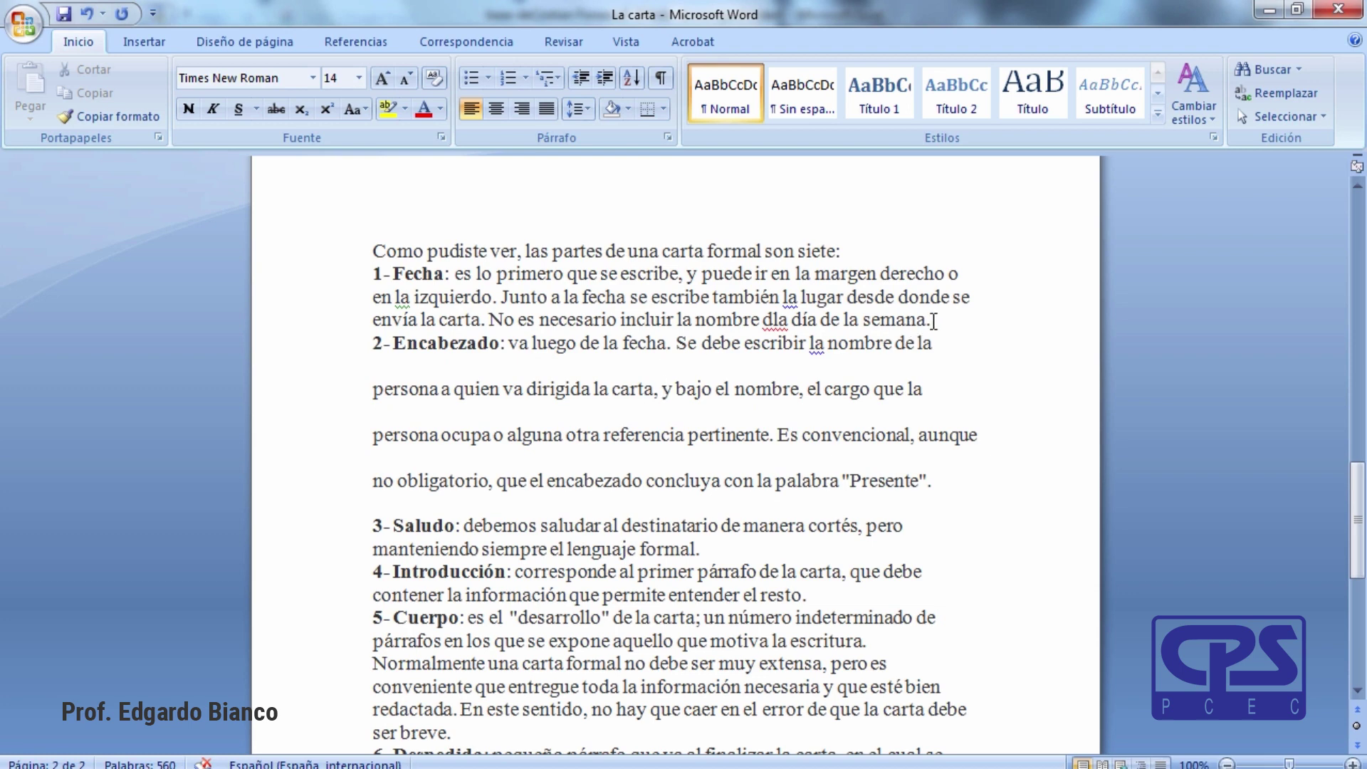
left_click(934, 321)
key("Return")
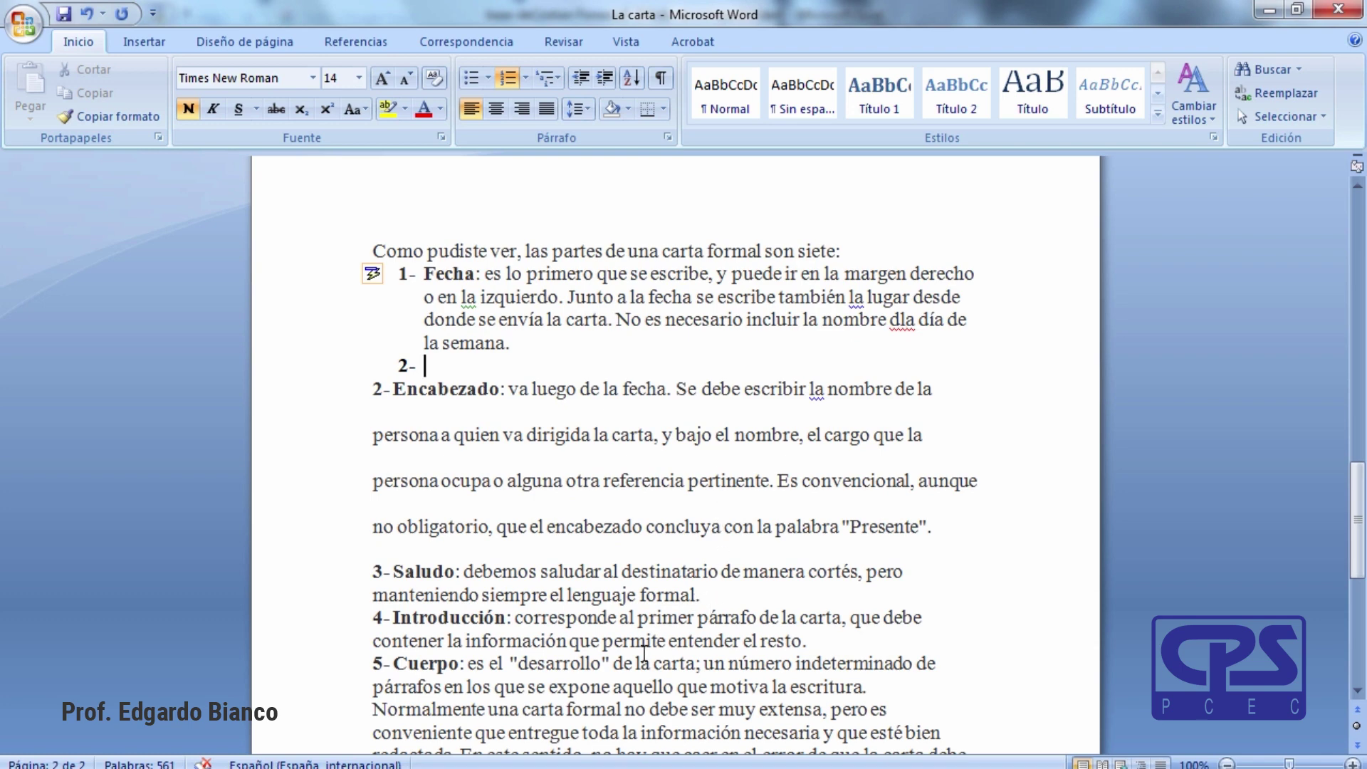
Apply Ctrl+2 double spacing to the Introducción and Despedida paragraphs of La carta.
scroll(655, 612, "down", 2)
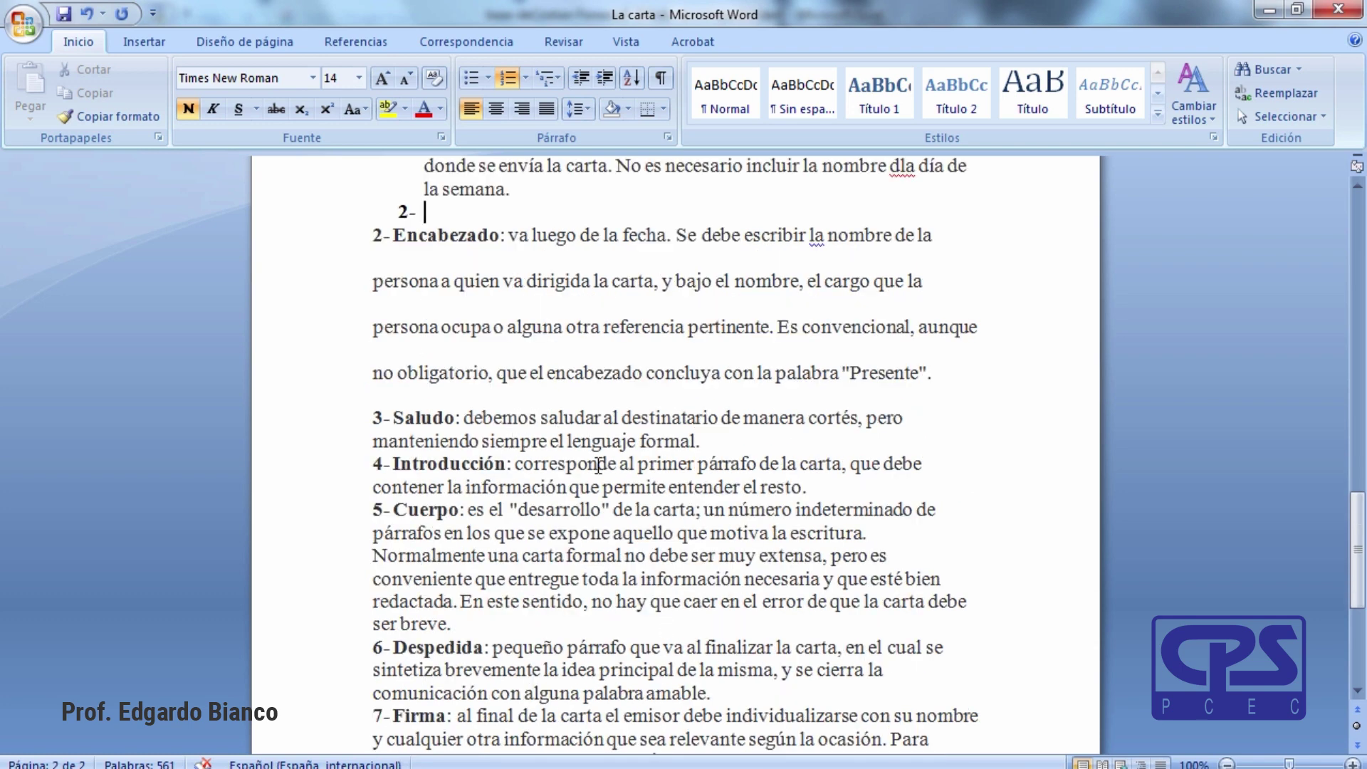
left_click(602, 489)
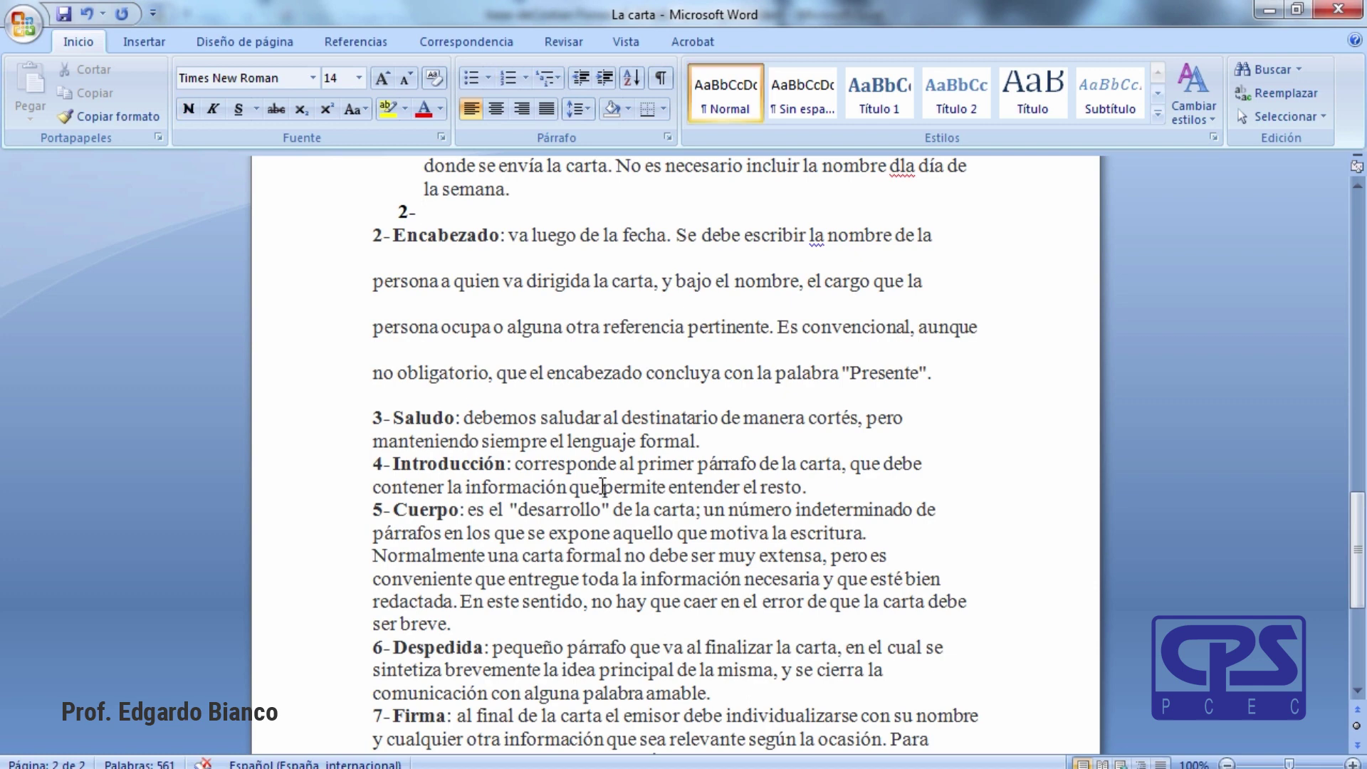
key("ctrl+2")
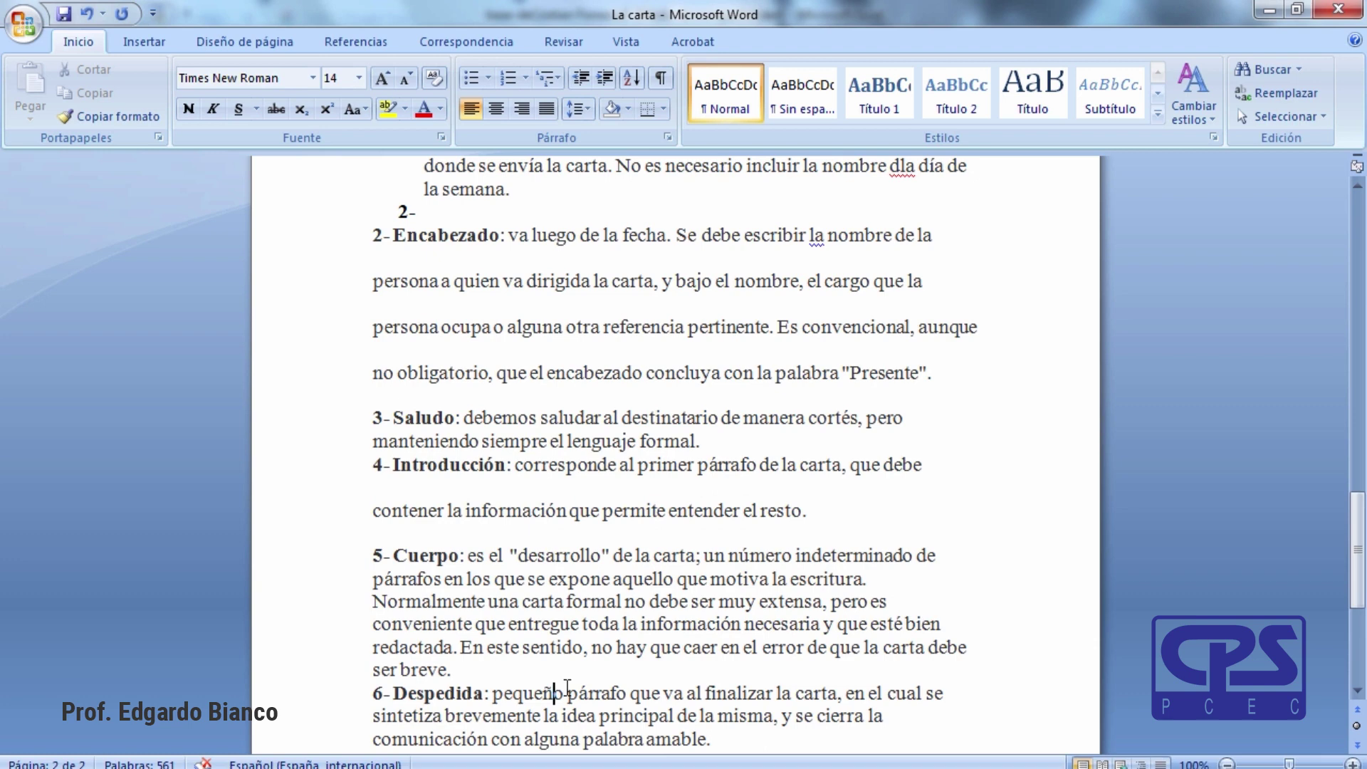
key("ctrl+2")
scroll(812, 586, "down", 1)
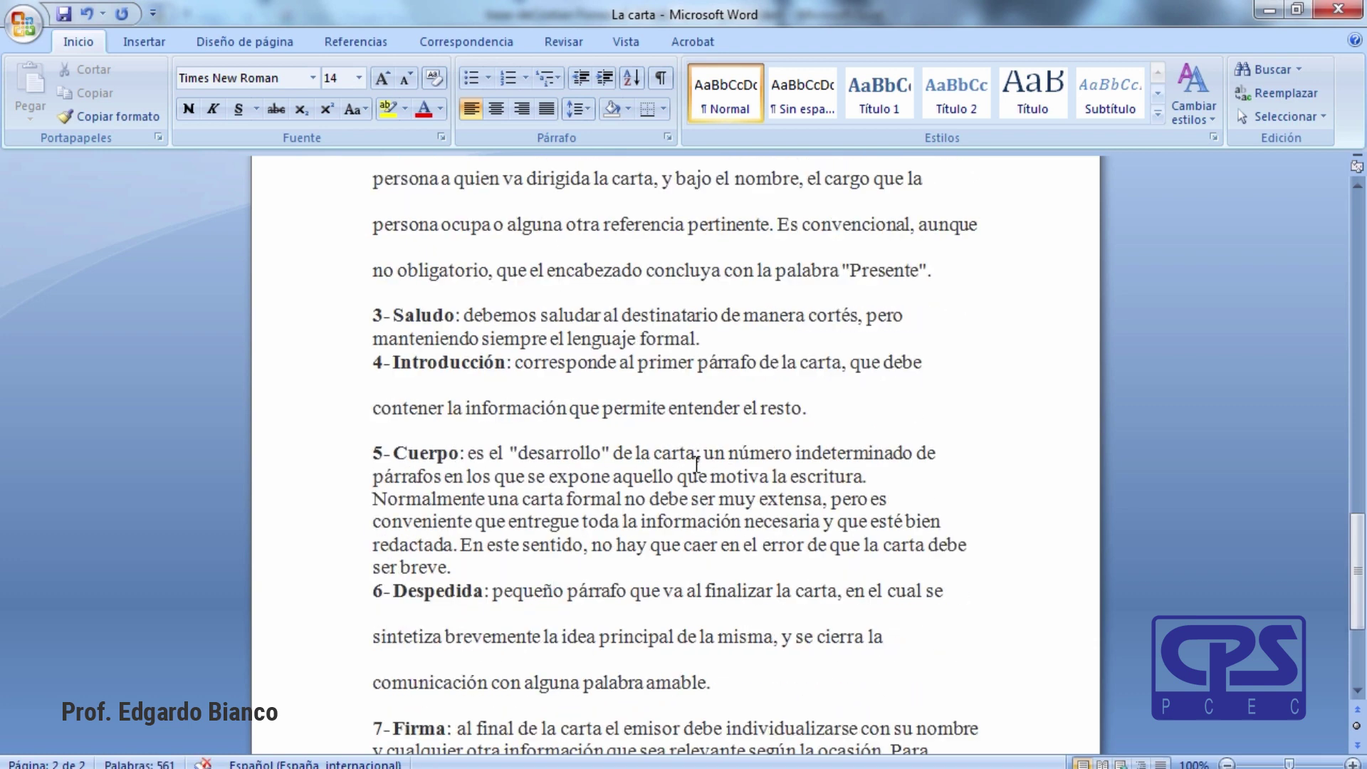
scroll(627, 599, "down", 1)
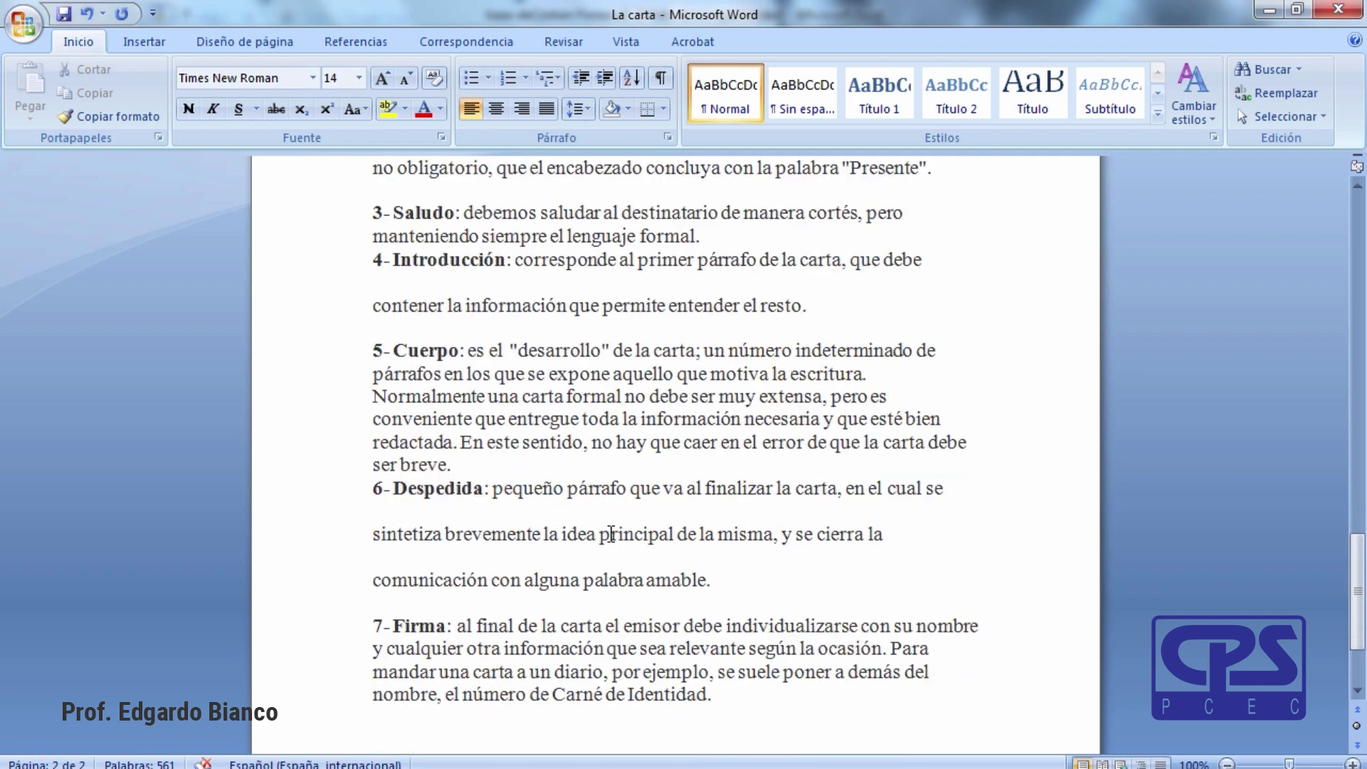
scroll(725, 558, "up", 4)
scroll(725, 558, "up", 1)
scroll(725, 558, "up", 1)
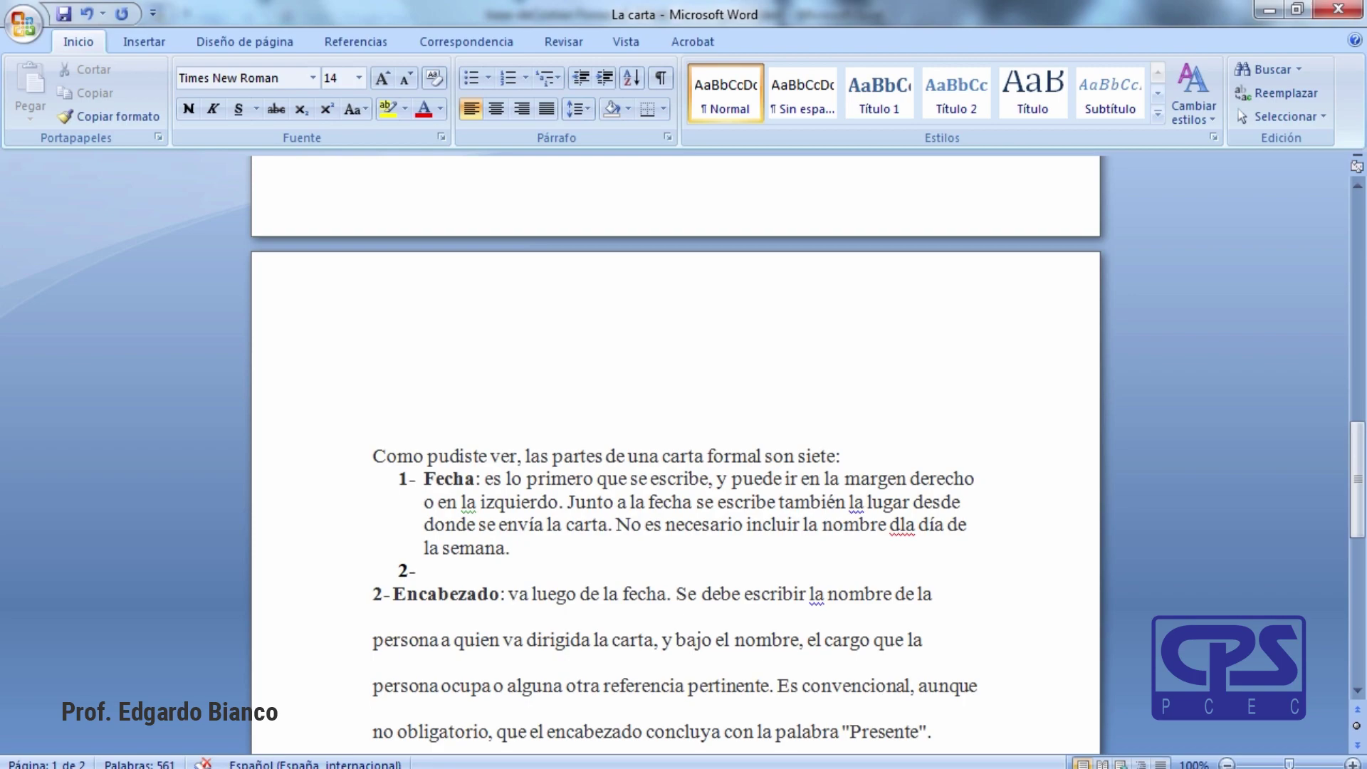
Switch to Chrome, close the Foto - Google Fotos tab, and open a new browser window.
left_click(339, 618)
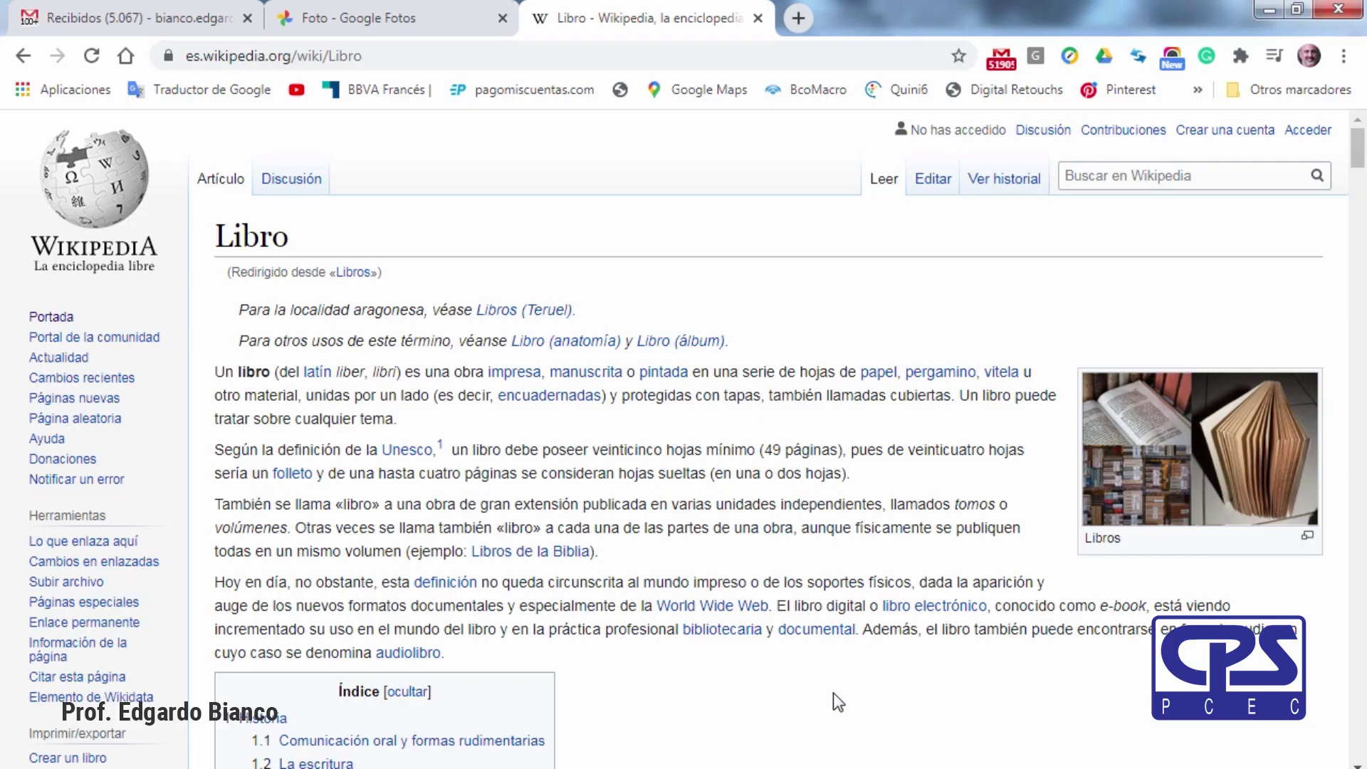
left_click(503, 19)
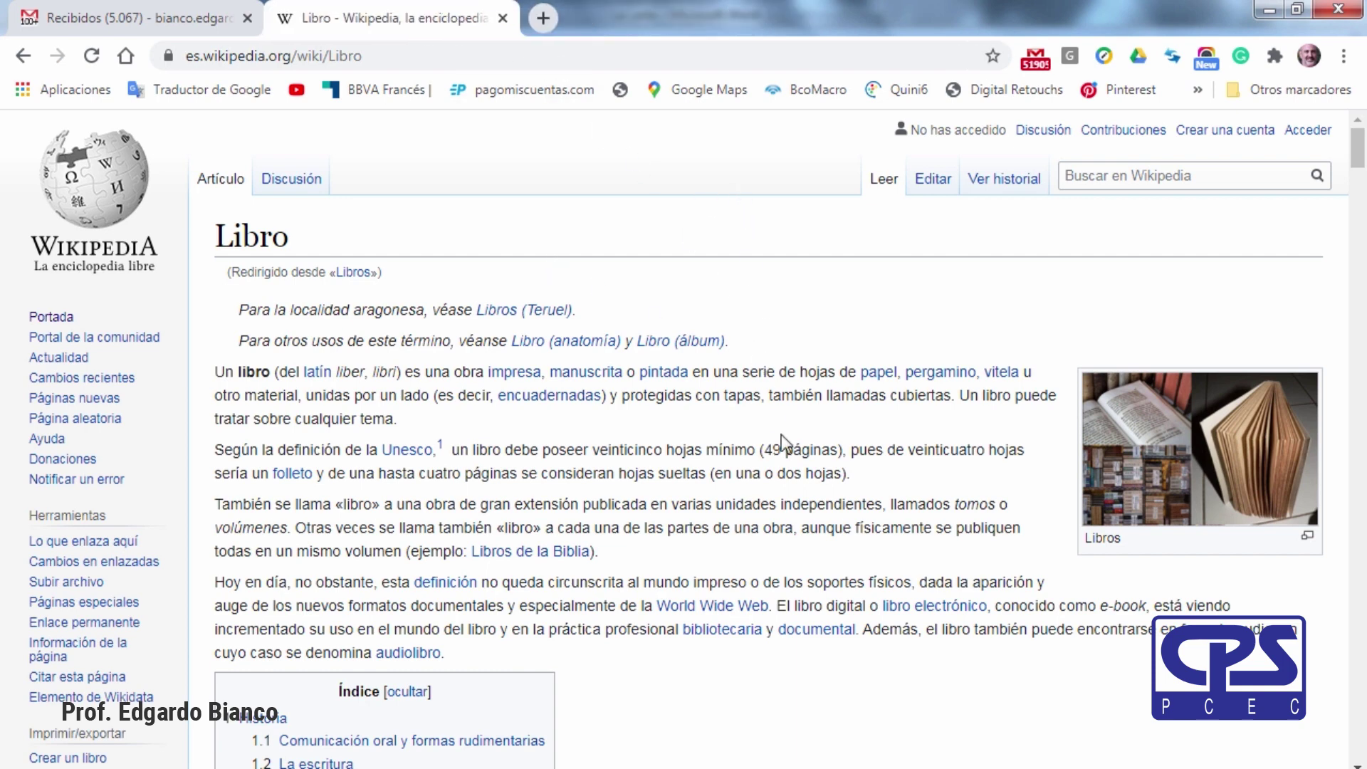
key("ctrl+n")
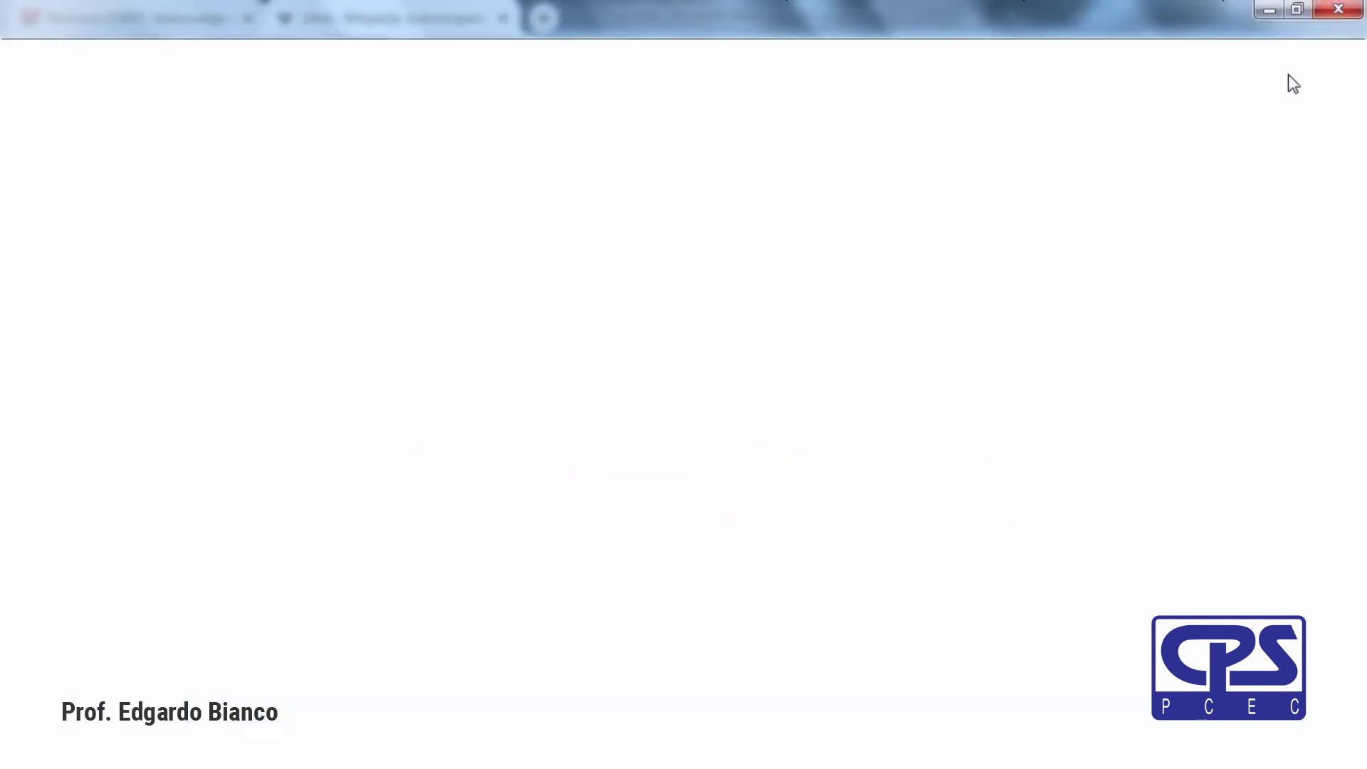
key("ctrl+w")
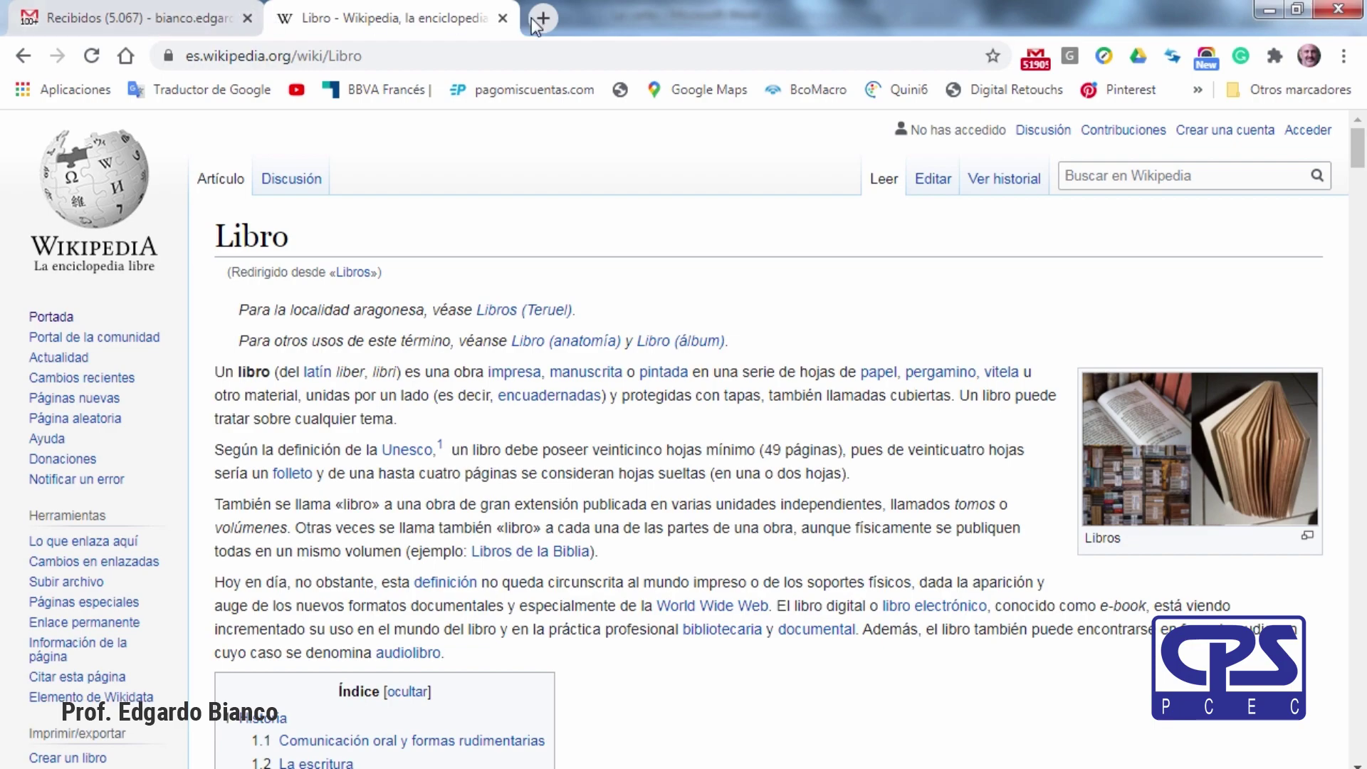
key("ctrl+n")
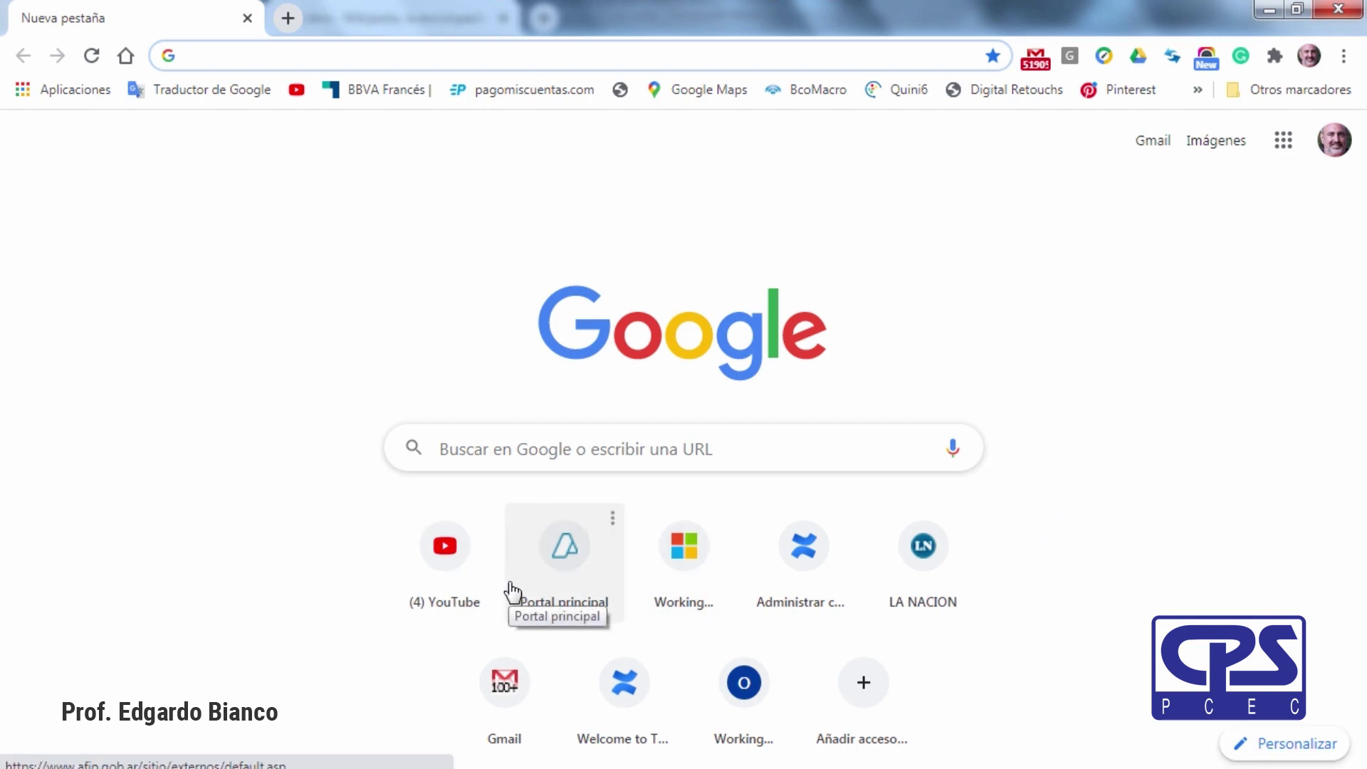
Switch to the VistA Extensions Hub window, open two blank tabs, then close them.
key("super+Tab")
key("super+Tab")
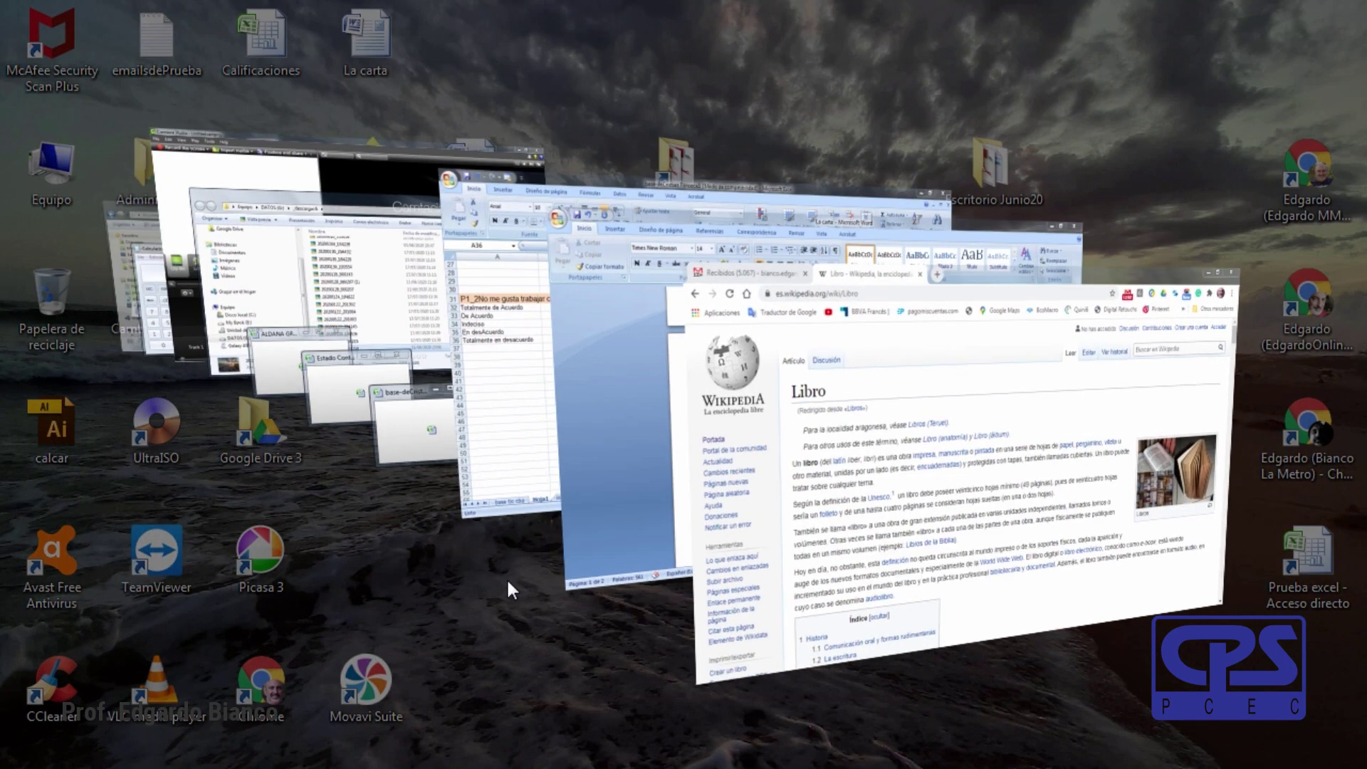
key("super+Tab")
key("super+Tab")
key("super+Tab")
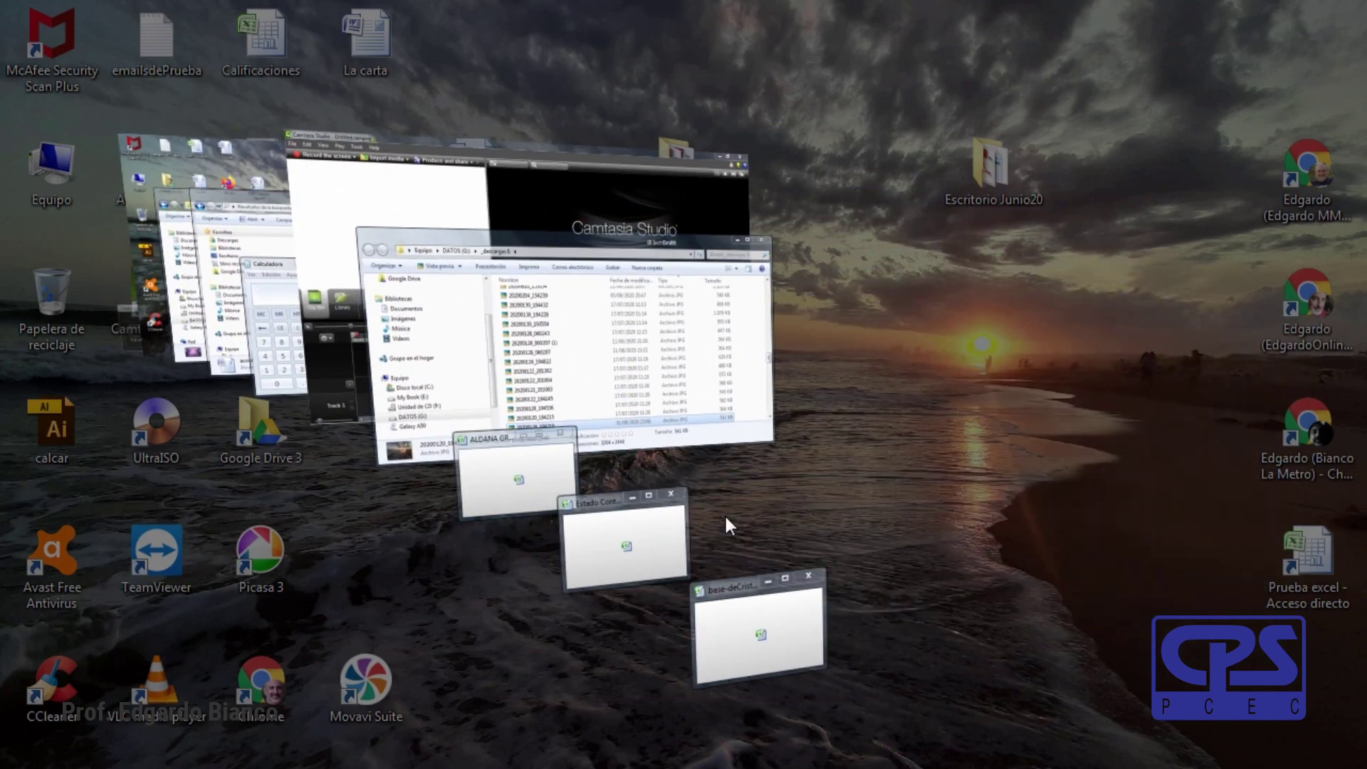
key("Escape")
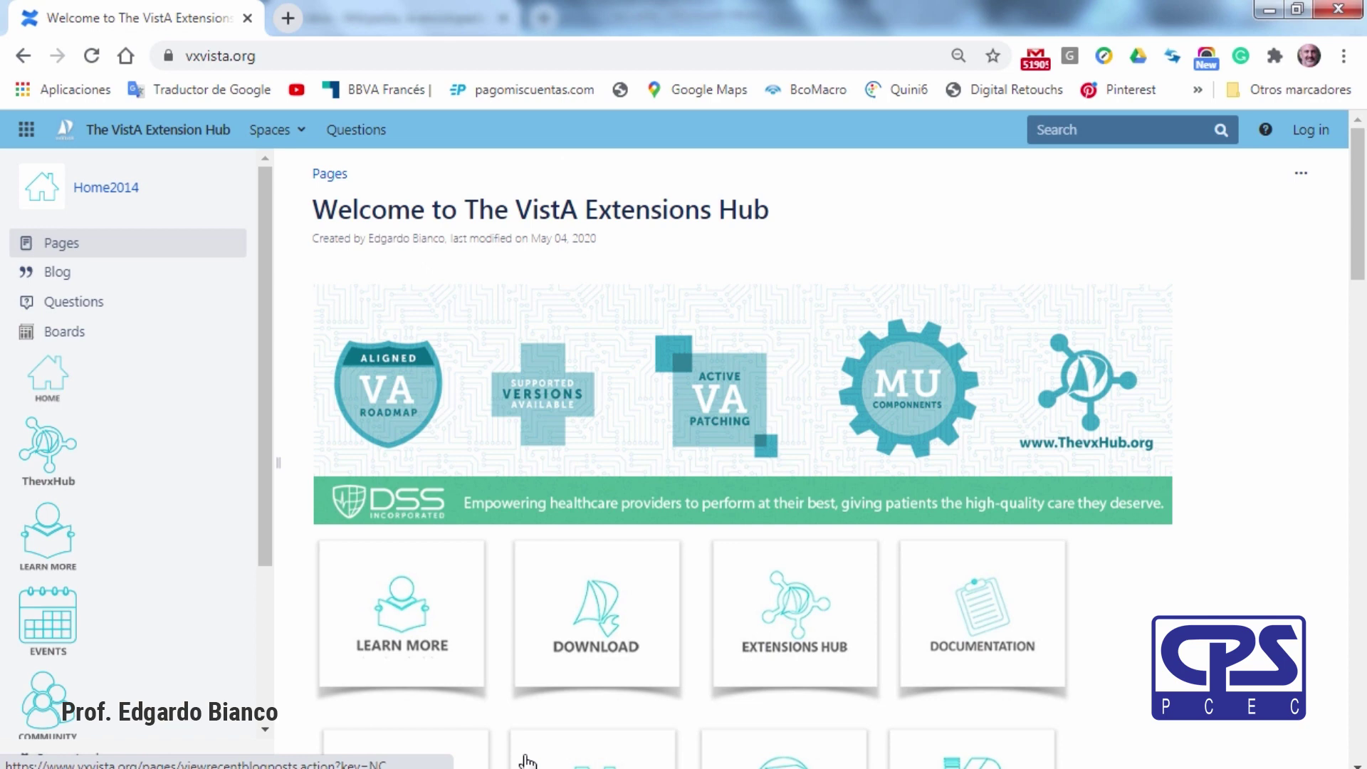
key("ctrl+t")
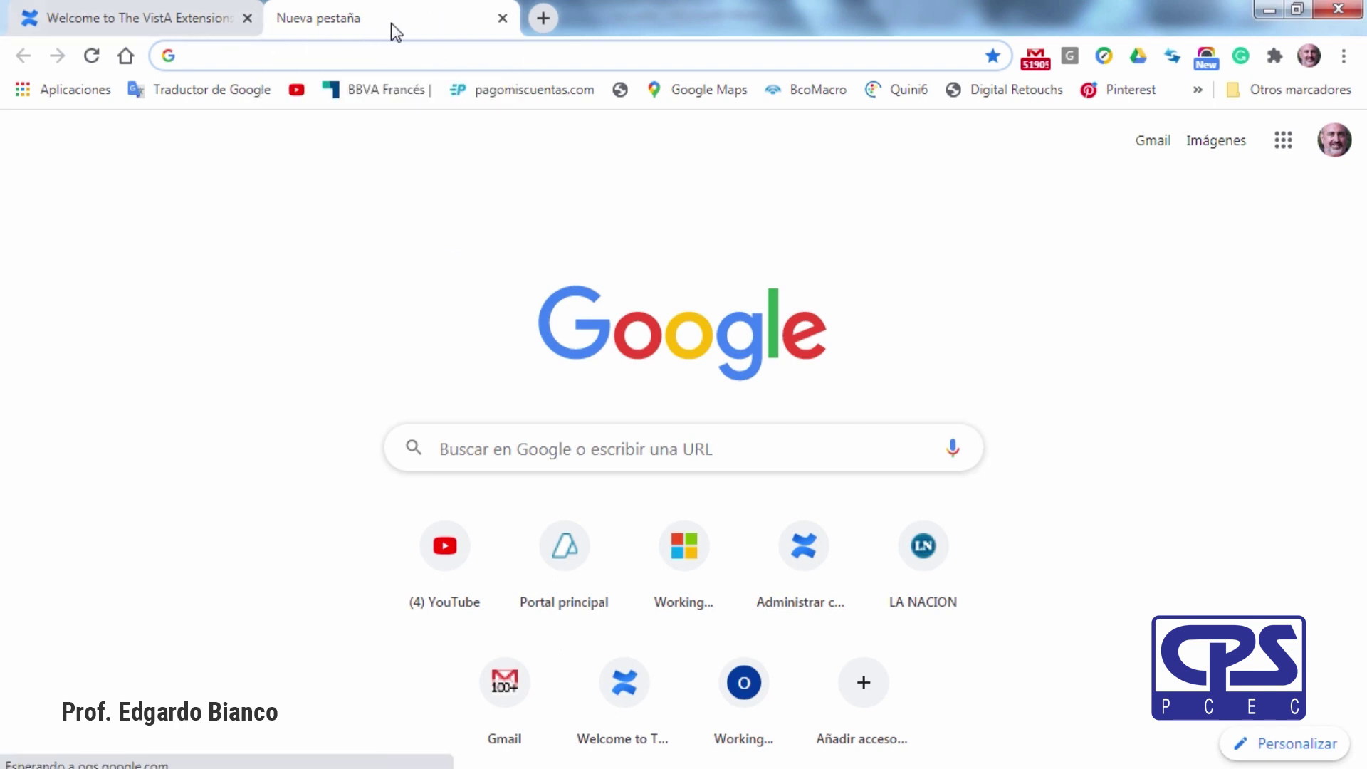
key("ctrl+t")
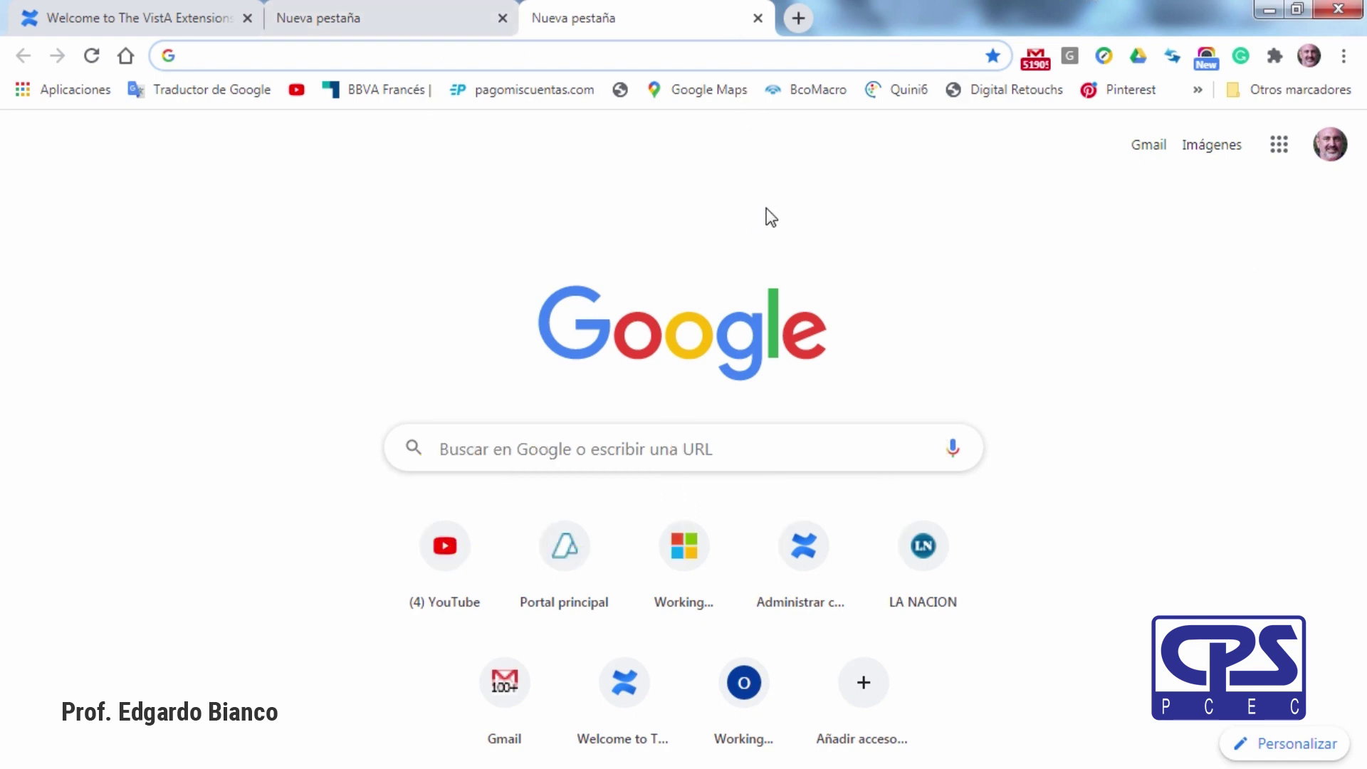
key("ctrl+j")
left_click(502, 17)
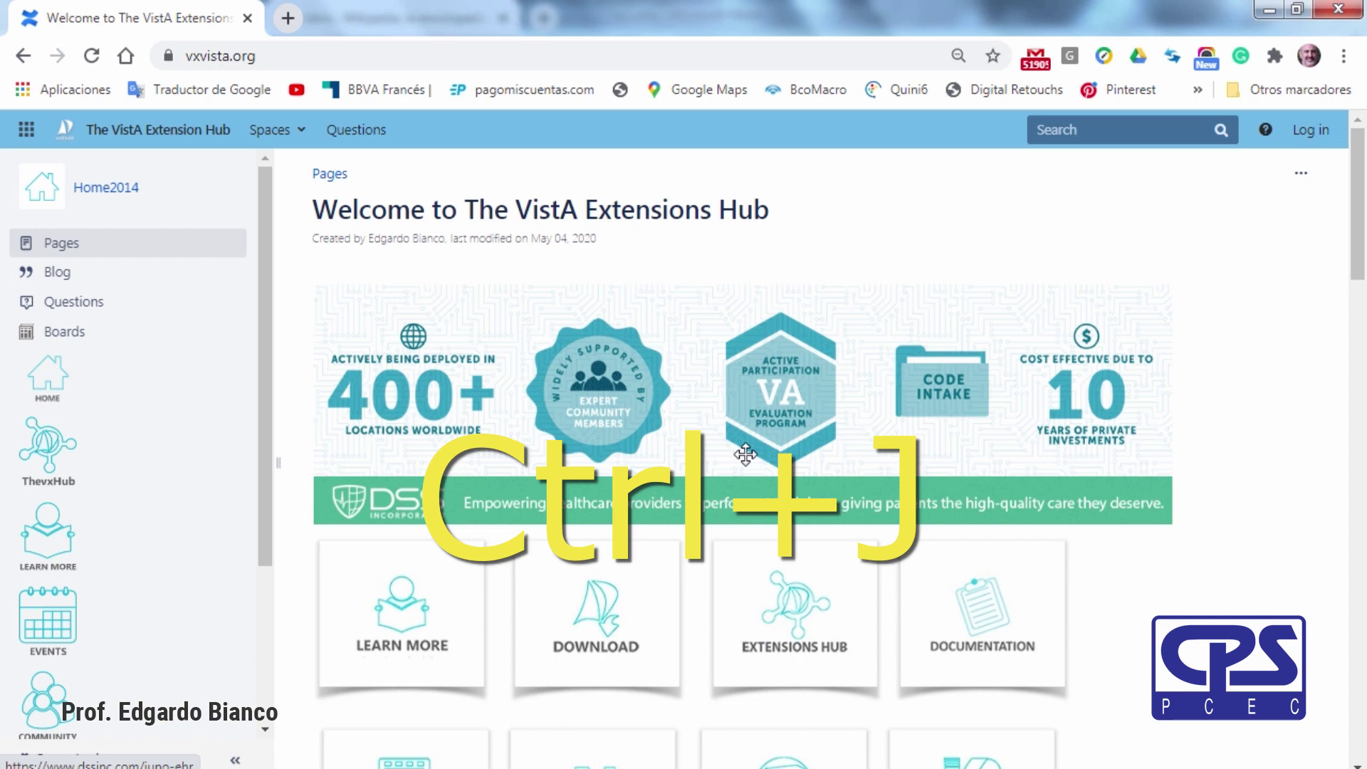
Show 20200120_194210.jpg in its folder from Downloads, close that folder, then close the Downloads tab.
key("ctrl+j")
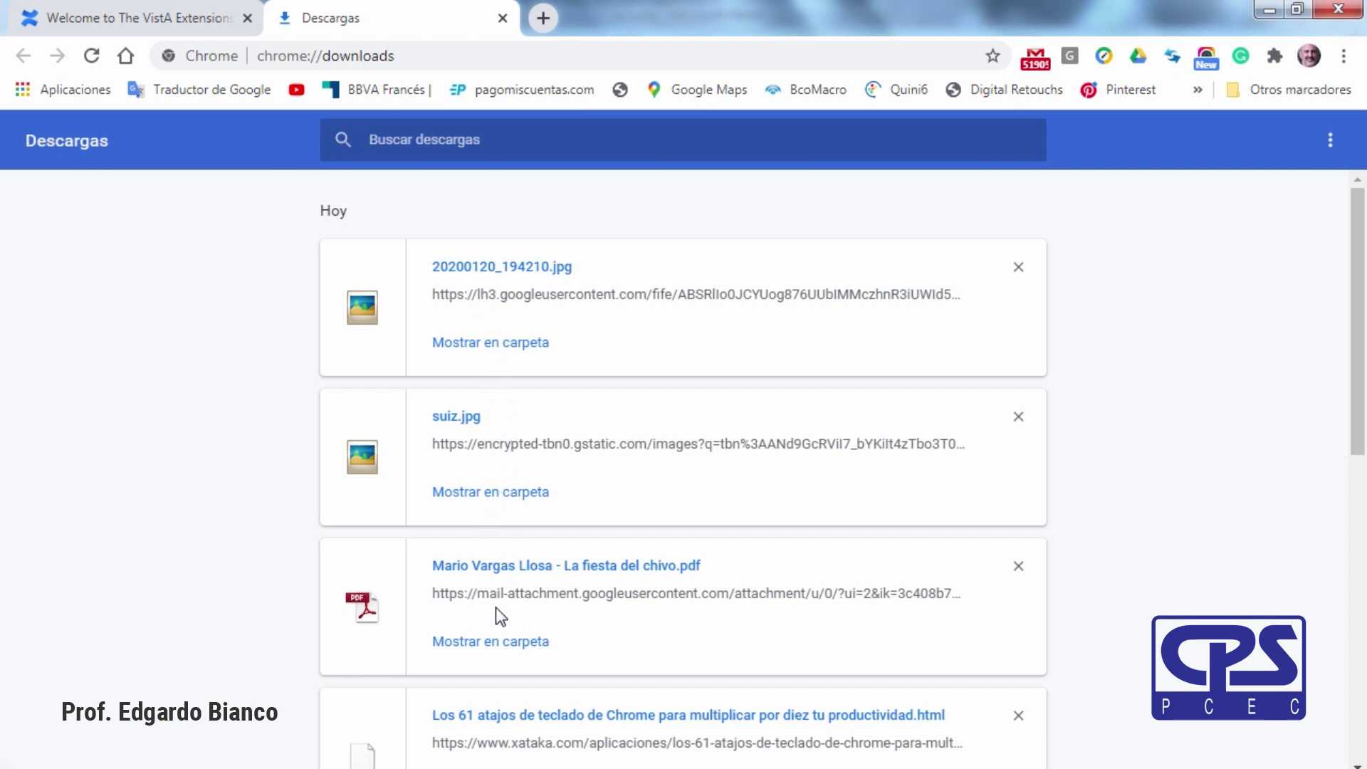
left_click(471, 349)
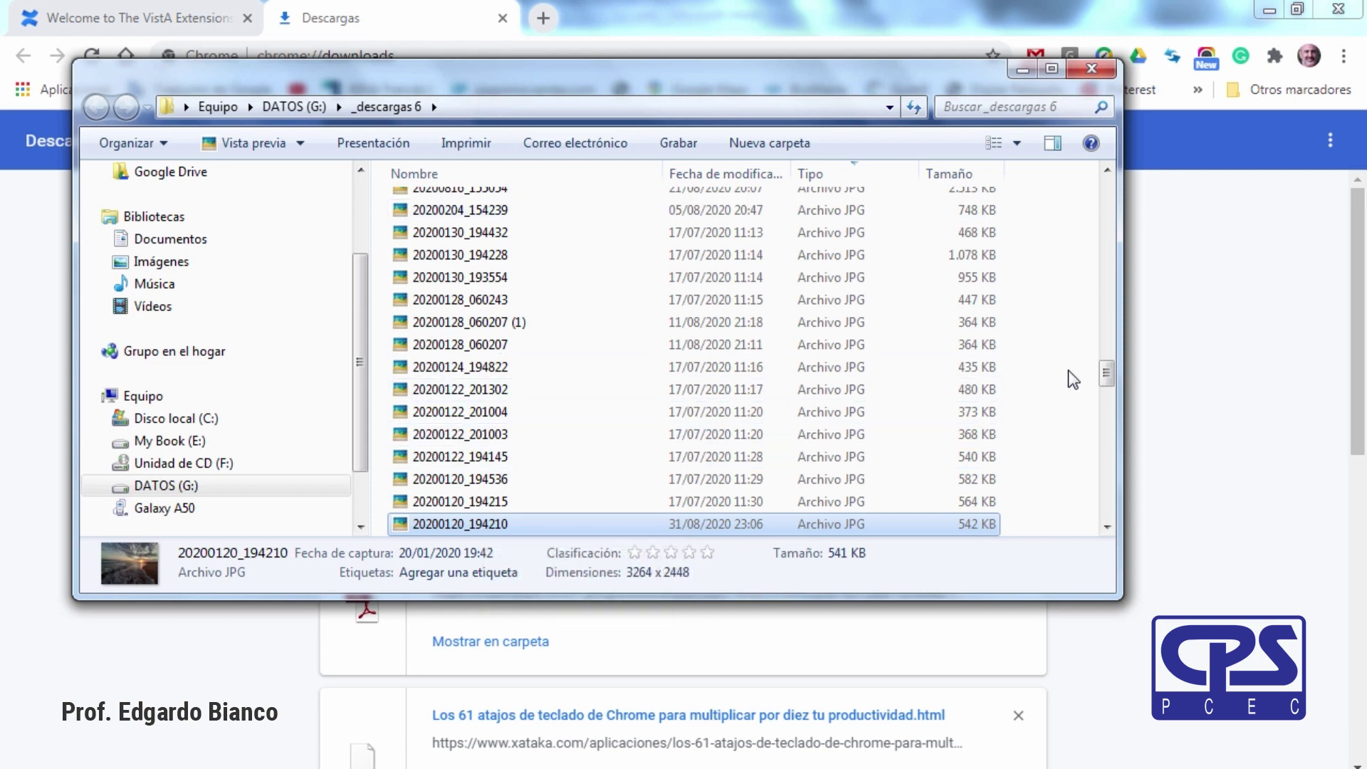
left_click_drag(1109, 379, 1104, 403)
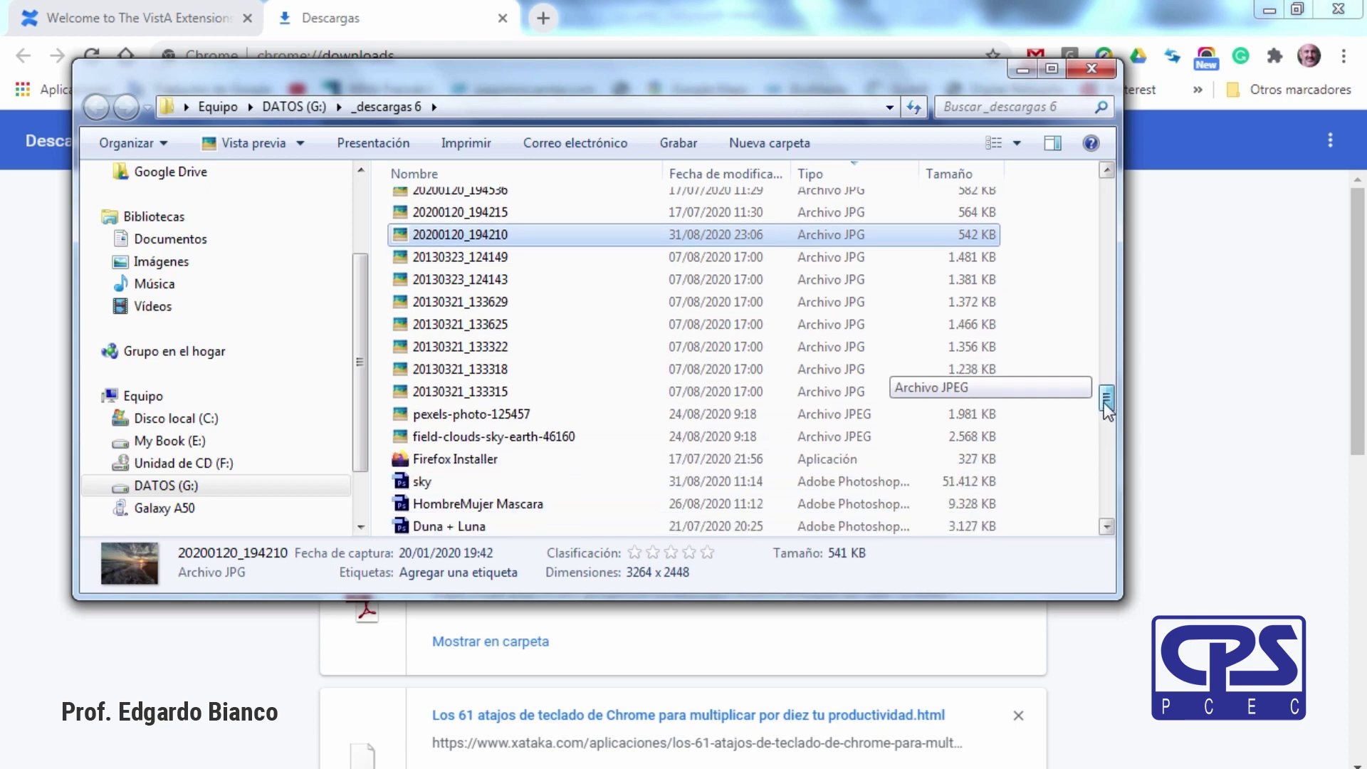
left_click_drag(1104, 403, 1105, 379)
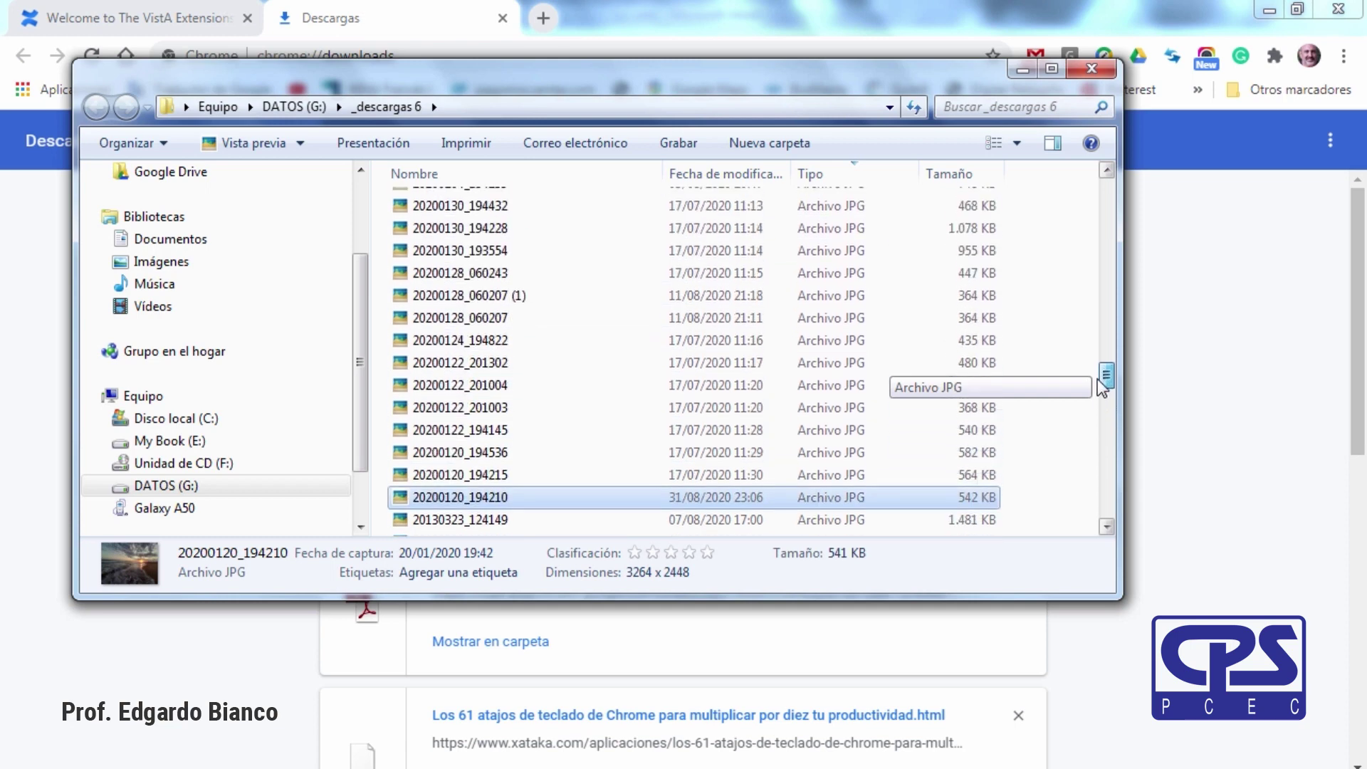
left_click_drag(765, 81, 892, 131)
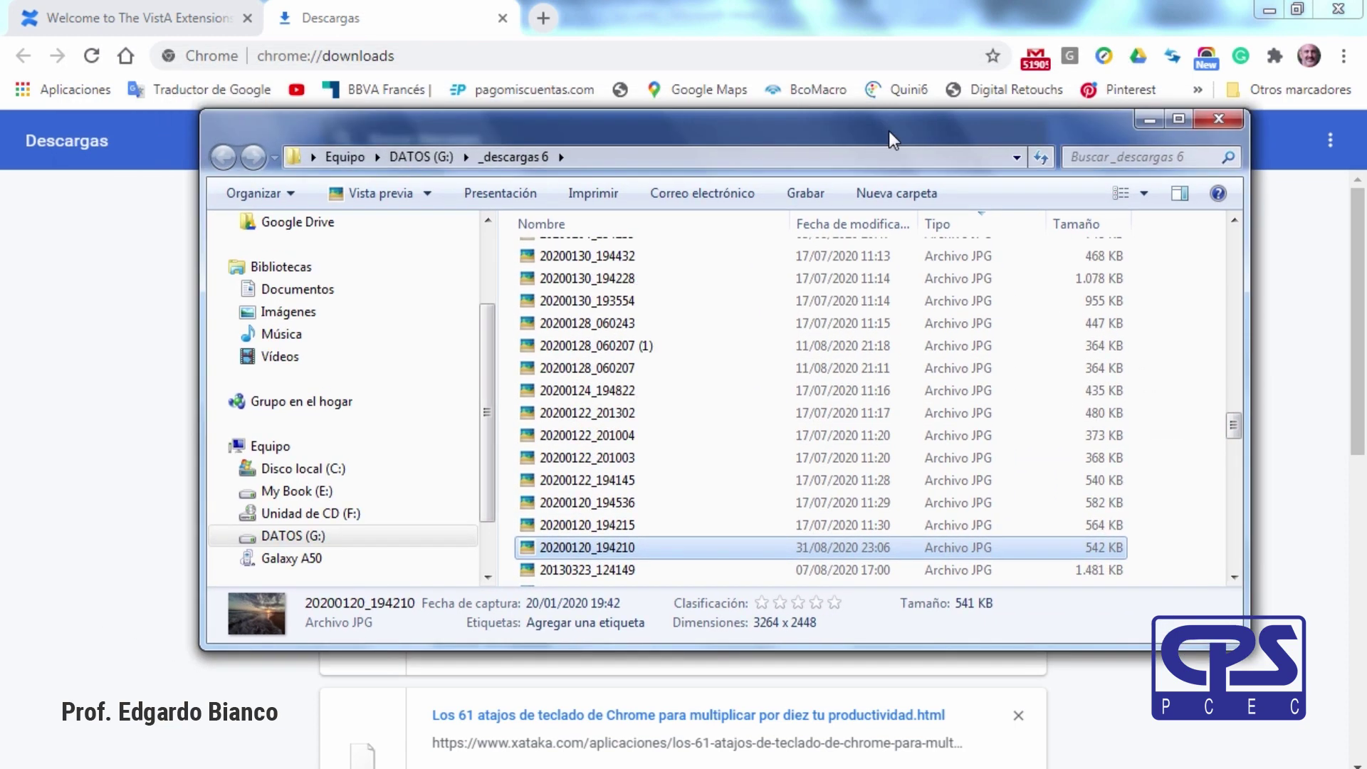
left_click(1218, 118)
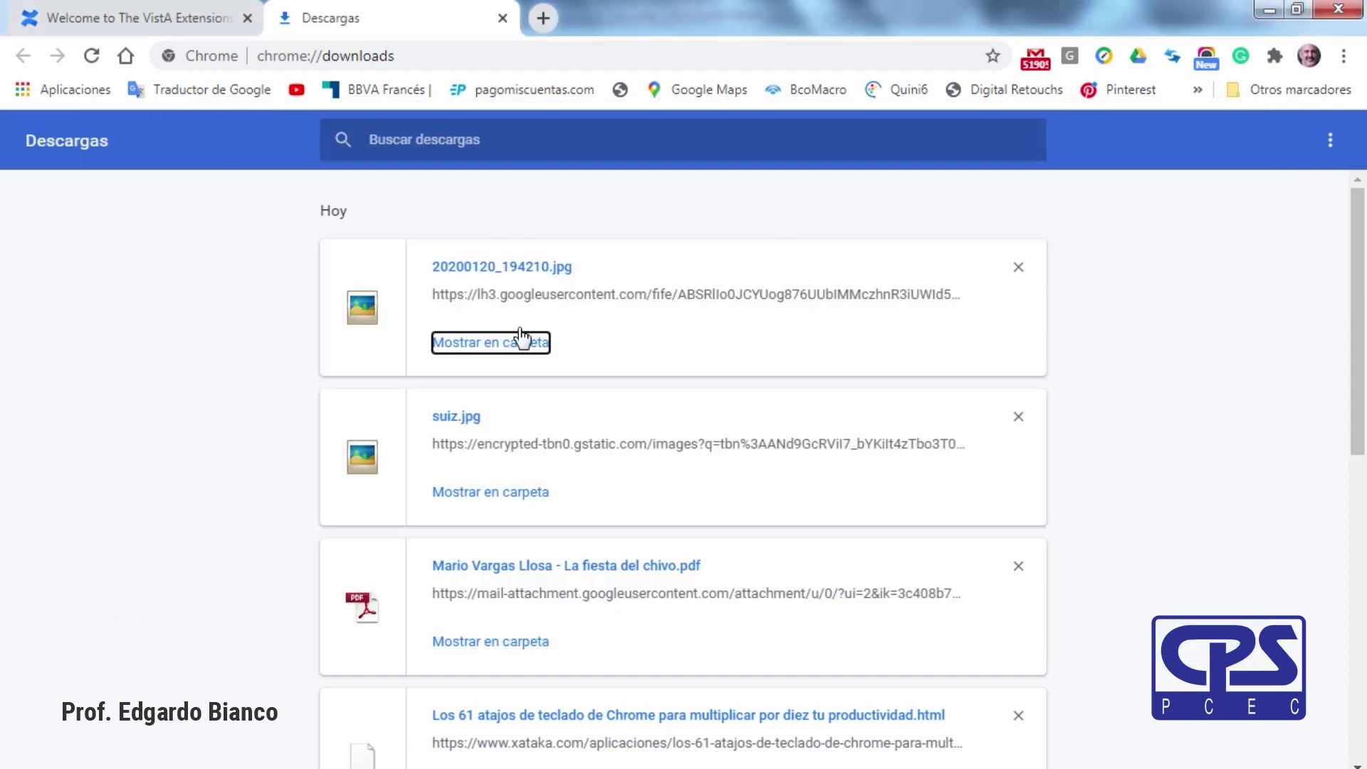
left_click(502, 18)
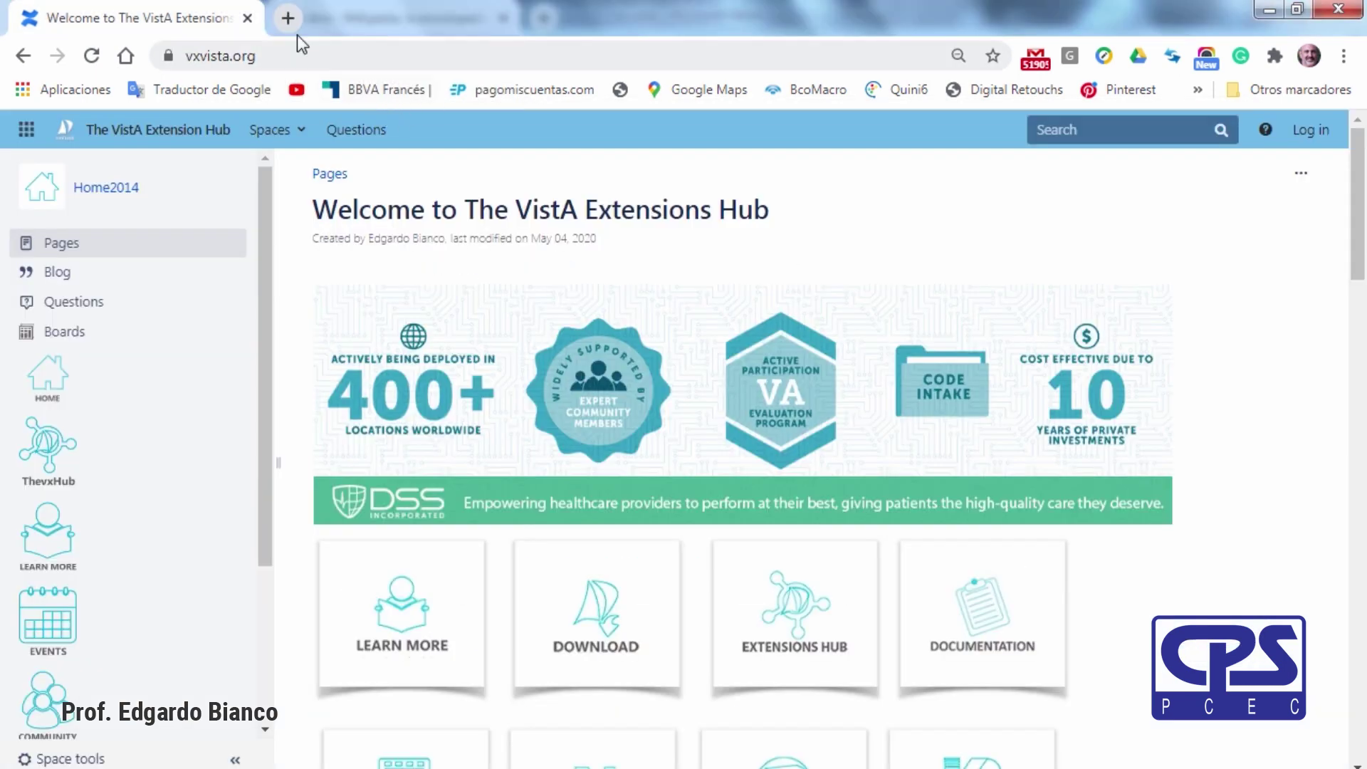
Open the downloads folder from the Downloads page's ⋮ menu, close it, then open Chrome's main menu.
key("ctrl+j")
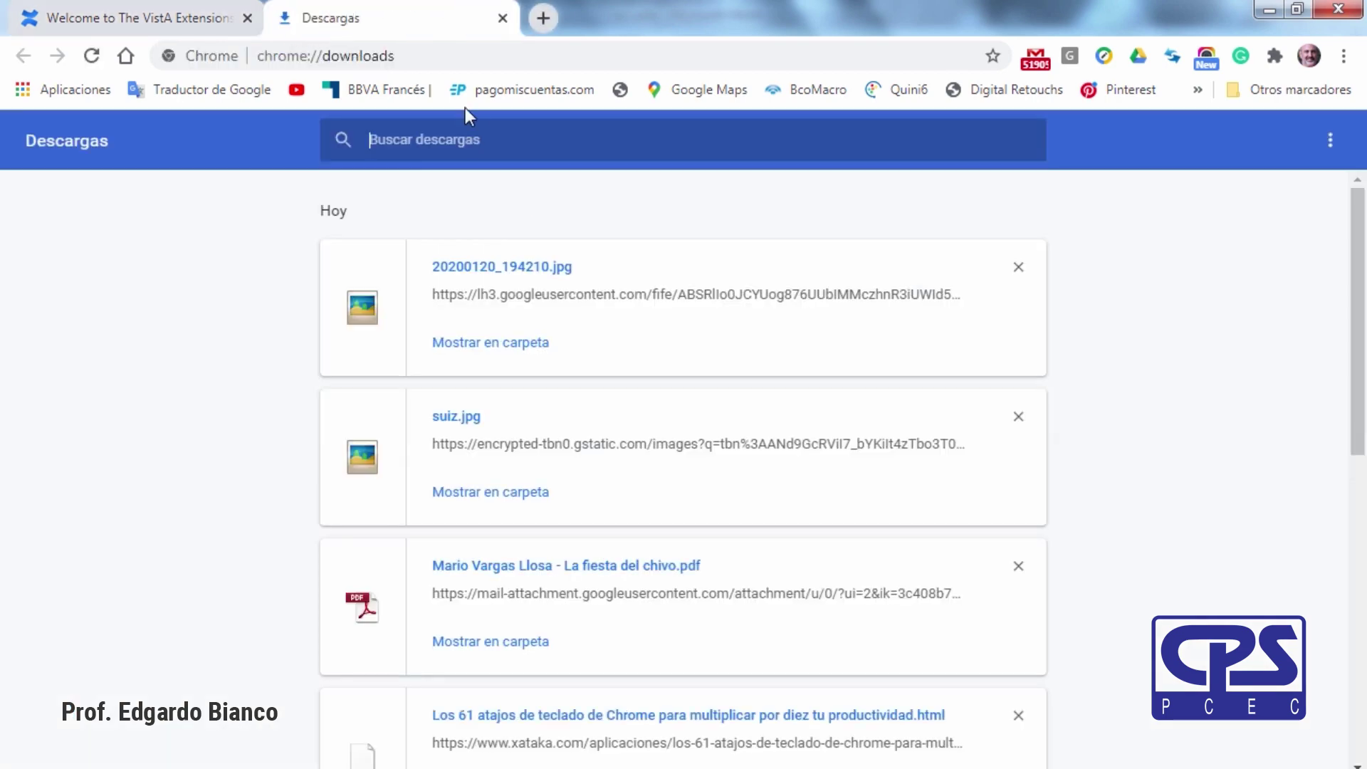
left_click(1330, 142)
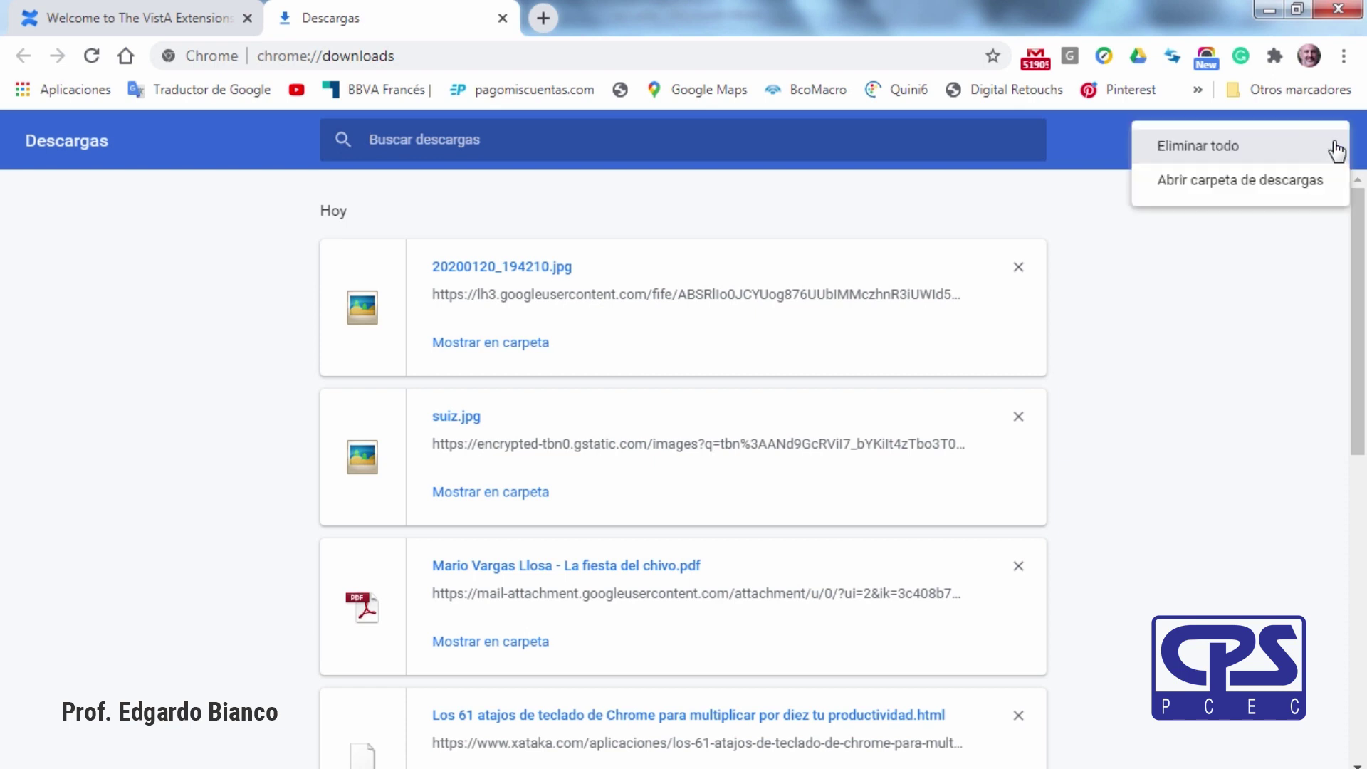
left_click(1243, 192)
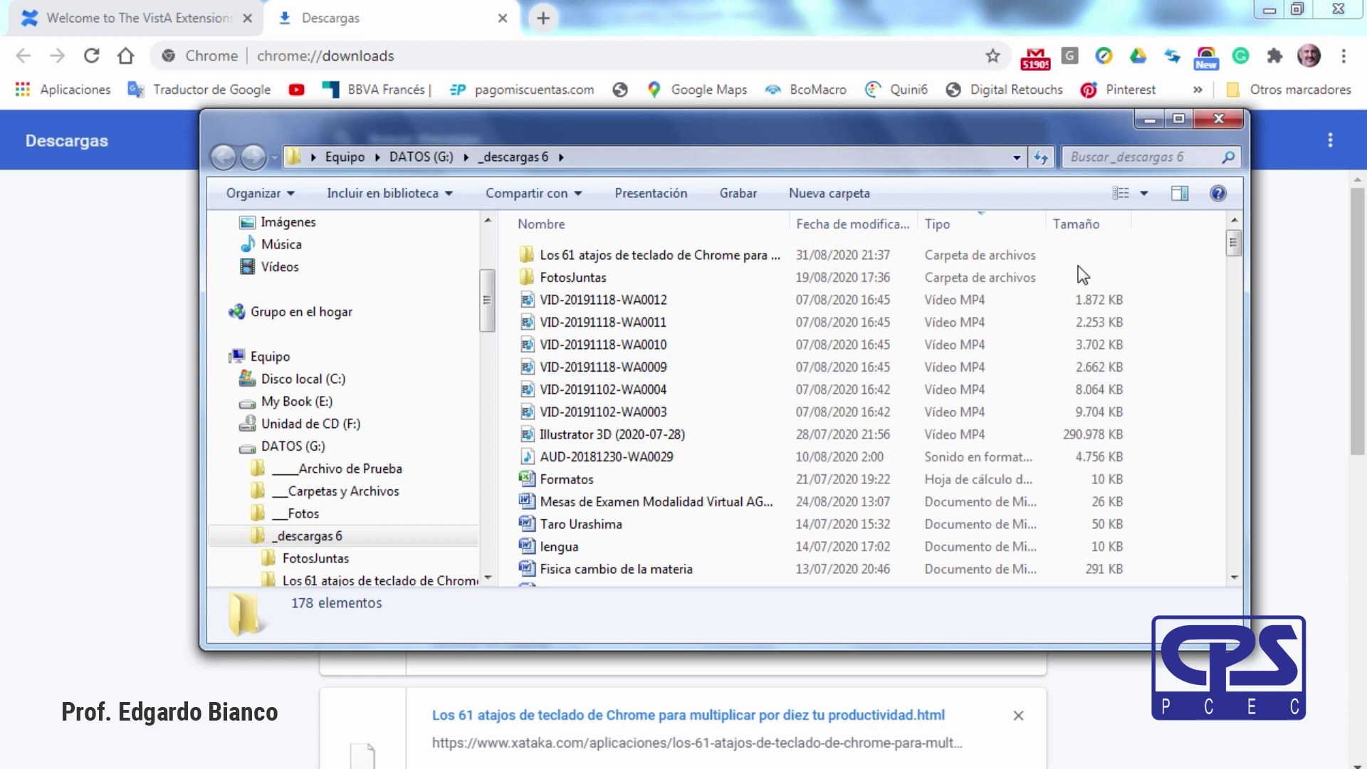
left_click(1218, 123)
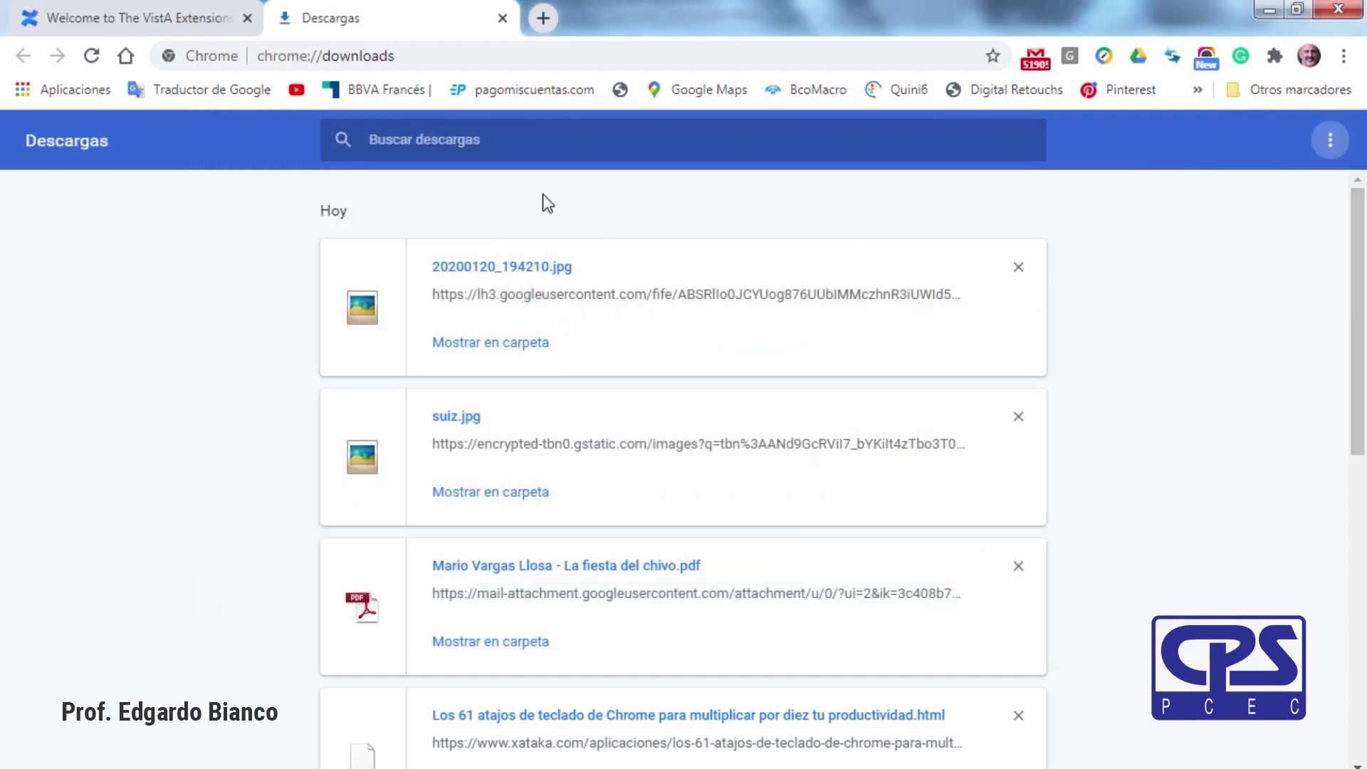
left_click(1344, 56)
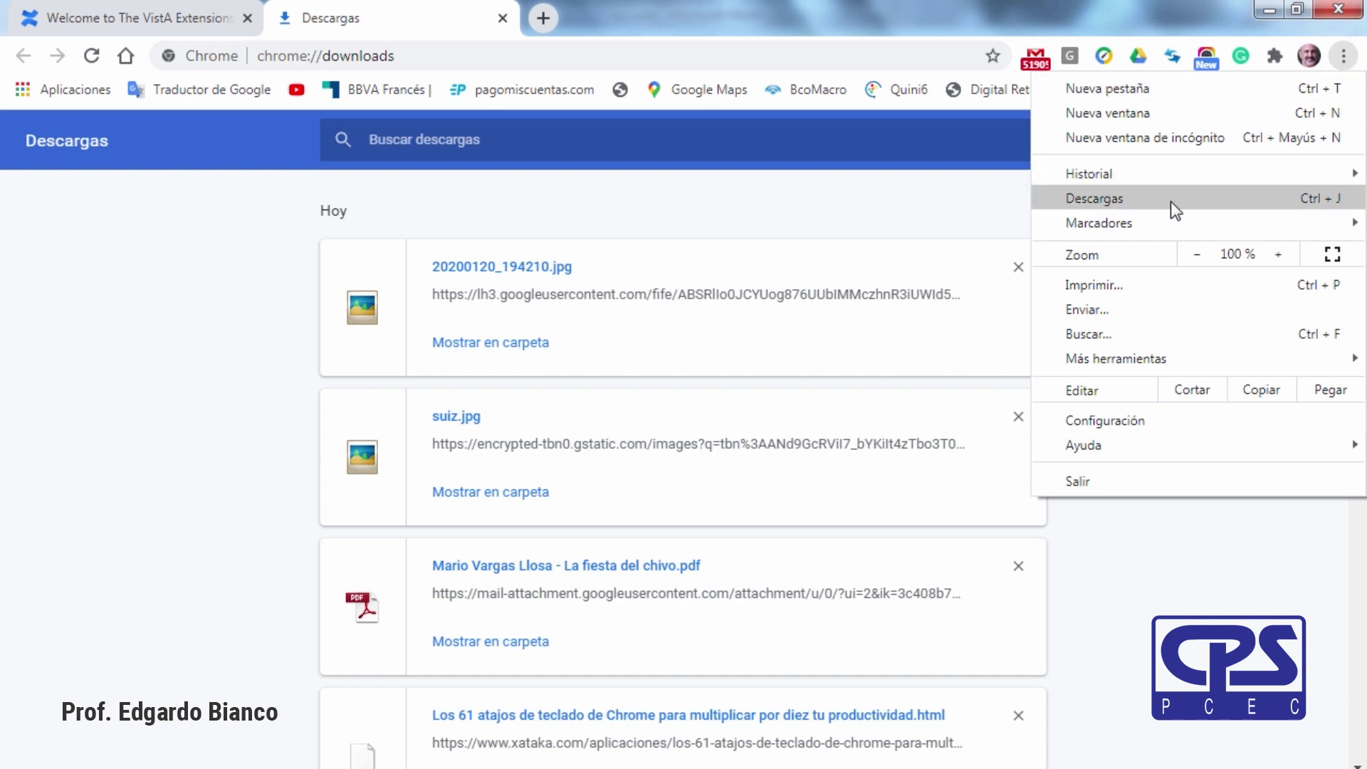
In Chrome's advanced settings, choose to change the downloads save location.
left_click(1156, 421)
scroll(647, 528, "down", 2)
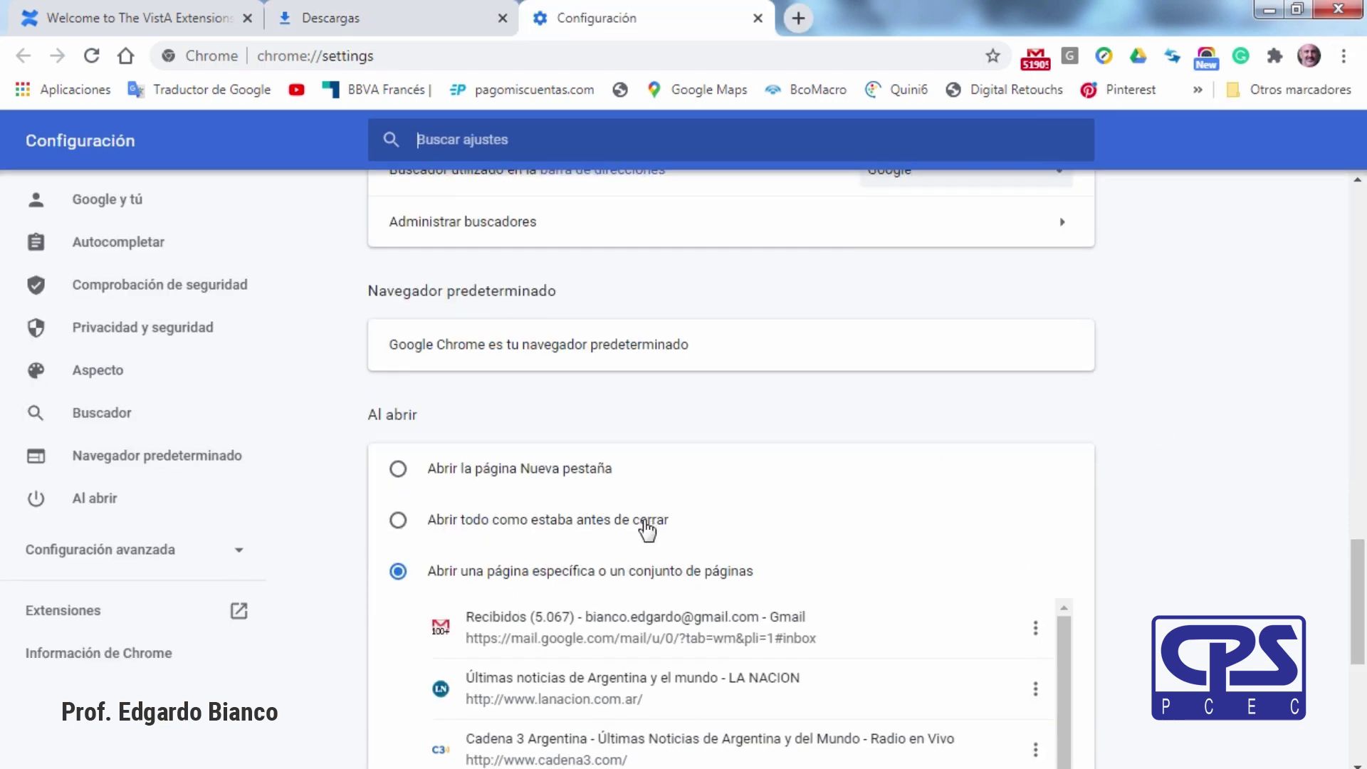
scroll(647, 528, "down", 4)
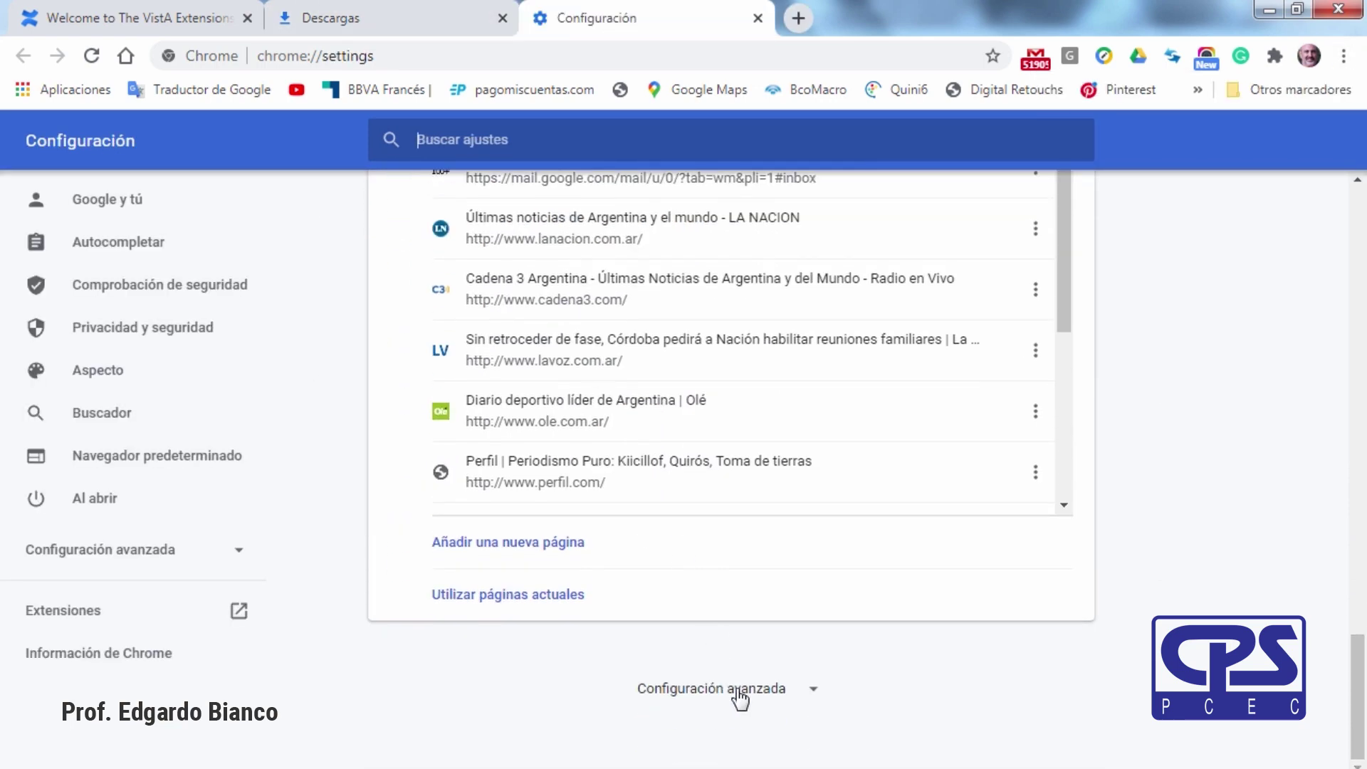
left_click(739, 689)
scroll(620, 532, "down", 1)
scroll(619, 532, "down", 3)
scroll(619, 541, "down", 3)
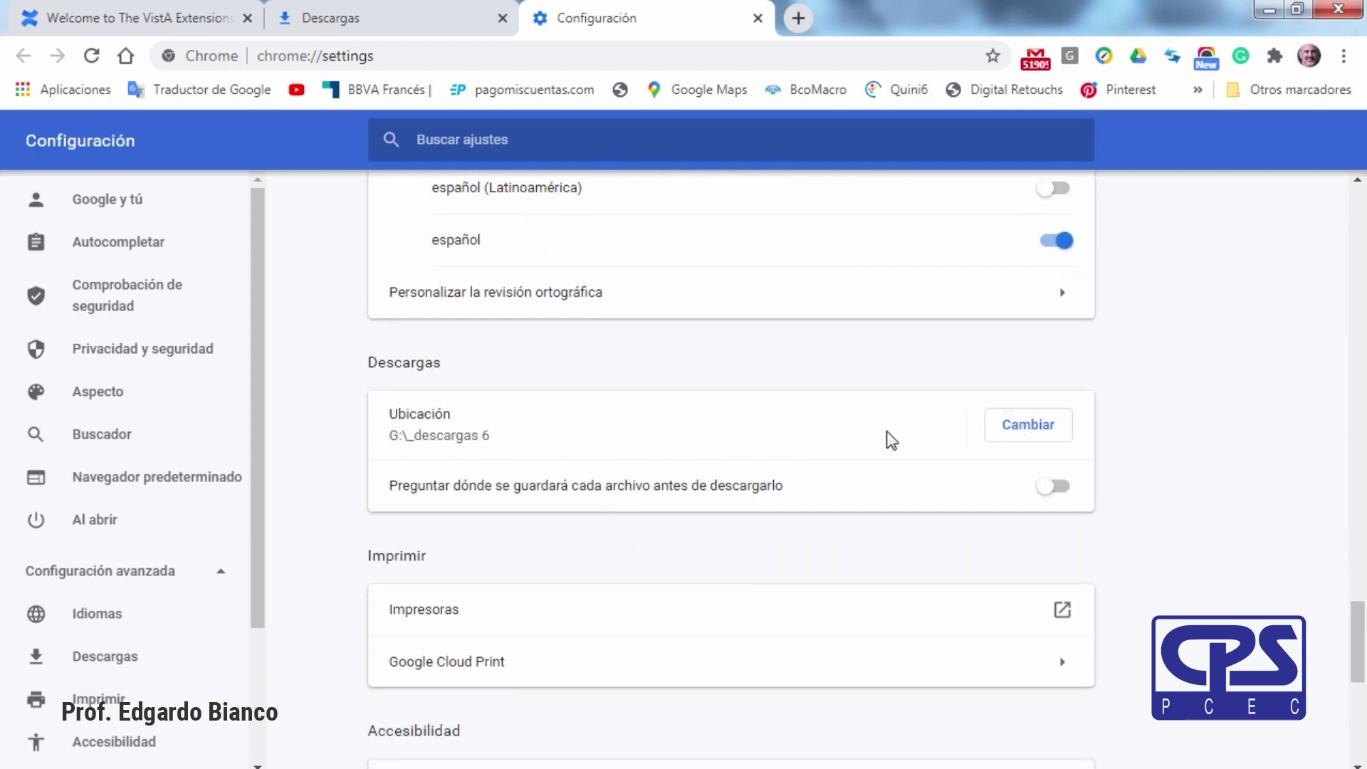
left_click(1004, 431)
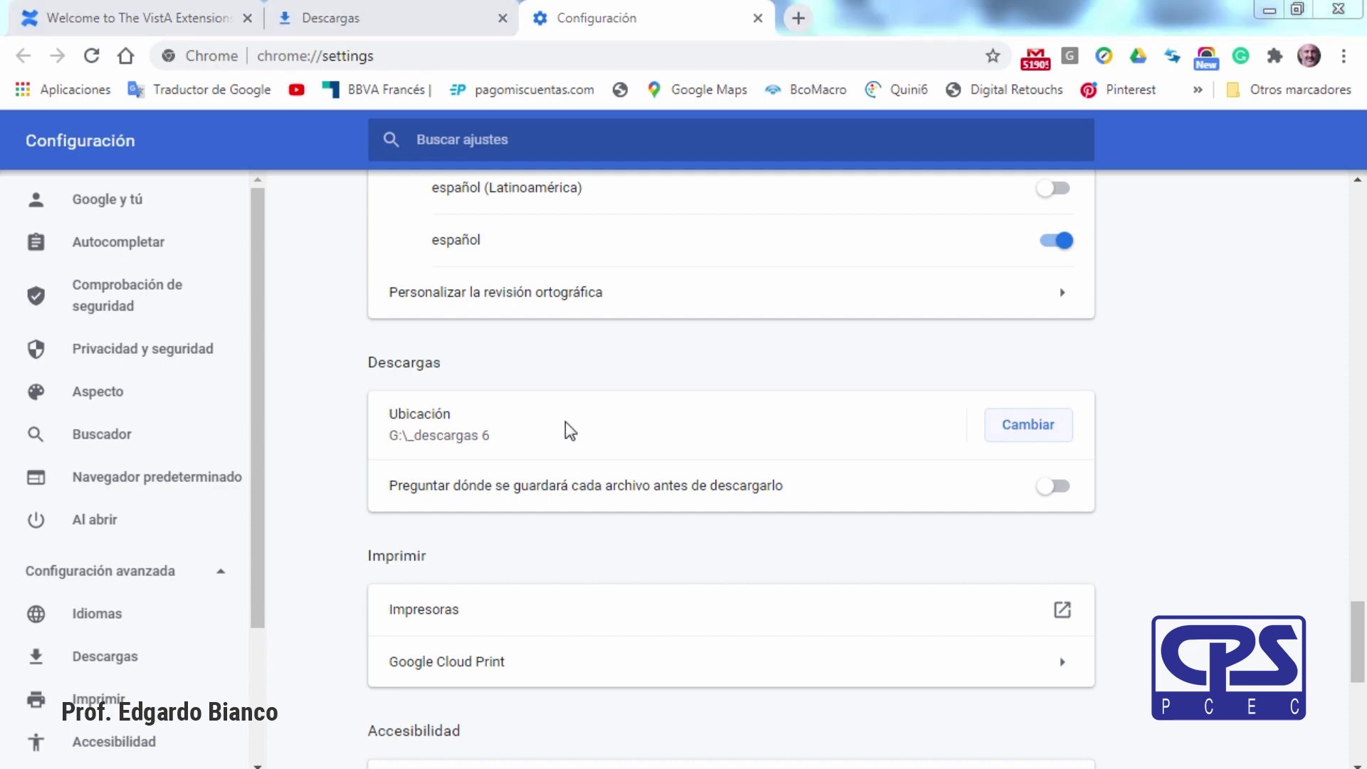
left_click(1018, 434)
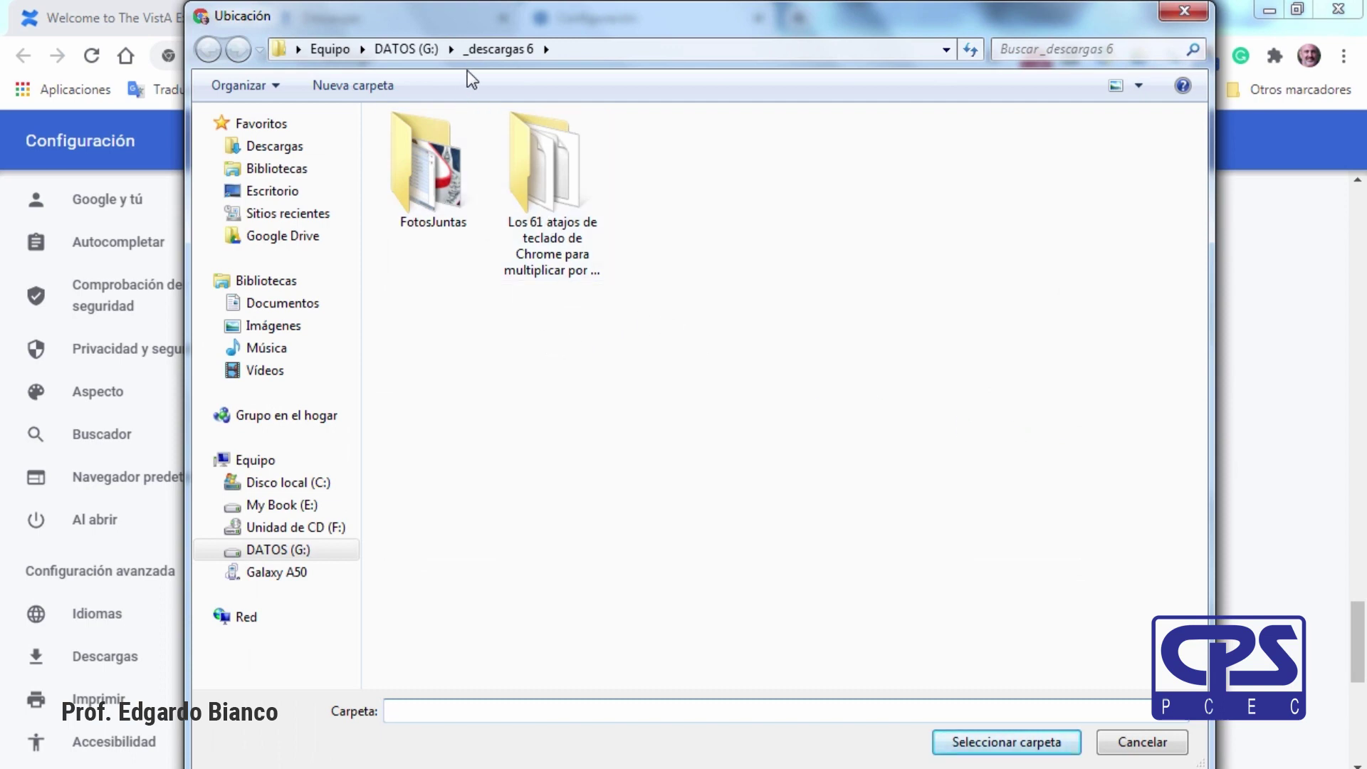
Create a new folder _descargas 7 on DATOS (G:) and select it as the download folder.
left_click(436, 52)
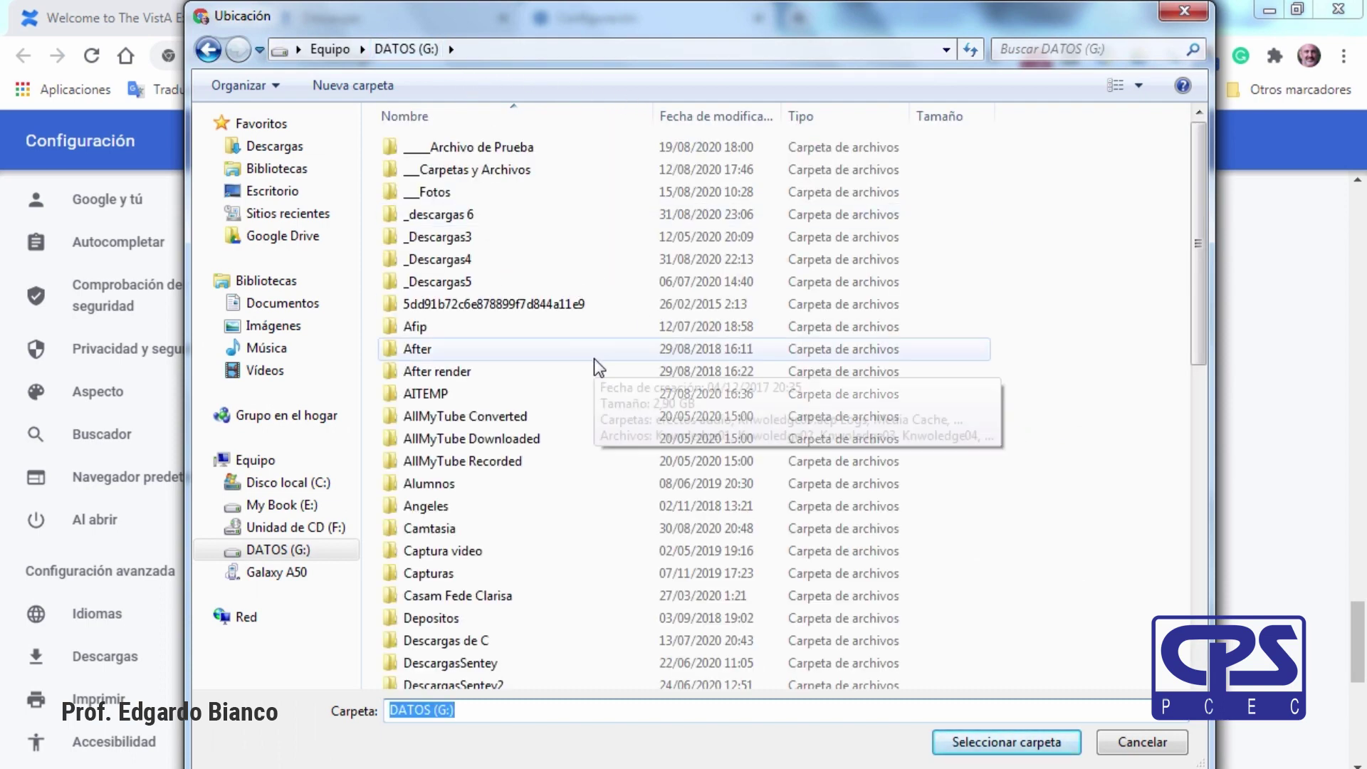
left_click(353, 85)
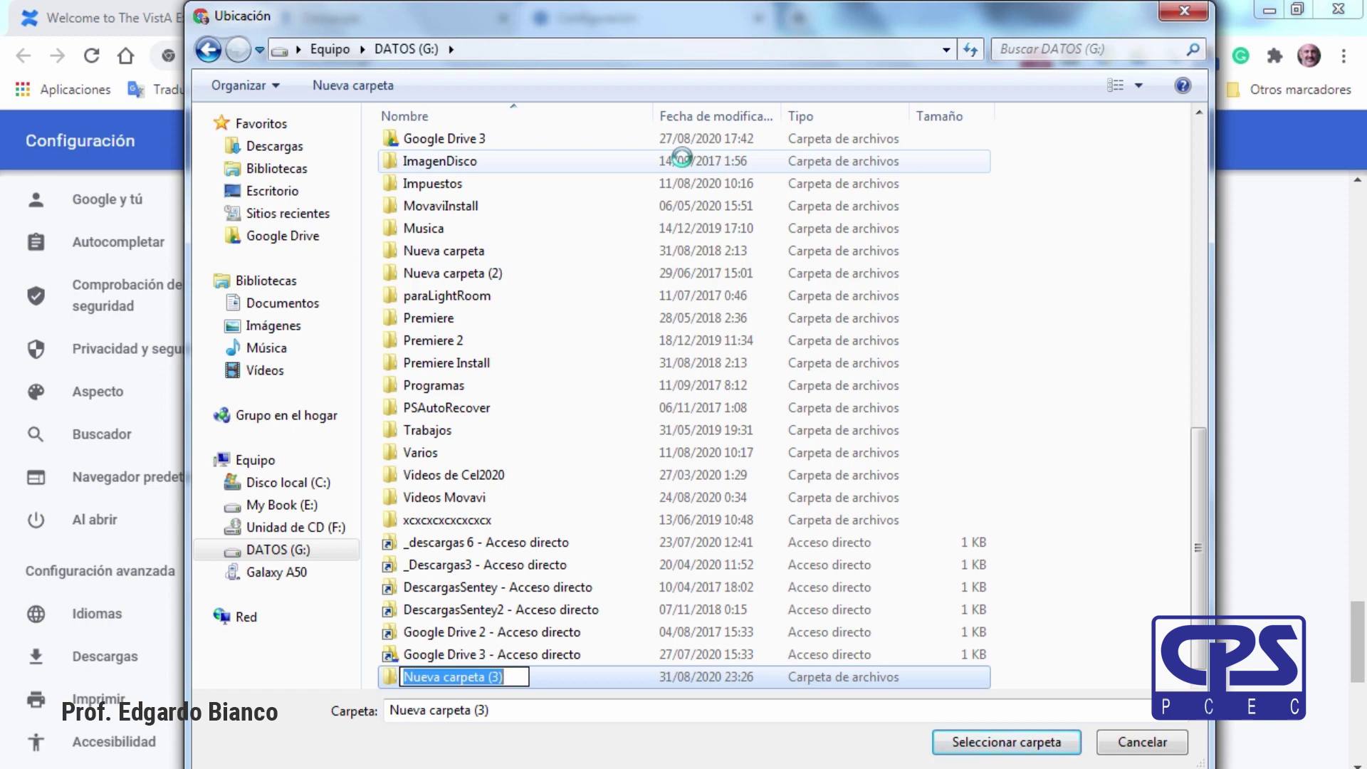
type("_desca")
type("r")
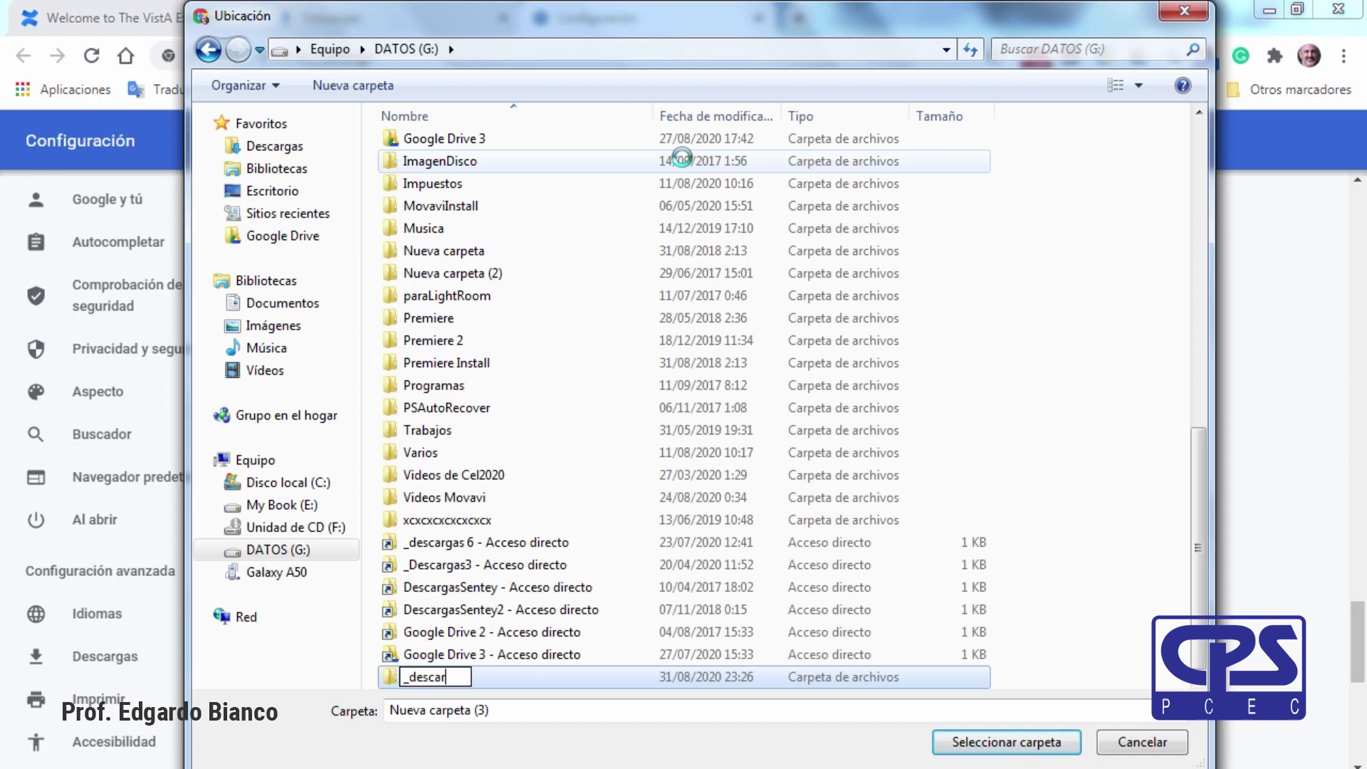
type("gas ")
type("7")
key("Return")
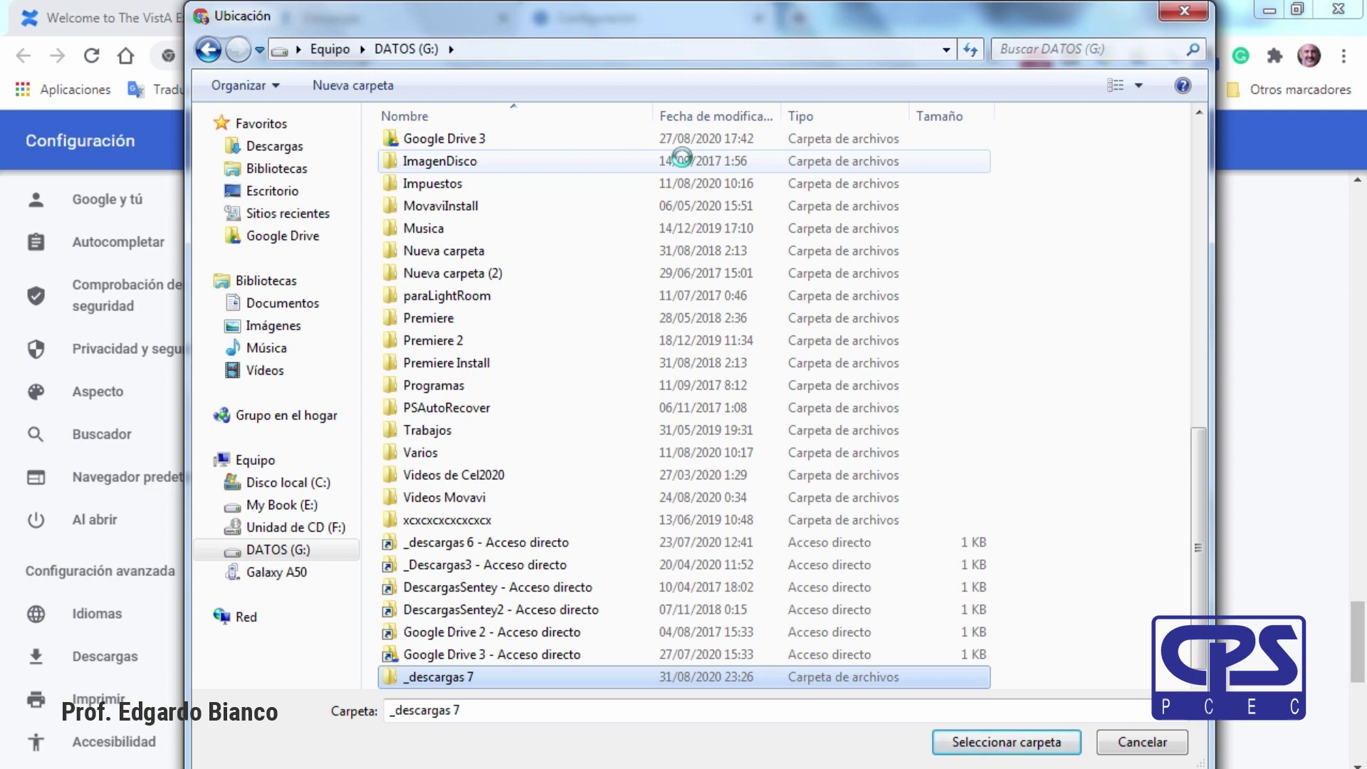
double_click(444, 677)
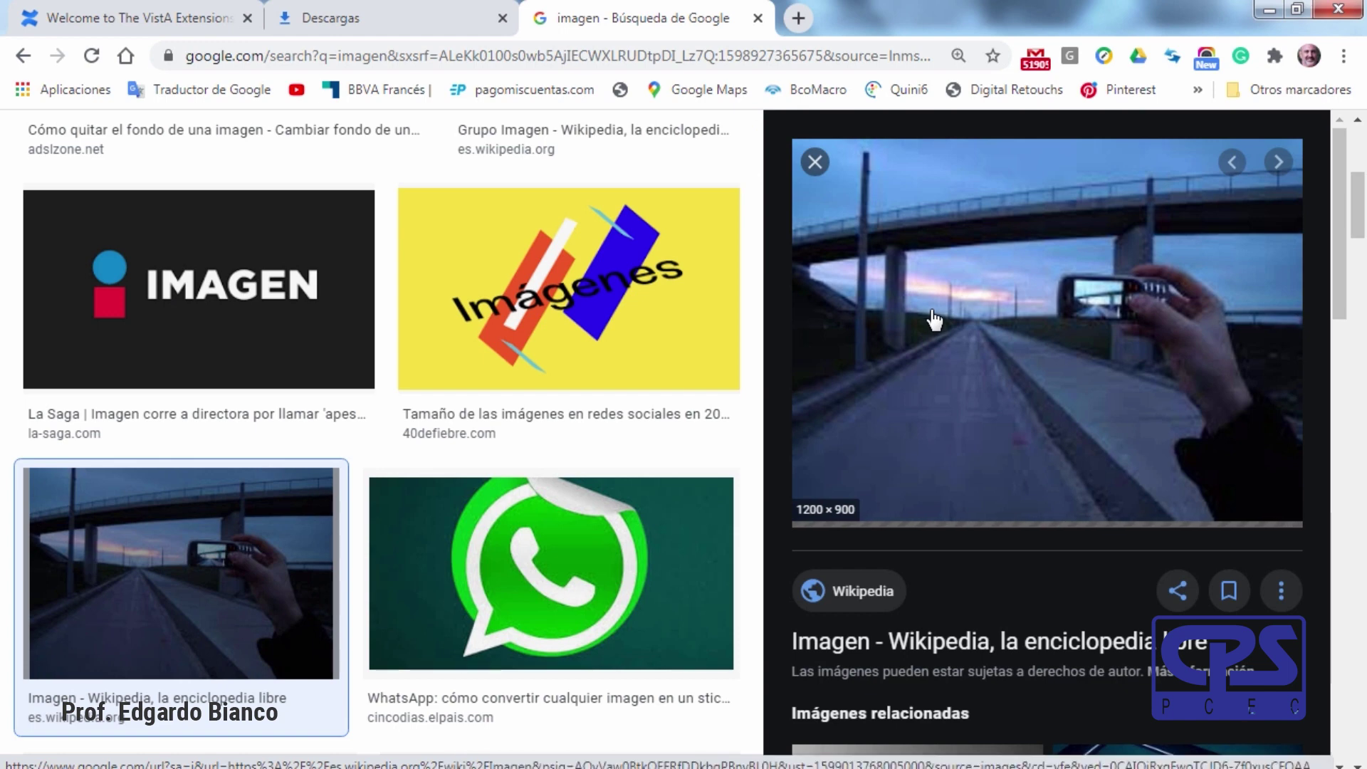
Save the previewed mobile-phone photo into _descargas 7 via Guardar imagen como.
right_click(933, 310)
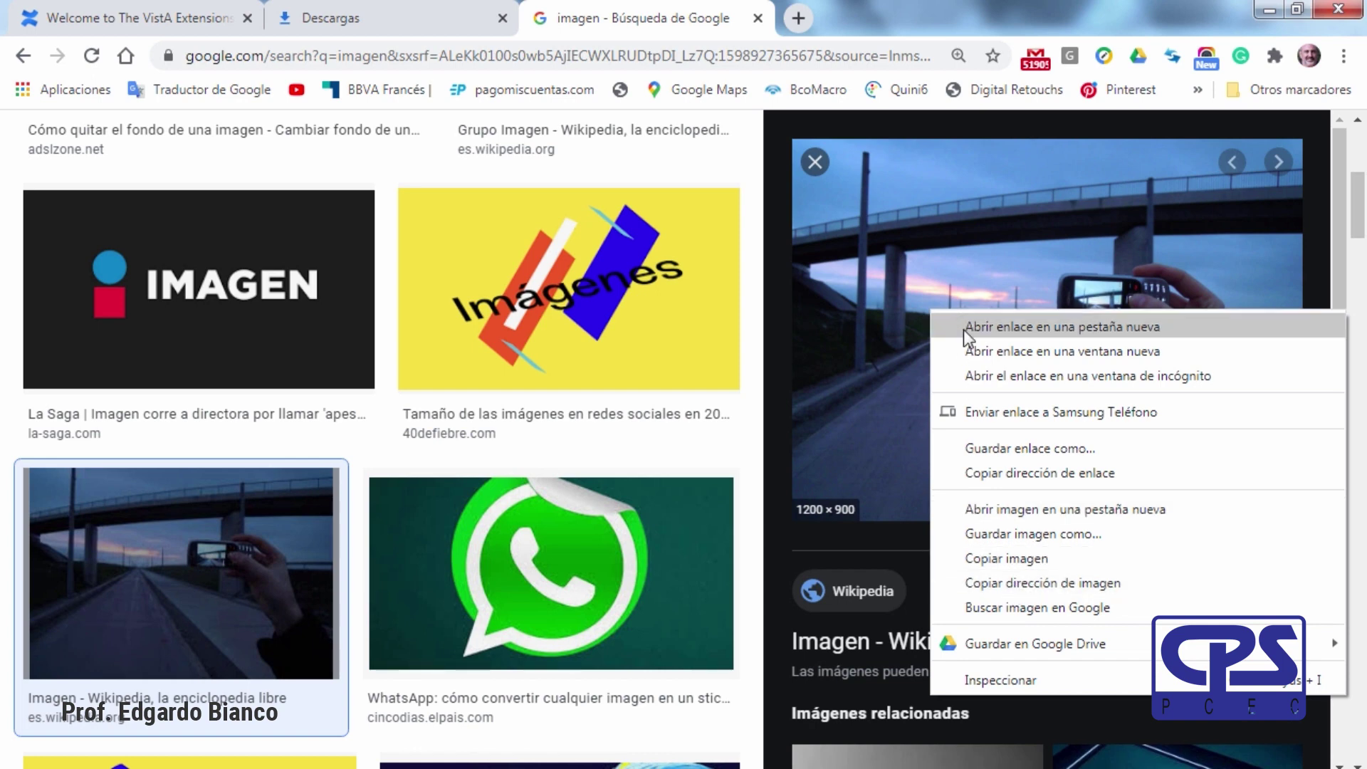
left_click(1017, 540)
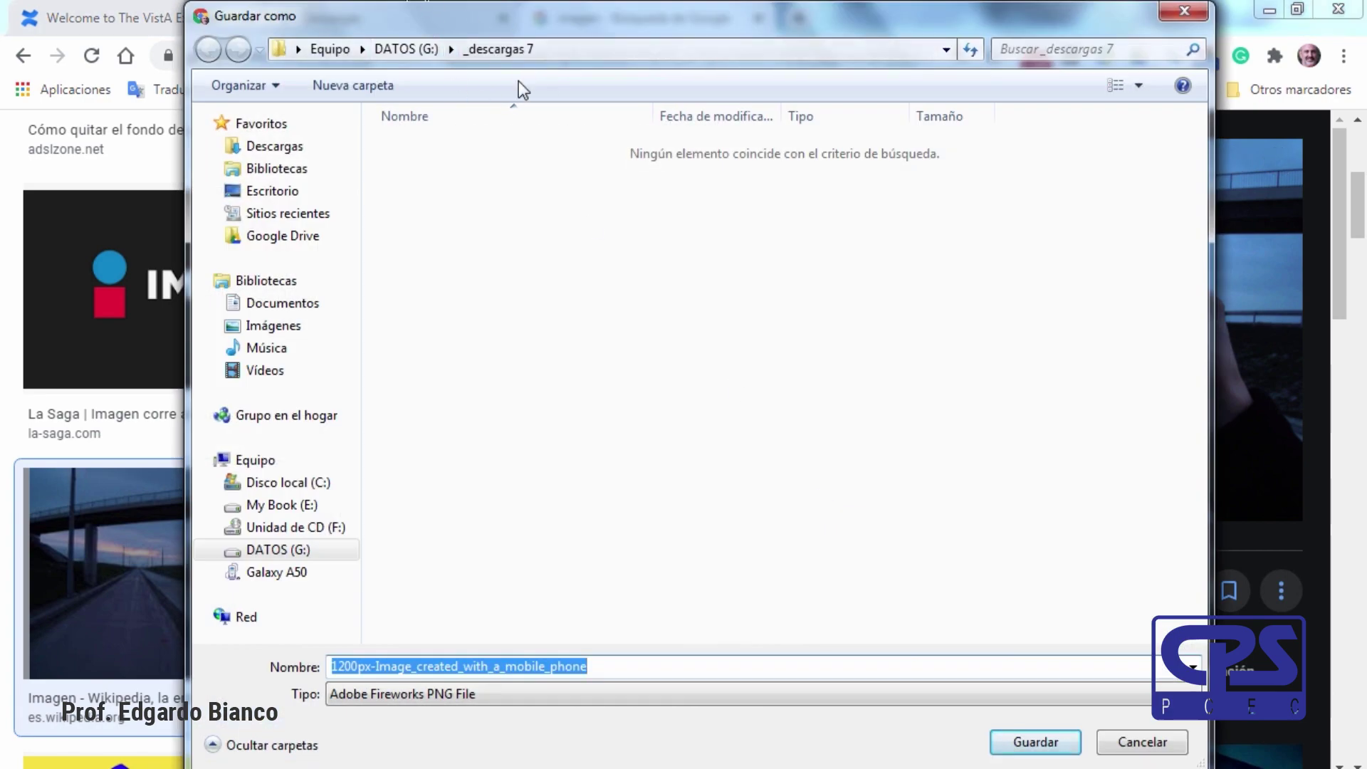
left_click(1017, 744)
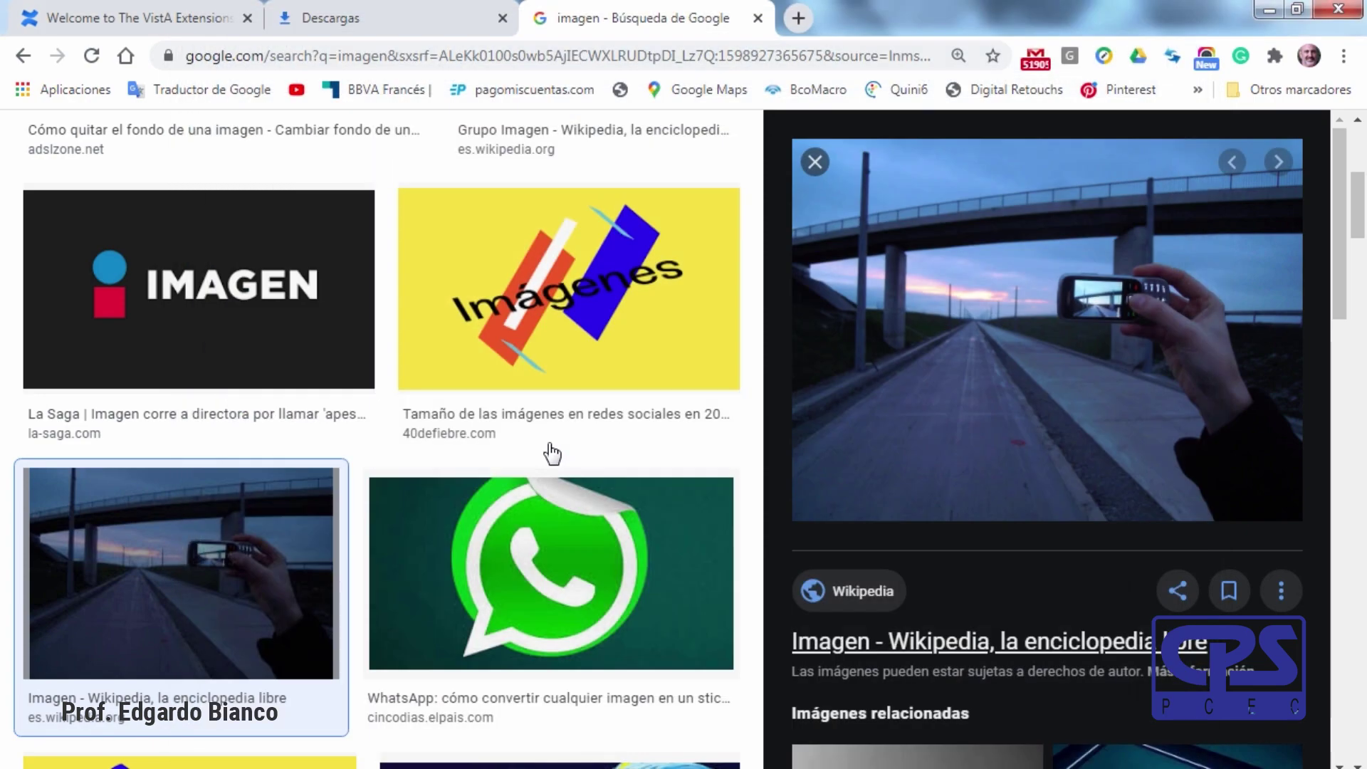
Preview the Paisajes del mundo tree image and choose to save it.
left_click(303, 7)
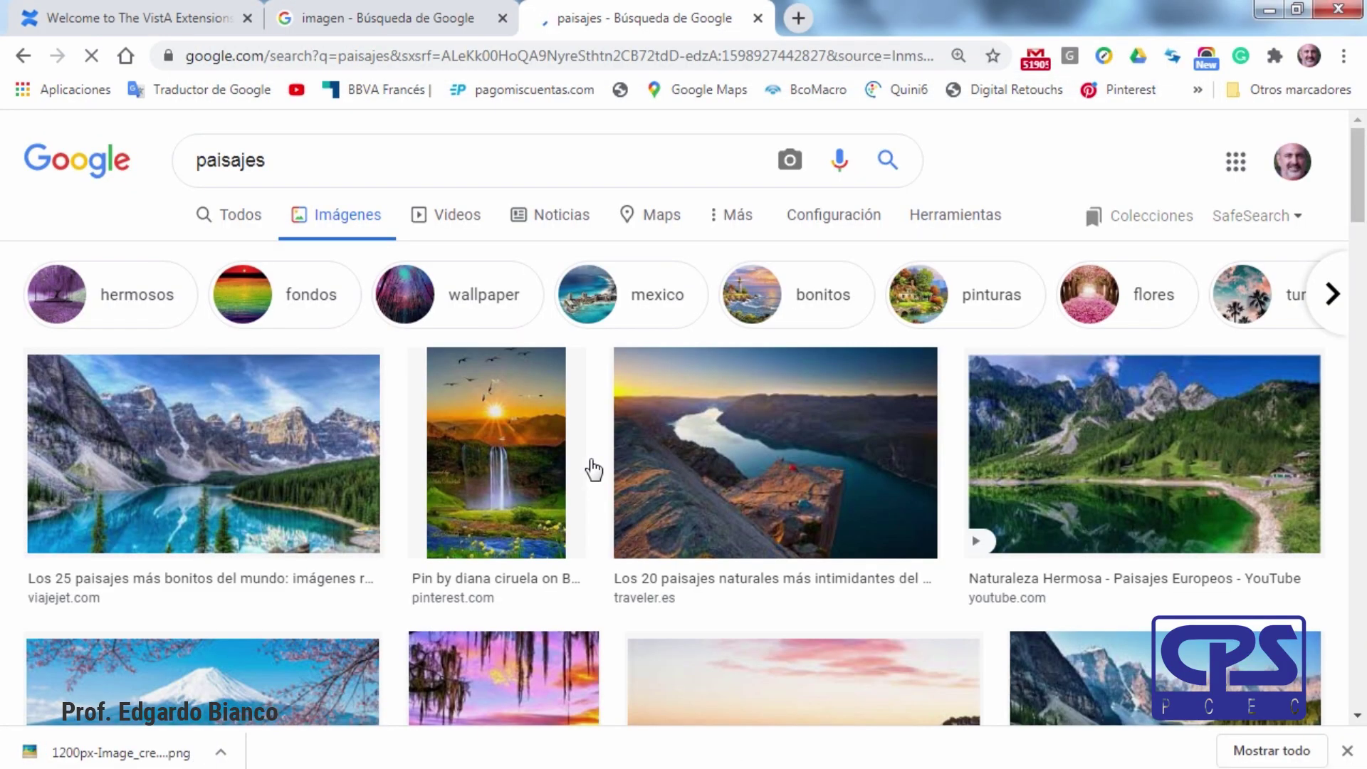
scroll(593, 470, "down", 5)
scroll(593, 470, "down", 3)
scroll(597, 470, "down", 4)
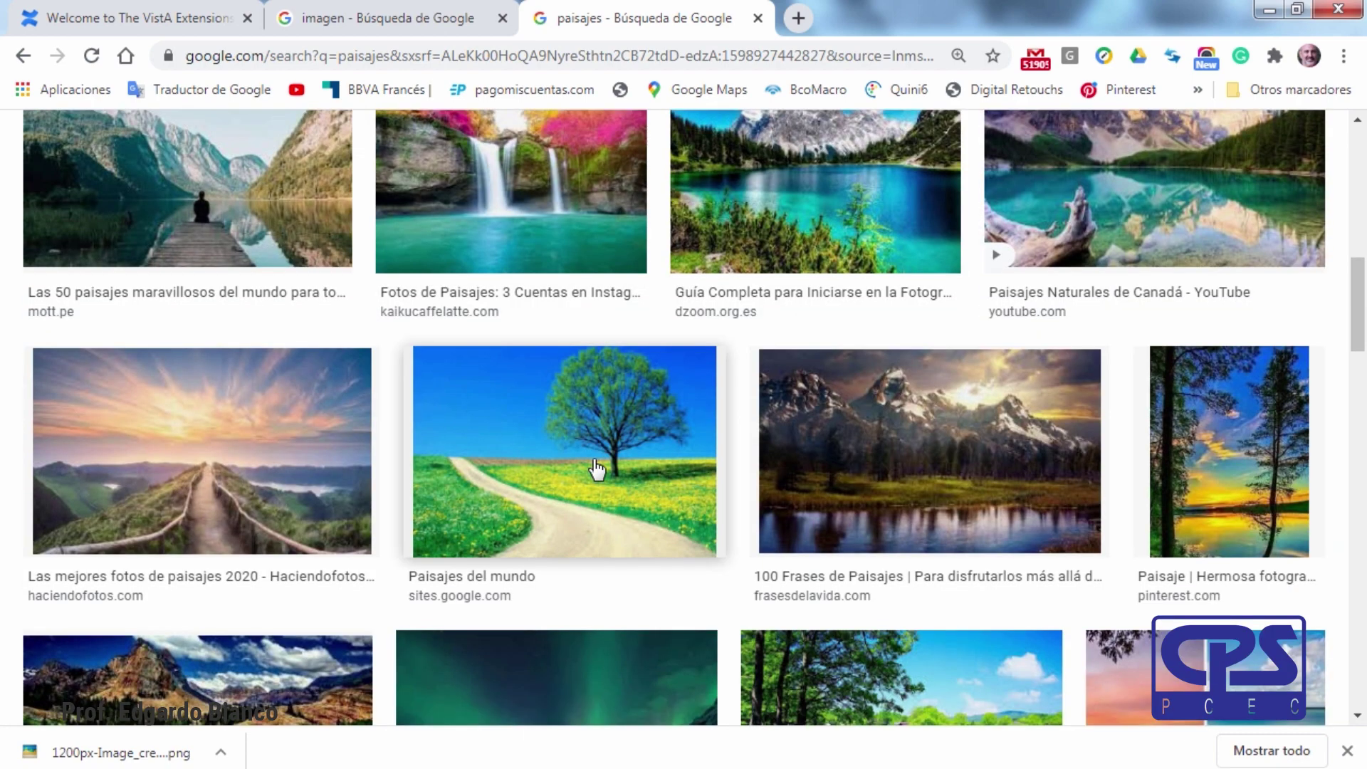
left_click(630, 439)
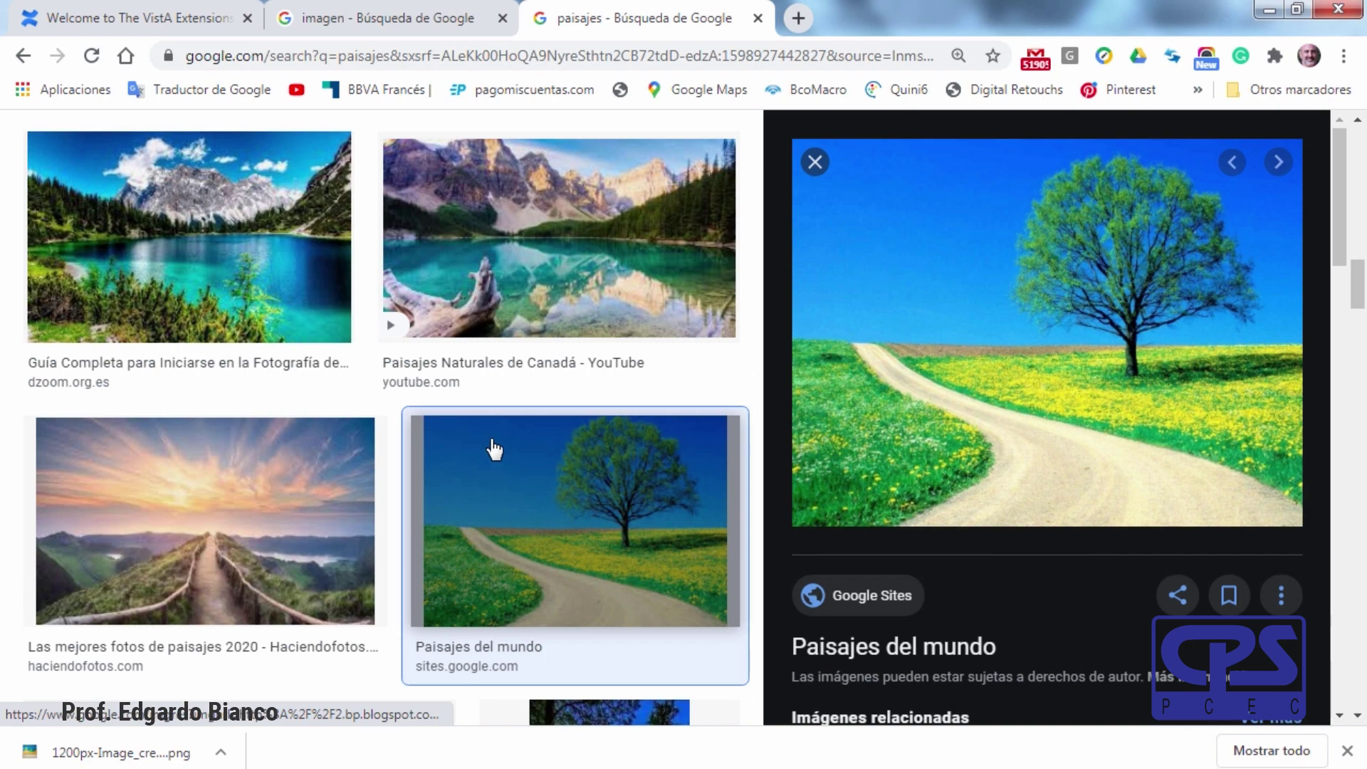
scroll(498, 370, "down", 5)
scroll(497, 370, "down", 5)
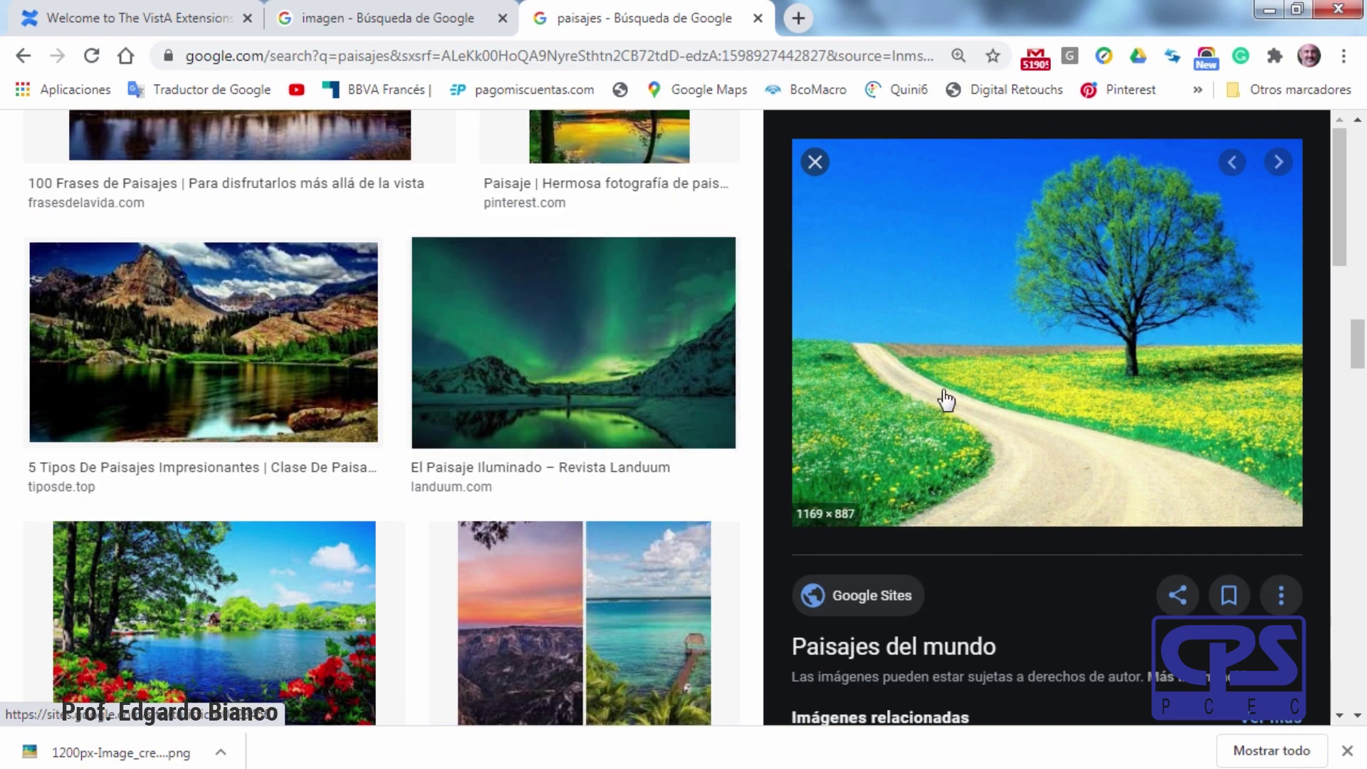
right_click(958, 324)
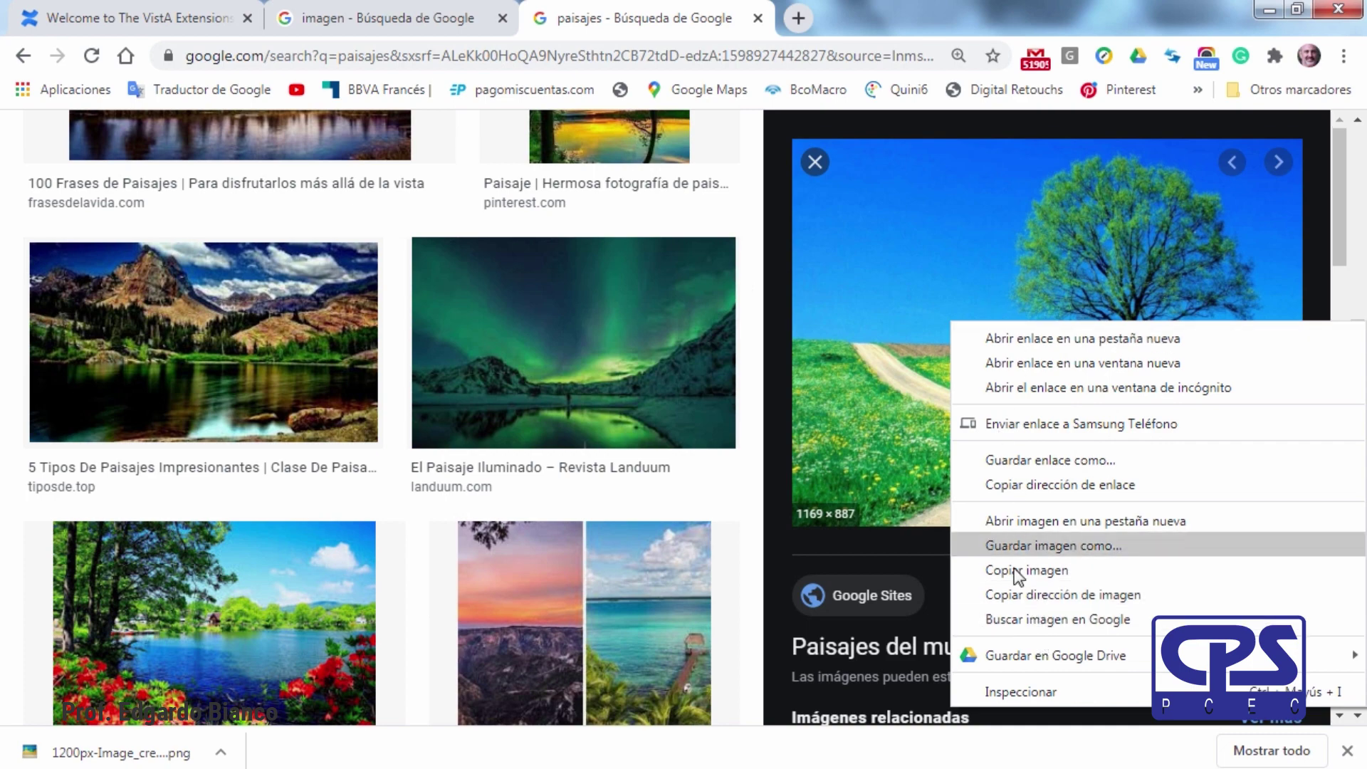
left_click(1030, 547)
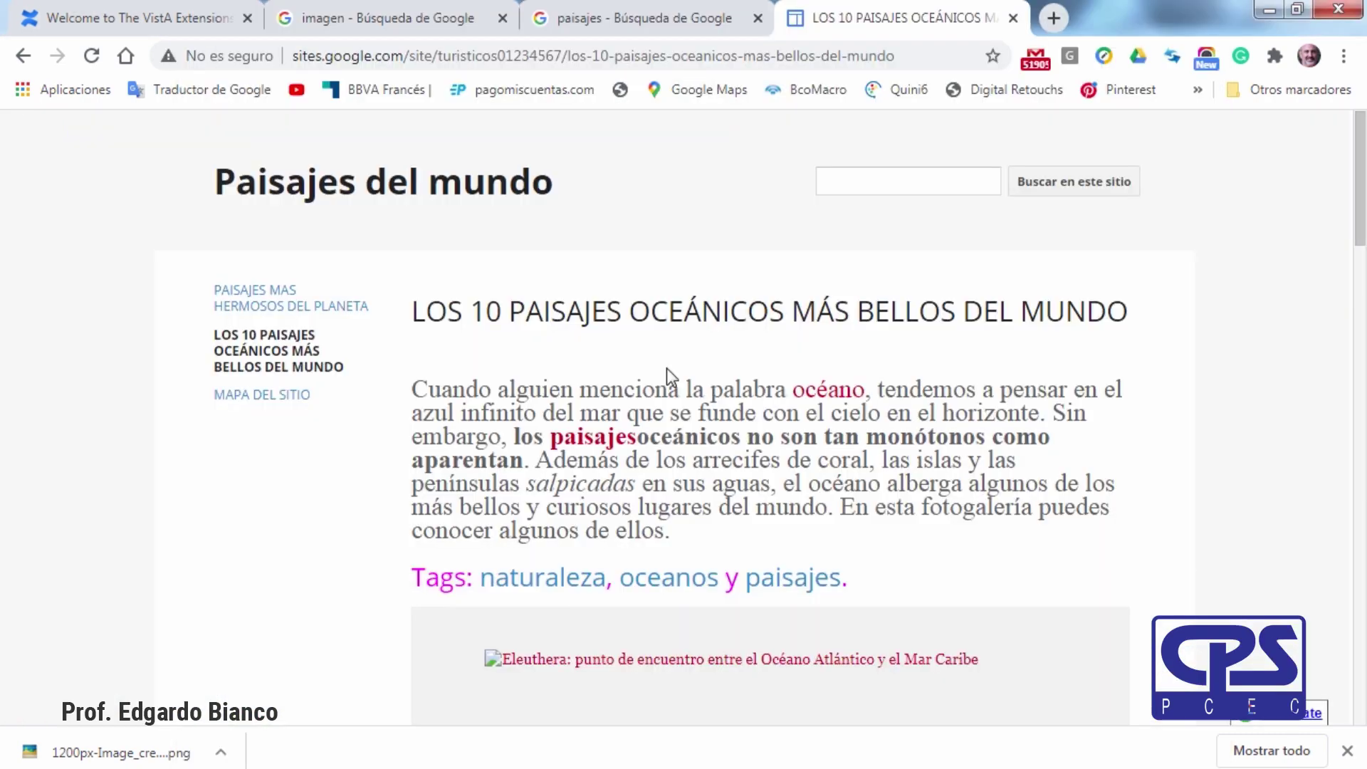
Open the browsing history with Ctrl+H, scroll through older entries, and revisit Works – wrk.
key("ctrl+h")
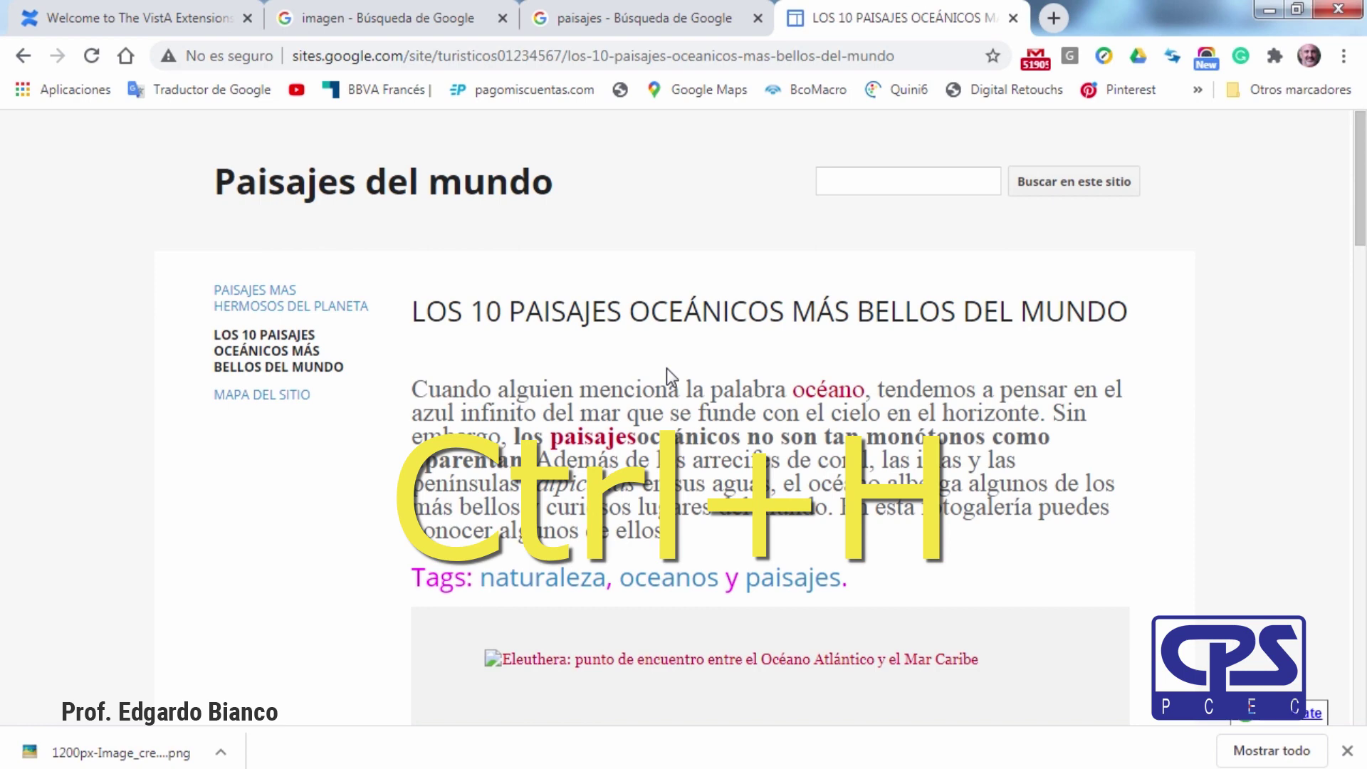
key("ctrl+h")
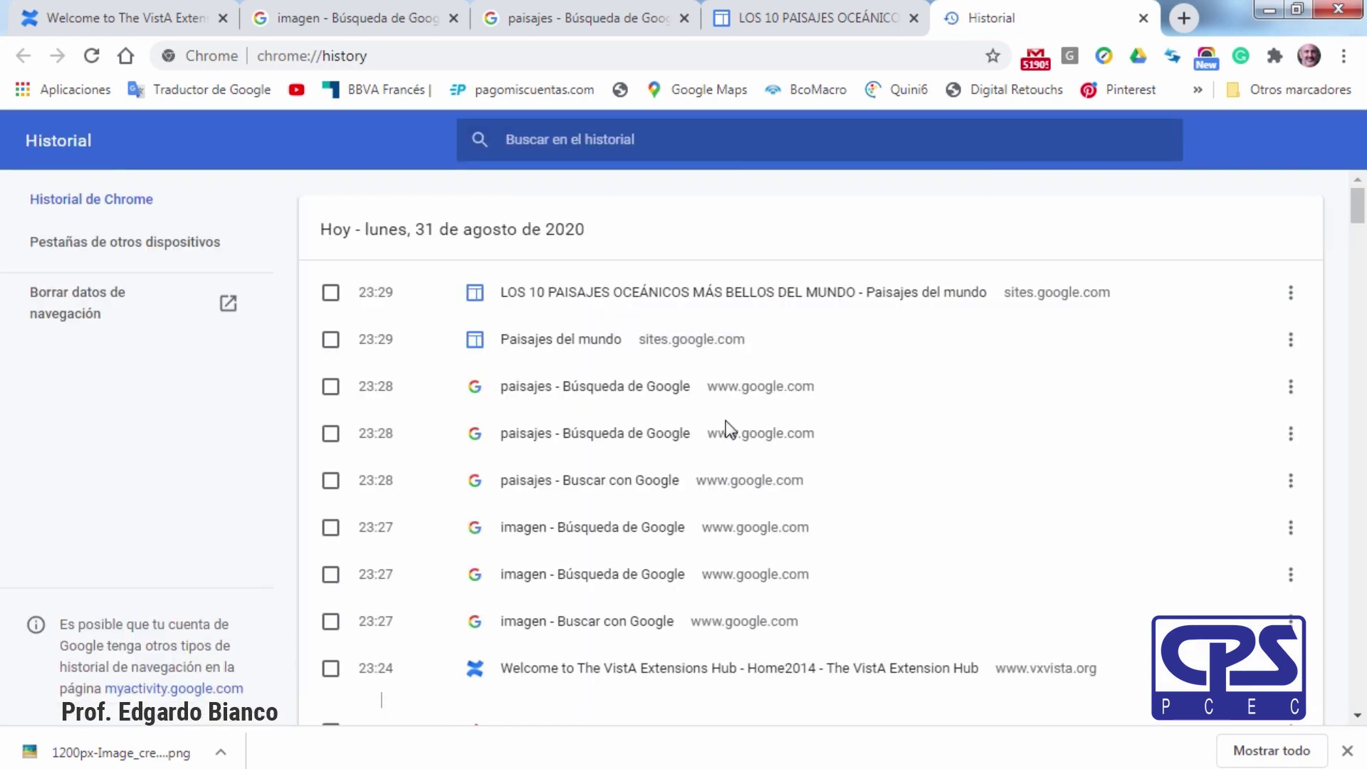
scroll(725, 422, "down", 2)
scroll(725, 422, "down", 2)
scroll(725, 422, "down", 1)
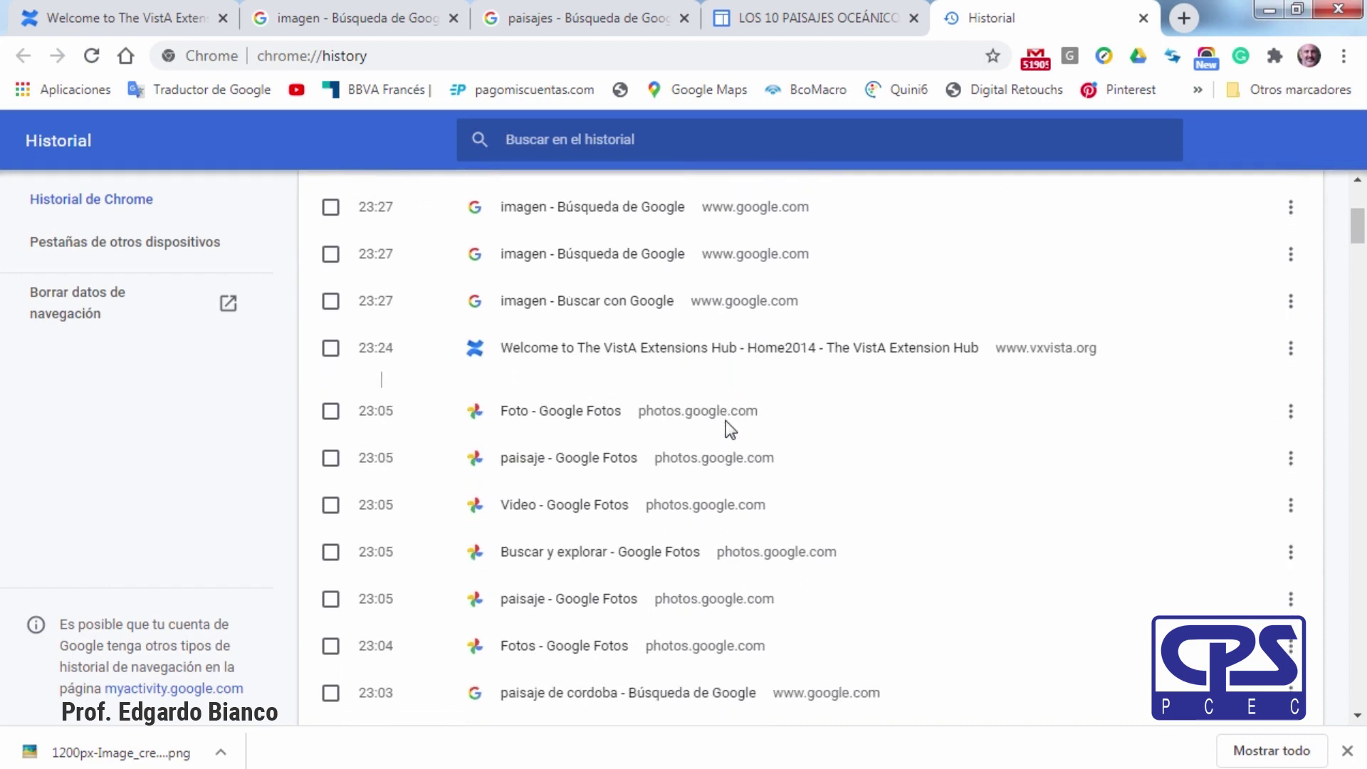
scroll(725, 422, "down", 1)
scroll(725, 422, "down", 2)
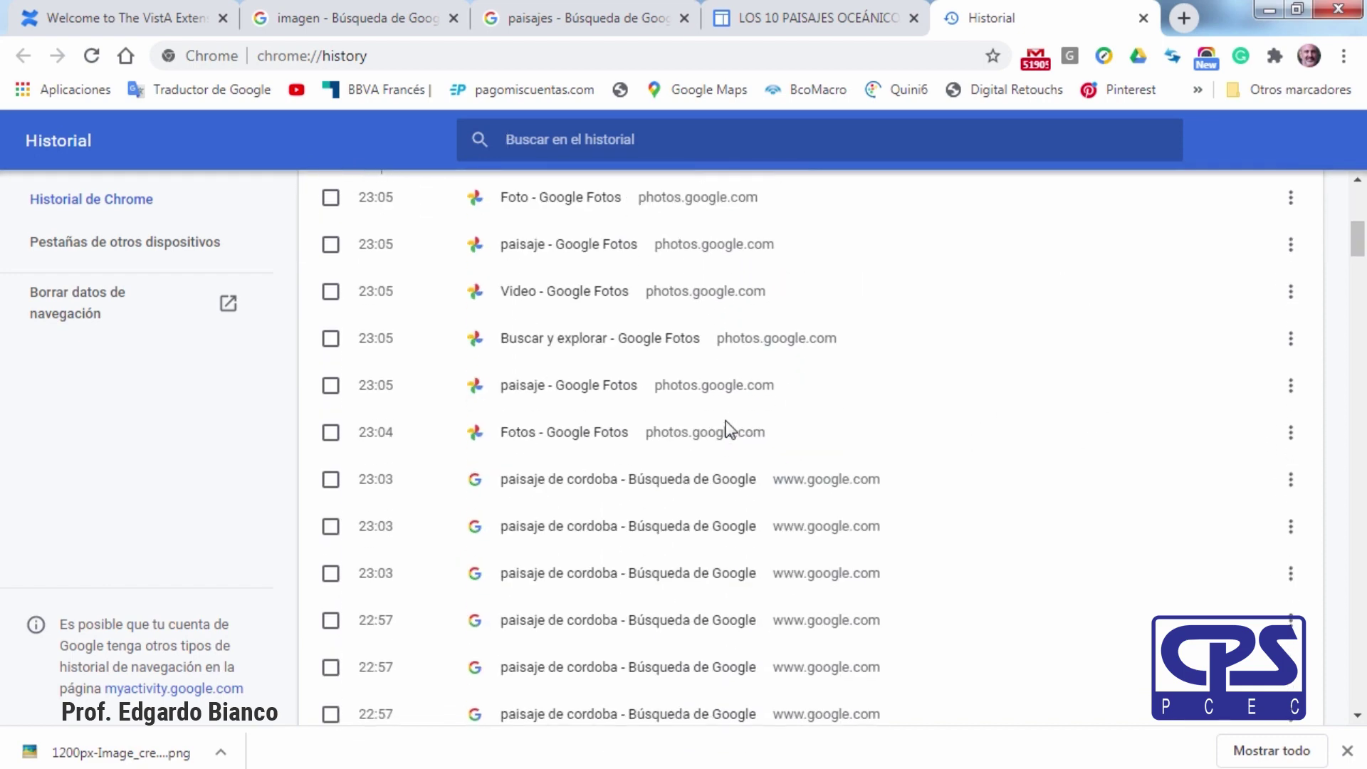
scroll(725, 421, "down", 3)
scroll(727, 424, "down", 1)
scroll(727, 424, "down", 2)
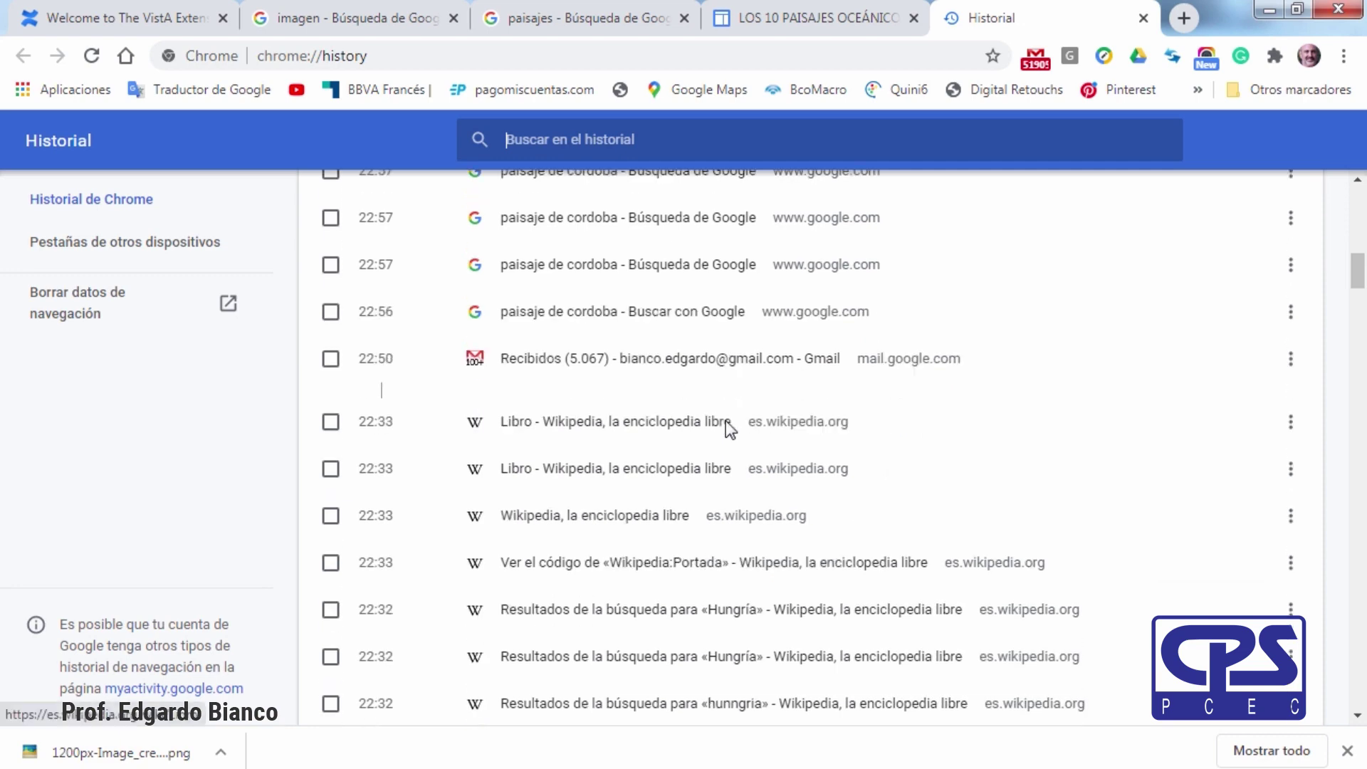
scroll(727, 424, "down", 1)
scroll(693, 408, "down", 1)
scroll(694, 409, "down", 2)
scroll(693, 409, "down", 1)
scroll(694, 409, "up", 1)
scroll(694, 408, "up", 3)
scroll(694, 408, "up", 3)
scroll(693, 408, "down", 3)
scroll(694, 409, "down", 1)
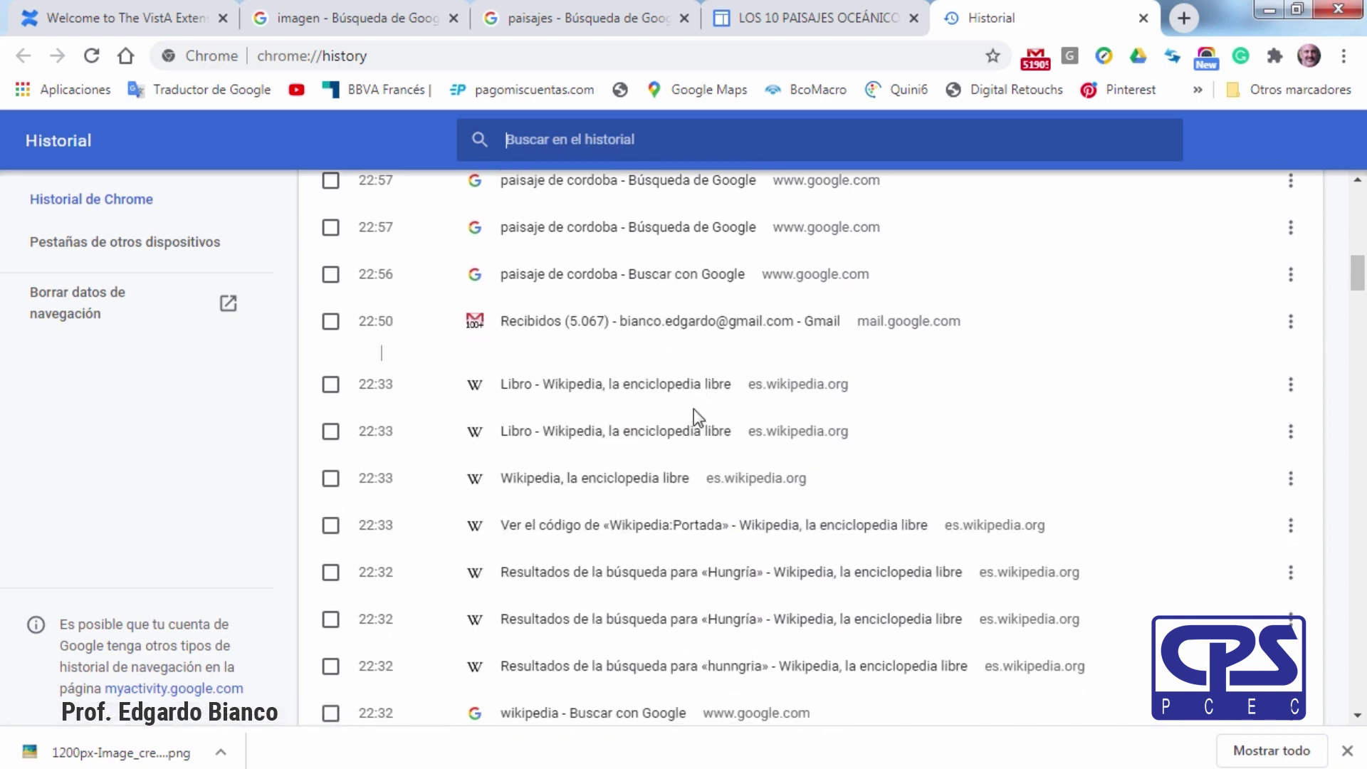
scroll(694, 408, "down", 3)
scroll(694, 411, "down", 3)
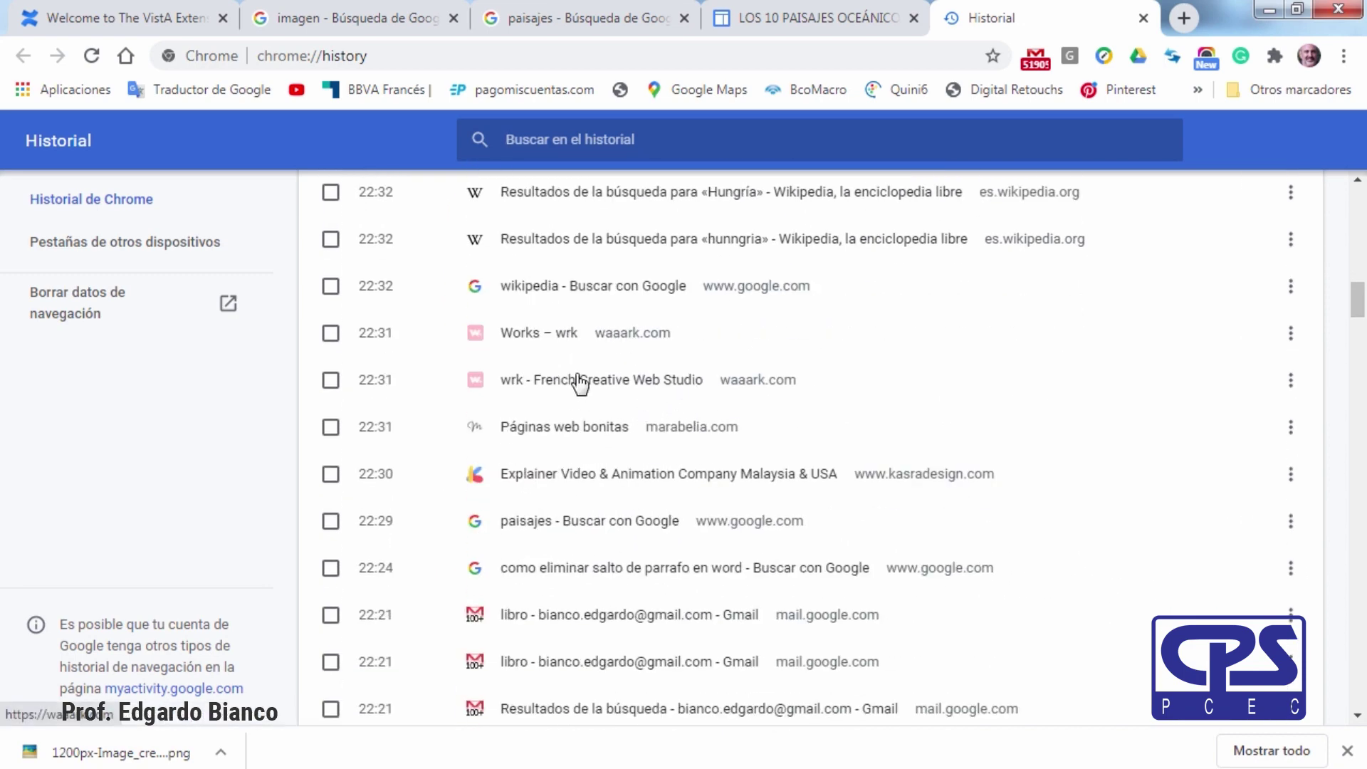
left_click(567, 338)
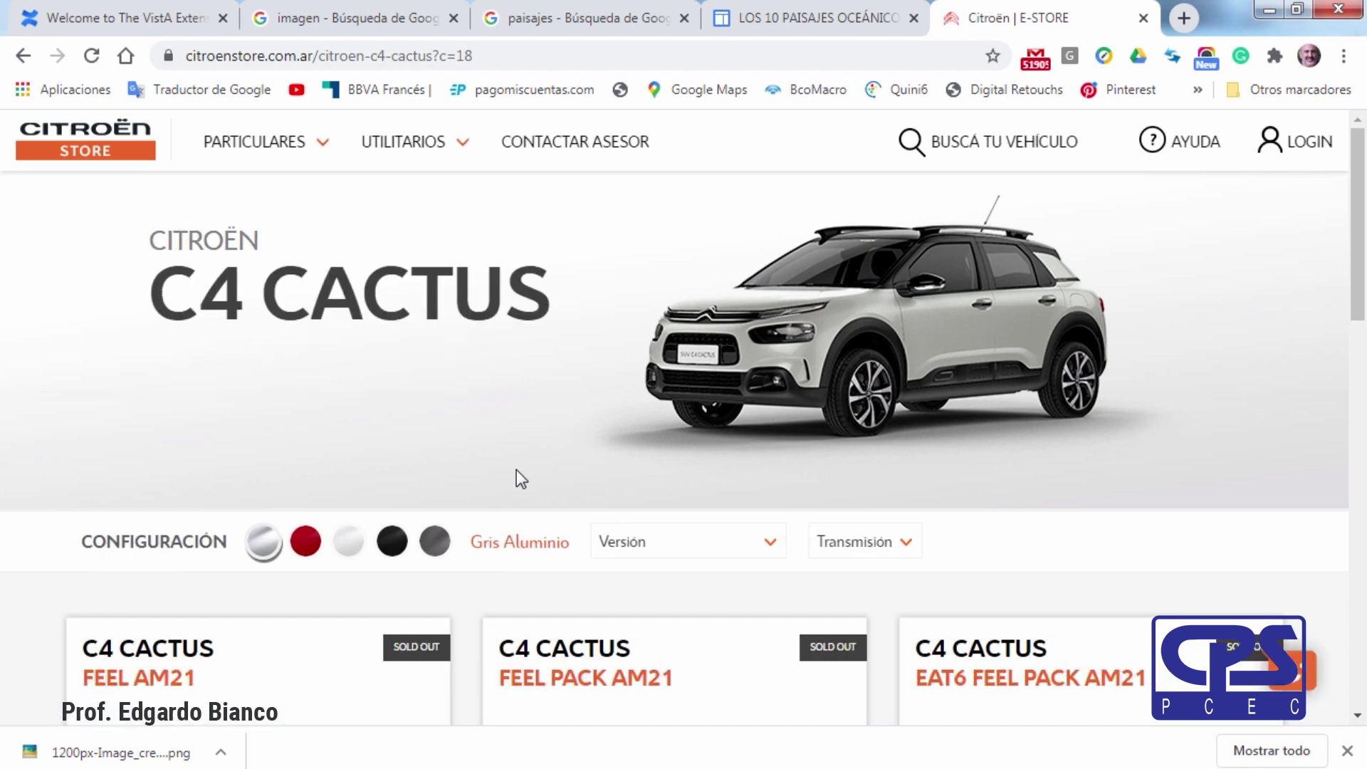
Open the browsing history again in a new tab with Ctrl+H.
key("ctrl+h")
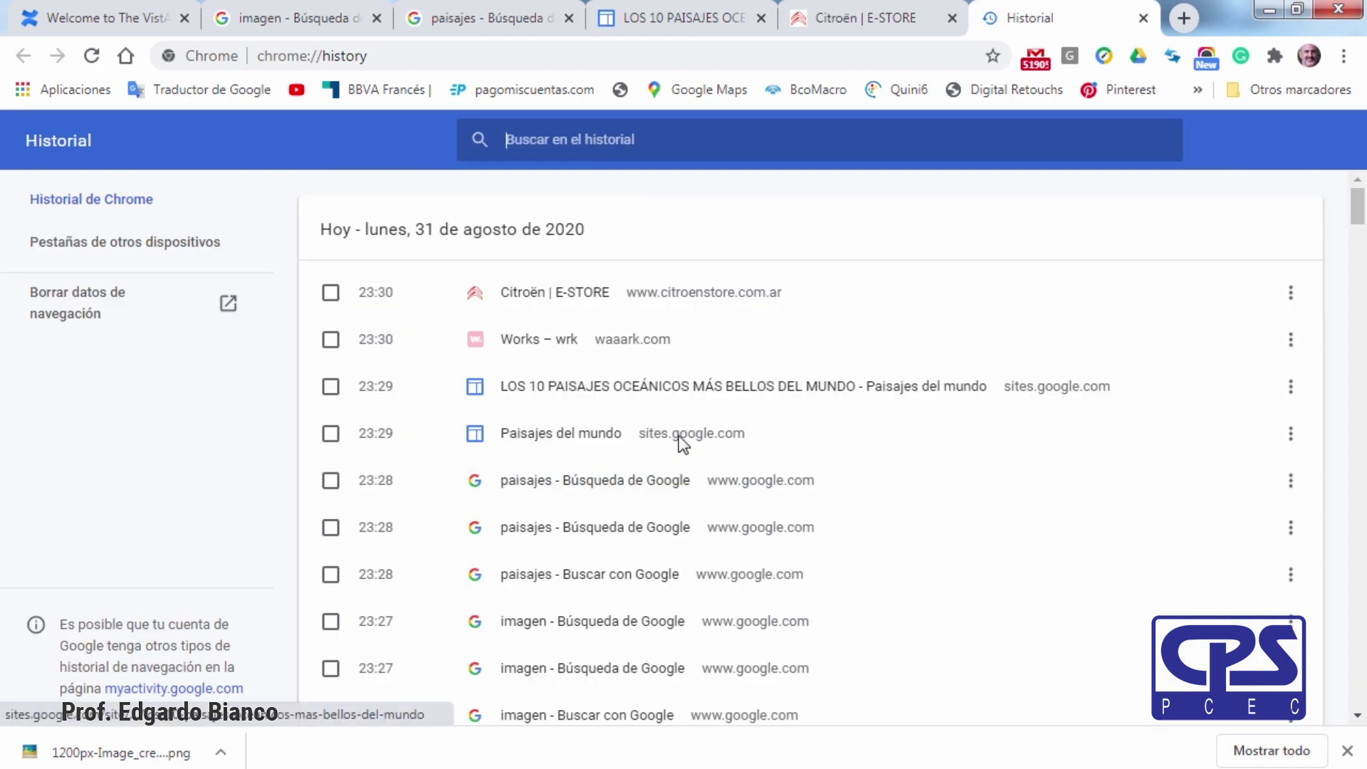
Tick the Citroën E-STORE visit, two imagen searches and five Google Fotos visits in history.
left_click(330, 293)
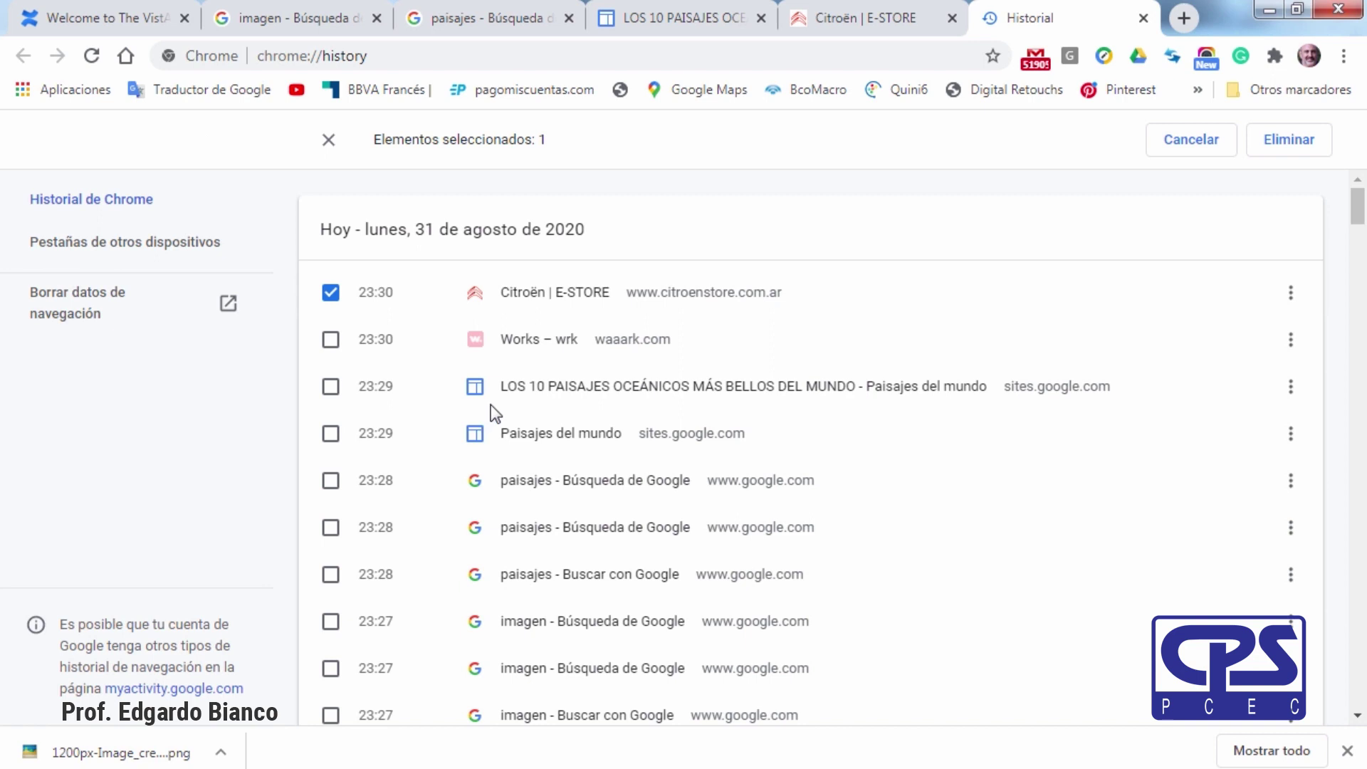
scroll(449, 388, "down", 2)
scroll(446, 384, "down", 3)
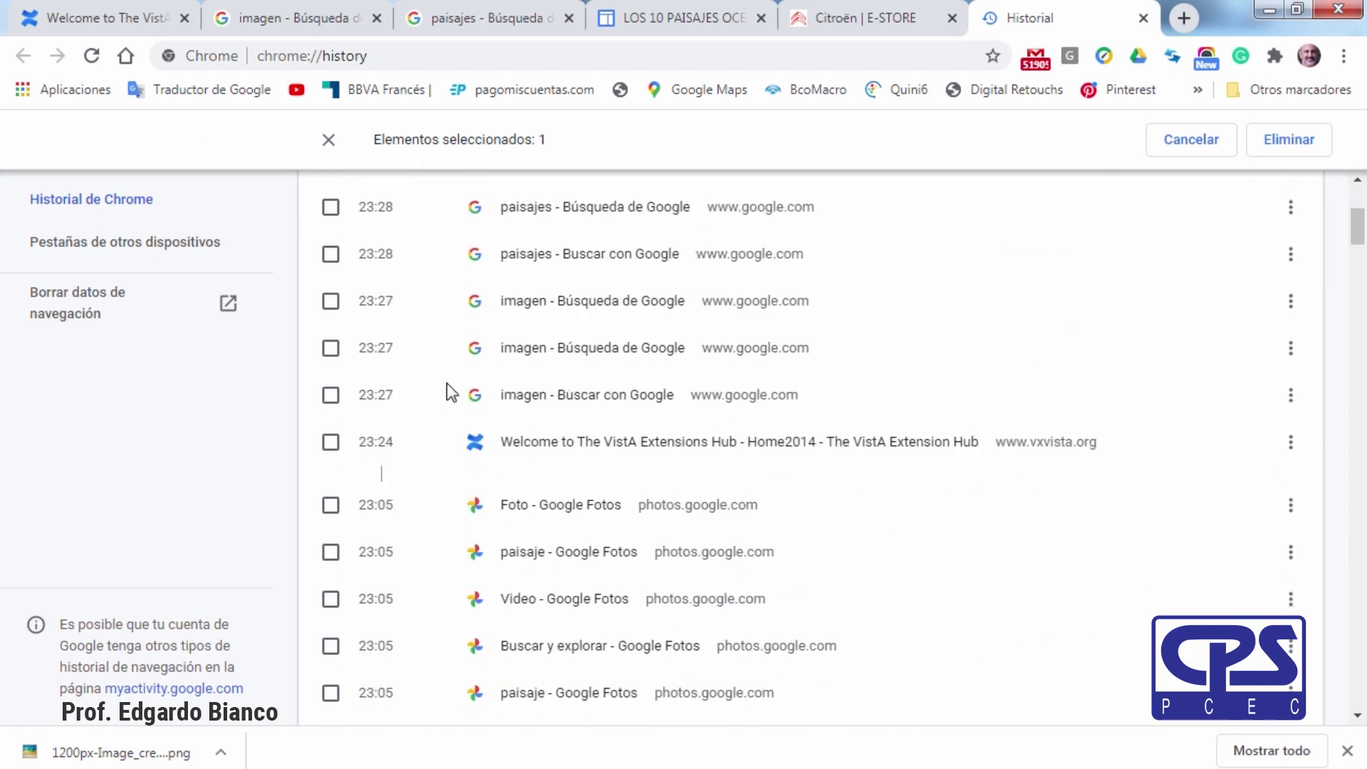
left_click(331, 349)
left_click(331, 396)
left_click(332, 506)
left_click(331, 554)
left_click(332, 601)
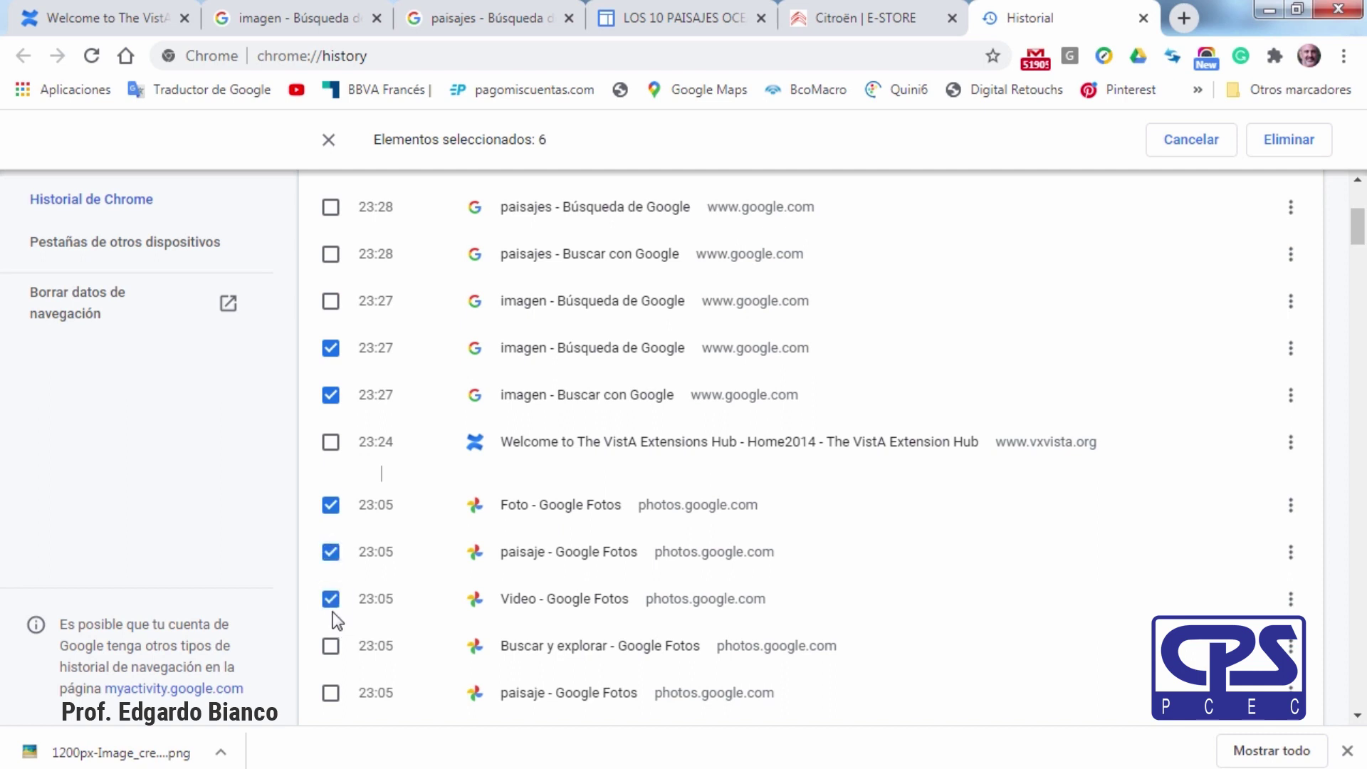
left_click(331, 649)
left_click(331, 695)
Also tick Fotos, paisaje de cordoba and Works – wrk, then remove all eleven selected entries.
scroll(463, 608, "down", 3)
left_click(331, 526)
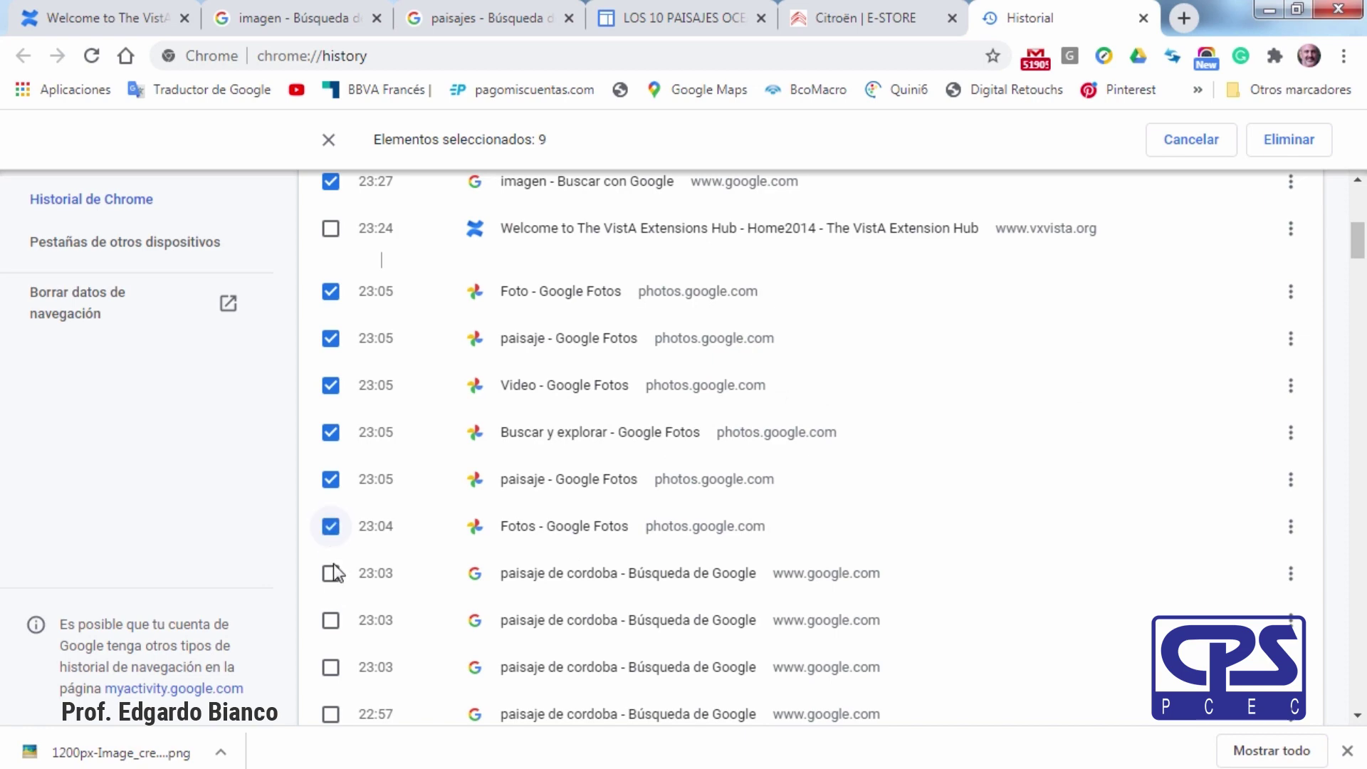
left_click(330, 573)
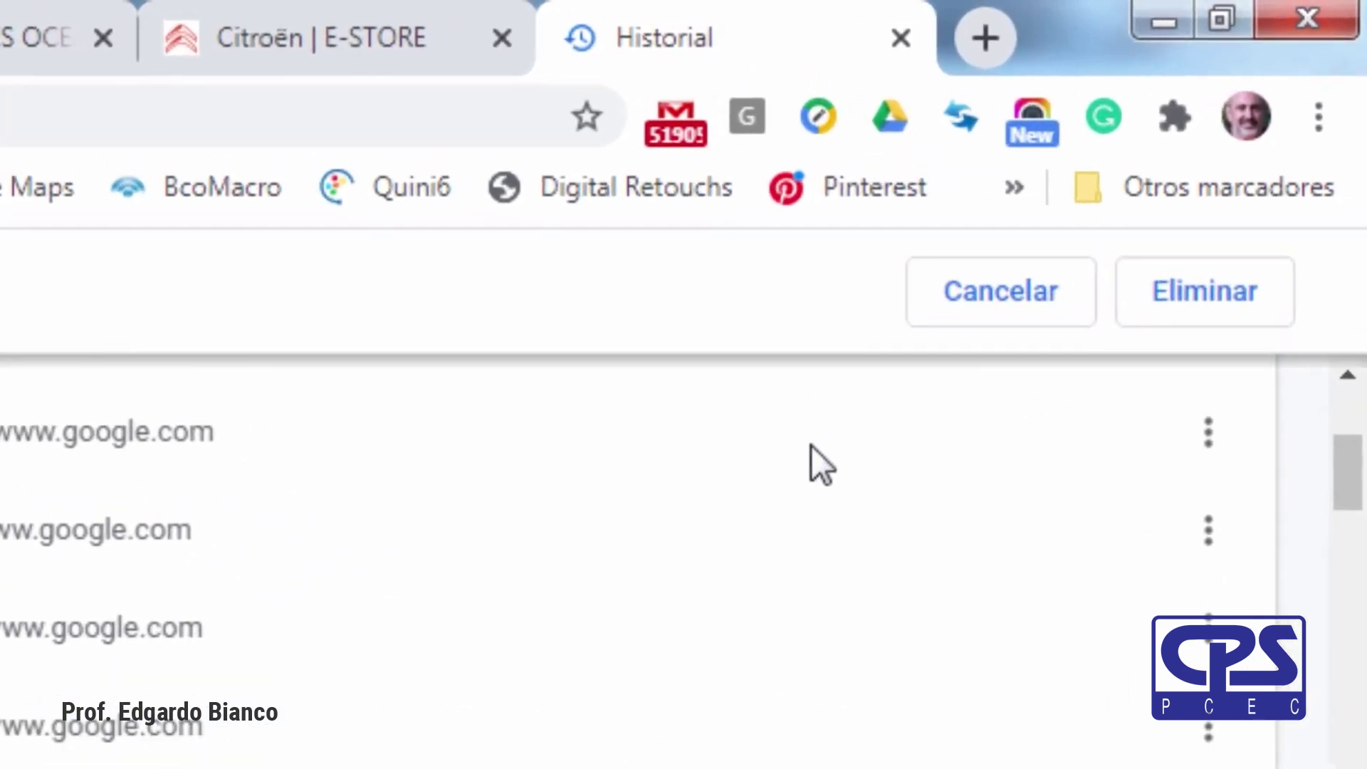
left_click(1196, 304)
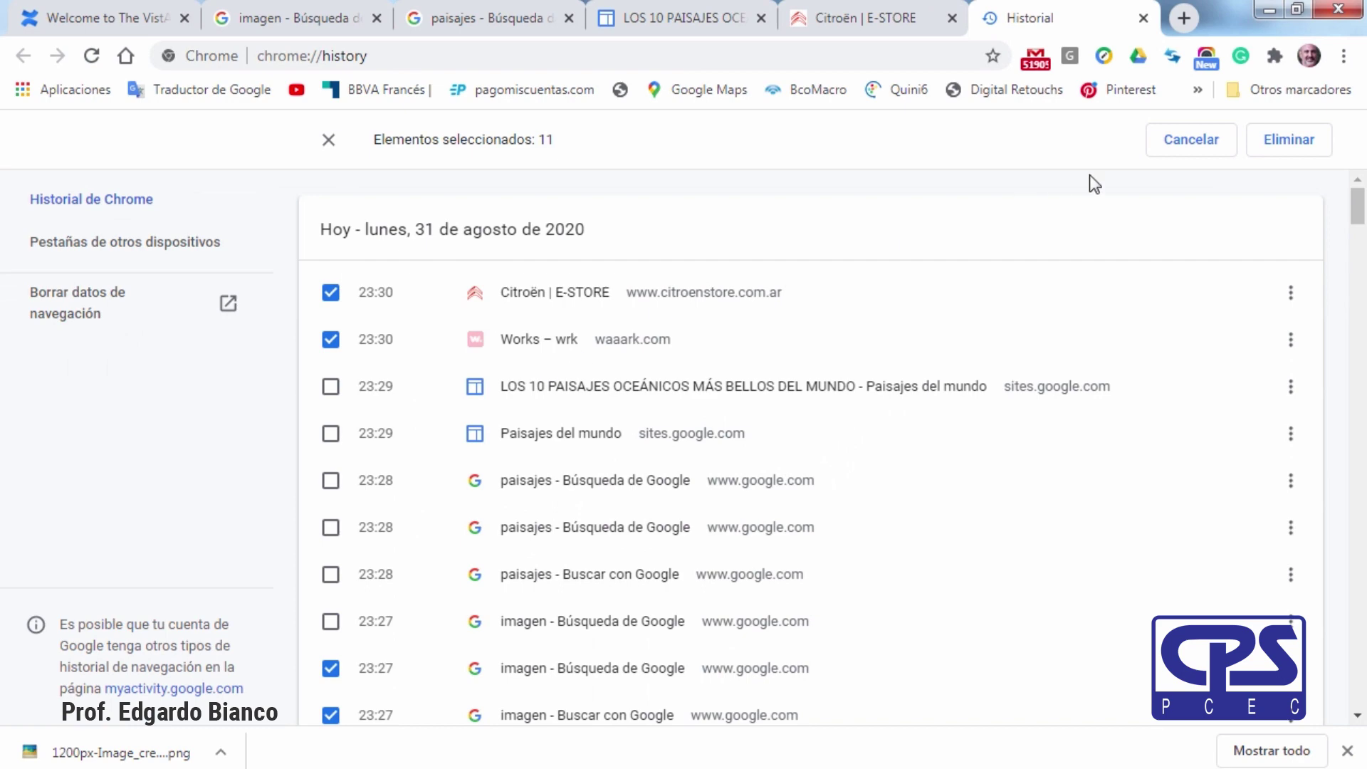
left_click(1279, 142)
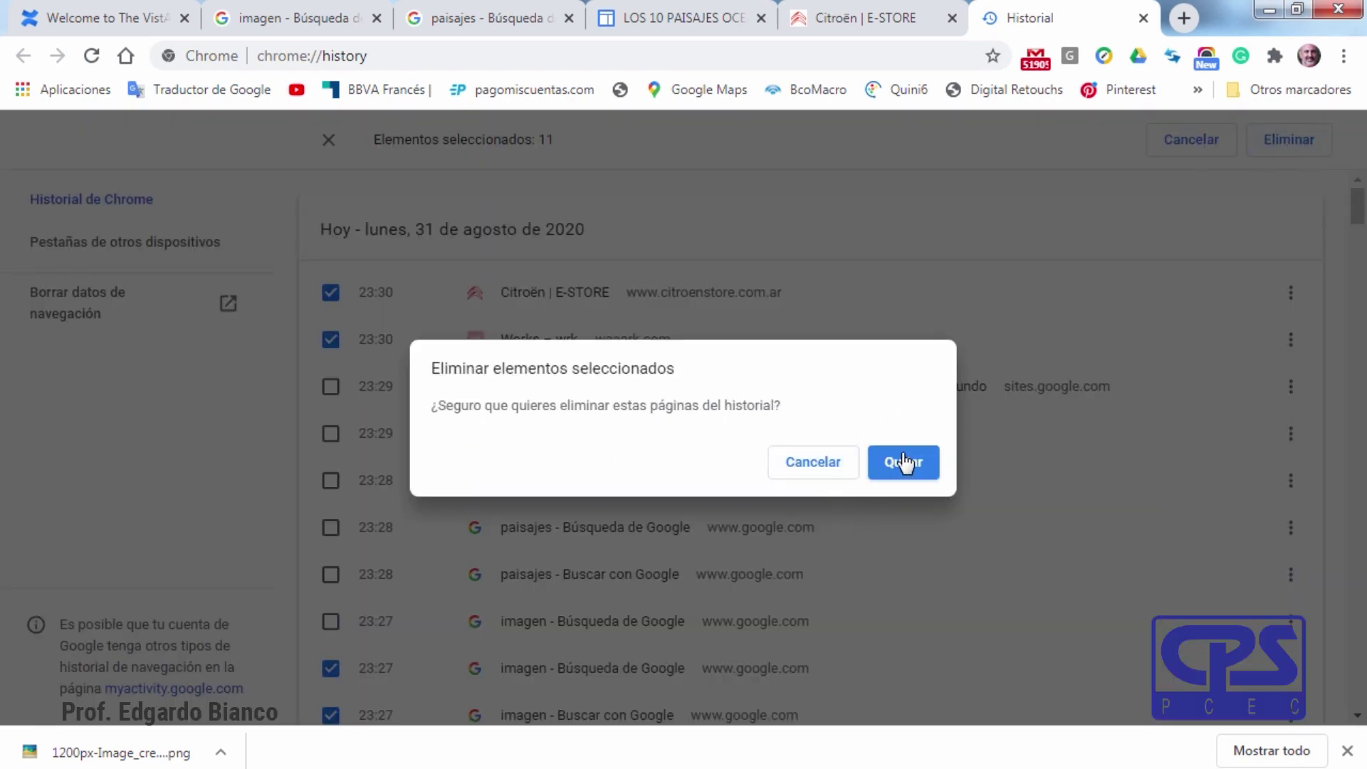
left_click(904, 465)
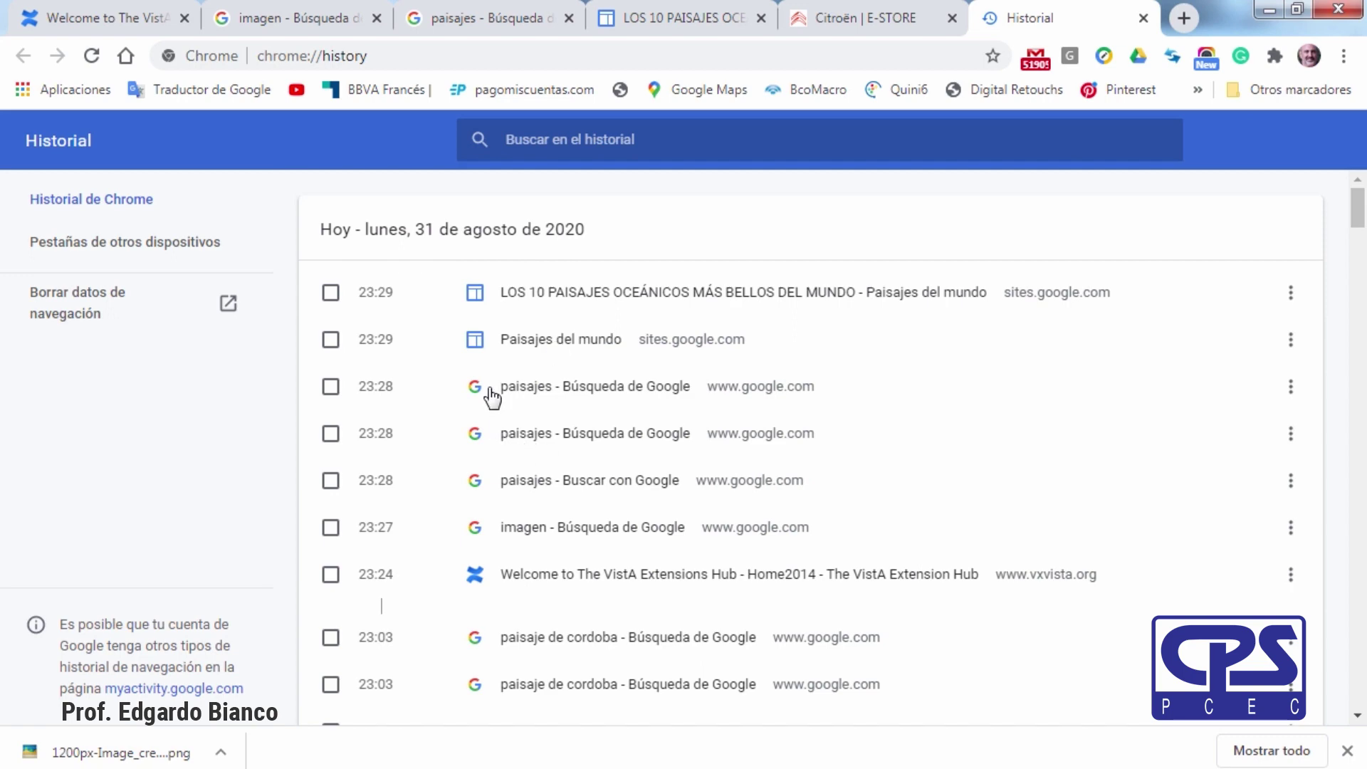
scroll(490, 391, "down", 2)
scroll(490, 394, "down", 2)
scroll(490, 395, "up", 4)
scroll(490, 394, "down", 1)
scroll(490, 406, "down", 3)
scroll(485, 396, "down", 2)
scroll(485, 396, "up", 6)
Tick a paisajes search entry in history and scroll through the list.
left_click(331, 386)
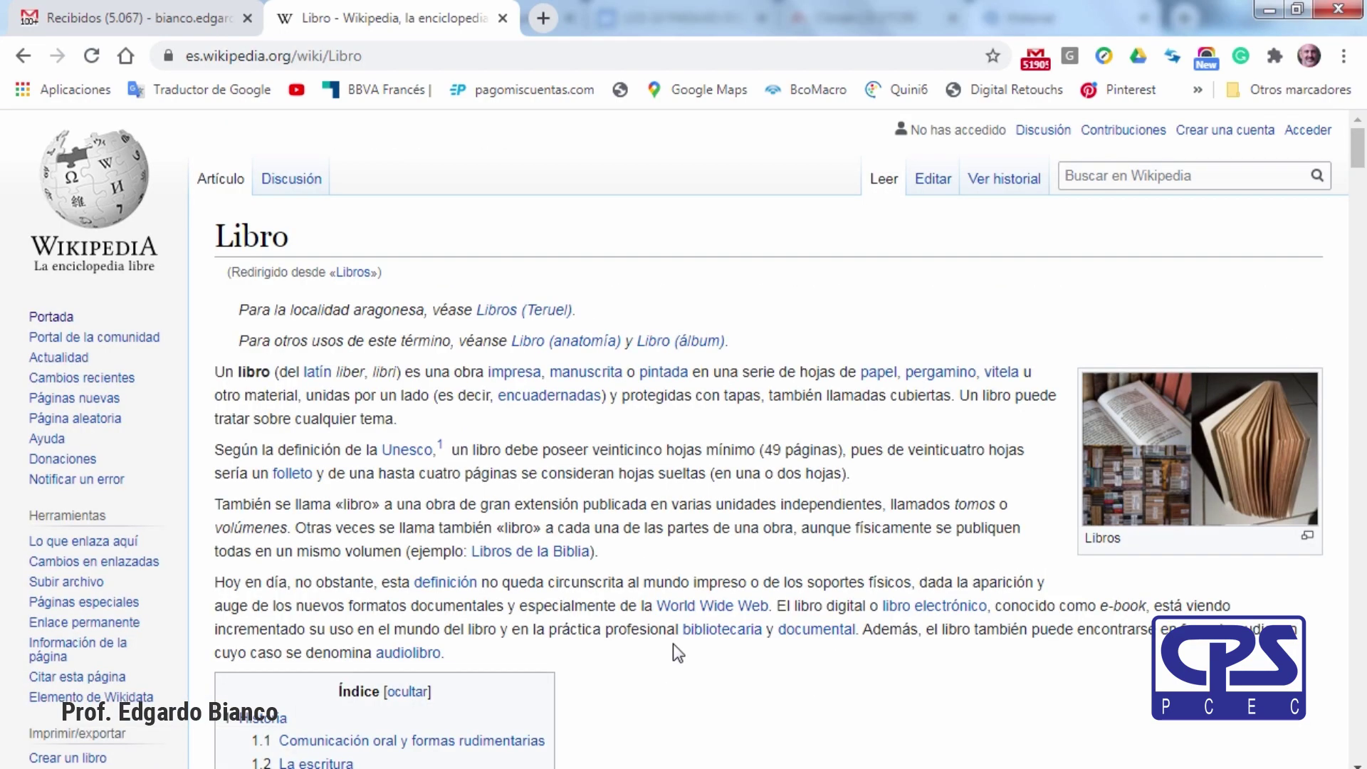
scroll(669, 627, "down", 7)
scroll(673, 624, "down", 8)
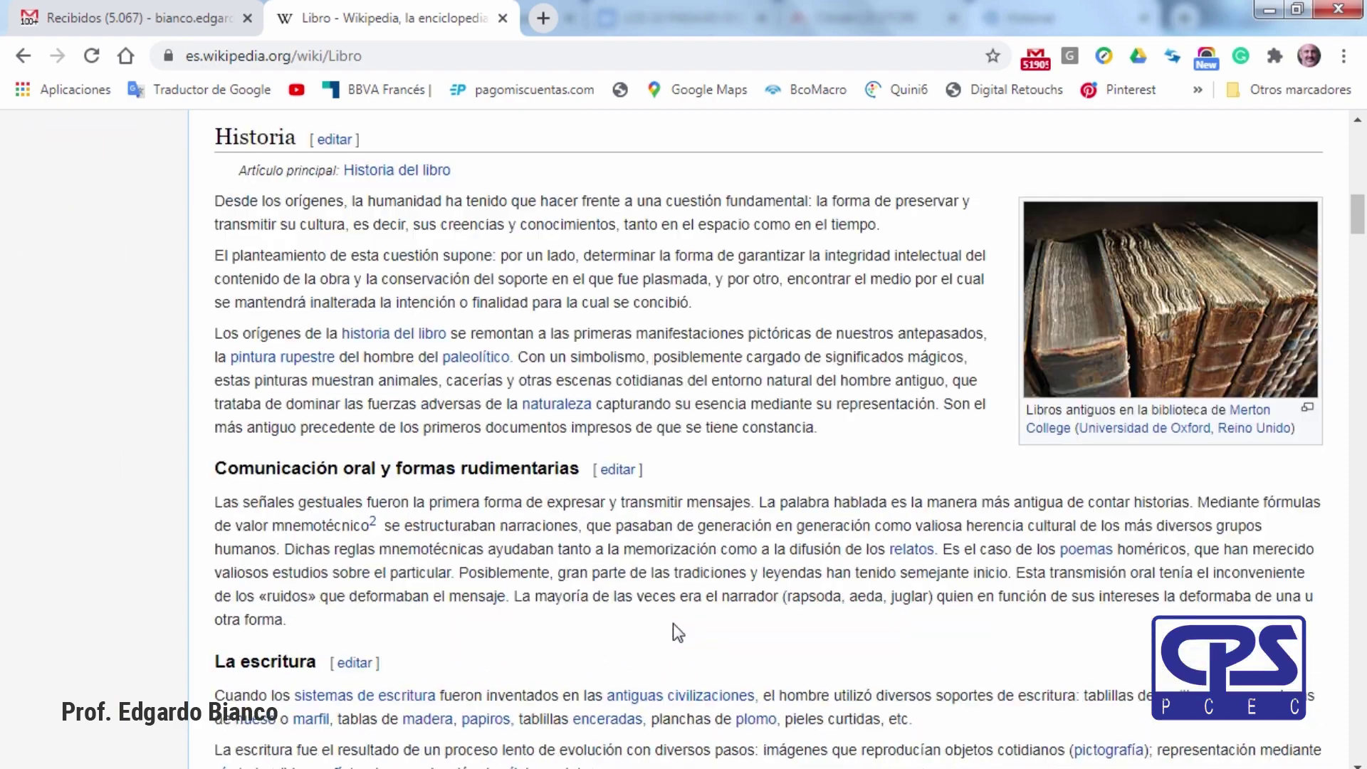
scroll(673, 623, "up", 13)
scroll(673, 623, "up", 2)
scroll(673, 622, "down", 8)
scroll(673, 622, "down", 9)
scroll(673, 622, "down", 5)
scroll(673, 623, "down", 2)
scroll(673, 623, "down", 2)
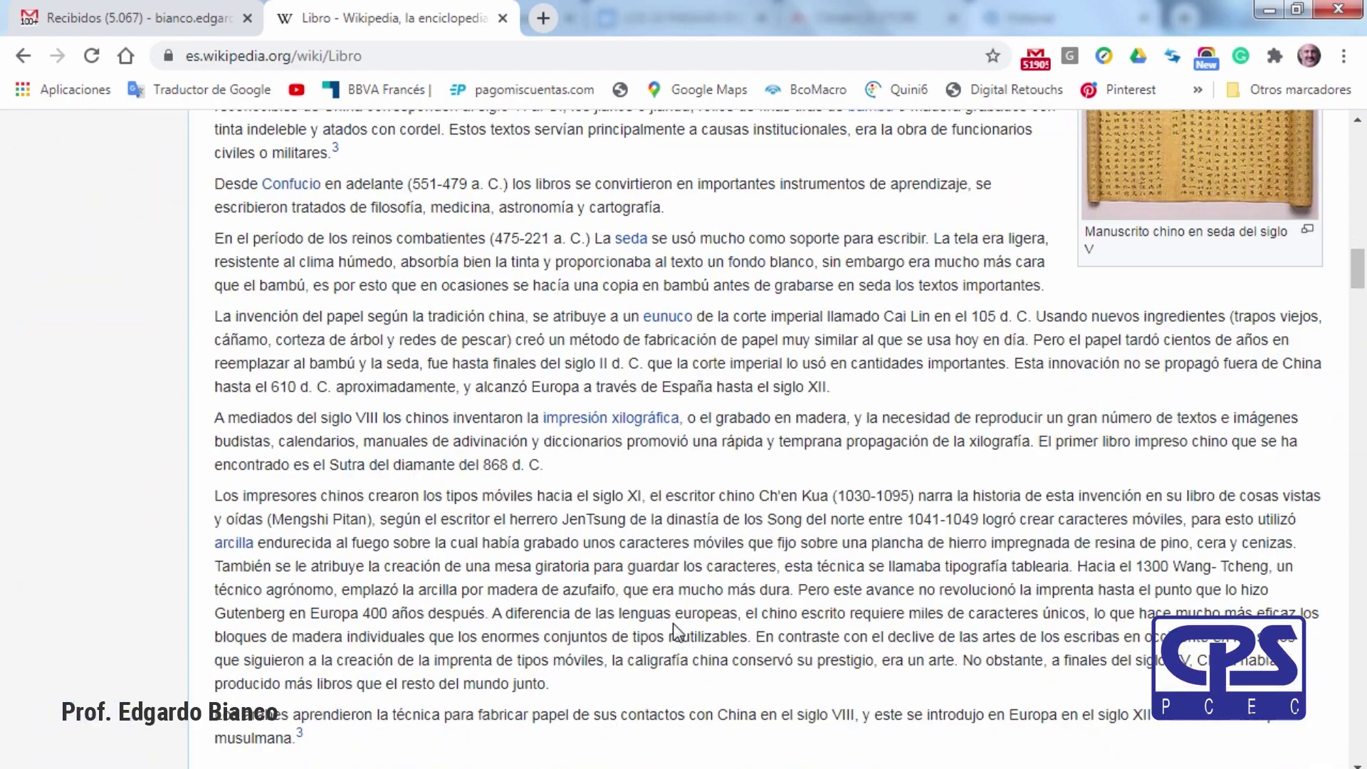
On the Libro article, open find-in-page and clear the previous 'cate' query.
scroll(673, 622, "up", 2)
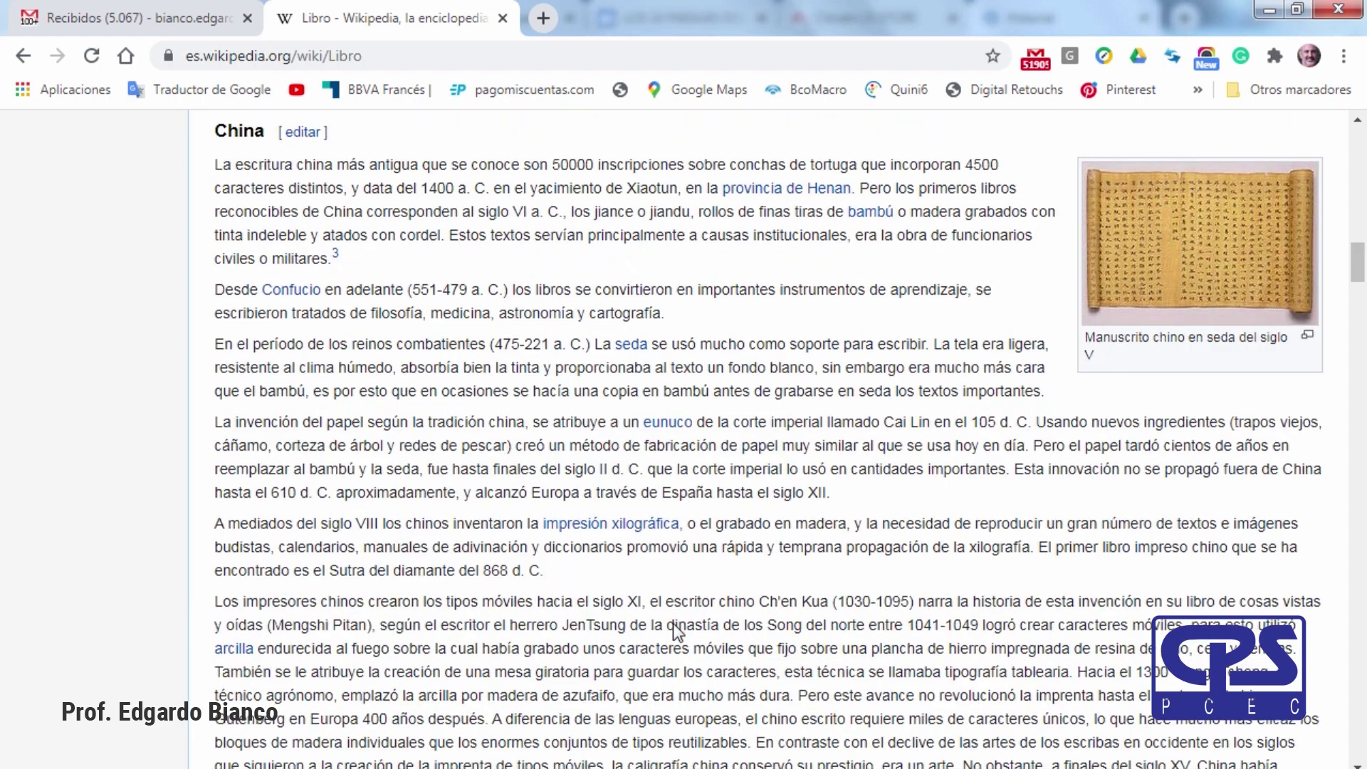
scroll(673, 623, "up", 8)
scroll(673, 623, "up", 8)
scroll(676, 624, "up", 8)
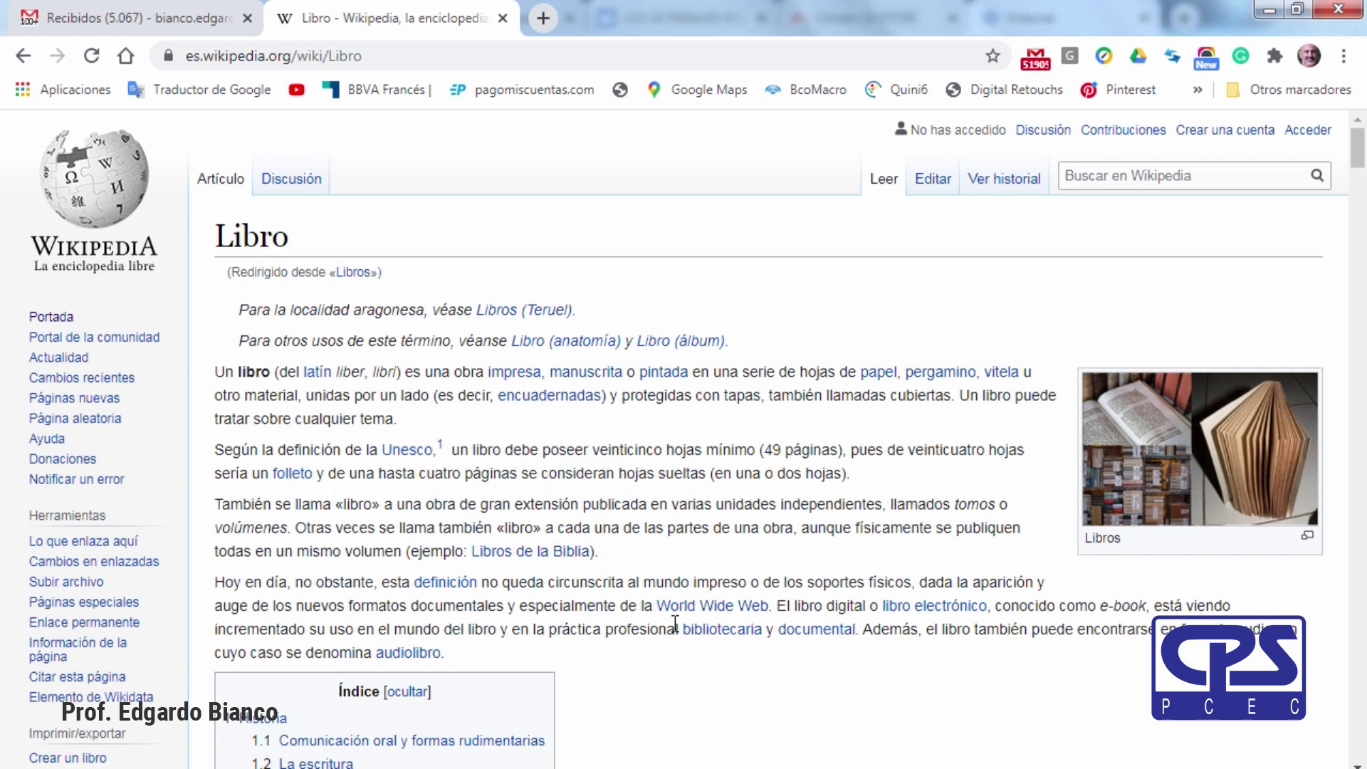
key("ctrl+f")
key("BackSpace")
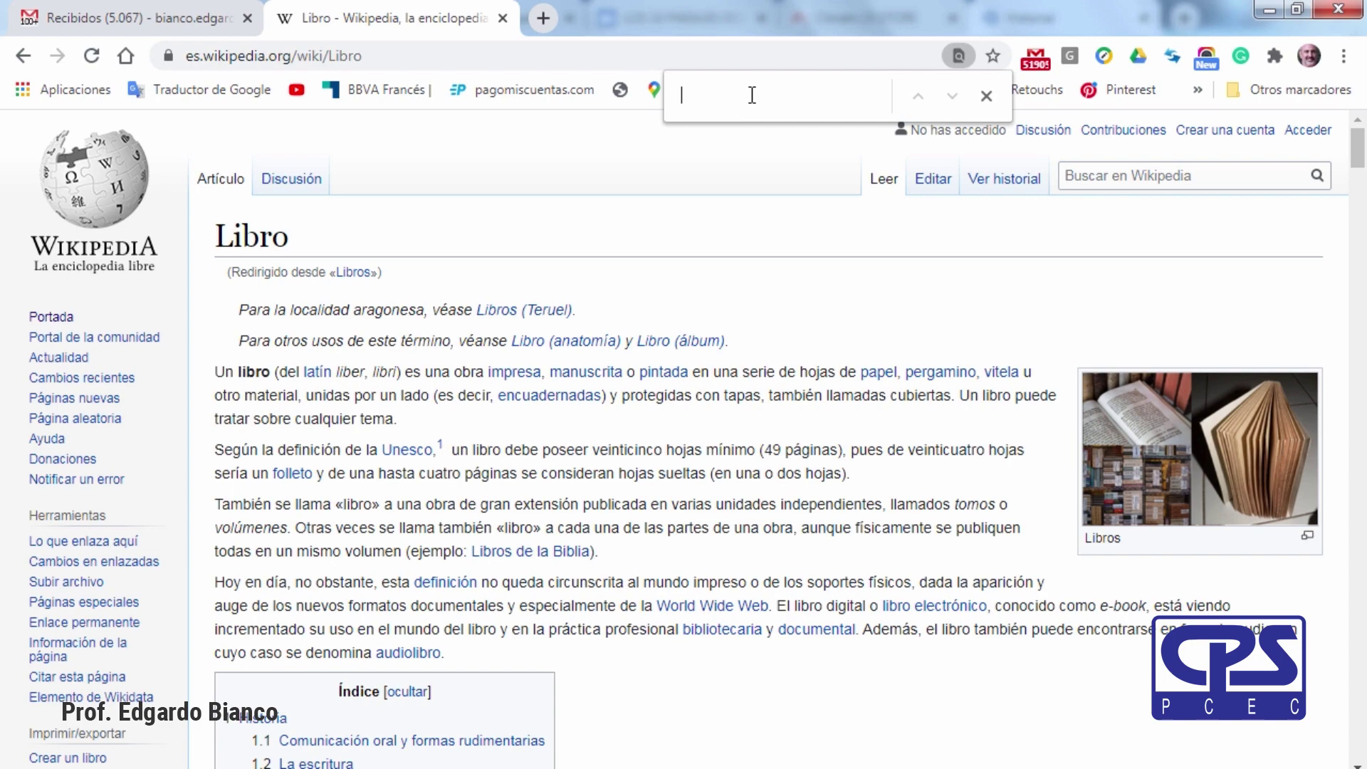
Search the Libro article for 'libro' and step through eleven successive matches.
type("l")
type("i")
type("bro")
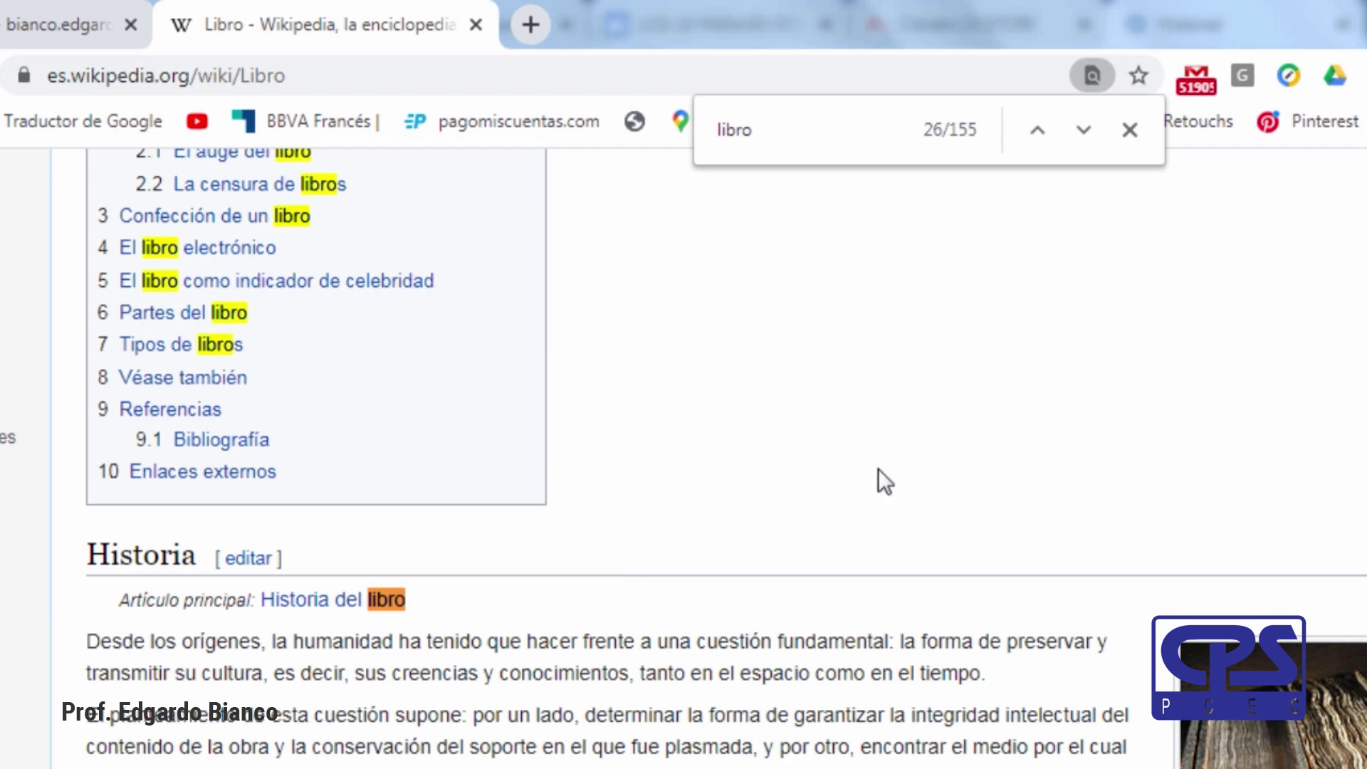
scroll(1019, 212, "up", 2)
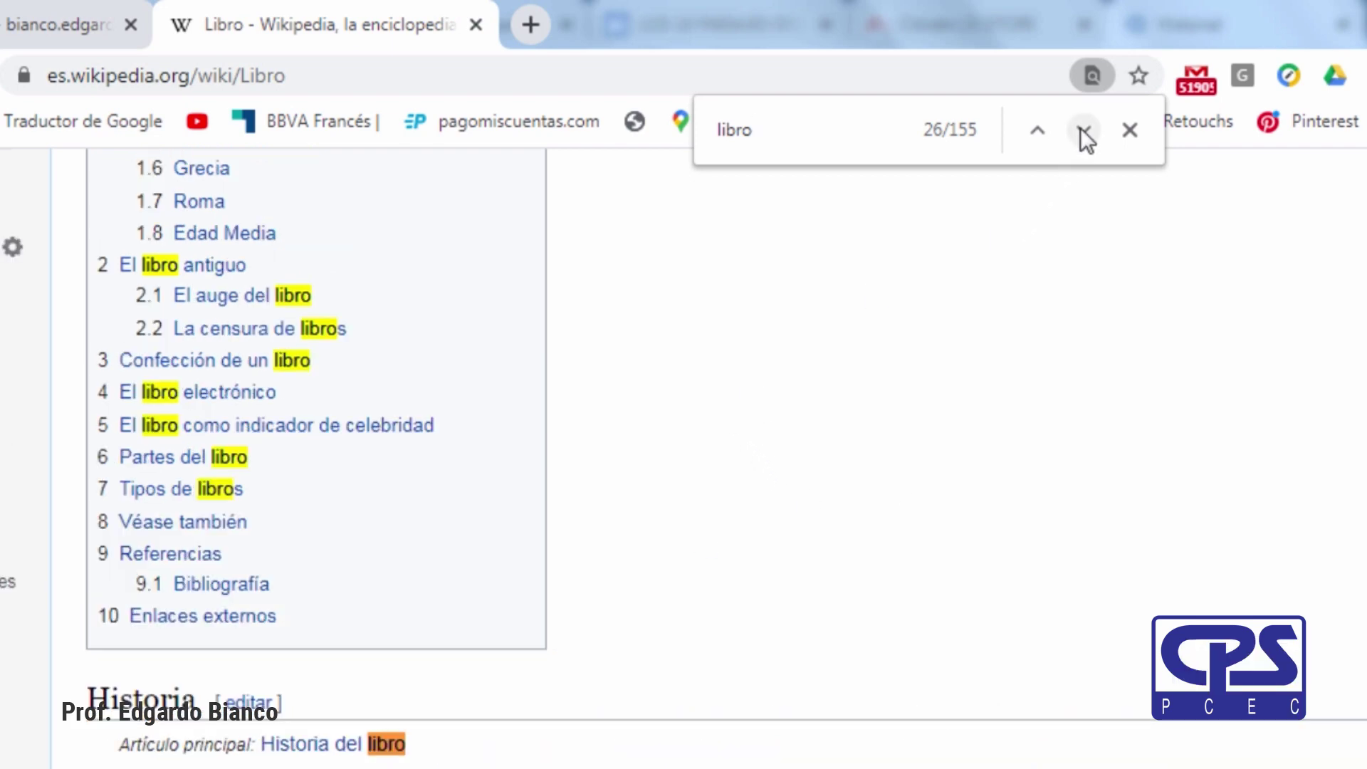
left_click(1081, 130)
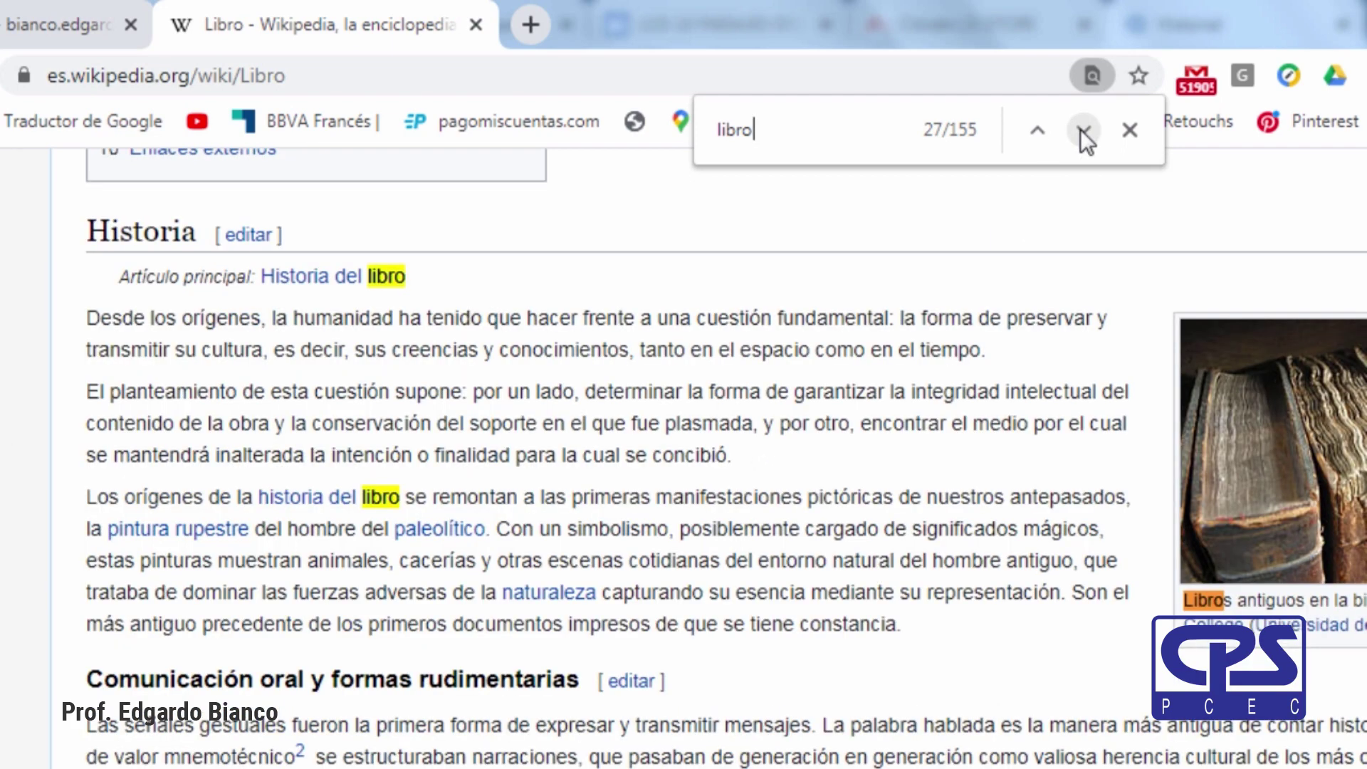
left_click(1081, 130)
left_click(1084, 131)
left_click(1080, 130)
left_click(1080, 130)
left_click(1080, 130)
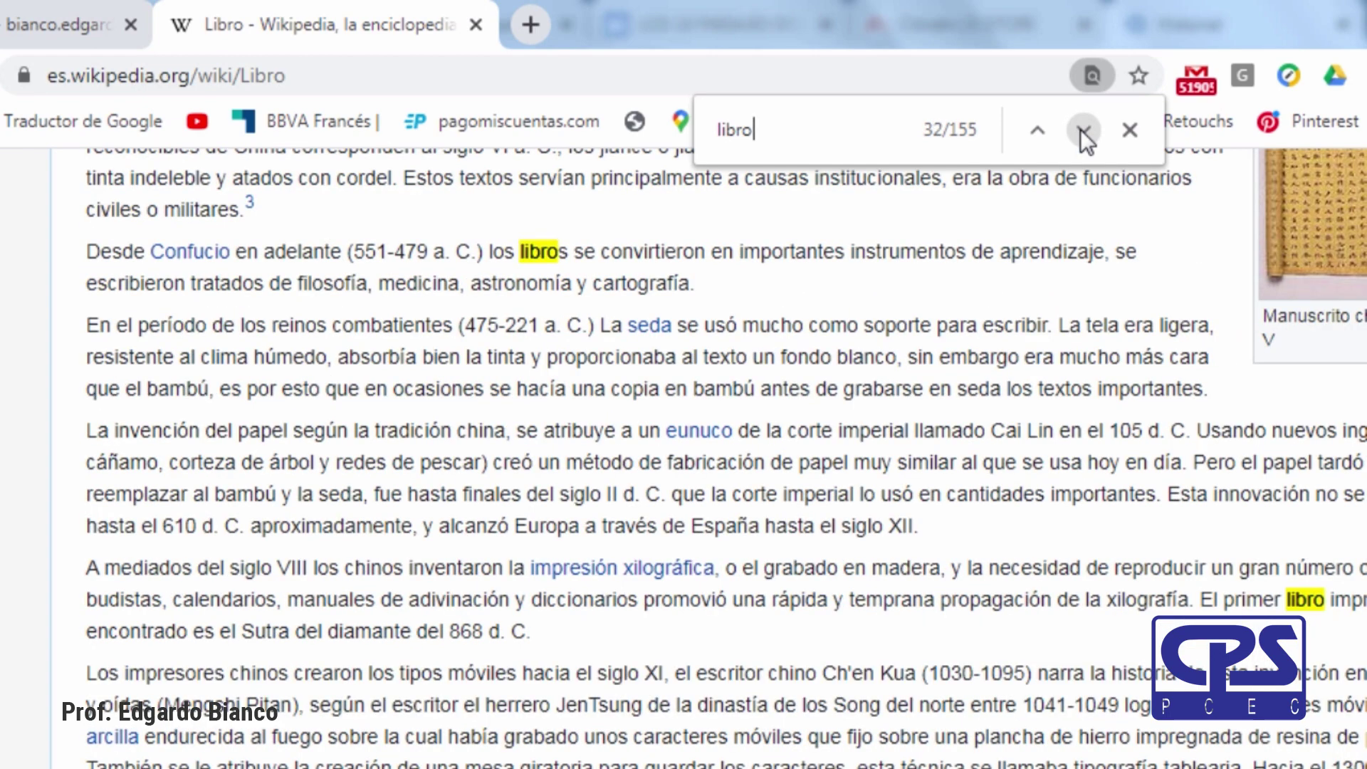
left_click(1080, 130)
left_click(1080, 130)
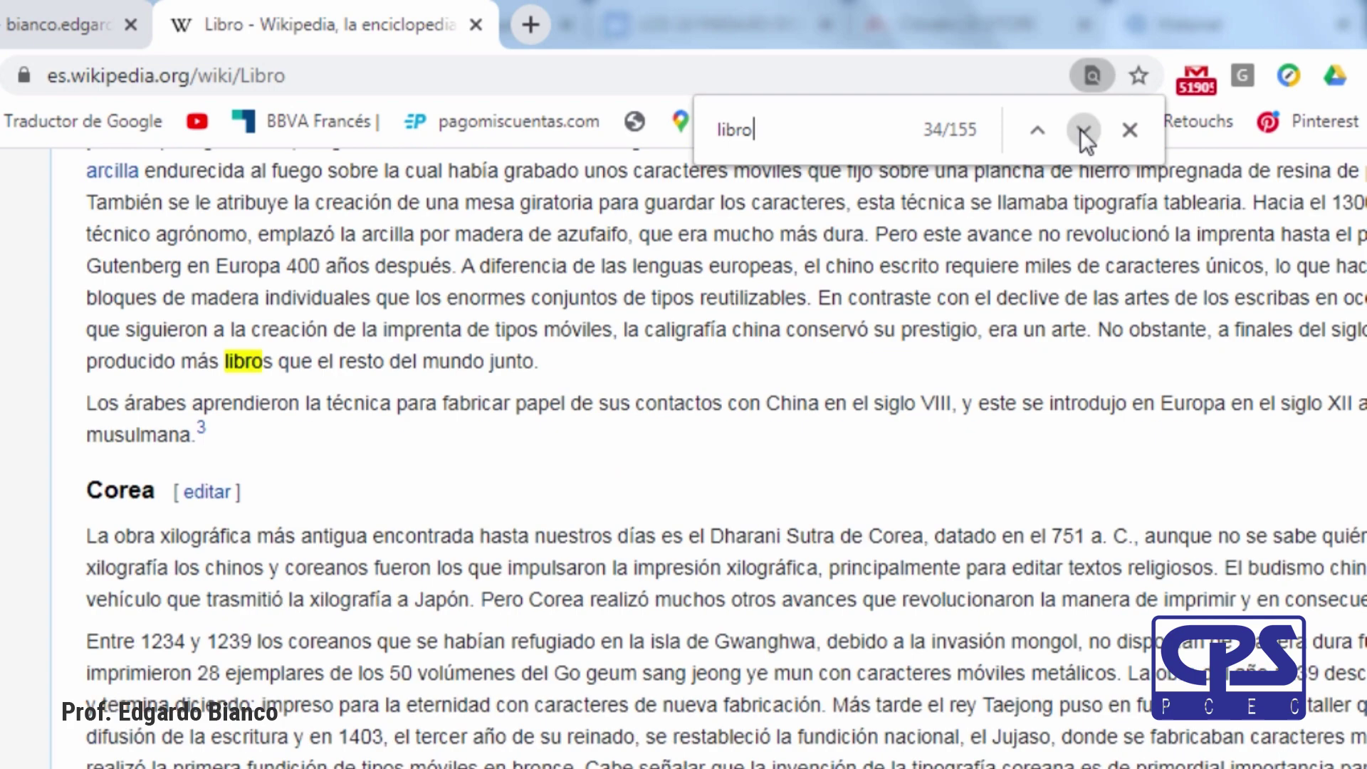
left_click(1079, 129)
left_click(1080, 130)
left_click(1079, 129)
Replace the query with 'corea' and step backward and forward through its matches.
double_click(794, 129)
type("corea")
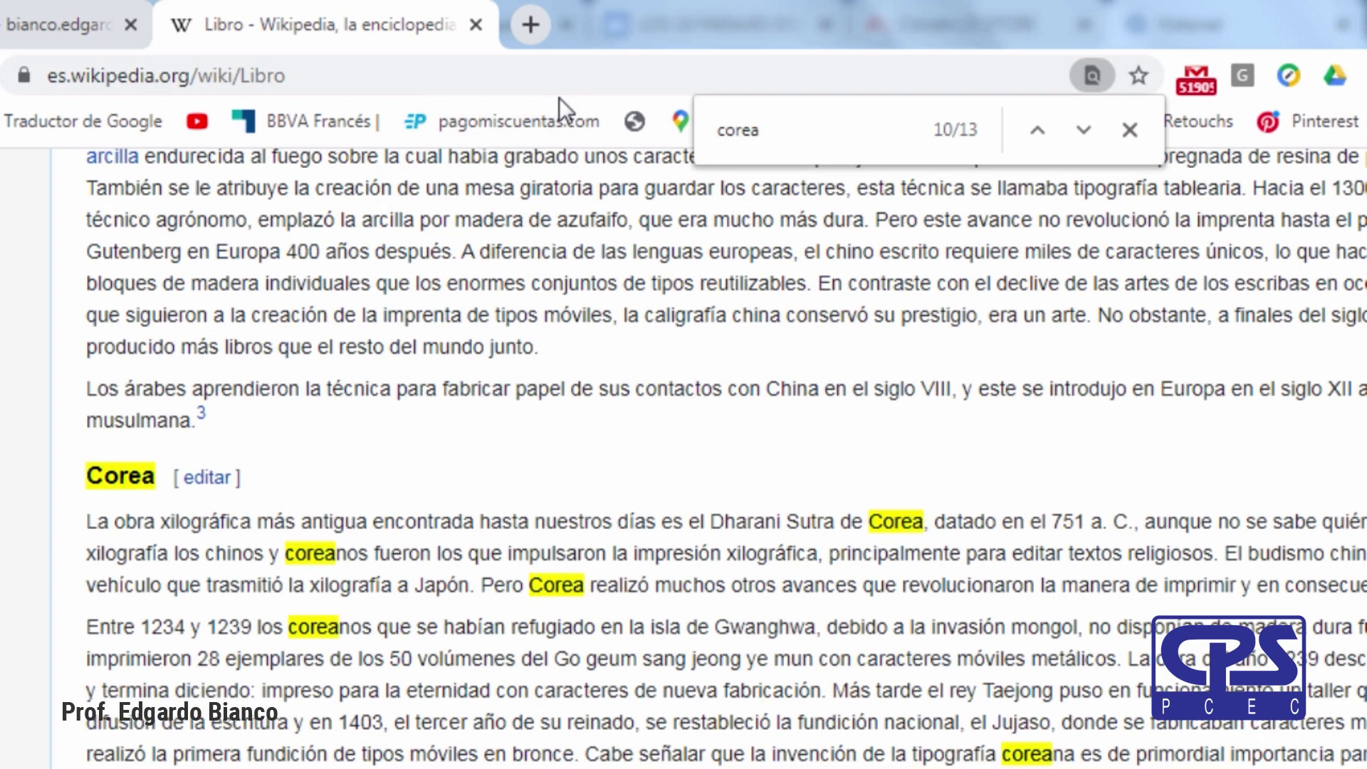
left_click(1039, 130)
left_click(1050, 130)
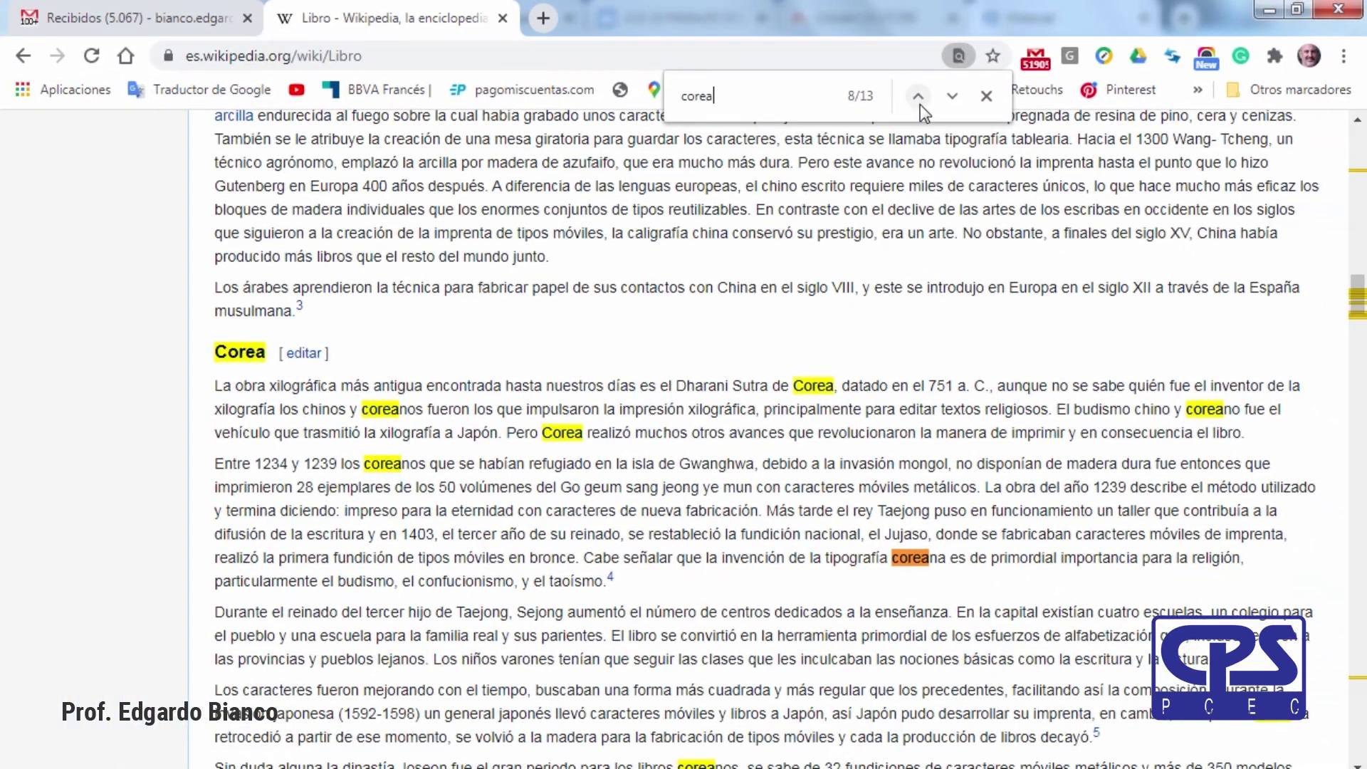
left_click(920, 104)
left_click(921, 100)
left_click(920, 100)
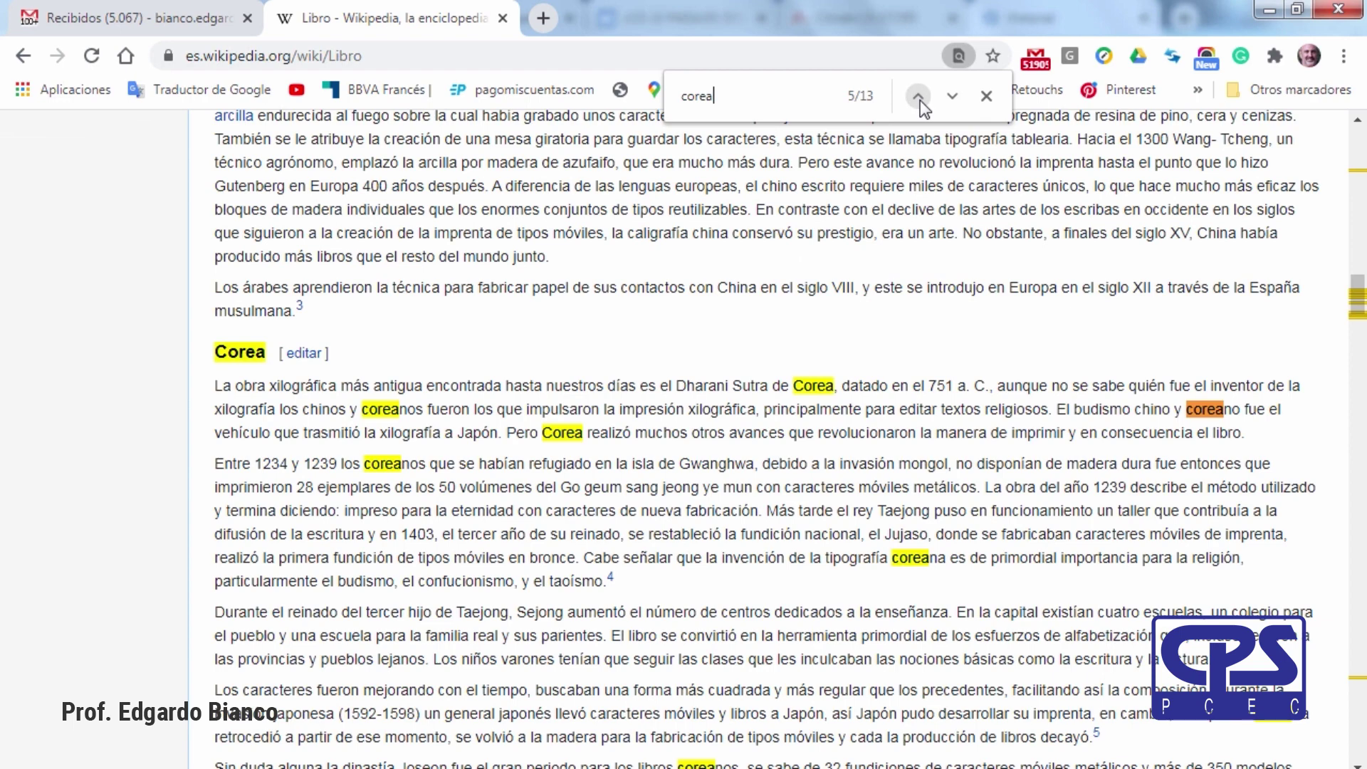
left_click(920, 100)
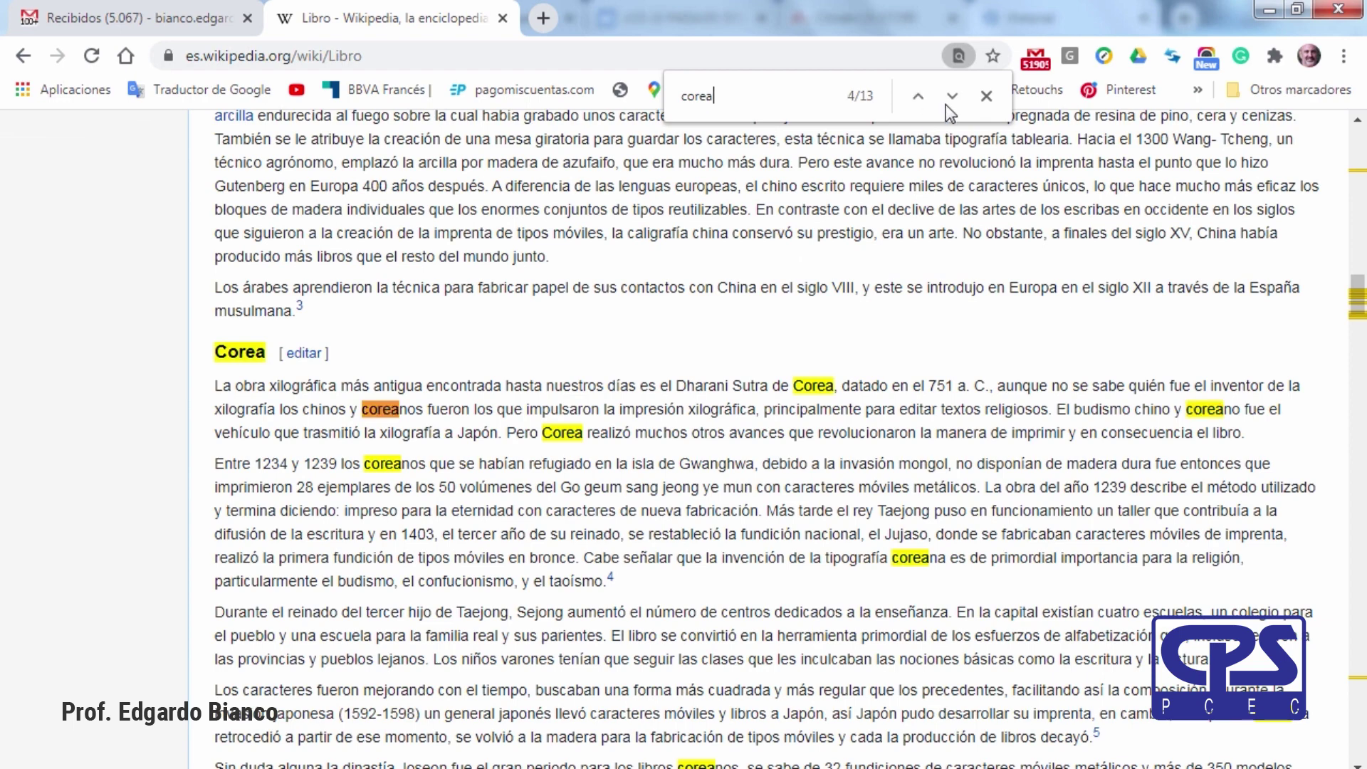
left_click(951, 97)
left_click(952, 97)
left_click(952, 96)
left_click(952, 97)
left_click(951, 97)
left_click(952, 97)
scroll(922, 314, "down", 5)
scroll(923, 307, "down", 8)
scroll(923, 305, "down", 8)
scroll(923, 302, "down", 2)
scroll(923, 301, "down", 5)
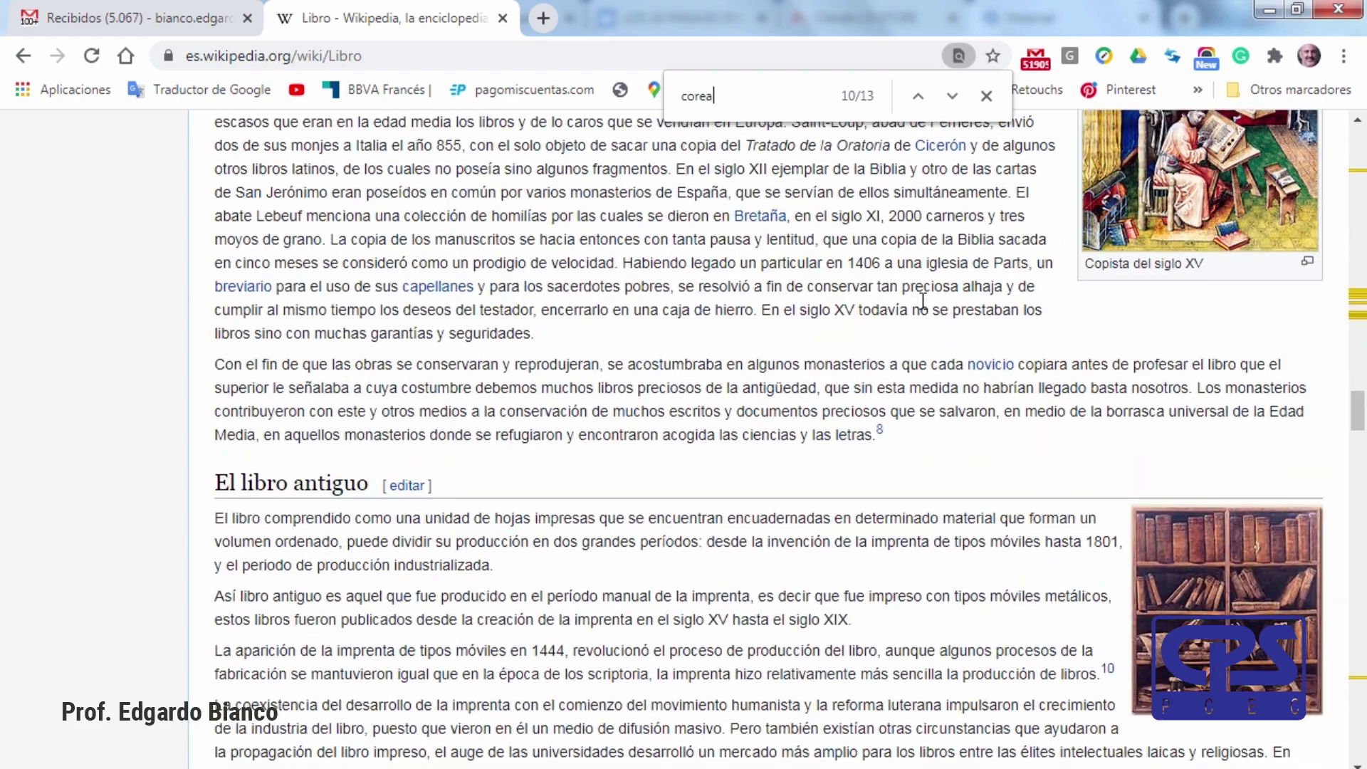
scroll(923, 302, "down", 3)
scroll(923, 302, "down", 3)
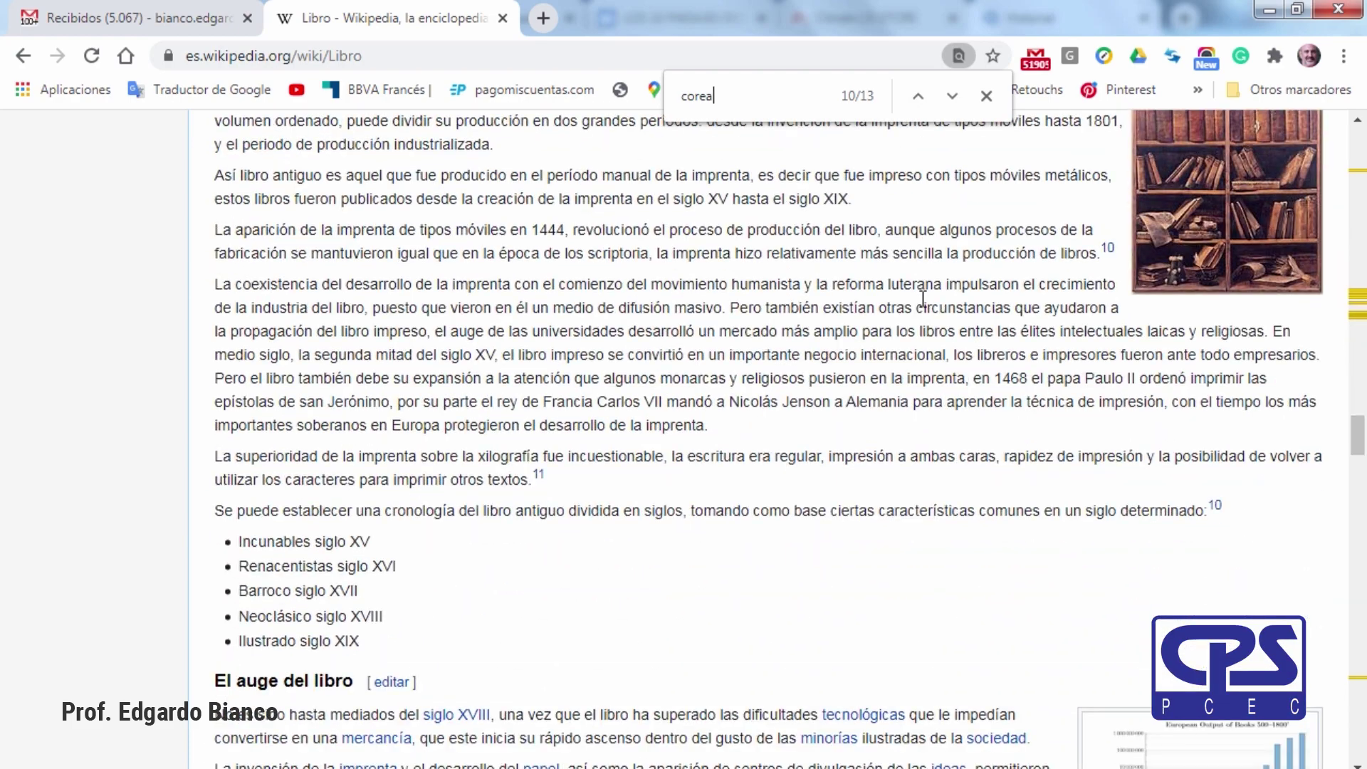
scroll(924, 299, "up", 4)
scroll(923, 299, "up", 4)
Replace the query with 'francia', view its single match, and close the find box.
left_click_drag(721, 95, 652, 92)
type("francia")
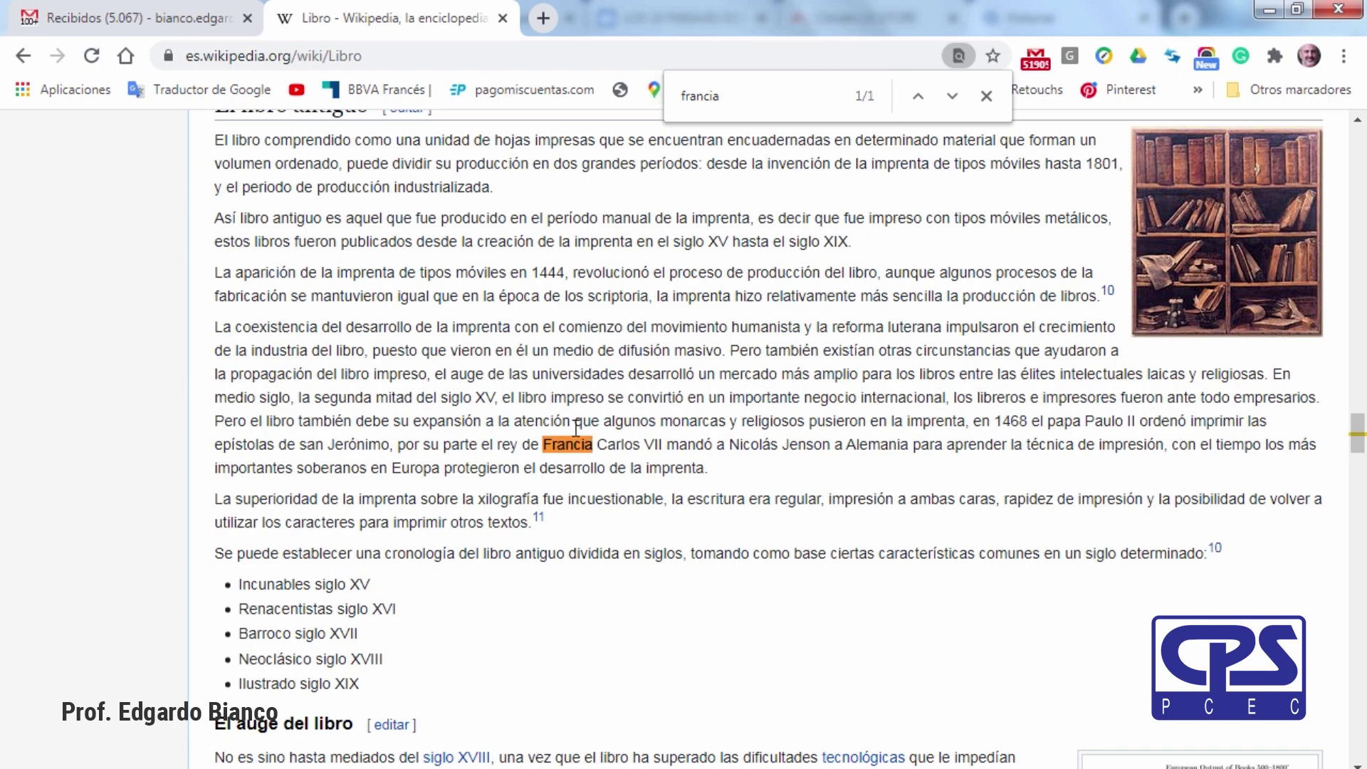
scroll(577, 427, "up", 2)
scroll(577, 428, "up", 3)
scroll(577, 428, "up", 10)
scroll(577, 427, "up", 10)
scroll(577, 427, "up", 10)
scroll(576, 427, "up", 10)
scroll(577, 427, "up", 10)
scroll(577, 427, "up", 5)
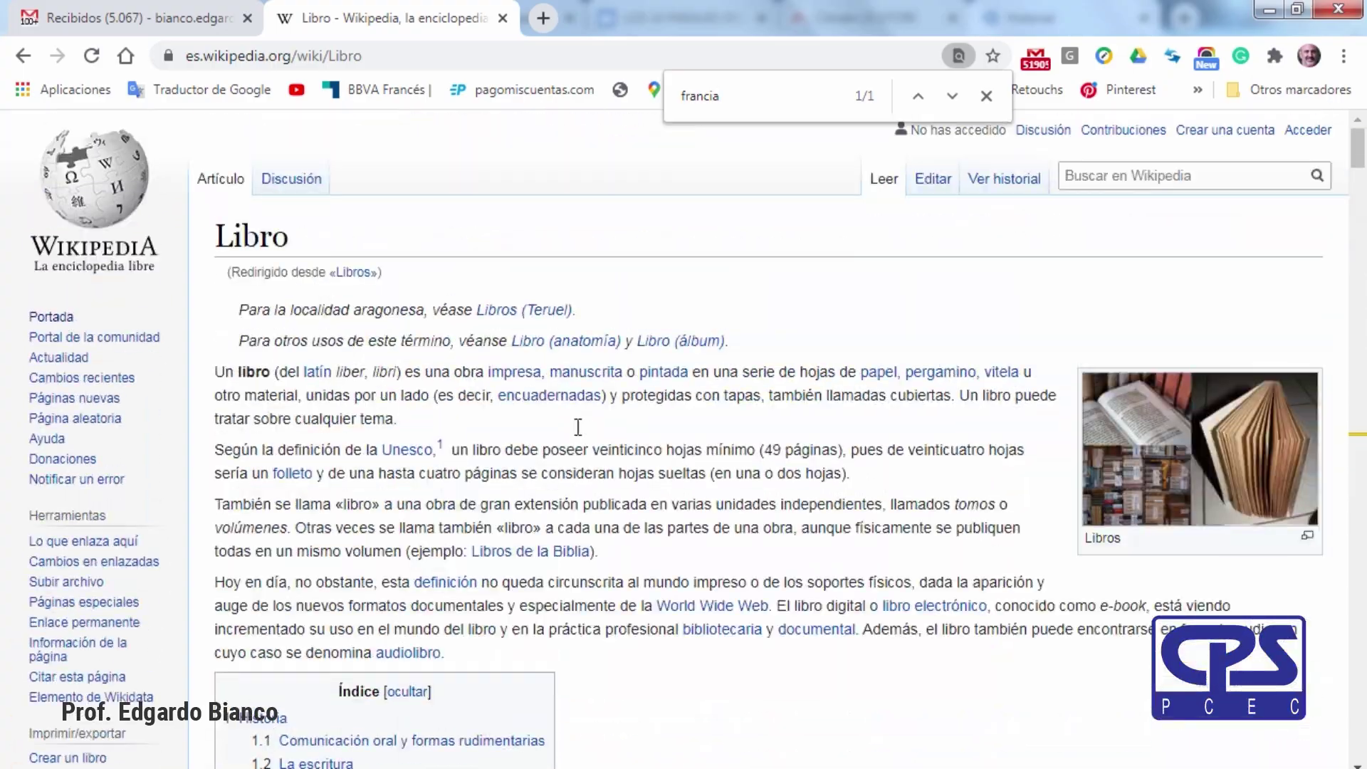
scroll(578, 426, "down", 6)
scroll(578, 426, "down", 10)
scroll(578, 426, "down", 10)
scroll(578, 426, "down", 5)
scroll(578, 426, "down", 3)
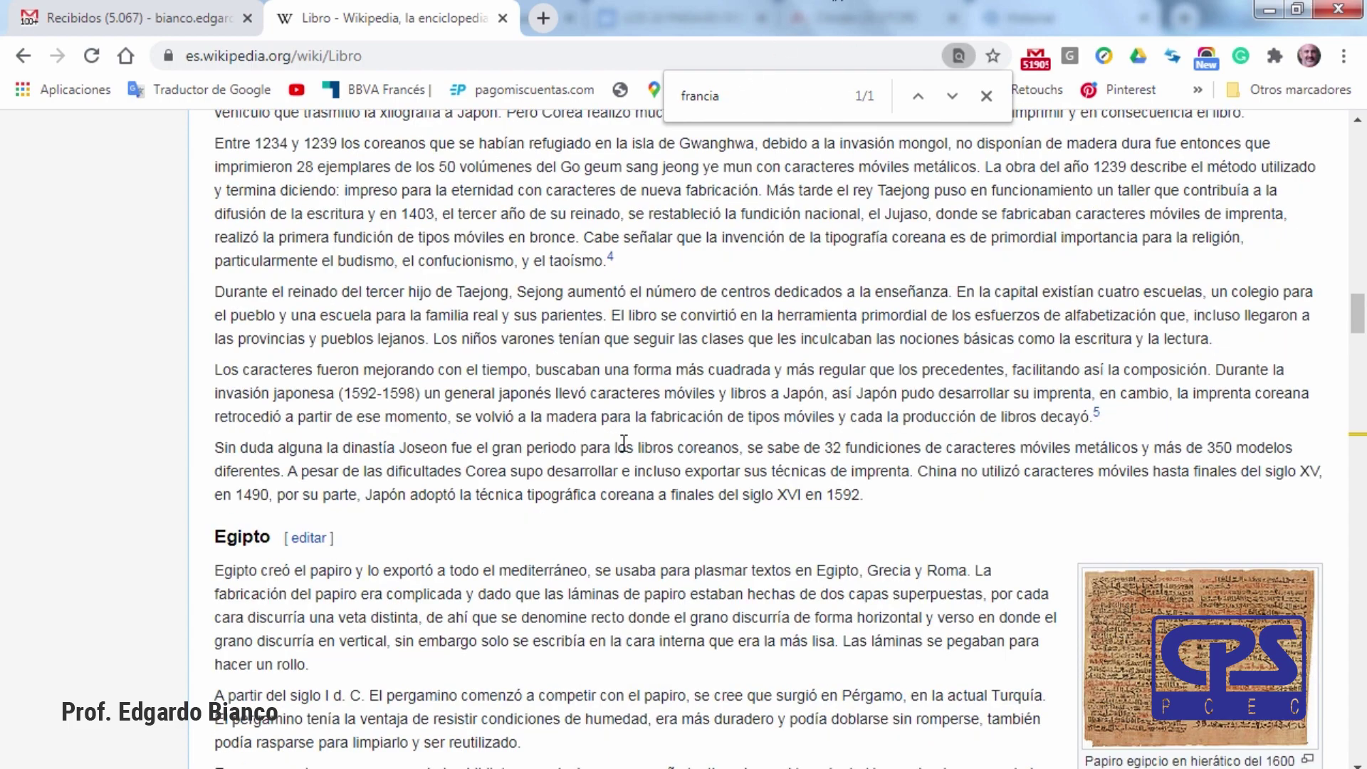
scroll(619, 441, "down", 6)
scroll(705, 310, "down", 3)
scroll(705, 310, "down", 5)
scroll(703, 315, "down", 10)
scroll(703, 315, "down", 1)
scroll(703, 315, "down", 5)
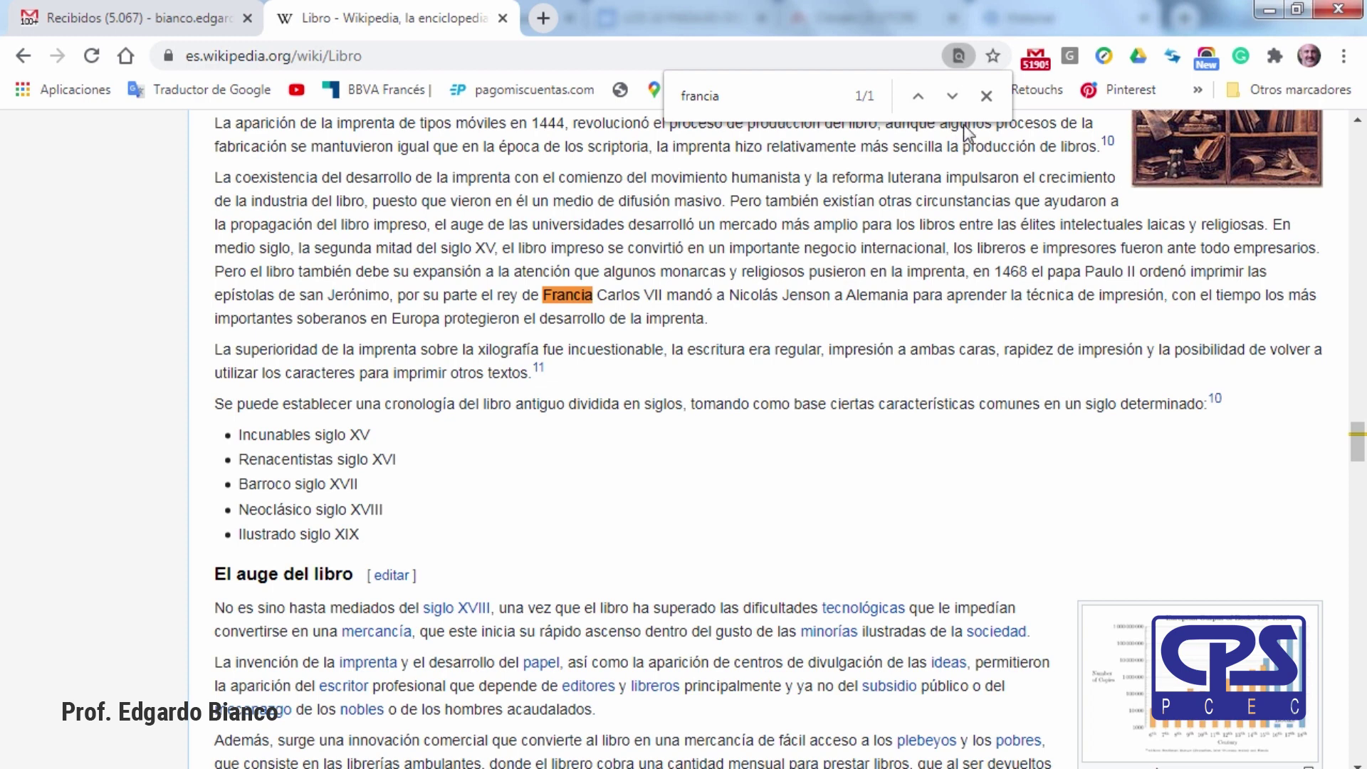
left_click(987, 96)
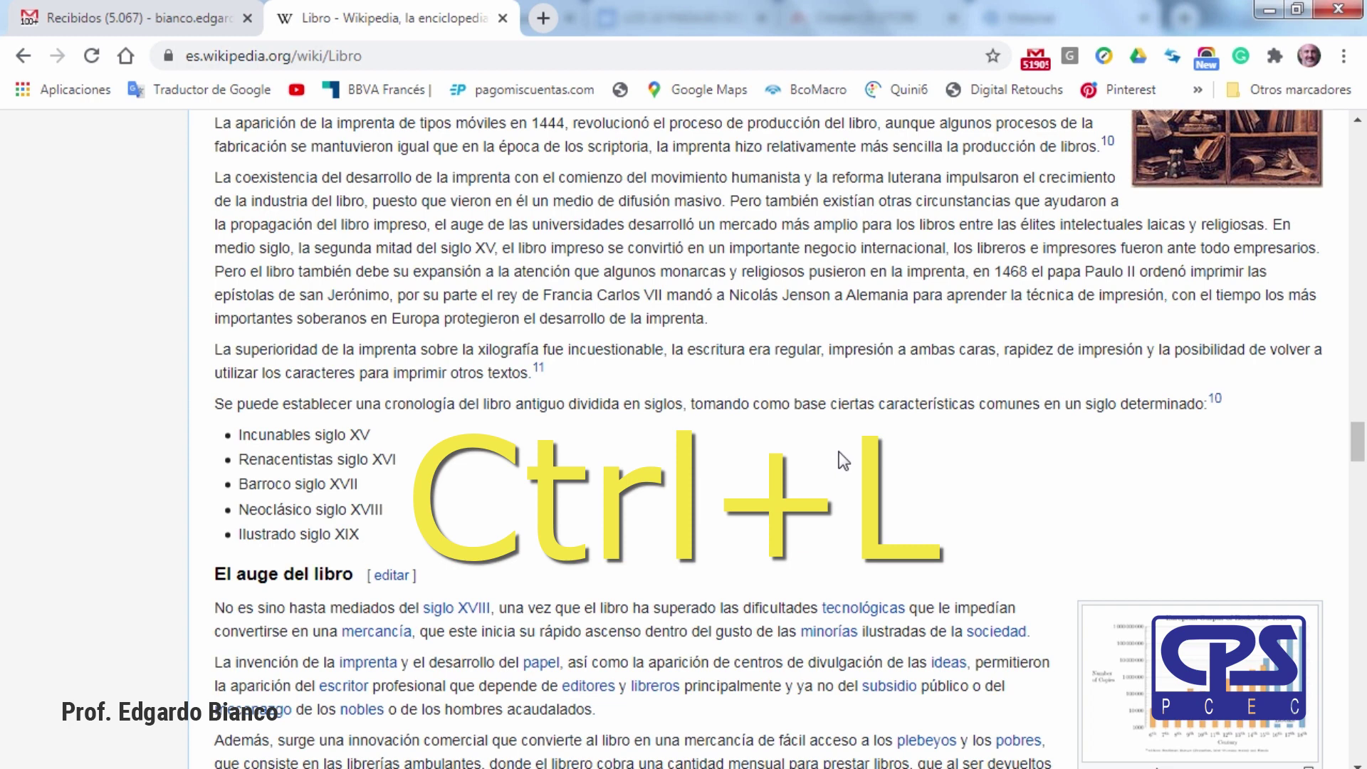
Search Google for 'palermo' from the address bar and view the results with Palermo images.
key("ctrl+l")
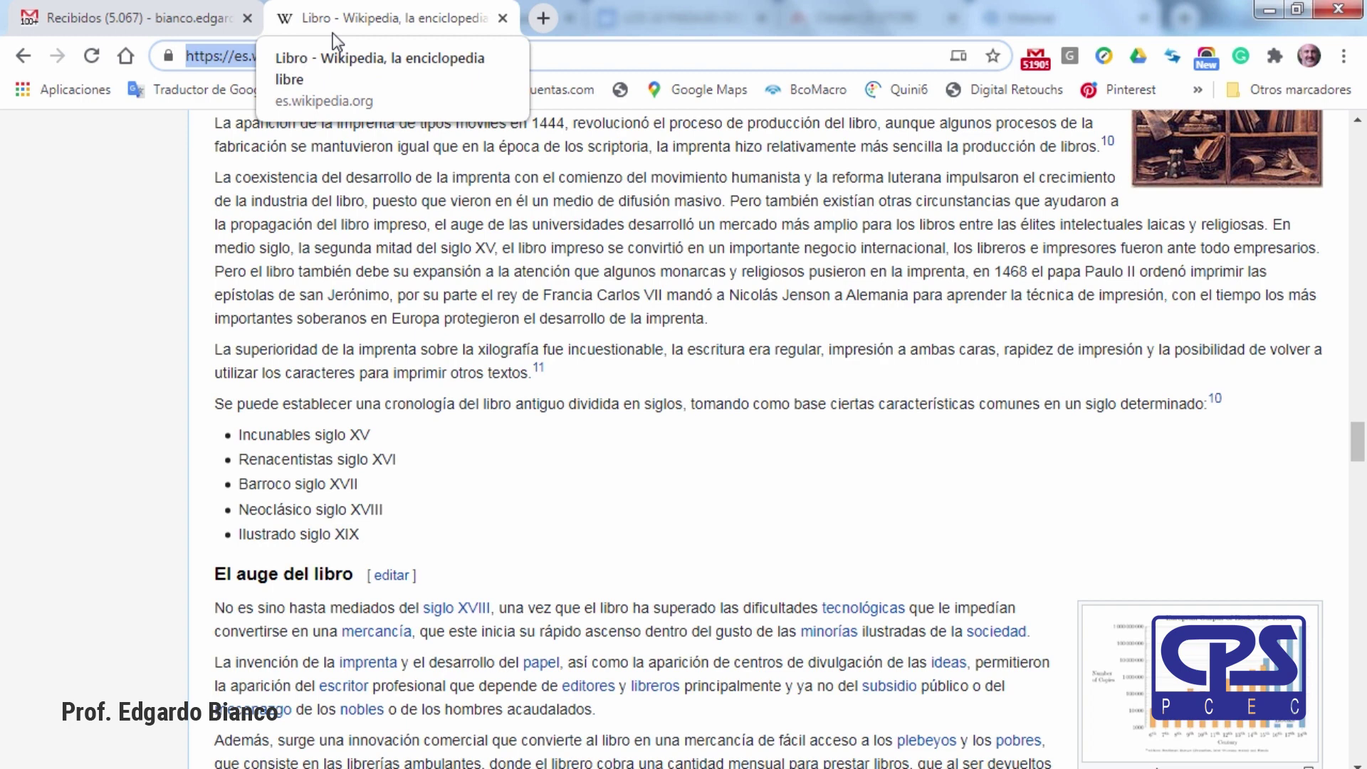
type("p")
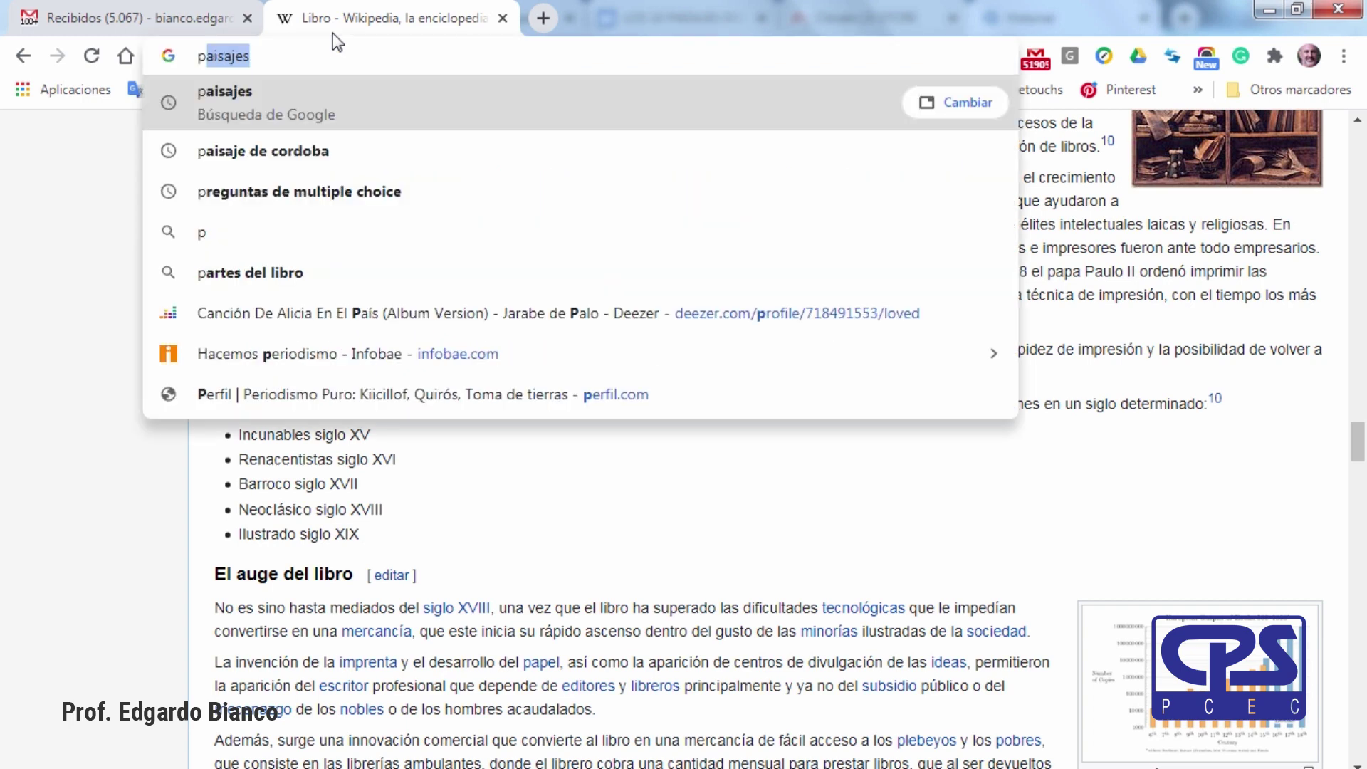
type("alermo")
key("Return")
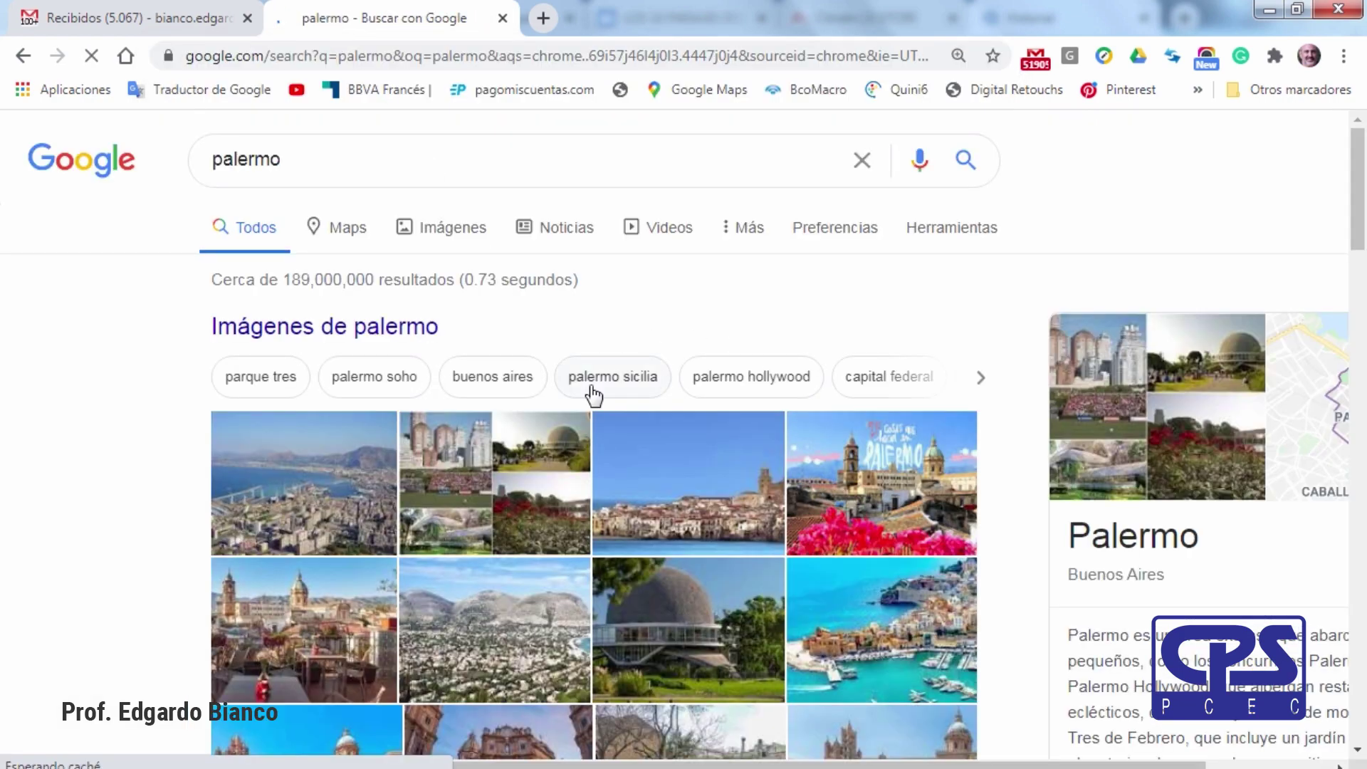
scroll(591, 395, "down", 2)
scroll(598, 398, "down", 1)
scroll(641, 397, "down", 1)
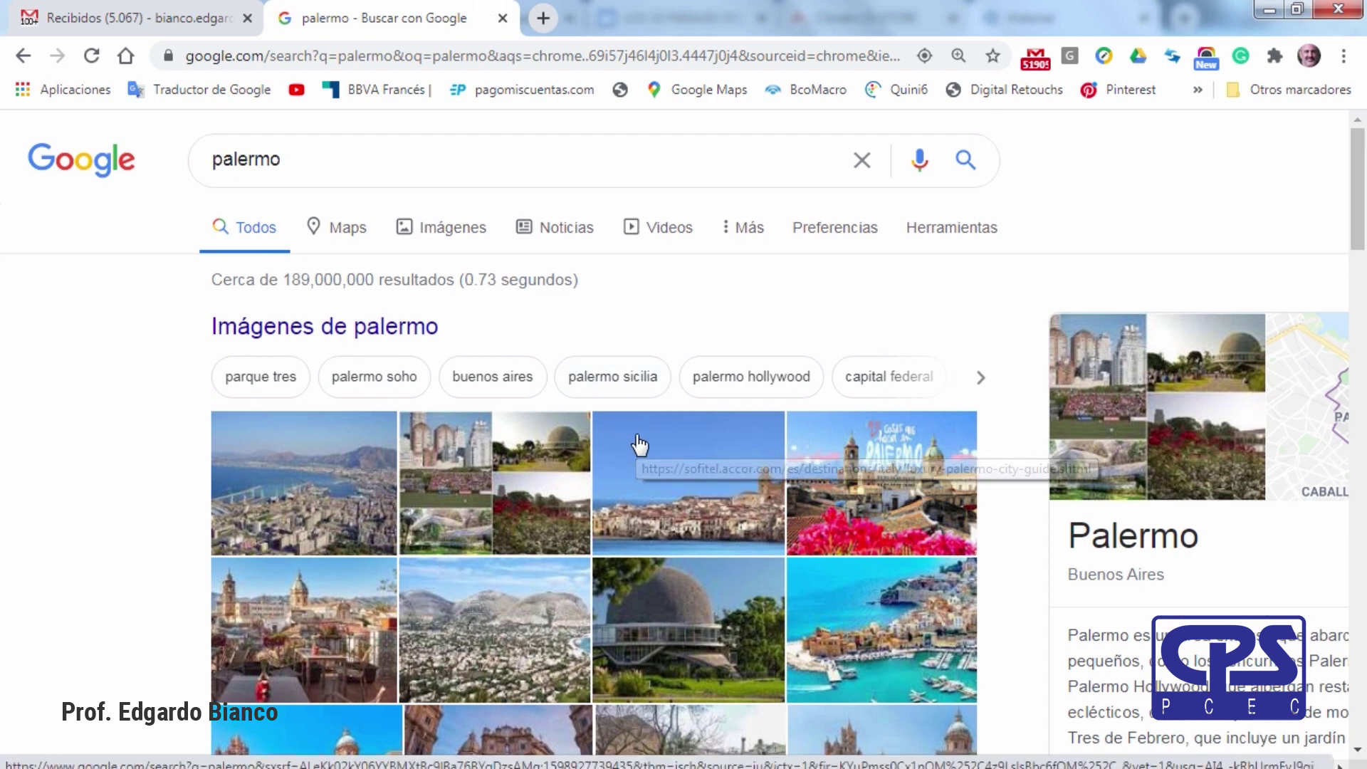
key("ctrl+l")
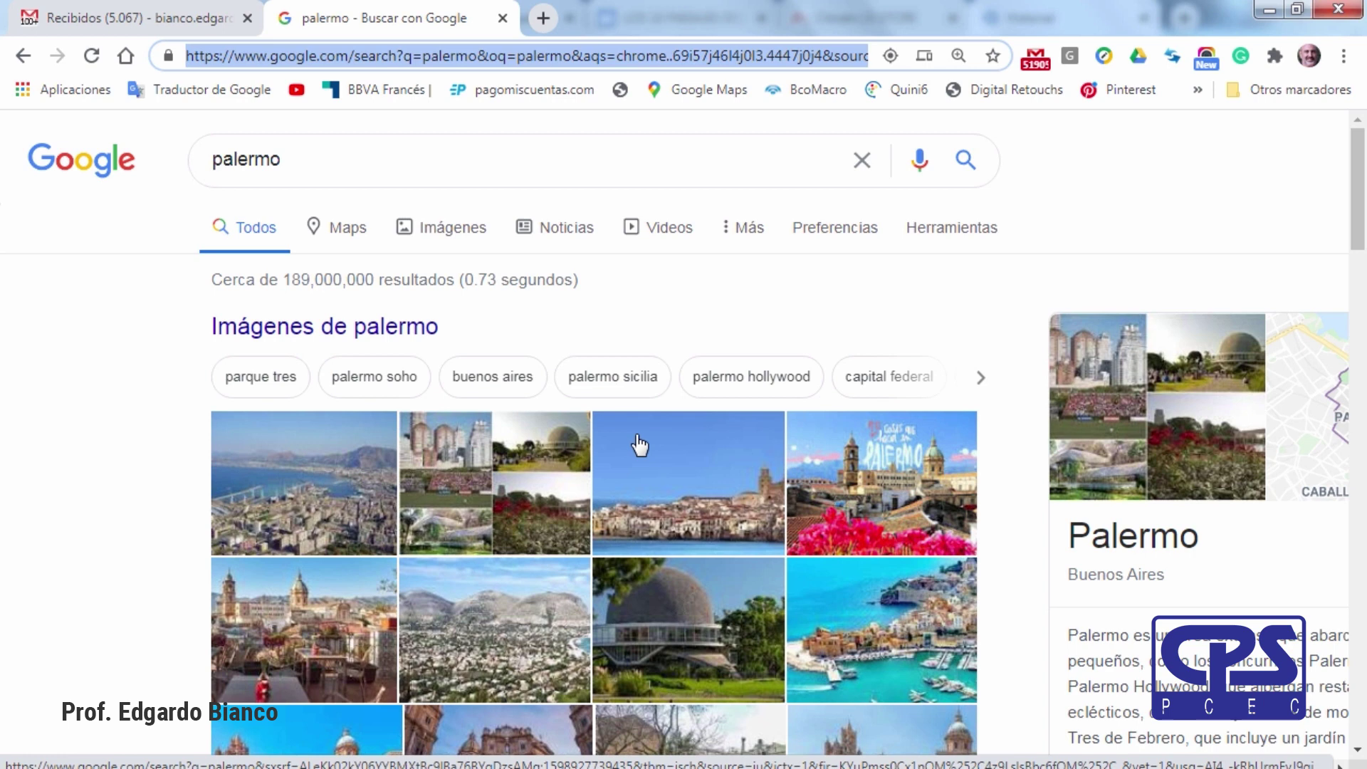
Clear the palermo address and enter 'ford' to reach the Ford Argentina home page.
left_click(753, 292)
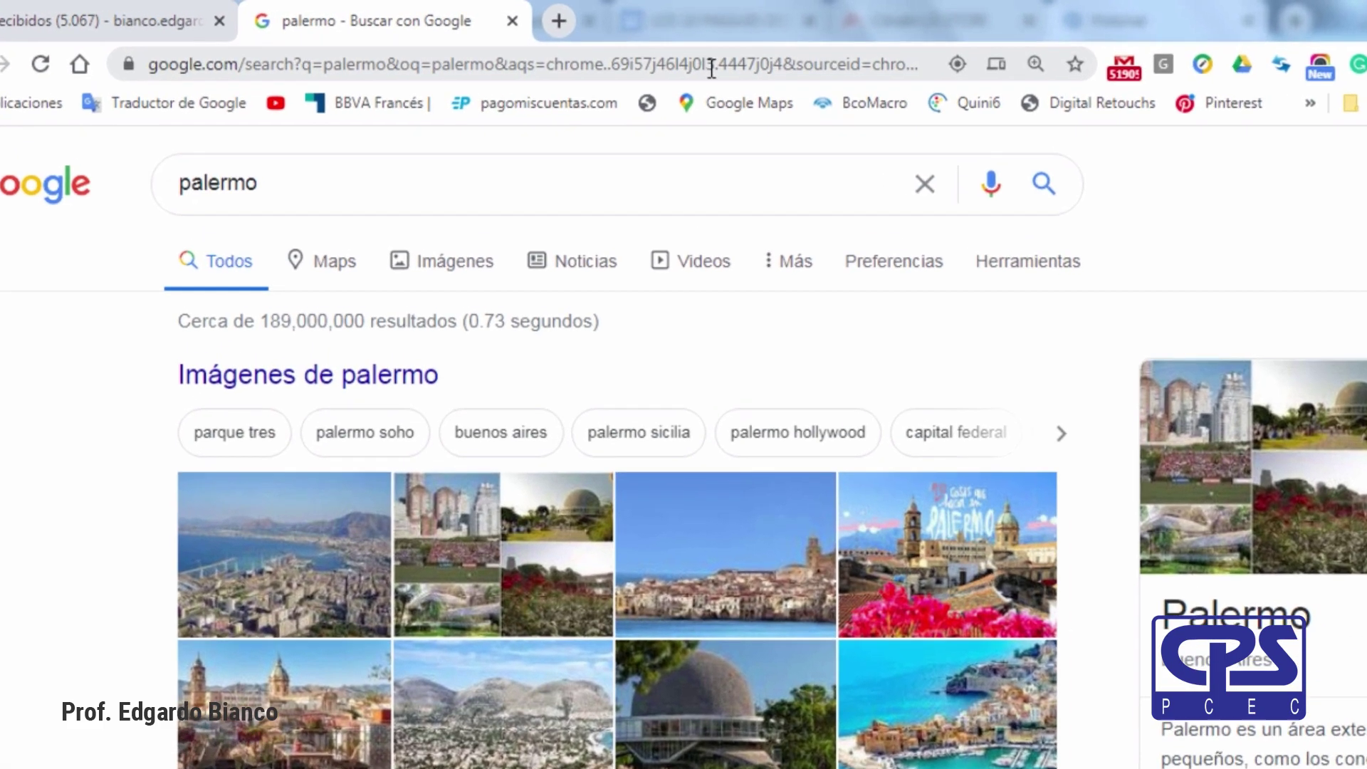
mouse_move(669, 57)
left_mouse_down()
mouse_move(509, 60)
mouse_move(473, 99)
left_mouse_up()
key("BackSpace")
key("BackSpace")
key("BackSpace")
key("BackSpace")
key("BackSpace")
key("BackSpace")
left_click(859, 470)
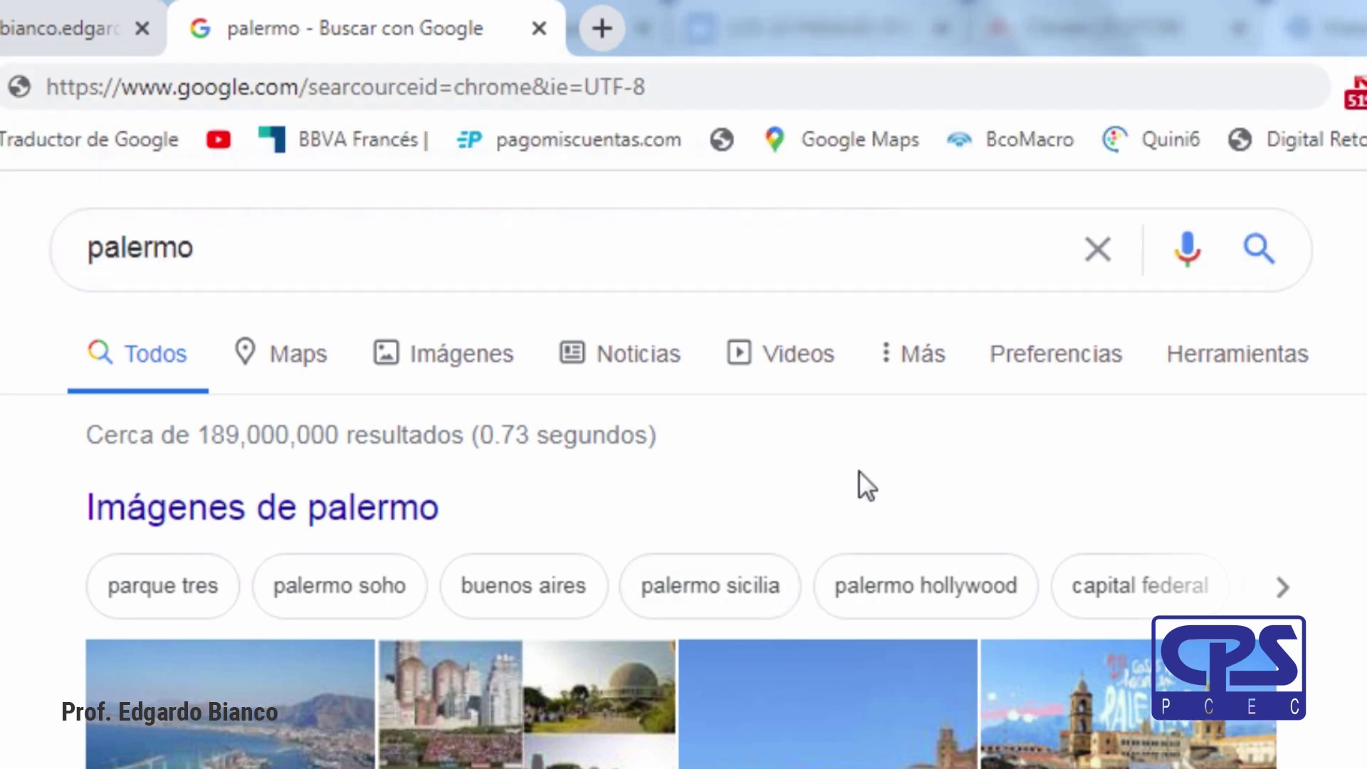
key("ctrl+l")
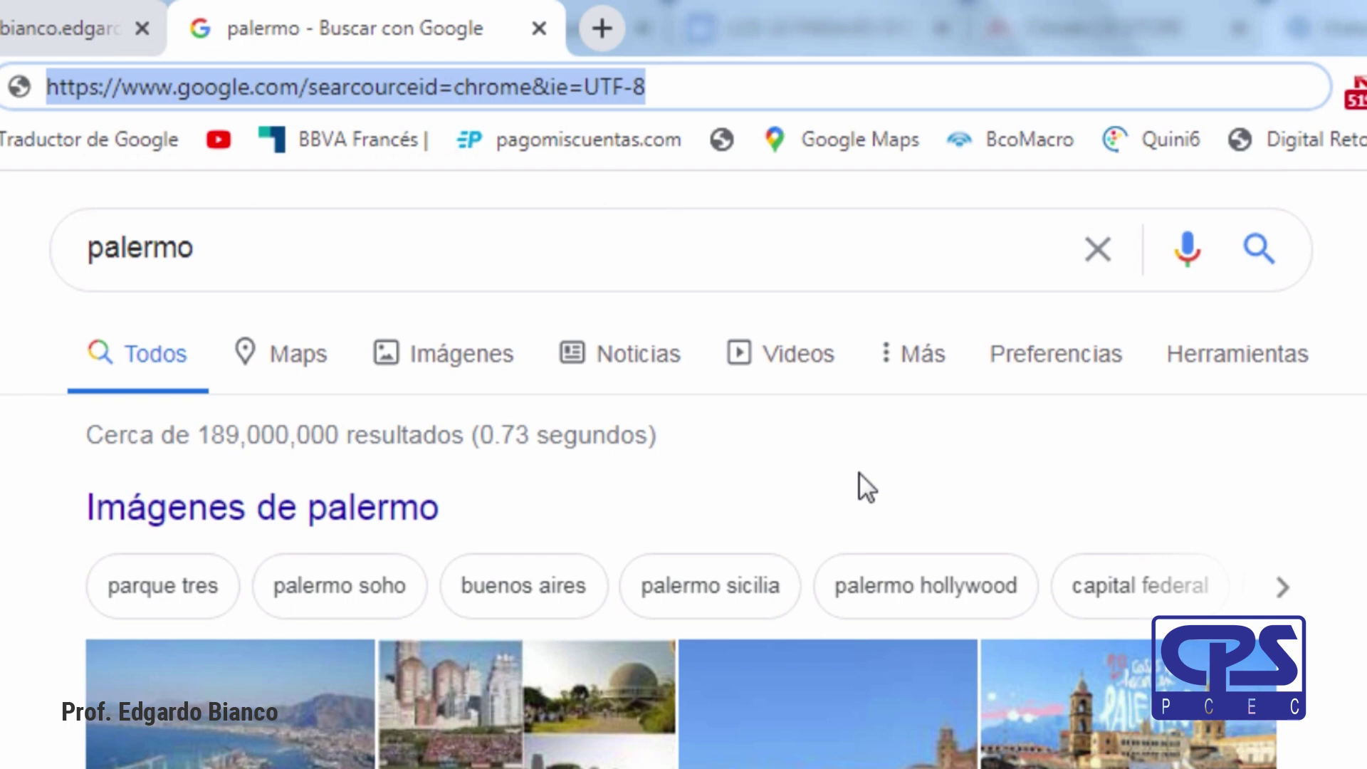
type("ford")
key("Return")
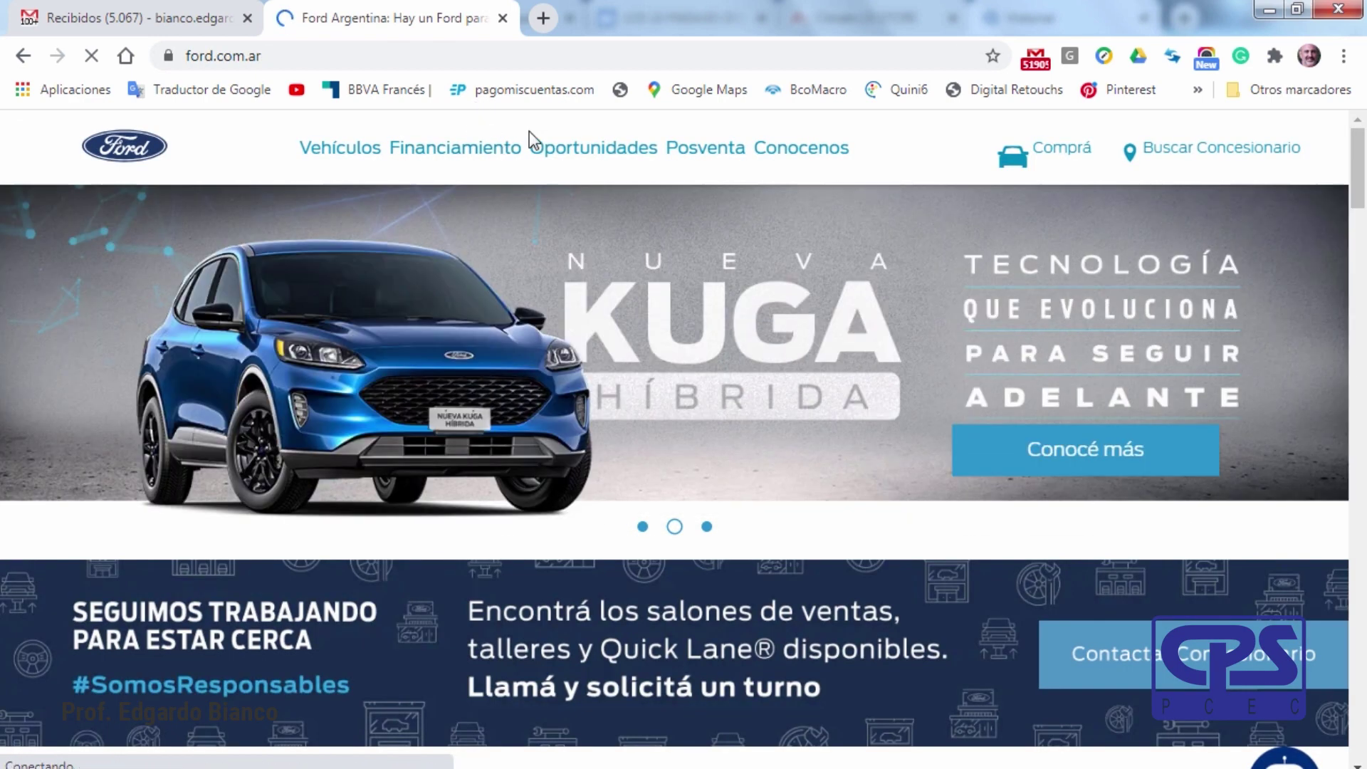
Replace the ford.com.ar address with 'nba' and complete it with Ctrl+Enter to open NBA.com.
left_click(421, 58)
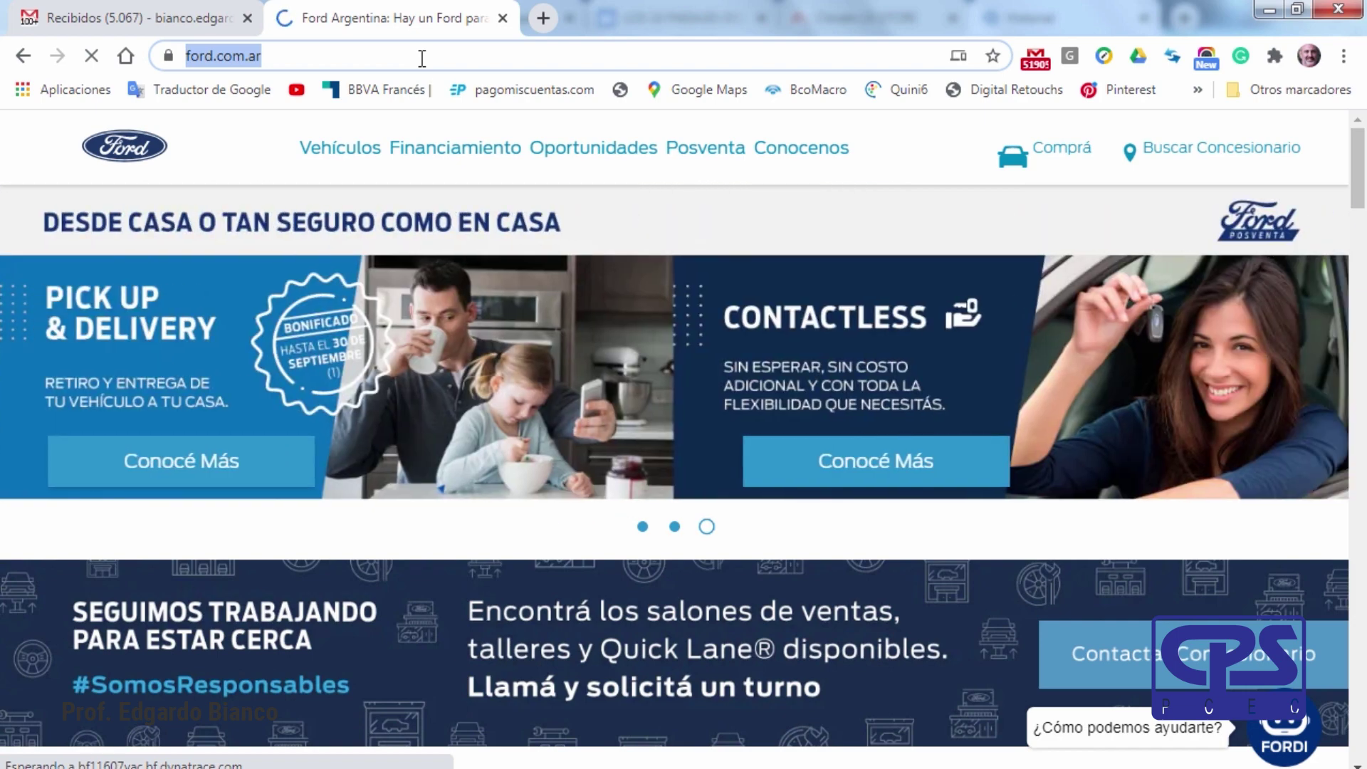
key("BackSpace")
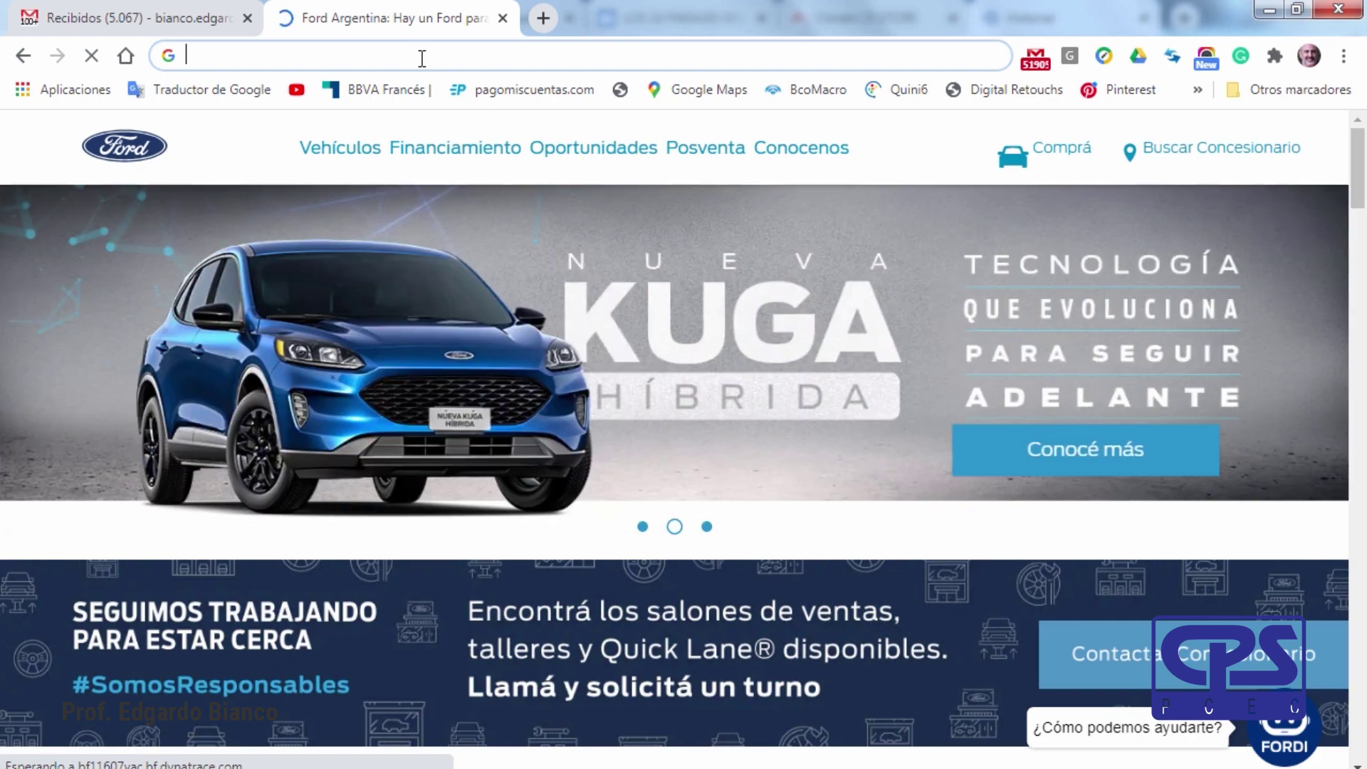
type("nba")
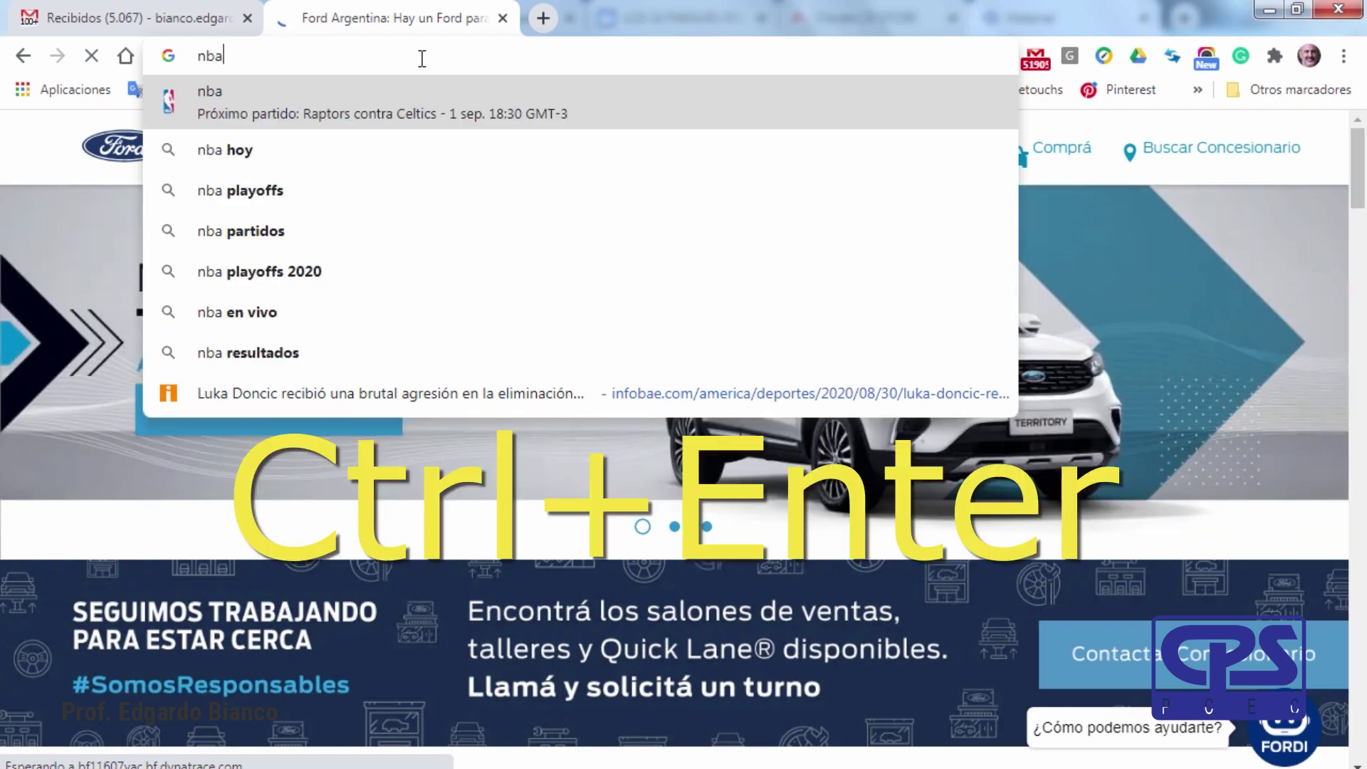
key("ctrl+Return")
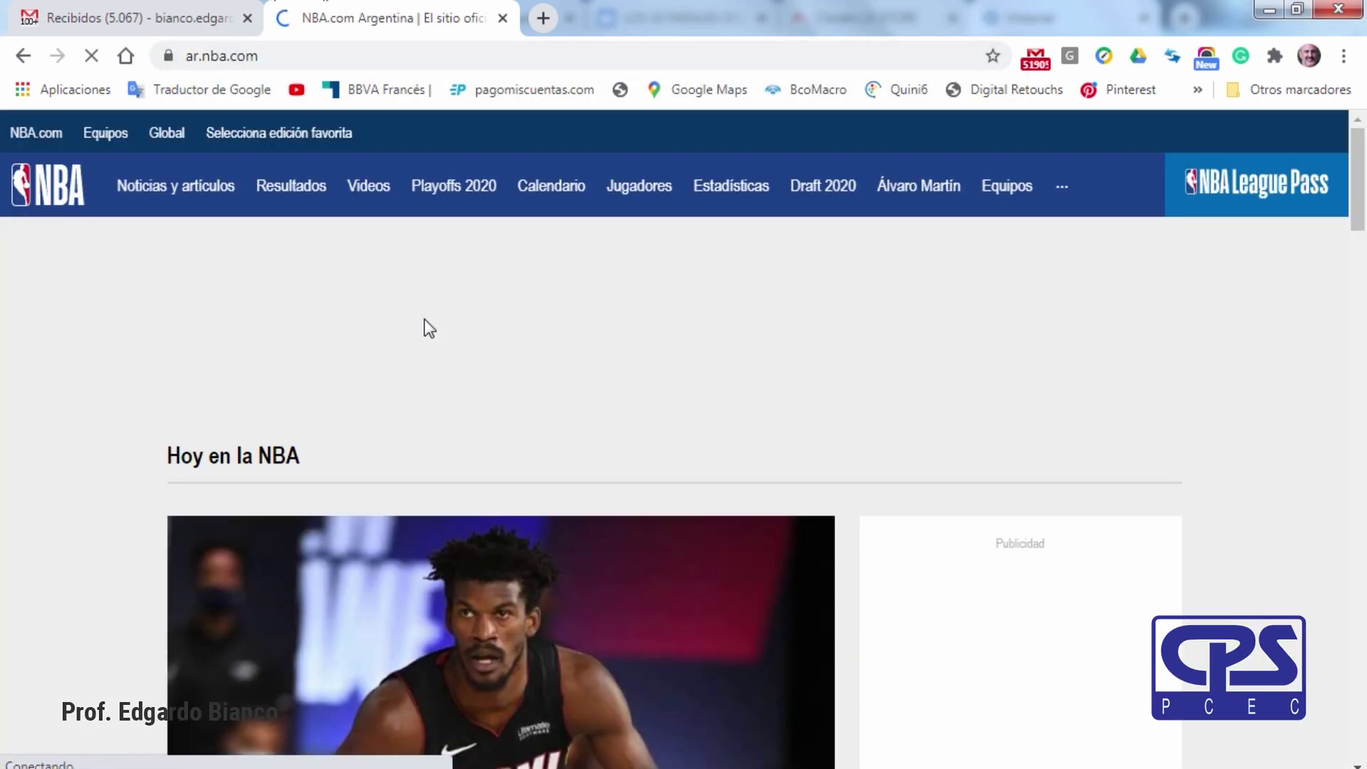
Replace the ar.nba.com address with nike.com to reach Nike Argentina.
scroll(466, 391, "down", 4)
scroll(469, 401, "down", 3)
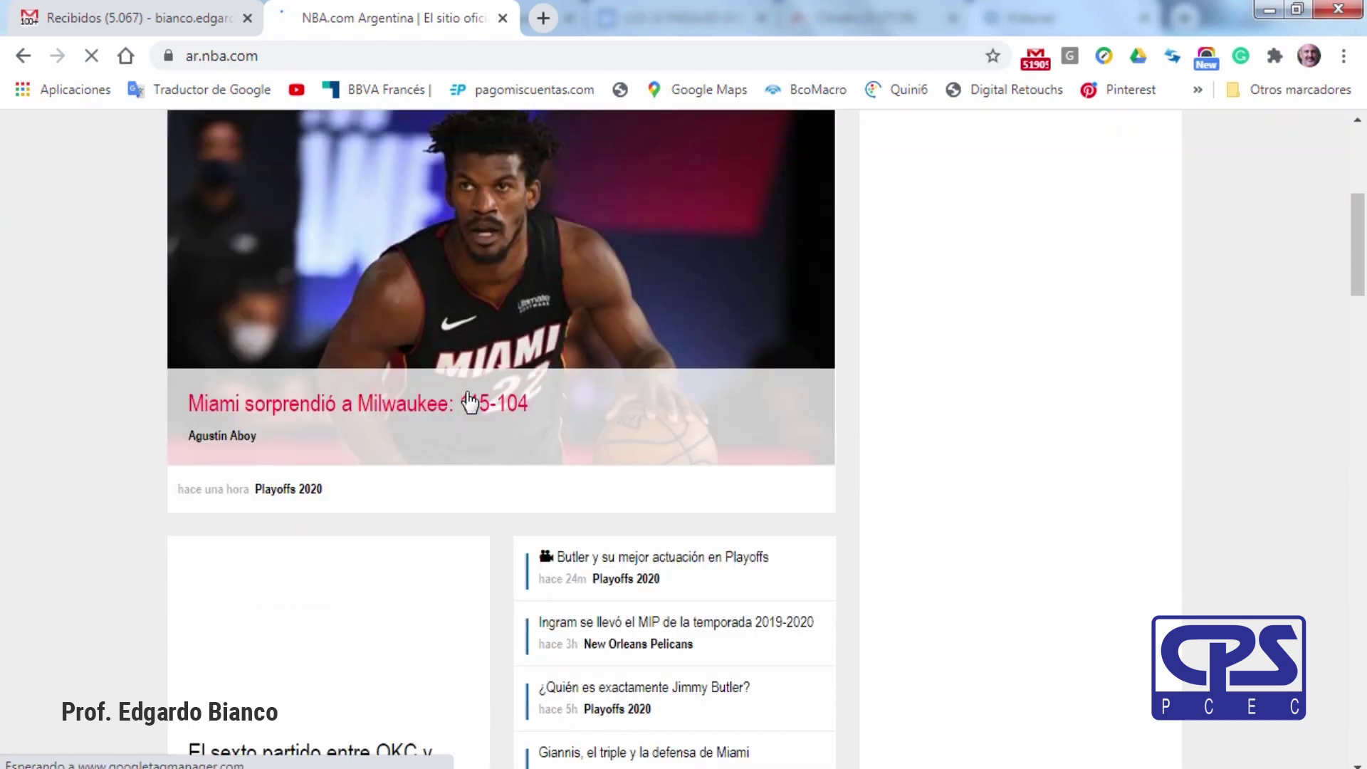
scroll(469, 401, "up", 5)
left_click(285, 60)
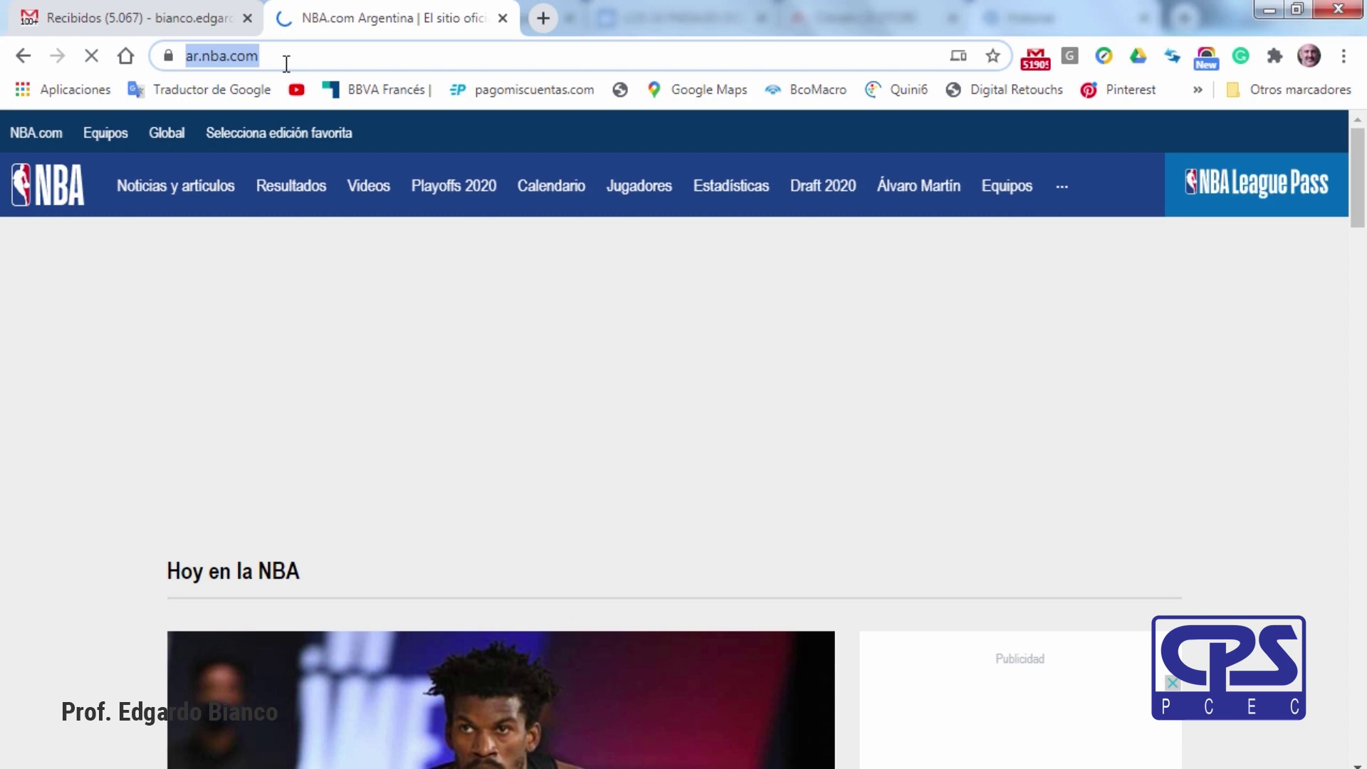
type("n")
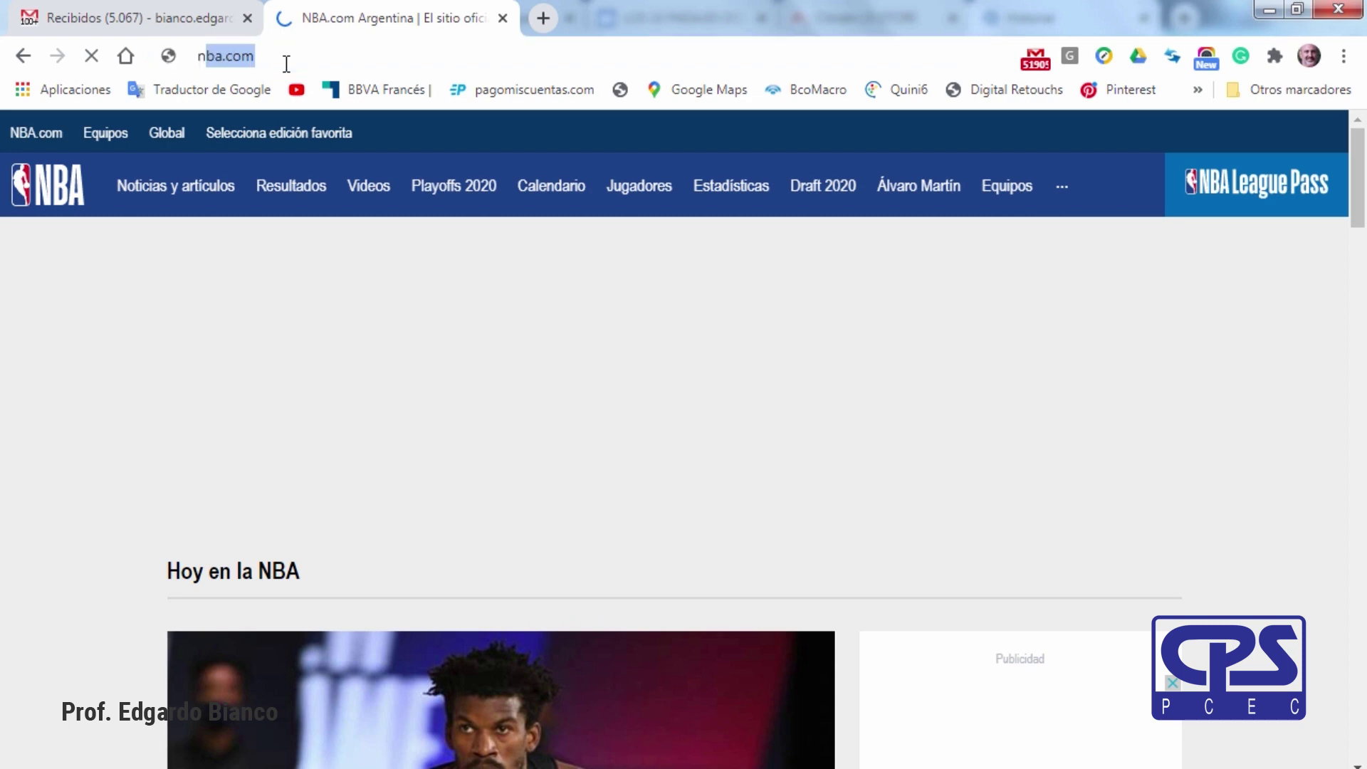
type("ike")
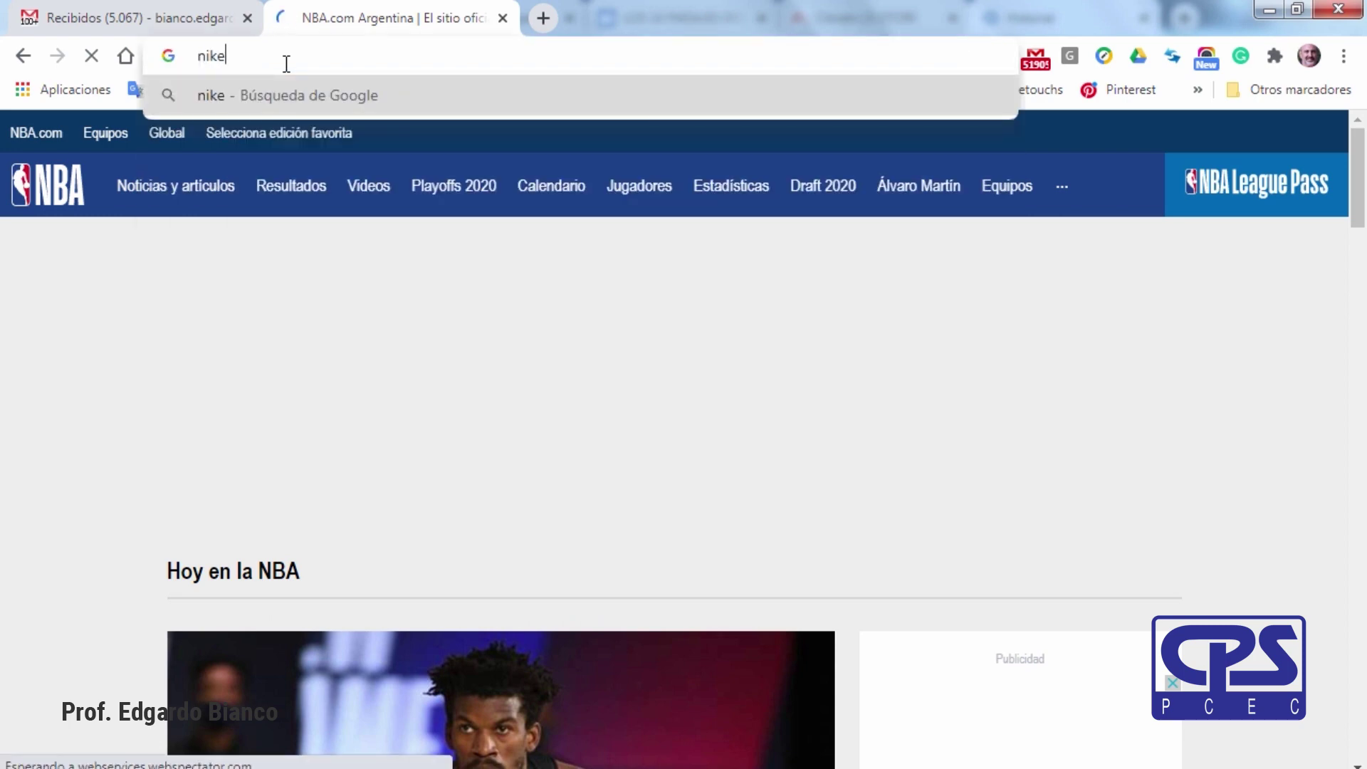
type(".com")
key("Return")
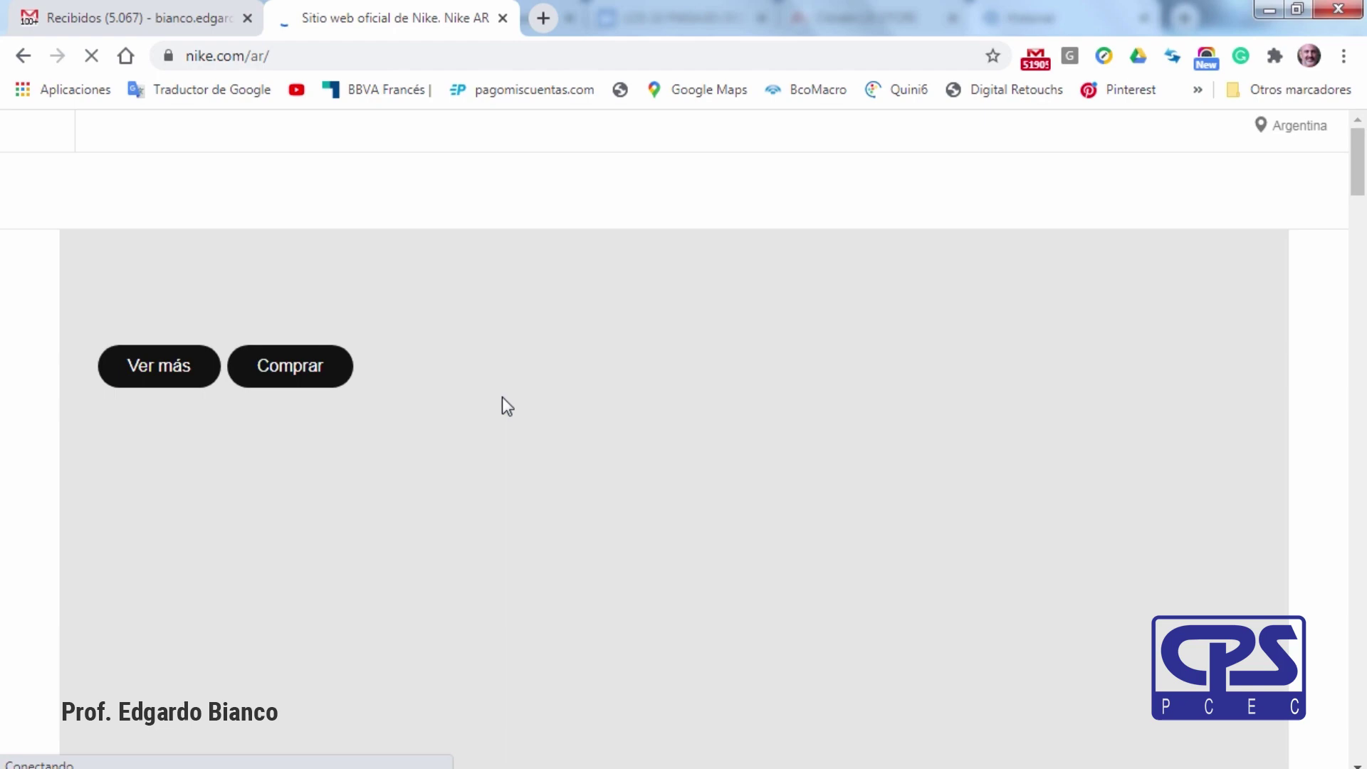
Bookmark the Nike page as 'Sitio web oficial de Nike. Nike AR' in Barra de marcadores.
scroll(643, 382, "down", 3)
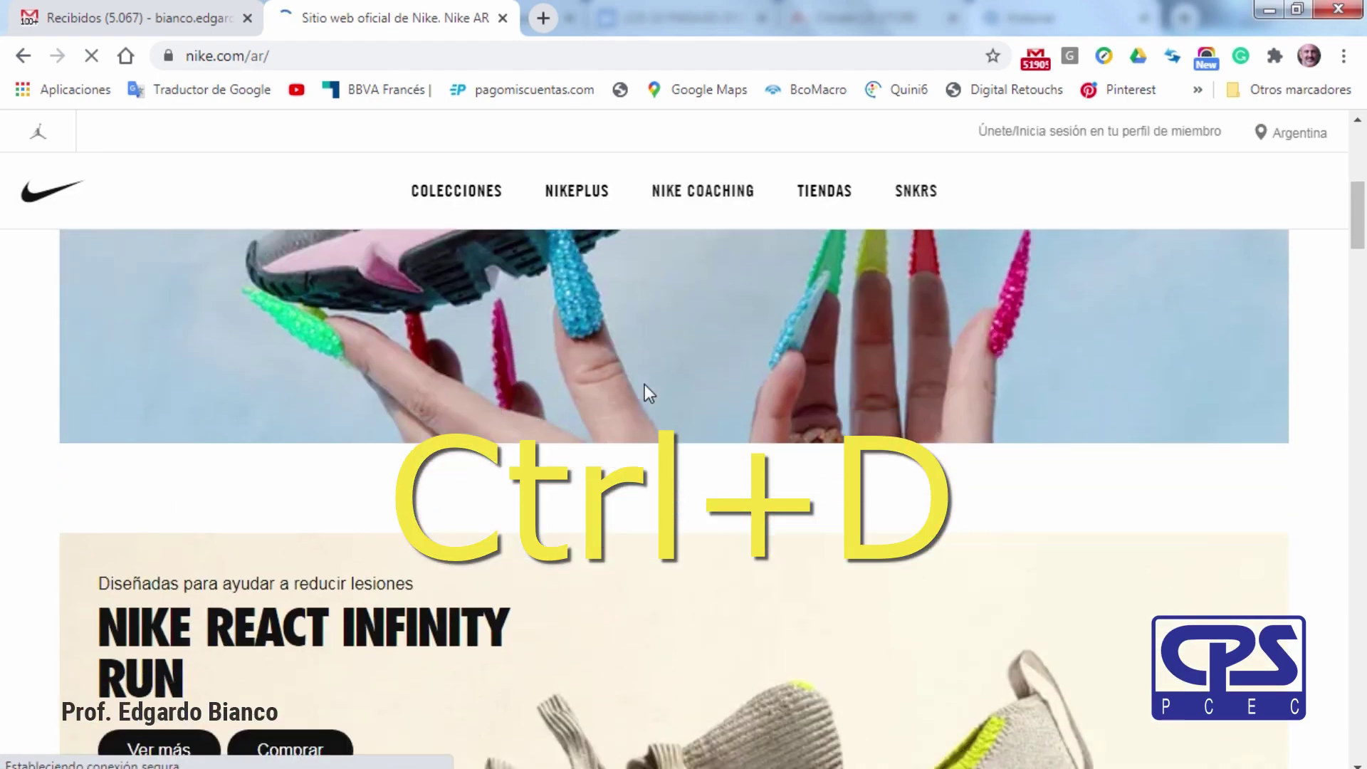
scroll(645, 382, "up", 3)
scroll(645, 382, "up", 3)
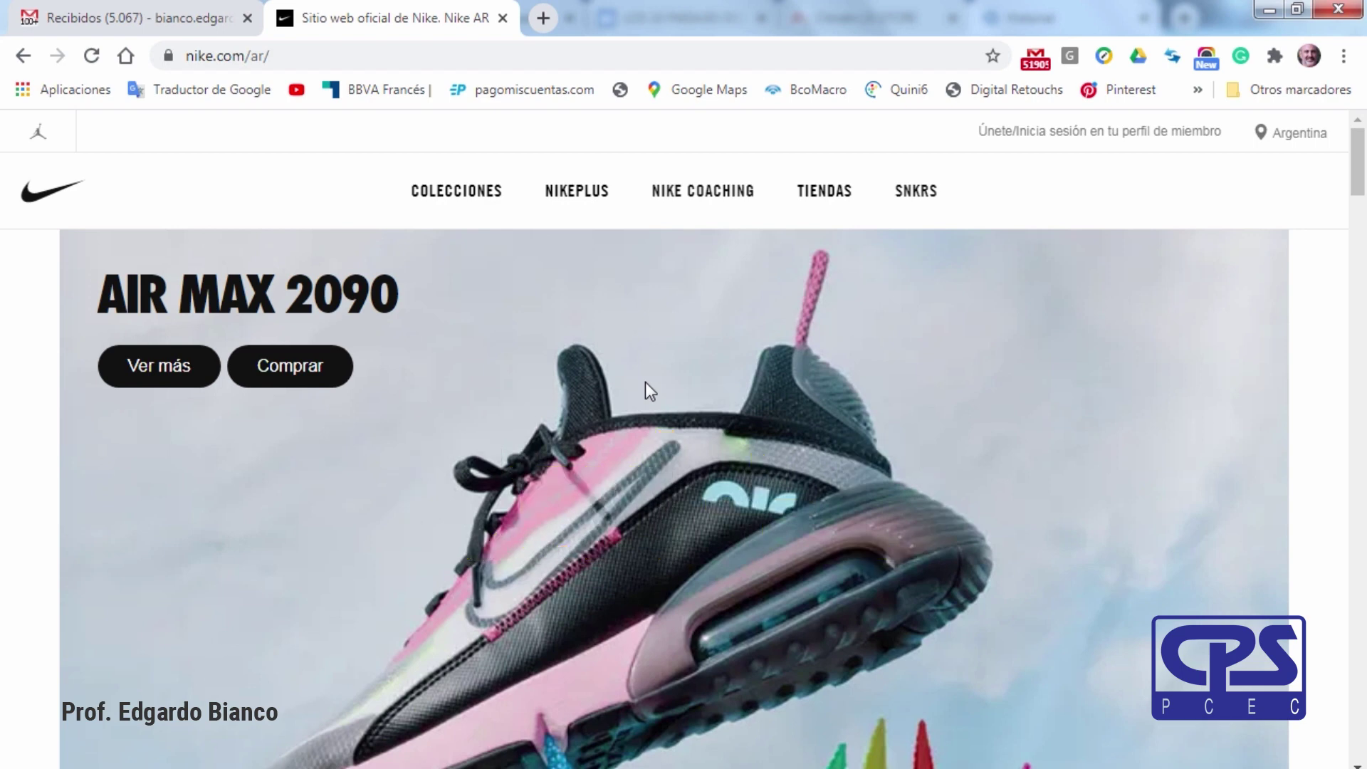
key("ctrl+d")
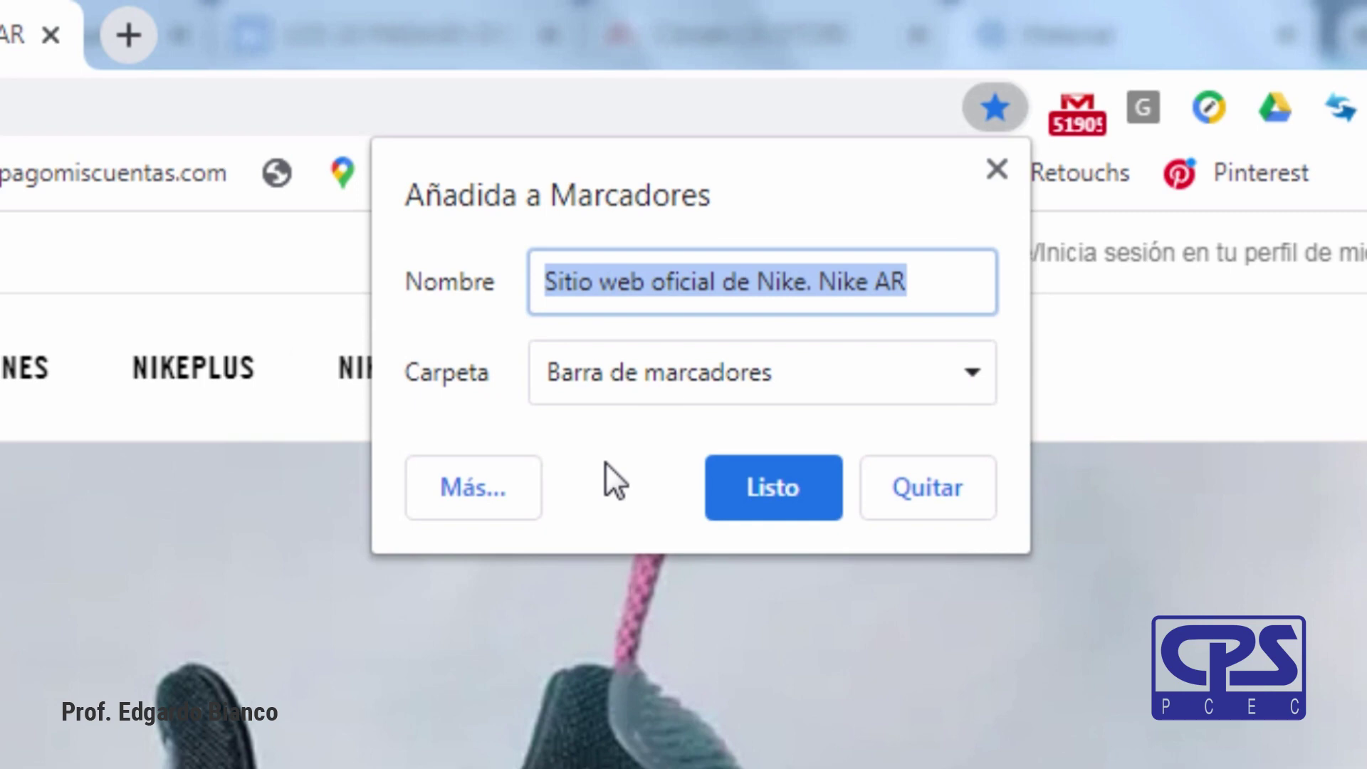
left_click(631, 380)
left_click(633, 381)
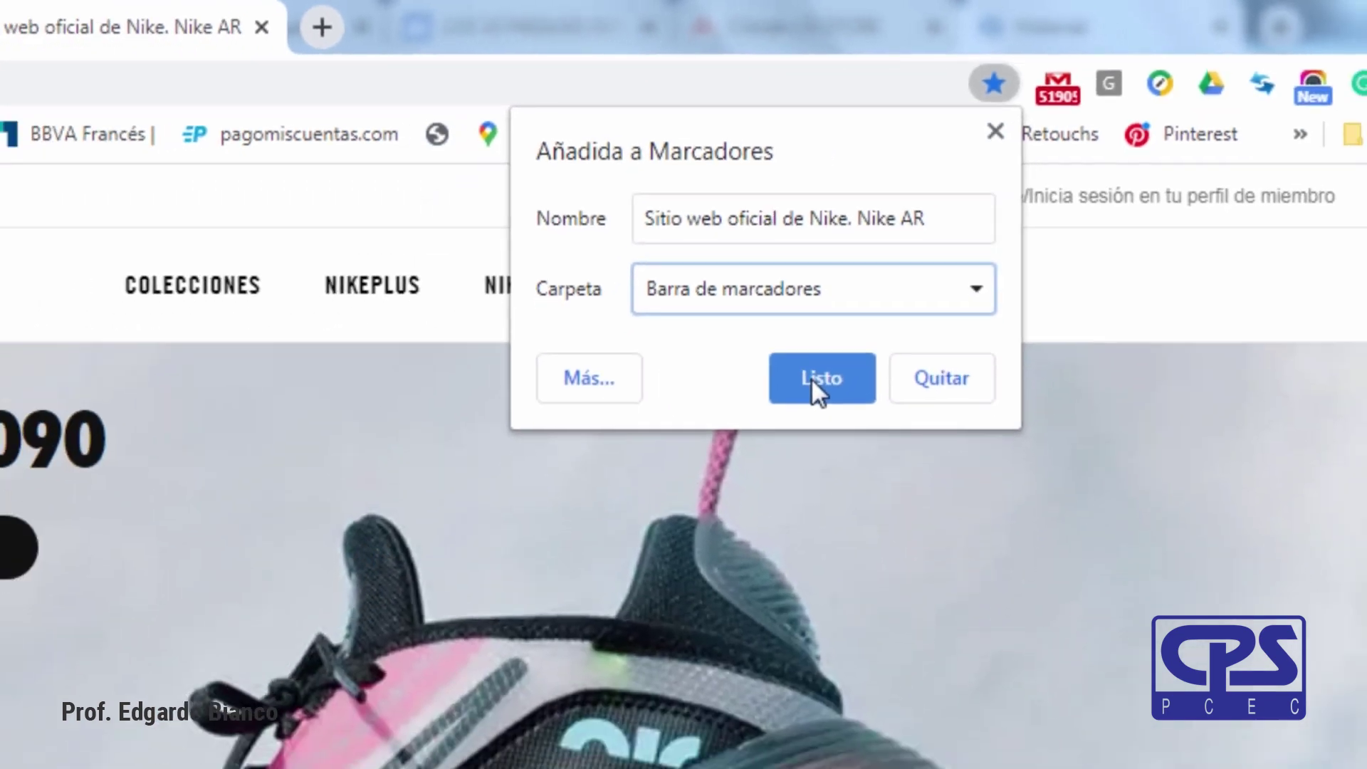
left_click(812, 380)
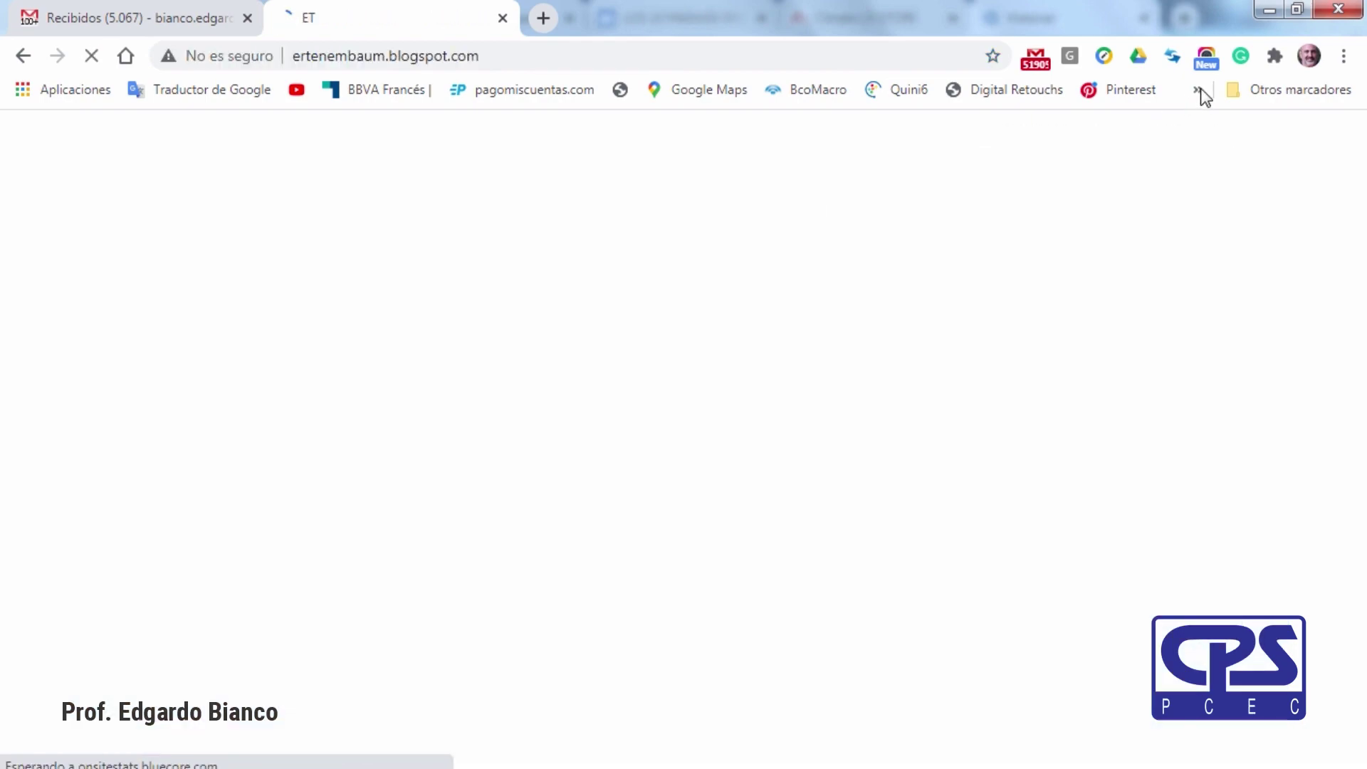
Open the bookmarks bar overflow list and scroll down to the new Nike bookmark.
left_click(1198, 89)
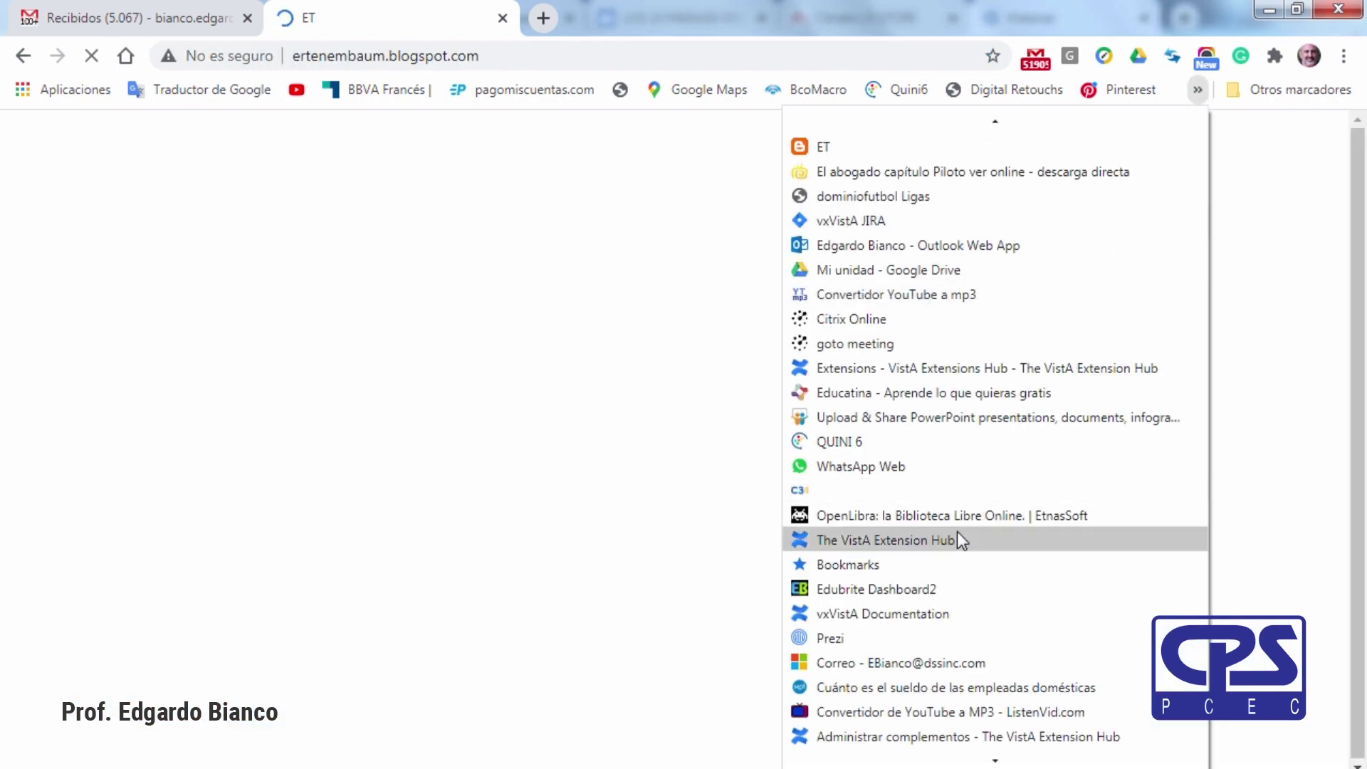
scroll(957, 539, "down", 3)
scroll(955, 540, "down", 1)
scroll(955, 540, "down", 2)
scroll(926, 627, "down", 3)
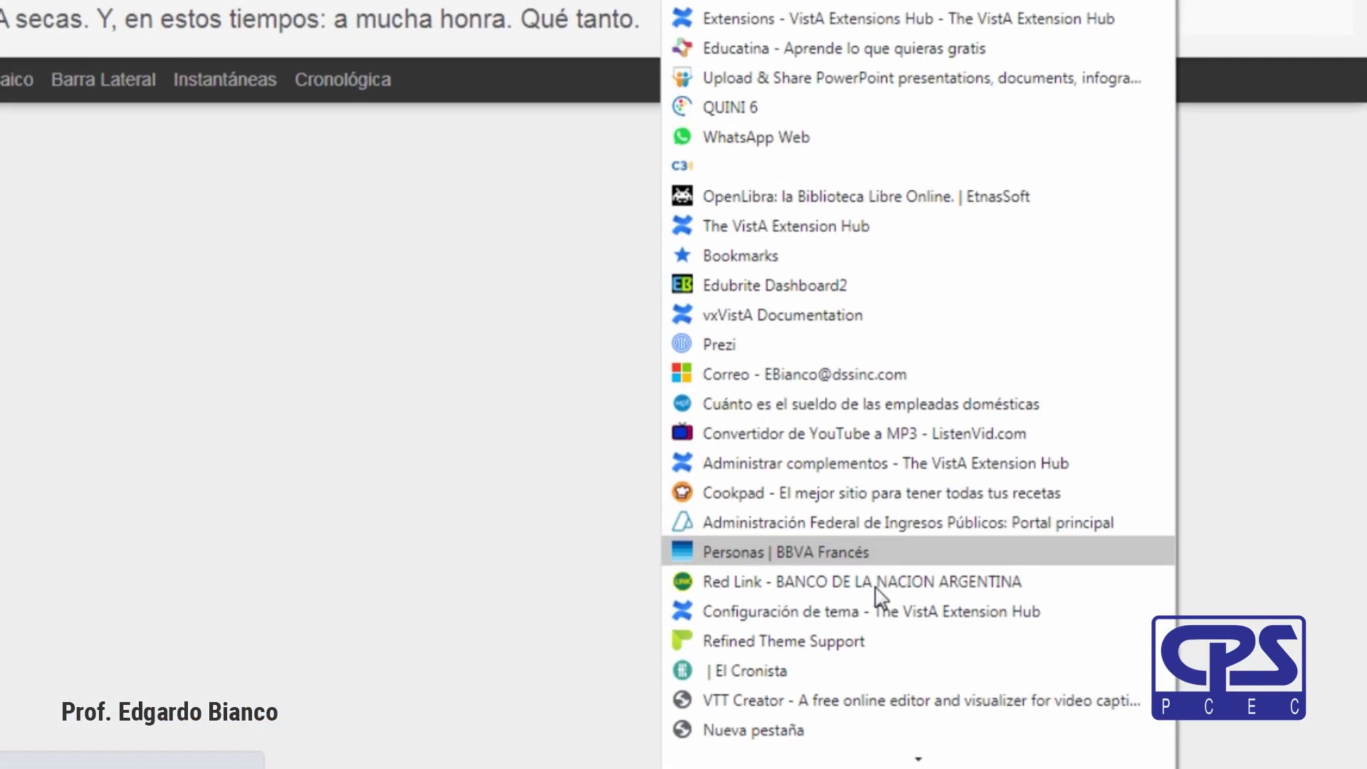
scroll(881, 597, "down", 1)
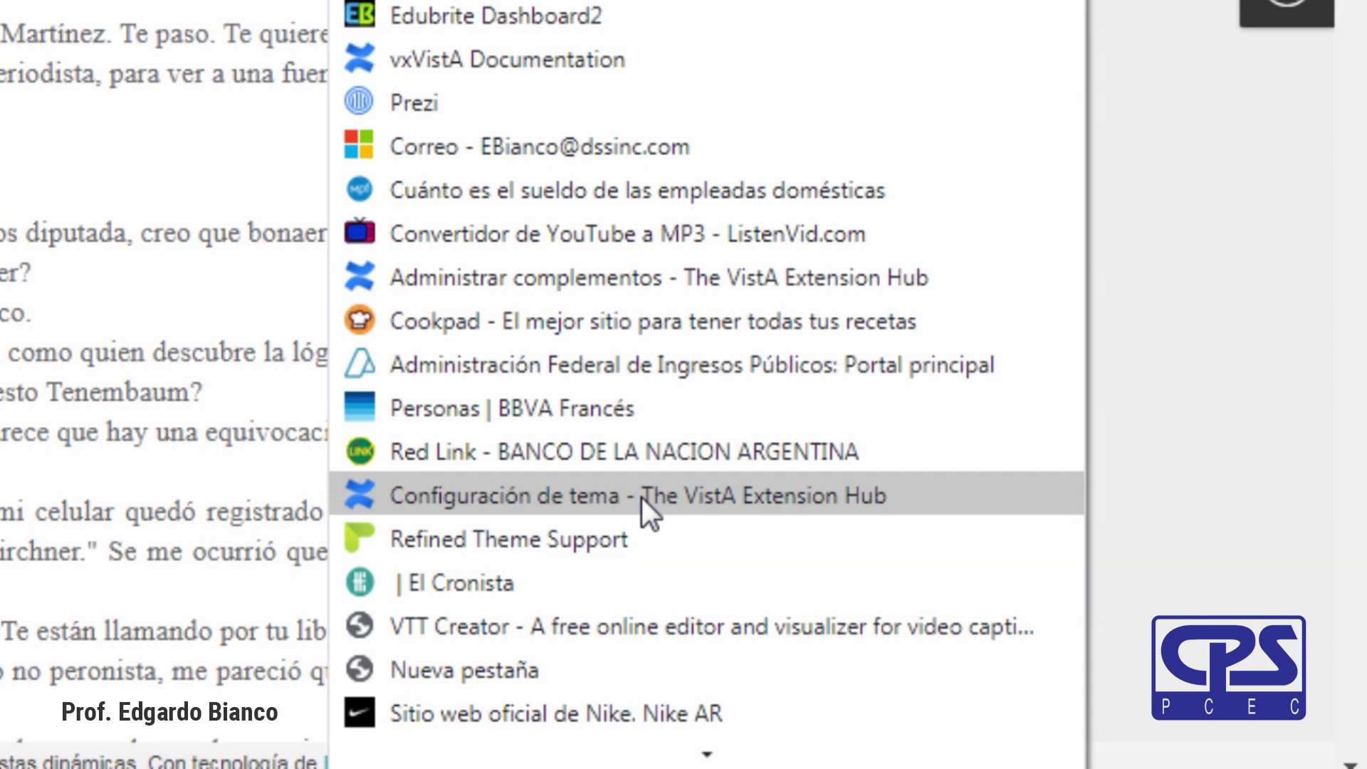
scroll(643, 497, "up", 2)
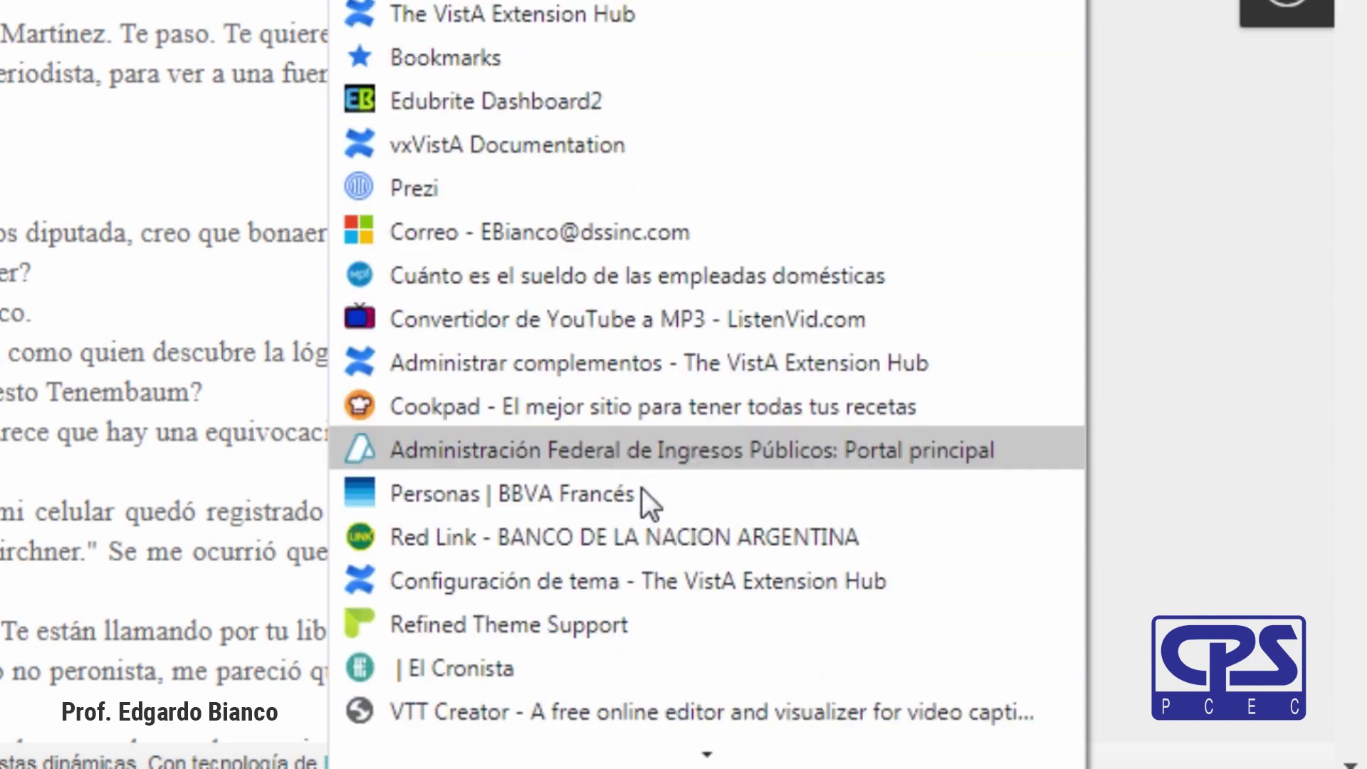
scroll(642, 488, "down", 2)
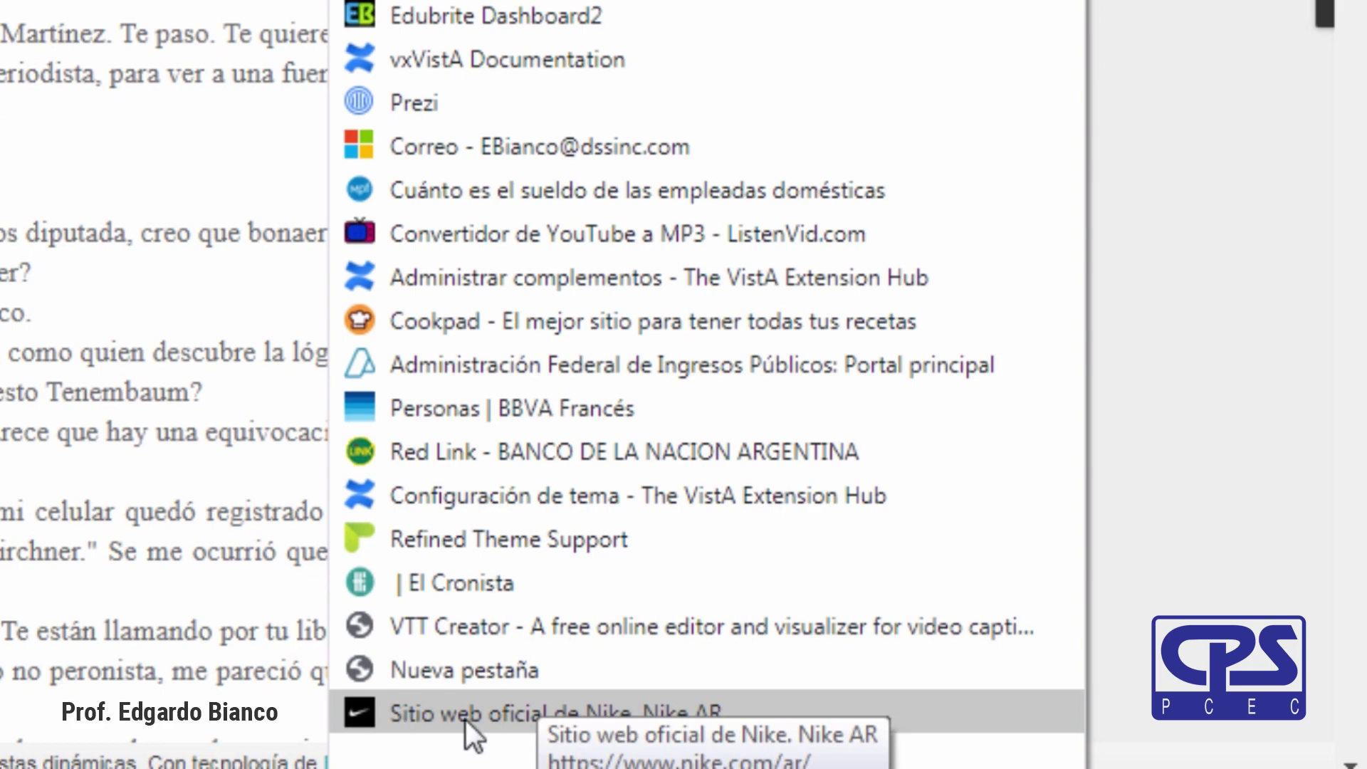
Close the bookmarks list and scroll through the 'Yo no soy Ernesto Tenembaum' blog post.
left_click(279, 428)
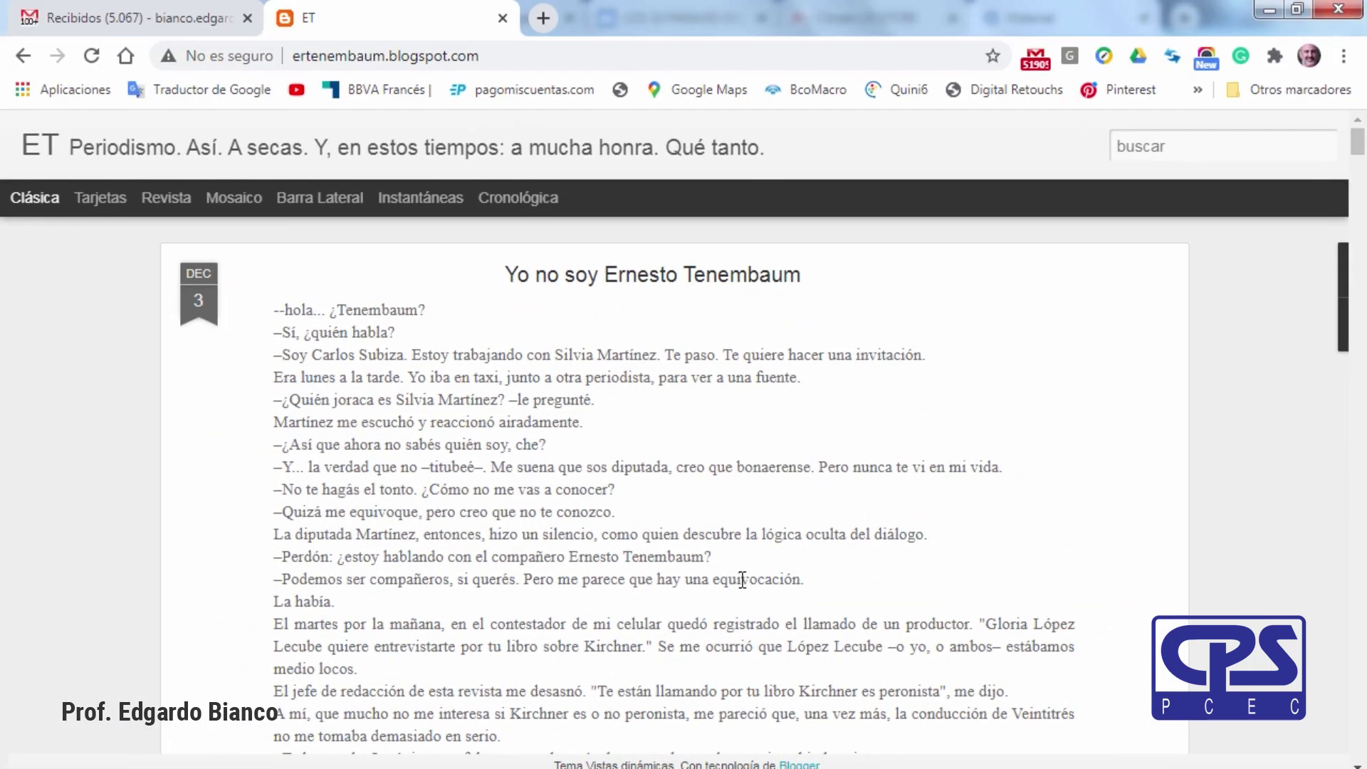
scroll(745, 584, "down", 3)
scroll(746, 584, "down", 4)
scroll(746, 584, "down", 5)
scroll(745, 584, "down", 2)
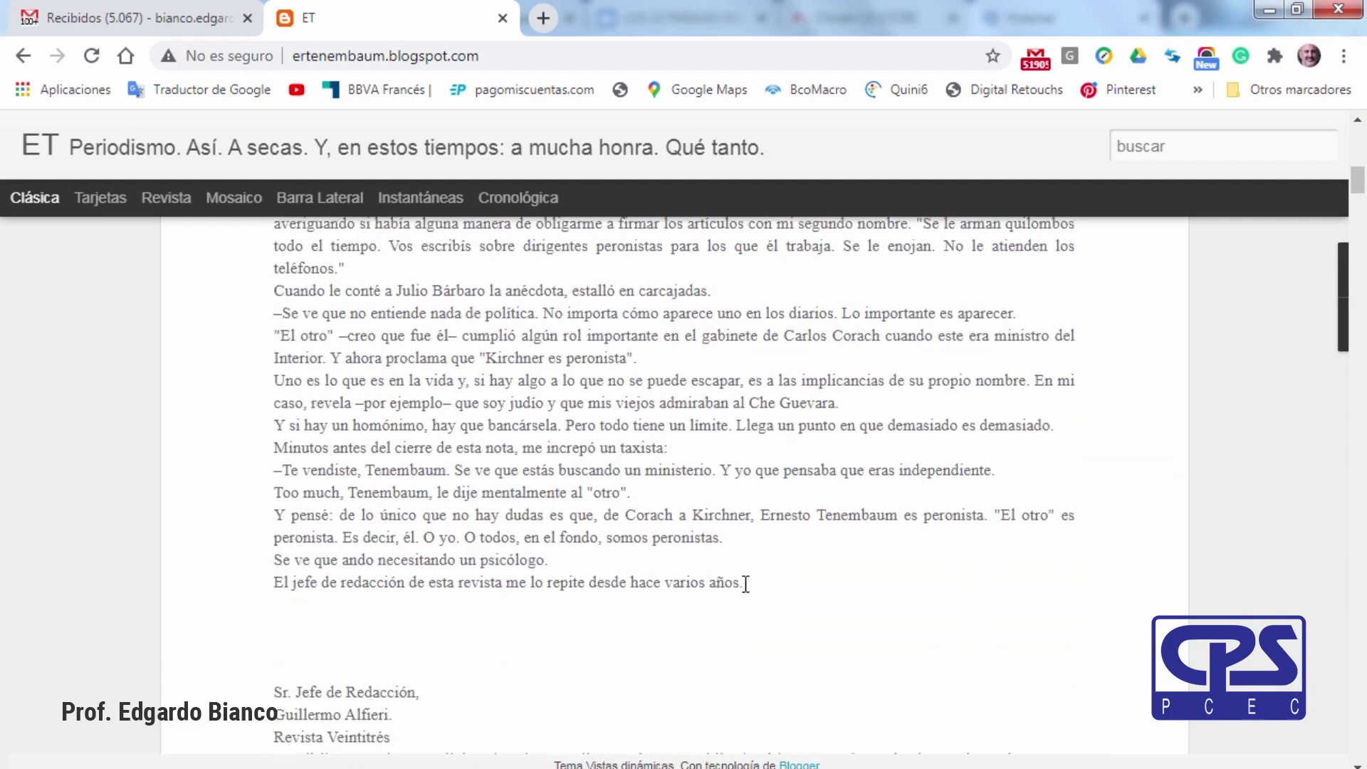
Search the ET blog post for 'te', then change the find term to 'guar' (4 matches).
key("ctrl+f")
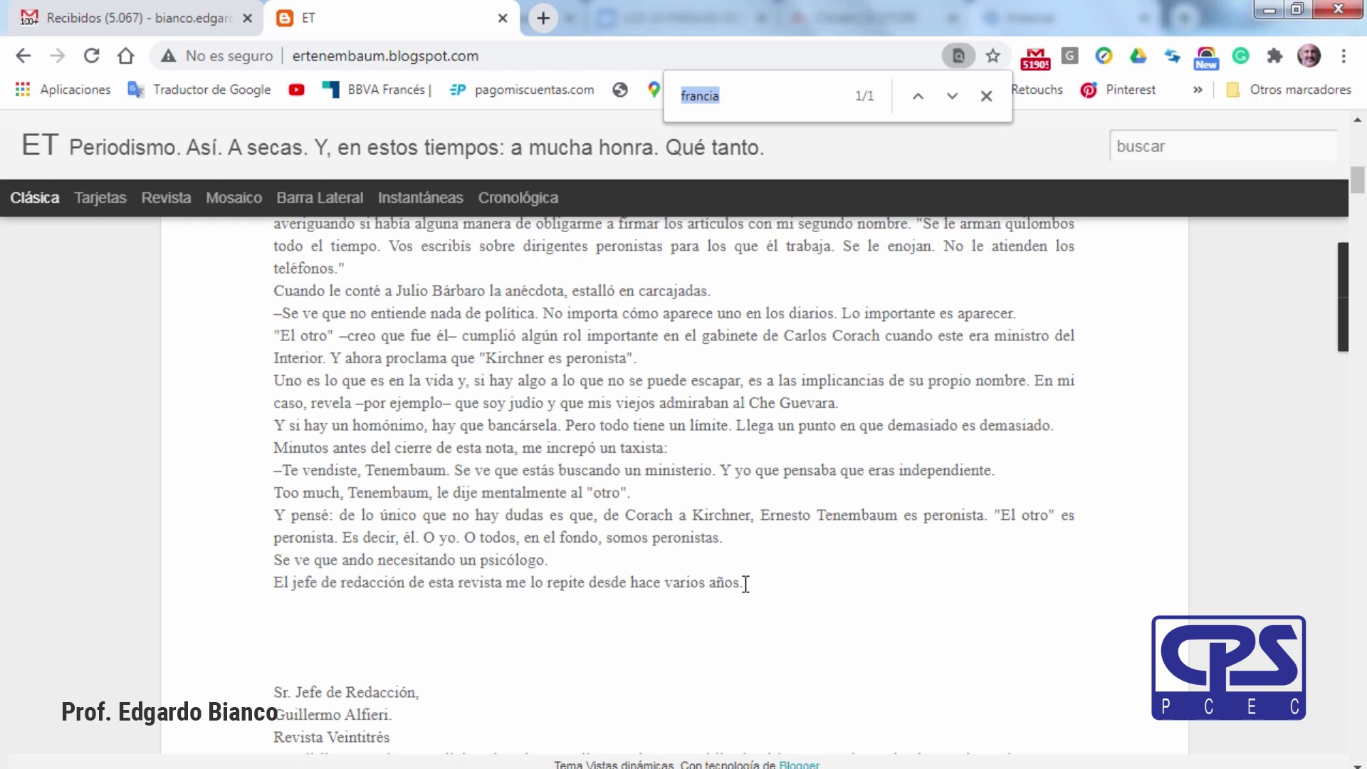
type("te")
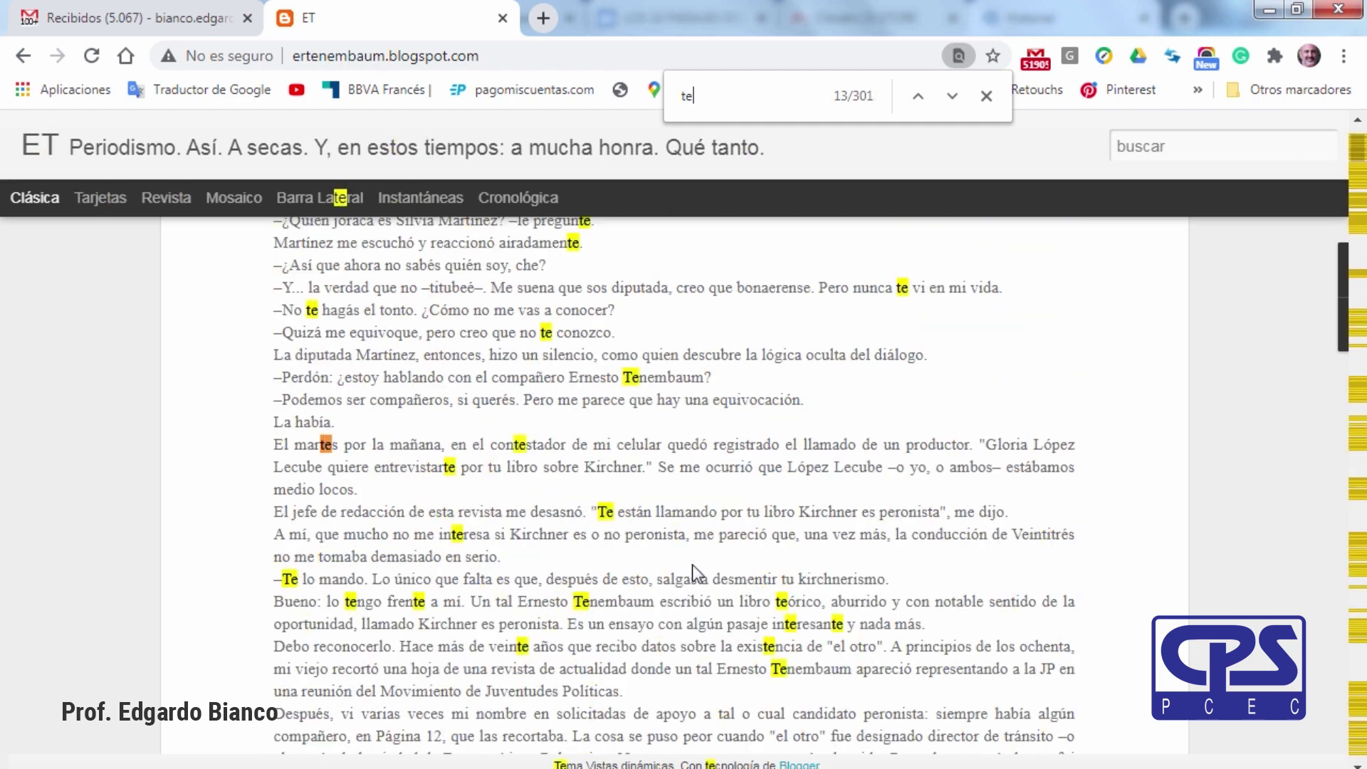
key("BackSpace")
key("BackSpace")
type("guar")
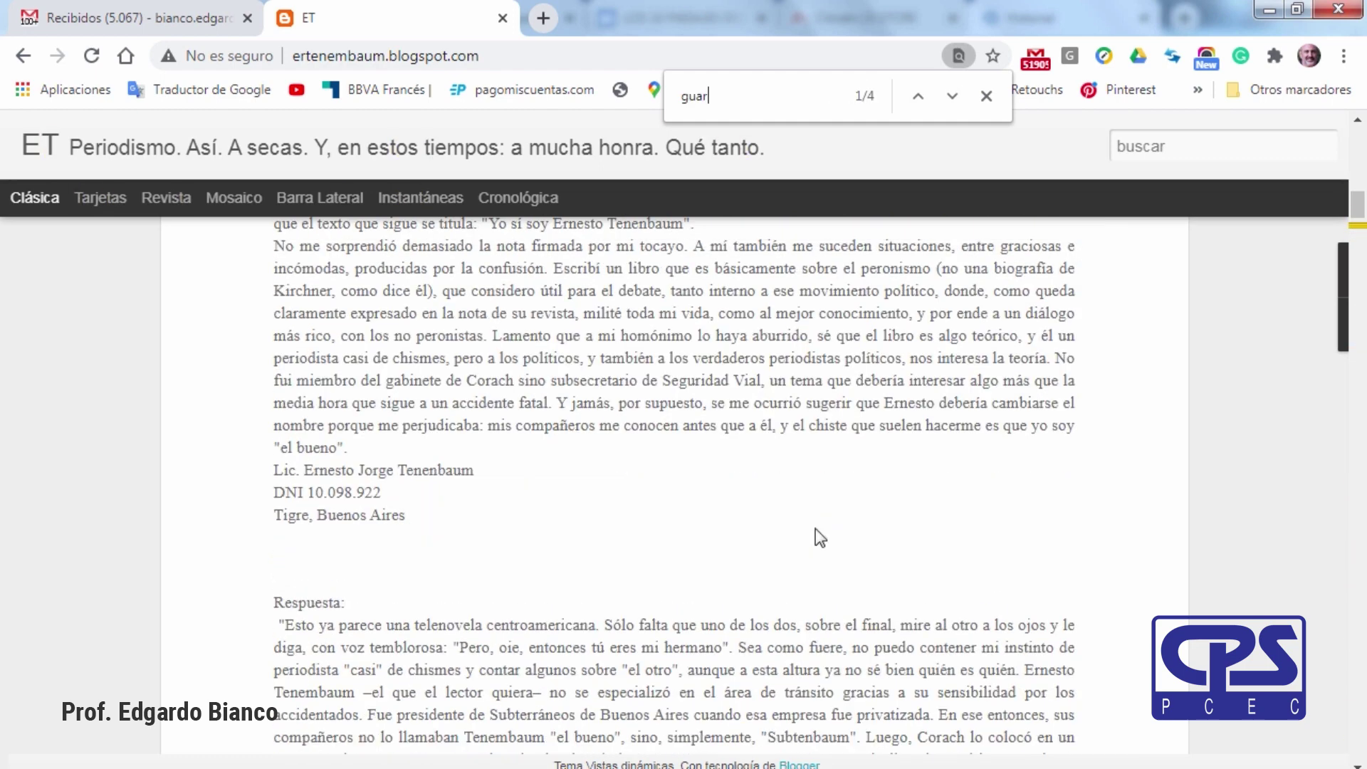